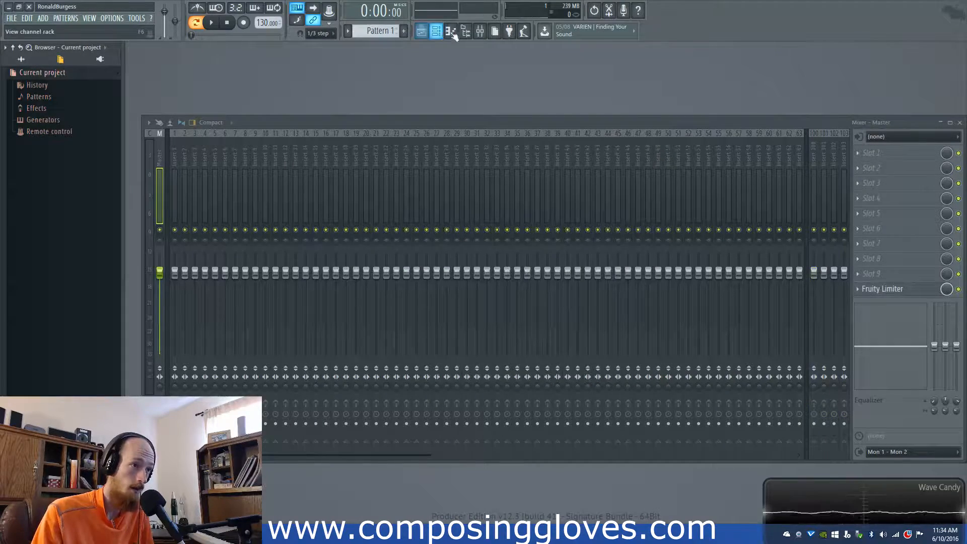
Step: Add a Harmor synth channel to the channel rack and move its window beside the browser
{"action": "left_click", "coordinate": [433, 34]}
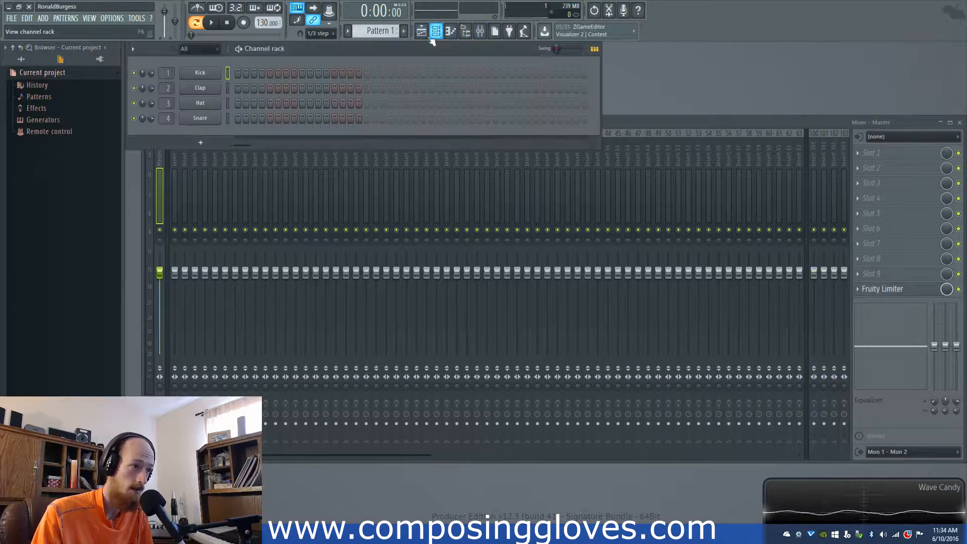
{"action": "left_click", "coordinate": [200, 142]}
{"action": "left_click", "coordinate": [339, 22]}
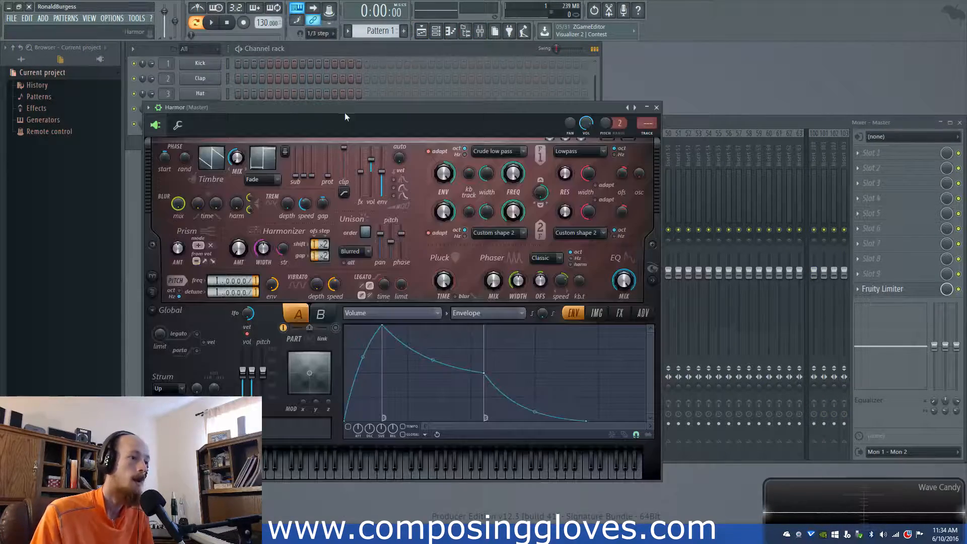
{"action": "left_click_drag", "start_coordinate": [346, 109], "coordinate": [417, 86]}
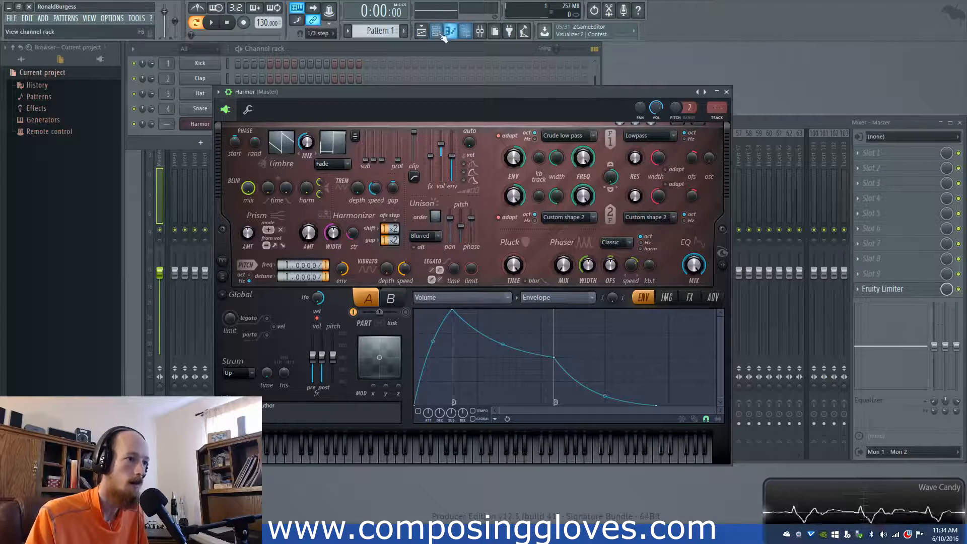
{"action": "left_click_drag", "start_coordinate": [458, 89], "coordinate": [309, 120]}
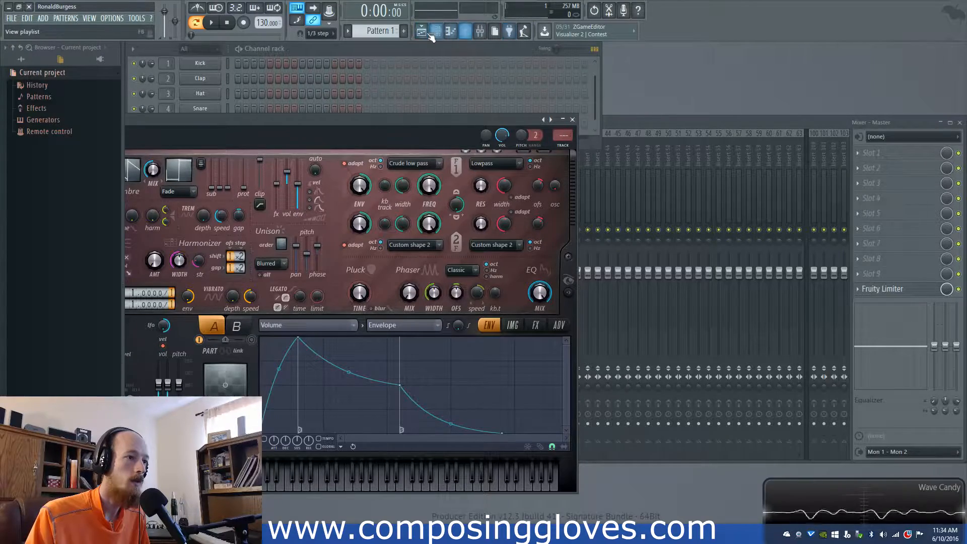
Step: Bring up the playlist beside the Harmor window and show the complete folder list in the browser
{"action": "left_click", "coordinate": [421, 32]}
{"action": "left_click_drag", "start_coordinate": [527, 69], "coordinate": [615, 44]}
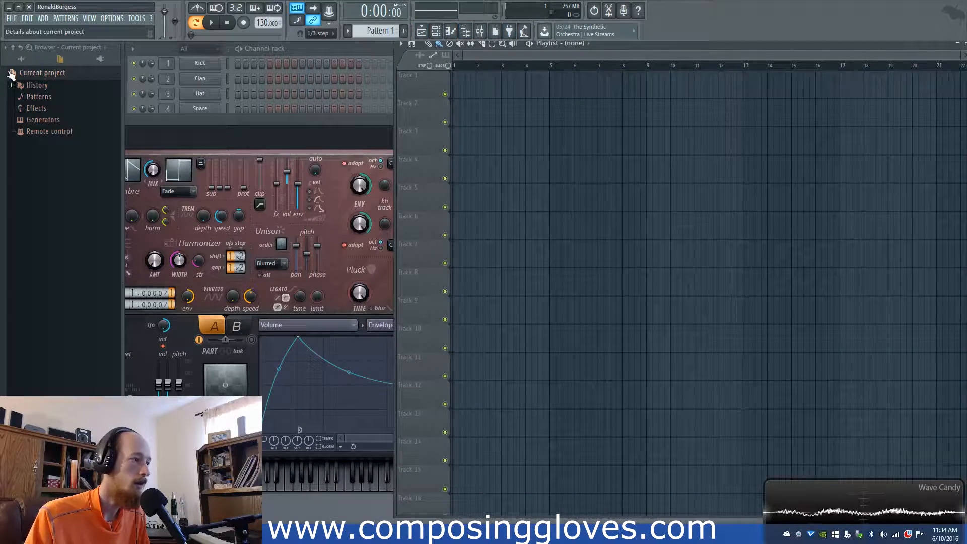
{"action": "left_click", "coordinate": [20, 60]}
{"action": "scroll", "coordinate": [60, 210], "scroll_direction": "down", "scroll_amount": 3}
{"action": "left_click", "coordinate": [60, 138]}
{"action": "scroll", "coordinate": [67, 212], "scroll_direction": "up", "scroll_amount": 2}
{"action": "scroll", "coordinate": [63, 236], "scroll_direction": "down", "scroll_amount": 2}
{"action": "left_click", "coordinate": [42, 159]}
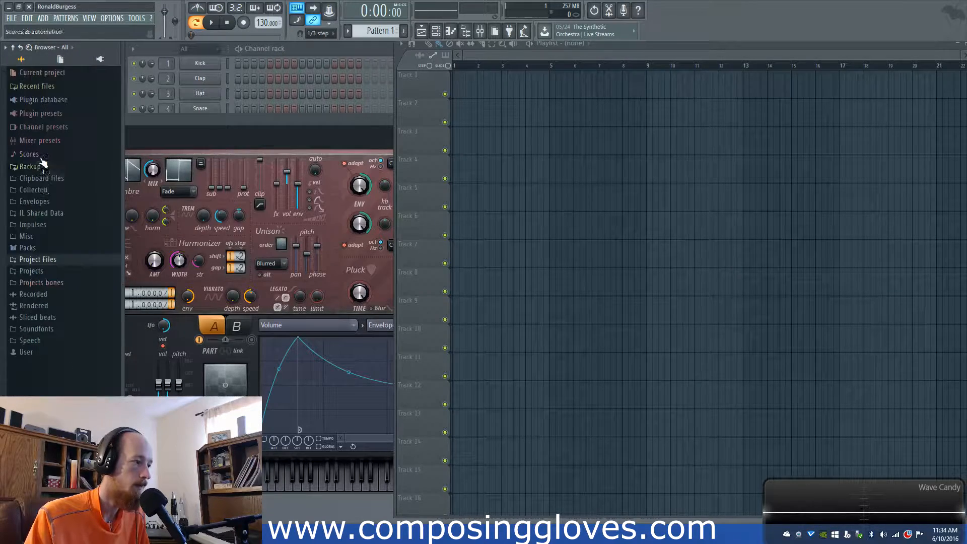
Step: Add a second Harmor channel to the channel rack
{"action": "left_click", "coordinate": [130, 104]}
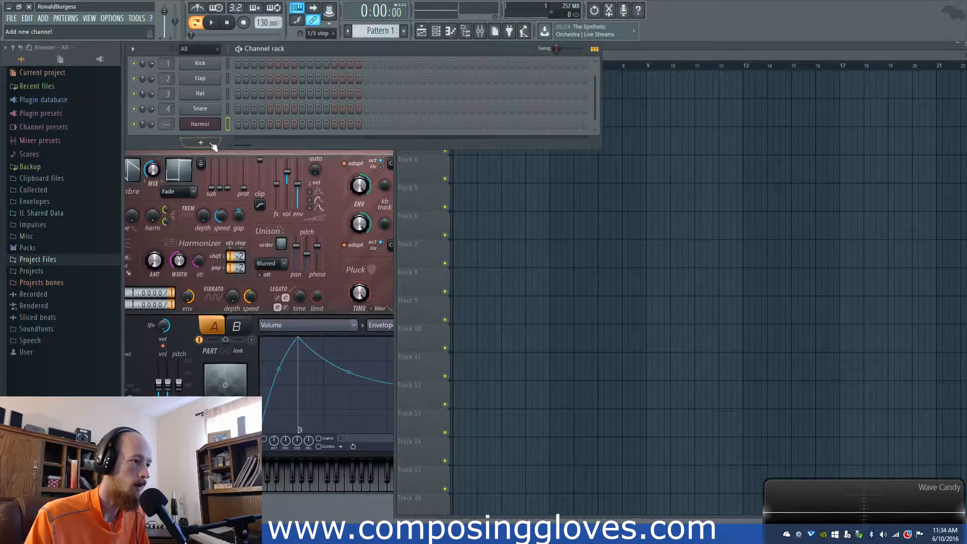
{"action": "left_click", "coordinate": [212, 144]}
{"action": "left_click", "coordinate": [315, 29]}
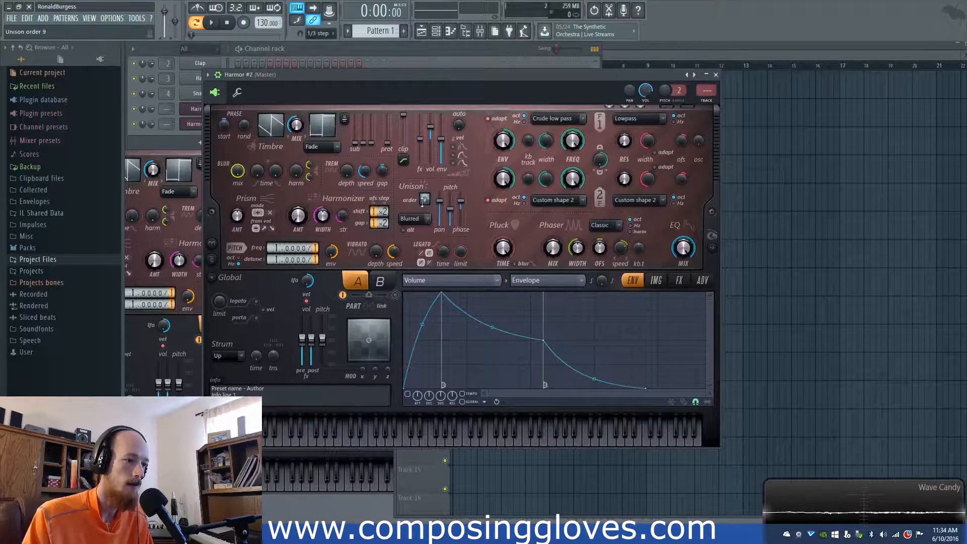
Step: Reshape Harmor #2's volume envelope with a lower, later attack peak and a later decay point, and show its effects section
{"action": "left_click", "coordinate": [408, 397]}
{"action": "left_click_drag", "start_coordinate": [442, 294], "coordinate": [468, 348]}
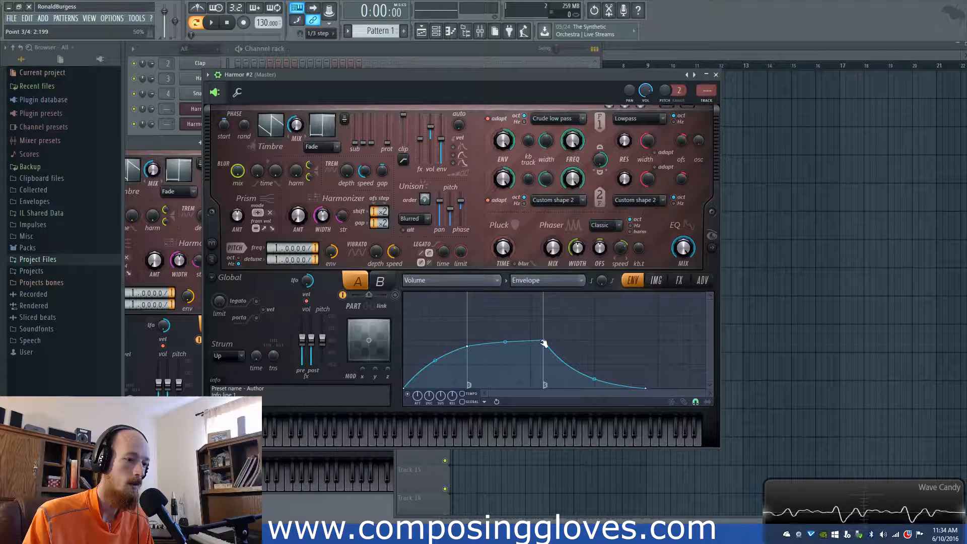
{"action": "left_click_drag", "start_coordinate": [543, 343], "coordinate": [595, 341]}
{"action": "mouse_move", "coordinate": [646, 392]}
{"action": "left_mouse_down"}
{"action": "mouse_move", "coordinate": [611, 391]}
{"action": "mouse_move", "coordinate": [649, 386]}
{"action": "left_mouse_up"}
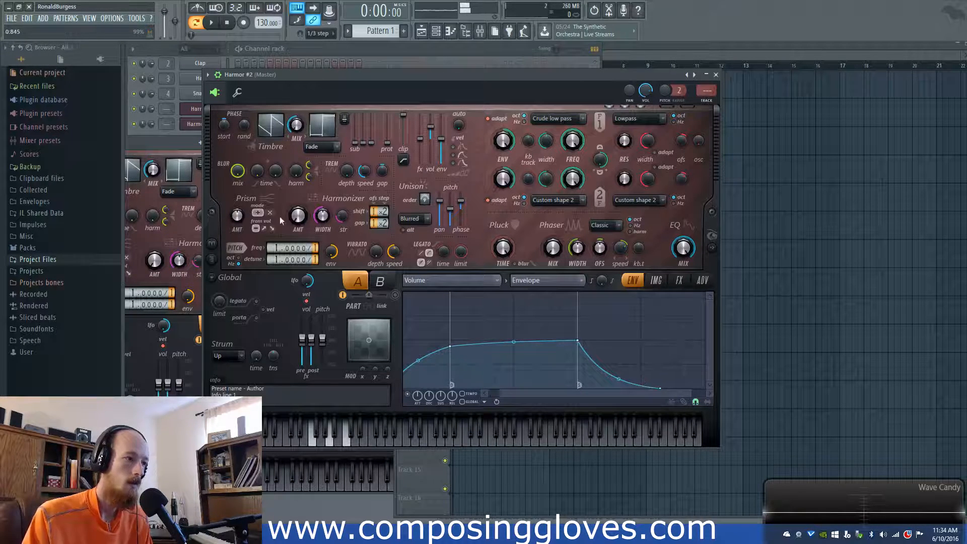
{"action": "left_click", "coordinate": [680, 280]}
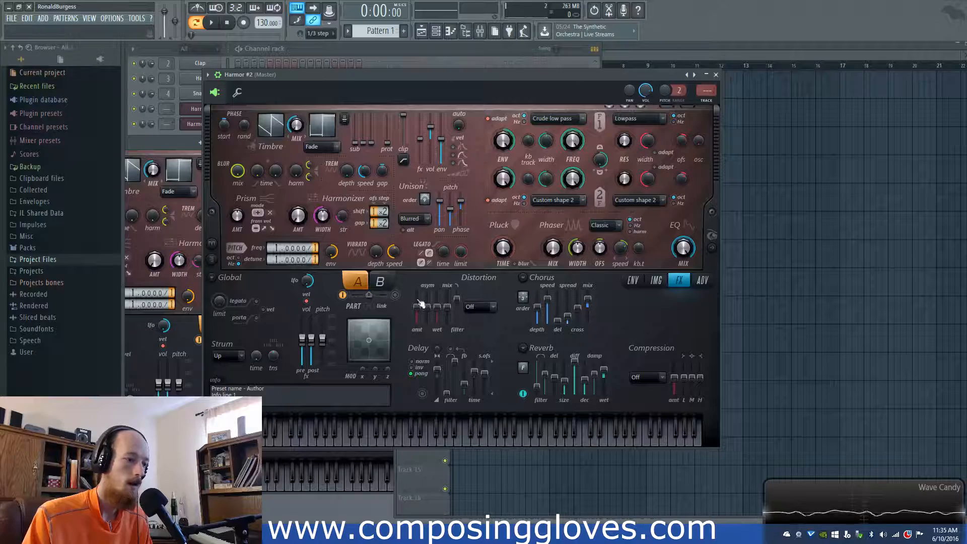
Step: Open the piano roll for the Harmor #2 channel
{"action": "left_click", "coordinate": [189, 144]}
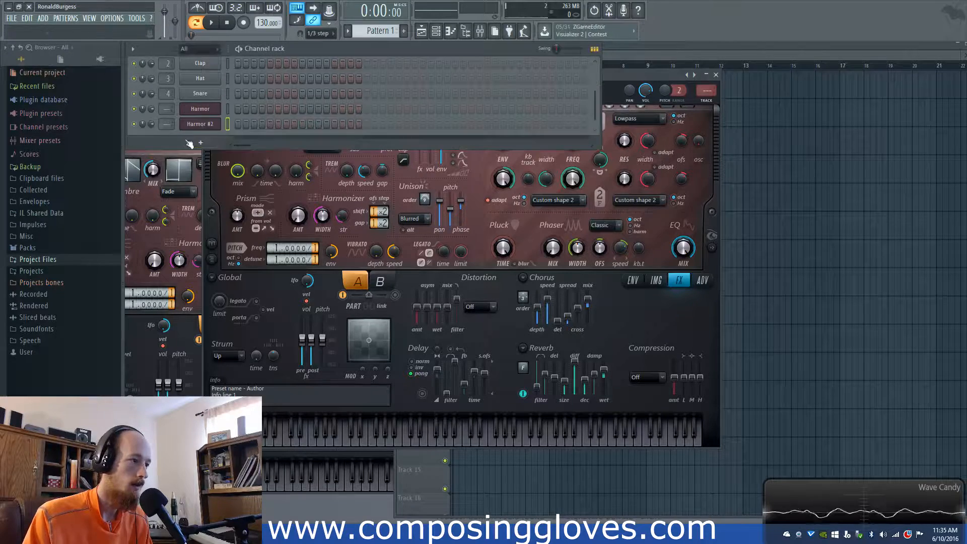
{"action": "left_click", "coordinate": [296, 223]}
{"action": "left_click", "coordinate": [153, 146]}
{"action": "right_click", "coordinate": [211, 123]}
{"action": "left_click", "coordinate": [254, 123]}
{"action": "right_click", "coordinate": [198, 126]}
{"action": "left_click", "coordinate": [234, 123]}
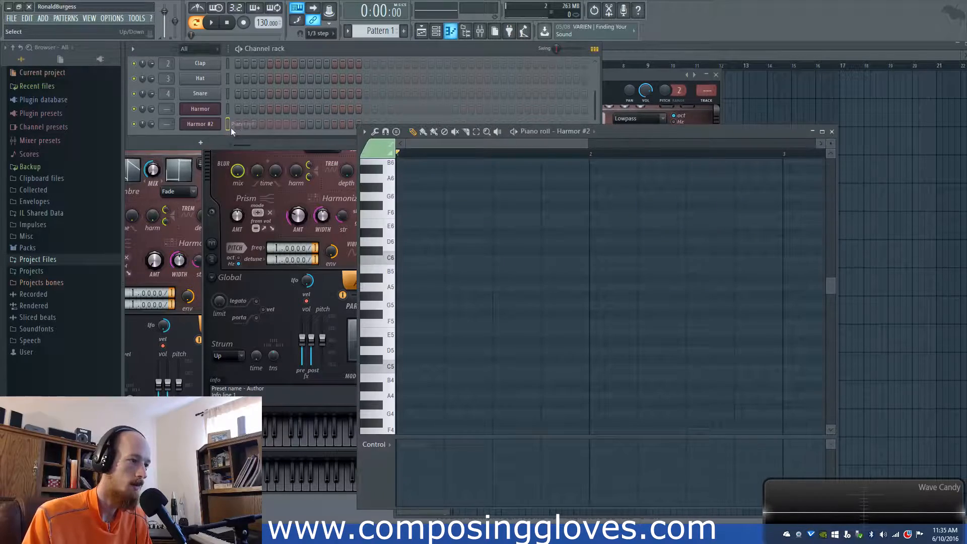
Step: Draw a one-bar chord in bar 1 from the notes D5, A5 and F#6
{"action": "scroll", "coordinate": [416, 324], "scroll_direction": "down", "scroll_amount": 2}
{"action": "scroll", "coordinate": [433, 310], "scroll_direction": "down", "scroll_amount": 3}
{"action": "scroll", "coordinate": [453, 318], "scroll_direction": "up", "scroll_amount": 1}
{"action": "scroll", "coordinate": [427, 312], "scroll_direction": "up", "scroll_amount": 2}
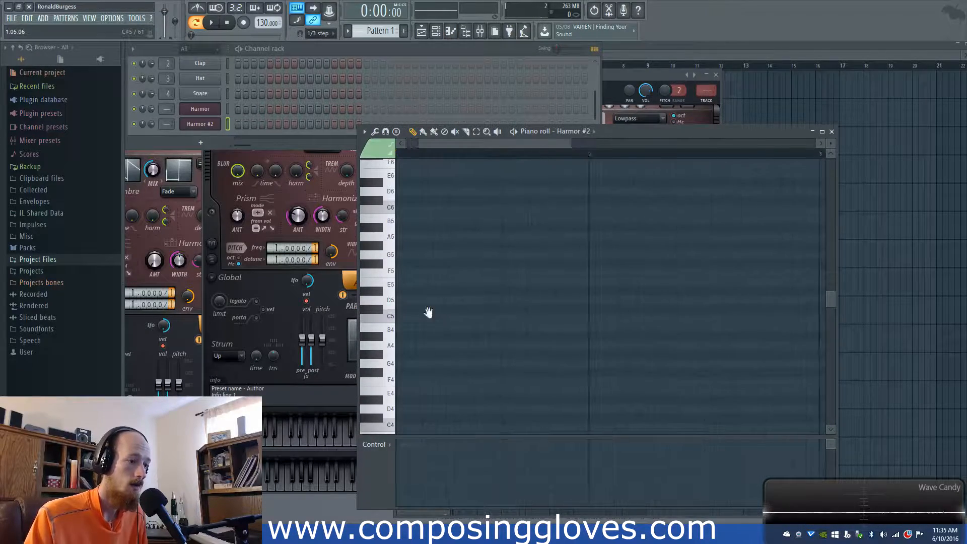
{"action": "left_click", "coordinate": [406, 306]}
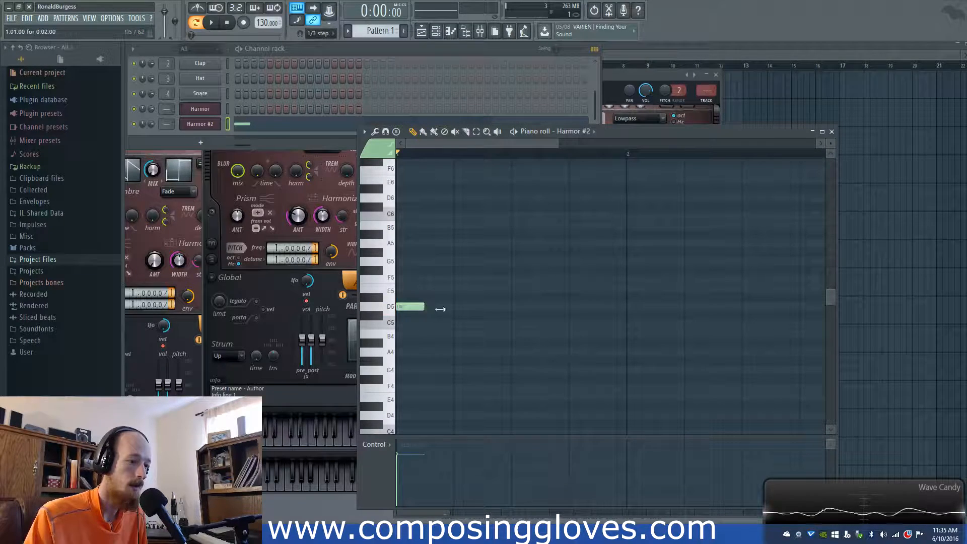
{"action": "left_click_drag", "start_coordinate": [440, 308], "coordinate": [627, 308]}
{"action": "left_click", "coordinate": [403, 243]}
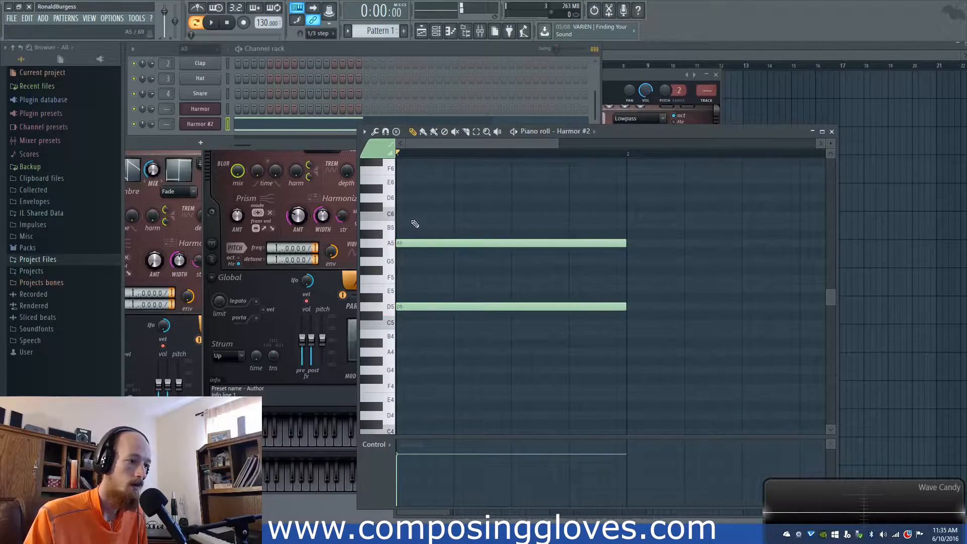
{"action": "scroll", "coordinate": [413, 222], "scroll_direction": "up", "scroll_amount": 1}
{"action": "left_click", "coordinate": [412, 189]}
Step: Draw a second one-bar chord in bar 2 from the notes D5, G5 and D6
{"action": "scroll", "coordinate": [538, 253], "scroll_direction": "right", "scroll_amount": 3}
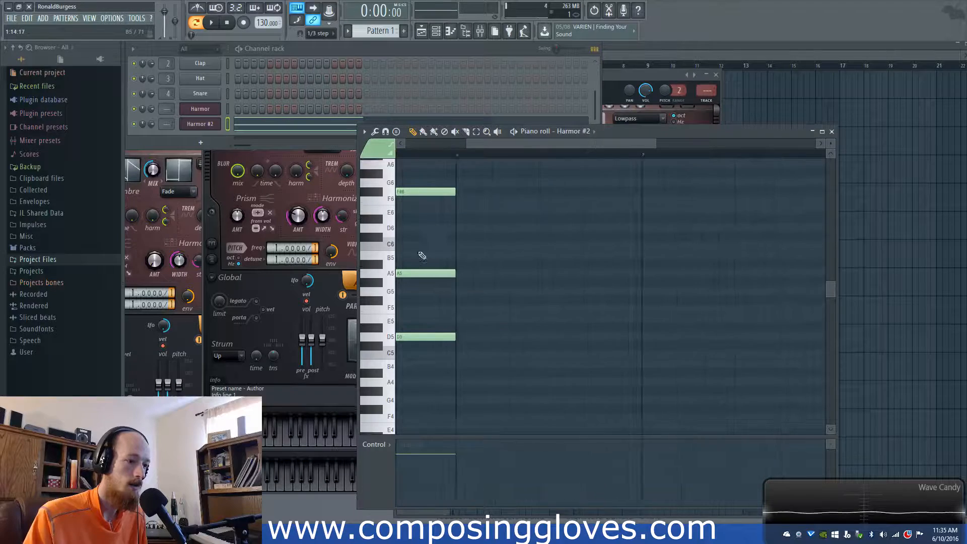
{"action": "left_click", "coordinate": [450, 336]}
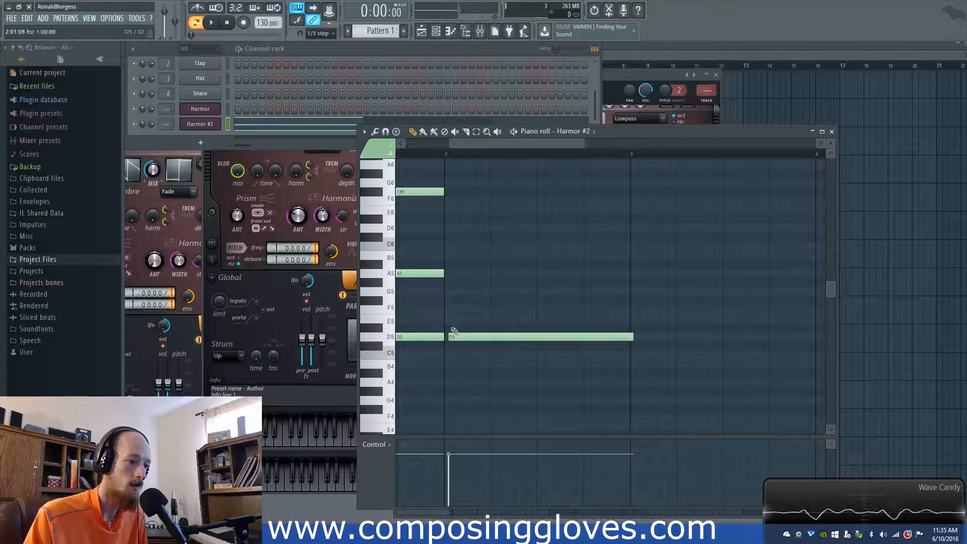
{"action": "left_click", "coordinate": [449, 291]}
{"action": "left_click_drag", "start_coordinate": [454, 234], "coordinate": [469, 228]}
Step: Repeat the bar 2 chord of D5, G5 and D6 in bar 3
{"action": "left_click_drag", "start_coordinate": [512, 199], "coordinate": [568, 346]}
{"action": "scroll", "coordinate": [504, 328], "scroll_direction": "right", "scroll_amount": 3}
{"action": "left_click_drag", "start_coordinate": [495, 336], "coordinate": [680, 335]}
{"action": "scroll", "coordinate": [652, 318], "scroll_direction": "up", "scroll_amount": 2}
{"action": "scroll", "coordinate": [652, 317], "scroll_direction": "down", "scroll_amount": 2}
{"action": "scroll", "coordinate": [653, 285], "scroll_direction": "right", "scroll_amount": 2}
{"action": "left_click", "coordinate": [574, 302]}
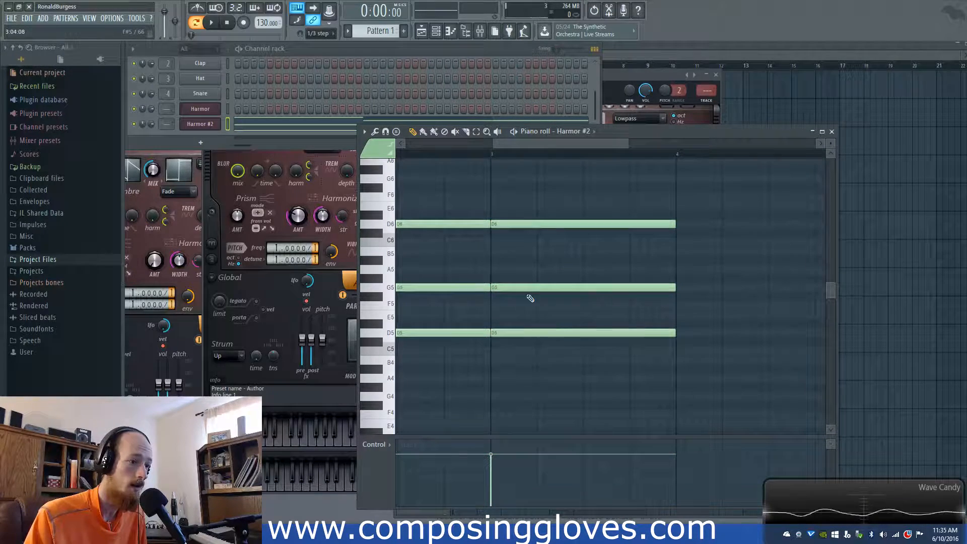
Step: Move the bar 3 notes to A4, E5 and C#6 to form the third chord
{"action": "mouse_move", "coordinate": [532, 330]}
{"action": "left_mouse_down"}
{"action": "mouse_move", "coordinate": [537, 347]}
{"action": "mouse_move", "coordinate": [512, 377]}
{"action": "left_mouse_up"}
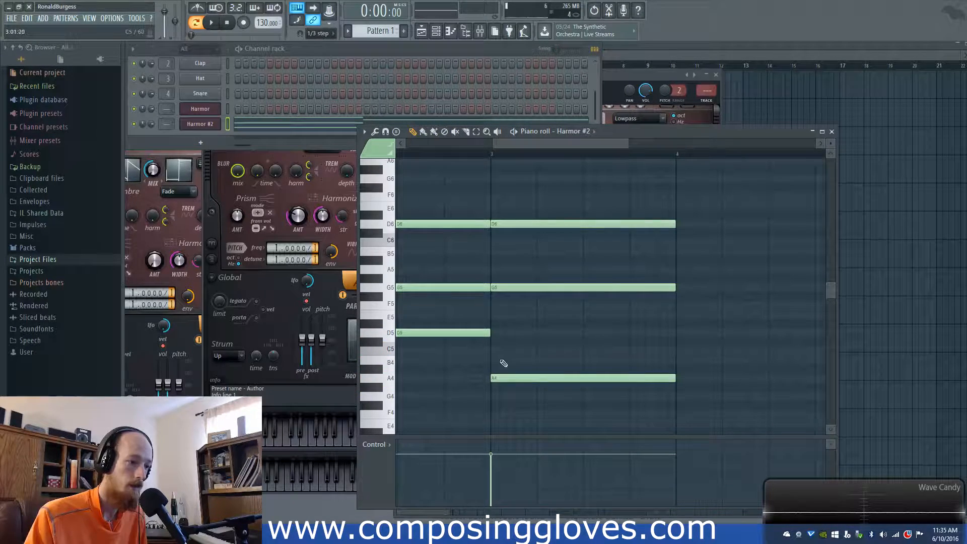
{"action": "mouse_move", "coordinate": [506, 285]}
{"action": "left_mouse_down"}
{"action": "mouse_move", "coordinate": [503, 304]}
{"action": "mouse_move", "coordinate": [506, 293]}
{"action": "left_mouse_up"}
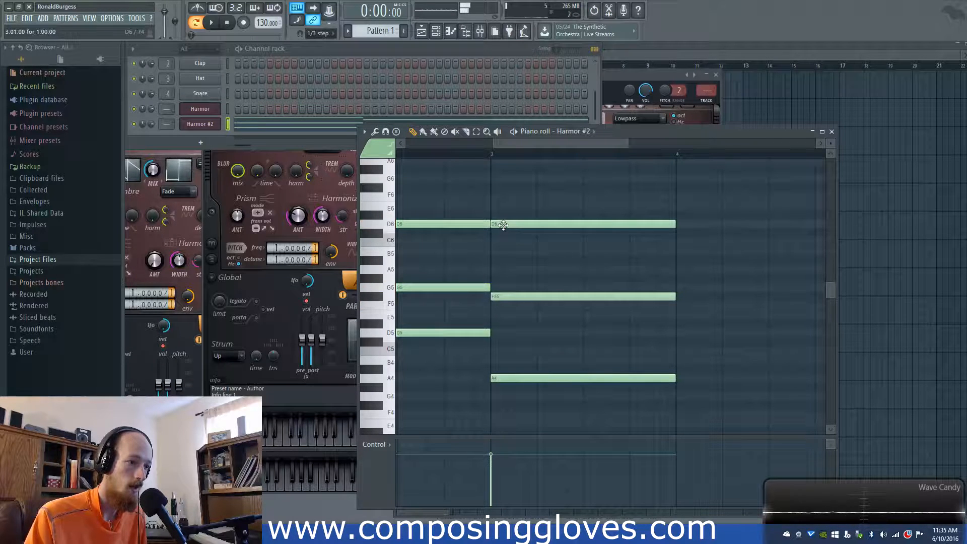
{"action": "left_click_drag", "start_coordinate": [514, 296], "coordinate": [513, 311]}
{"action": "left_click_drag", "start_coordinate": [511, 221], "coordinate": [684, 387]}
Step: Duplicate the bar 3 chord of A4, E5 and C#6 into bar 4
{"action": "scroll", "coordinate": [424, 307], "scroll_direction": "right", "scroll_amount": 3}
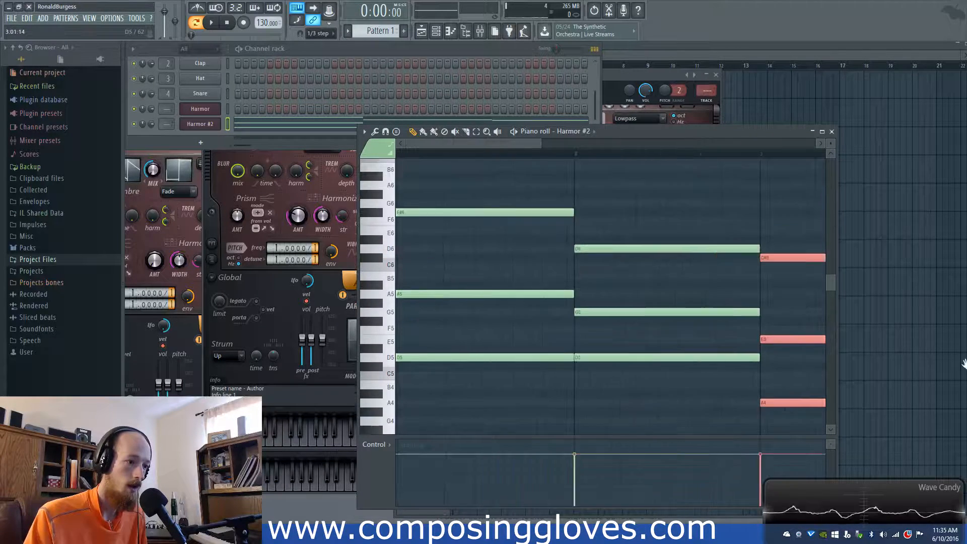
{"action": "scroll", "coordinate": [498, 323], "scroll_direction": "left", "scroll_amount": 2}
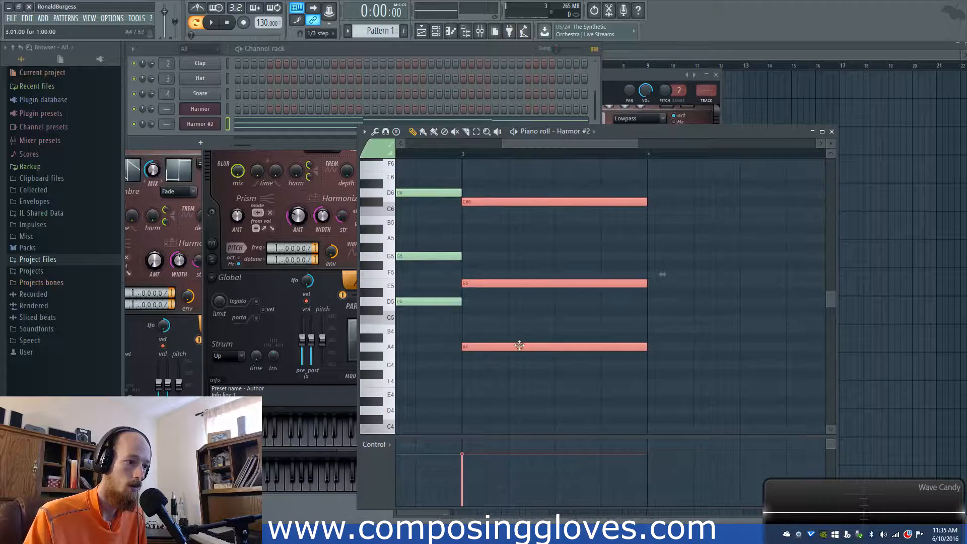
{"action": "left_click_drag", "start_coordinate": [510, 351], "coordinate": [703, 346]}
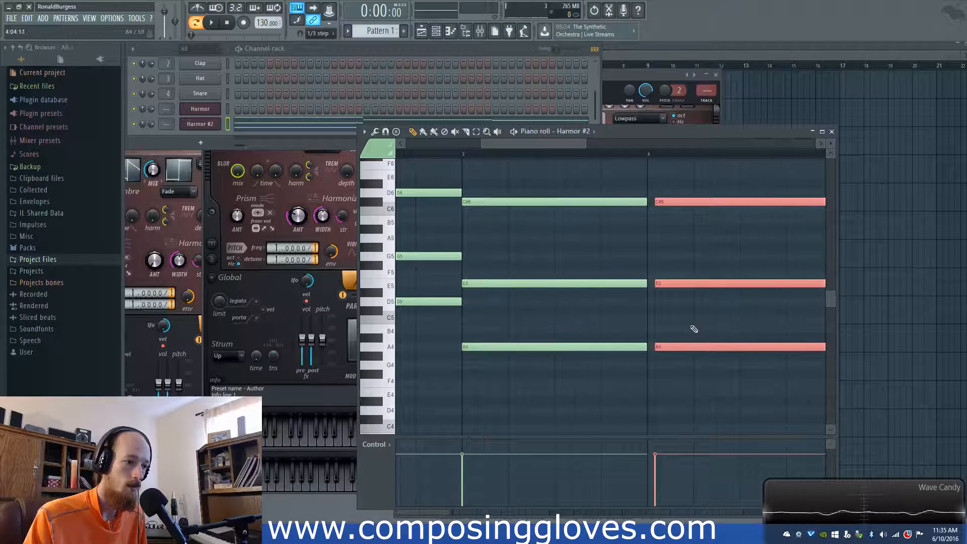
{"action": "scroll", "coordinate": [690, 326], "scroll_direction": "down", "scroll_amount": 1}
{"action": "left_click_drag", "start_coordinate": [661, 323], "coordinate": [633, 320]}
{"action": "scroll", "coordinate": [633, 322], "scroll_direction": "right", "scroll_amount": 2}
Step: Move the copied bar 4 notes to G4, D5 and B5 and align them with the start of the bar
{"action": "left_click", "coordinate": [597, 346]}
{"action": "left_click_drag", "start_coordinate": [598, 346], "coordinate": [594, 366]}
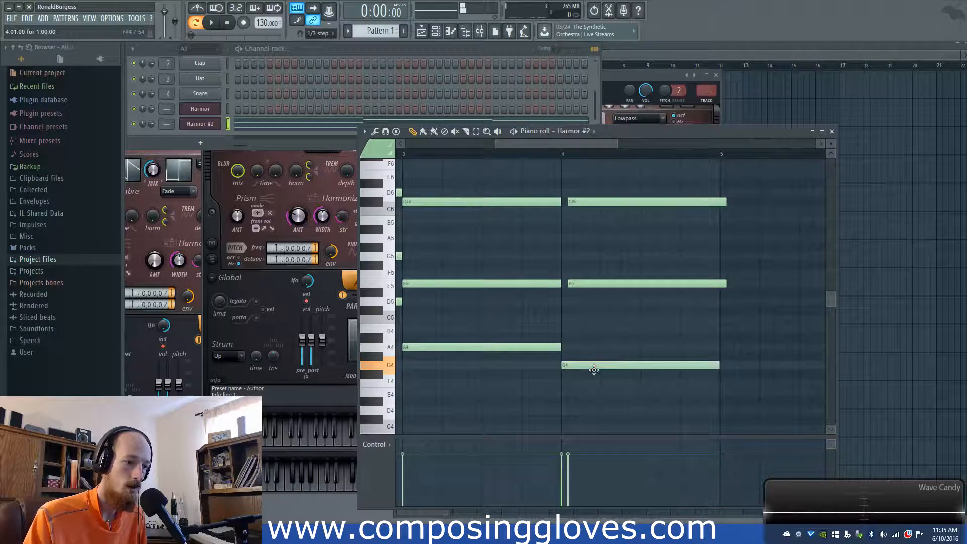
{"action": "scroll", "coordinate": [470, 342], "scroll_direction": "down", "scroll_amount": 3}
{"action": "left_click_drag", "start_coordinate": [456, 339], "coordinate": [618, 351]}
{"action": "scroll", "coordinate": [691, 360], "scroll_direction": "up", "scroll_amount": 2}
{"action": "left_click_drag", "start_coordinate": [691, 360], "coordinate": [561, 322]}
{"action": "scroll", "coordinate": [560, 322], "scroll_direction": "up", "scroll_amount": 1}
{"action": "scroll", "coordinate": [515, 302], "scroll_direction": "up", "scroll_amount": 2}
{"action": "mouse_move", "coordinate": [508, 292]}
{"action": "left_mouse_down"}
{"action": "mouse_move", "coordinate": [481, 292]}
{"action": "mouse_move", "coordinate": [488, 317]}
{"action": "mouse_move", "coordinate": [498, 309]}
{"action": "left_mouse_up"}
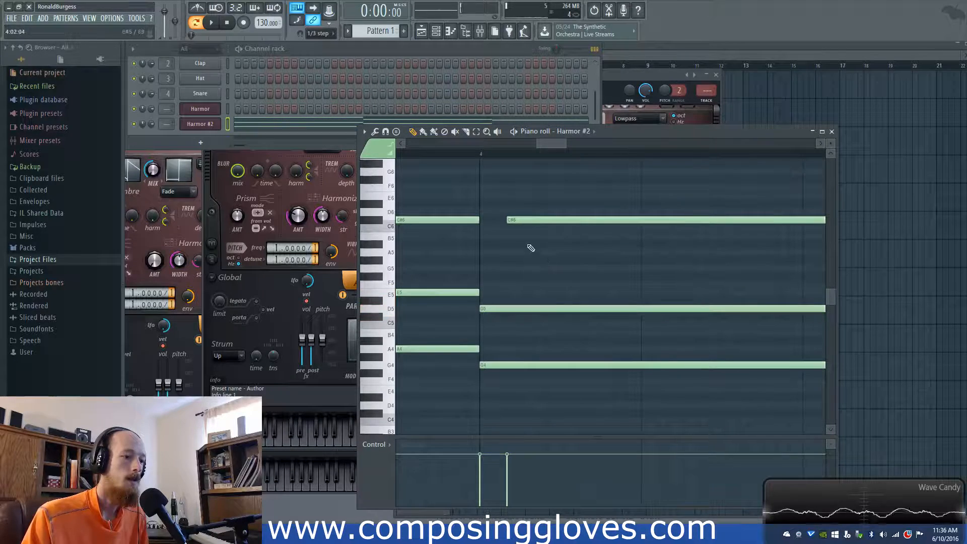
{"action": "left_click_drag", "start_coordinate": [532, 222], "coordinate": [503, 237]}
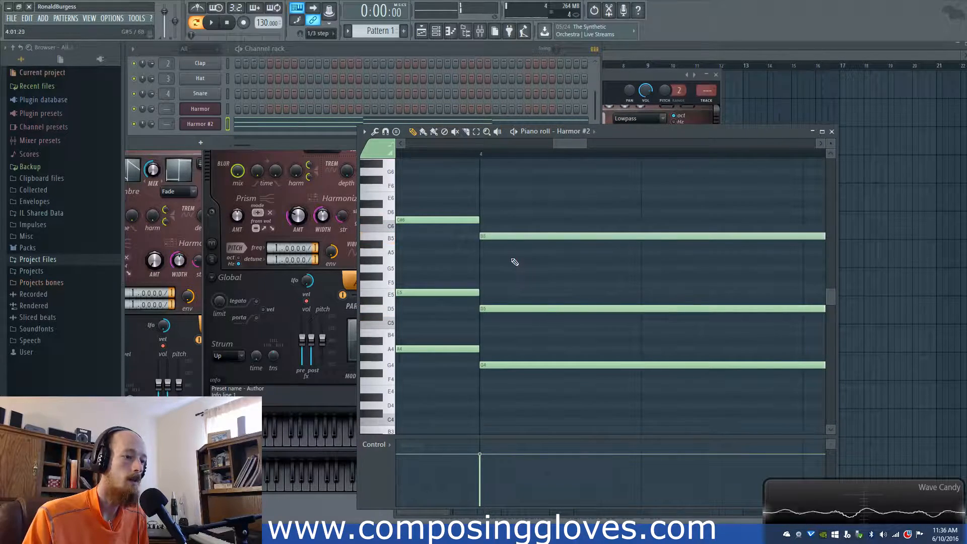
Step: Play the chord pattern while raising Harmor #2's first filter frequency to about 76%, and stop playback
{"action": "scroll", "coordinate": [557, 234], "scroll_direction": "down", "scroll_amount": 3}
{"action": "scroll", "coordinate": [438, 190], "scroll_direction": "down", "scroll_amount": 2}
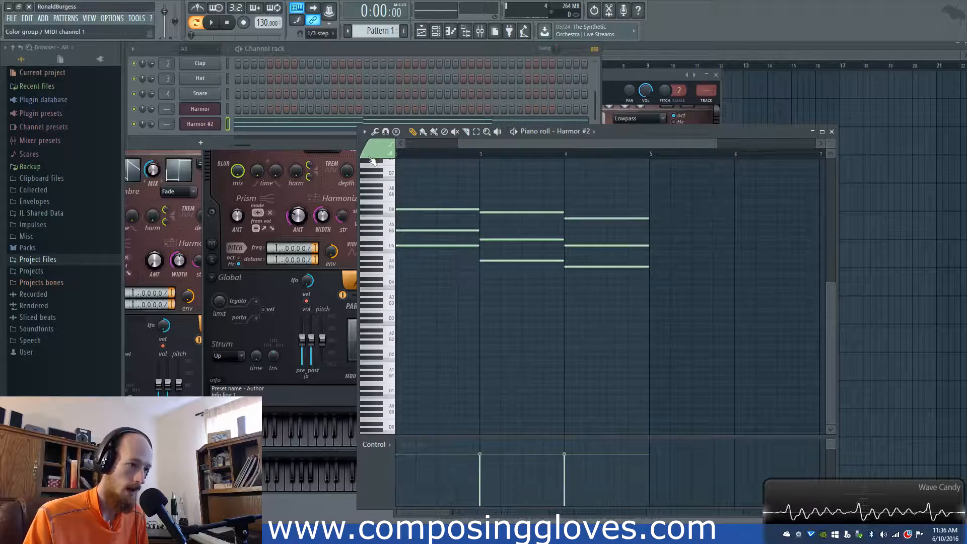
{"action": "key", "text": "space"}
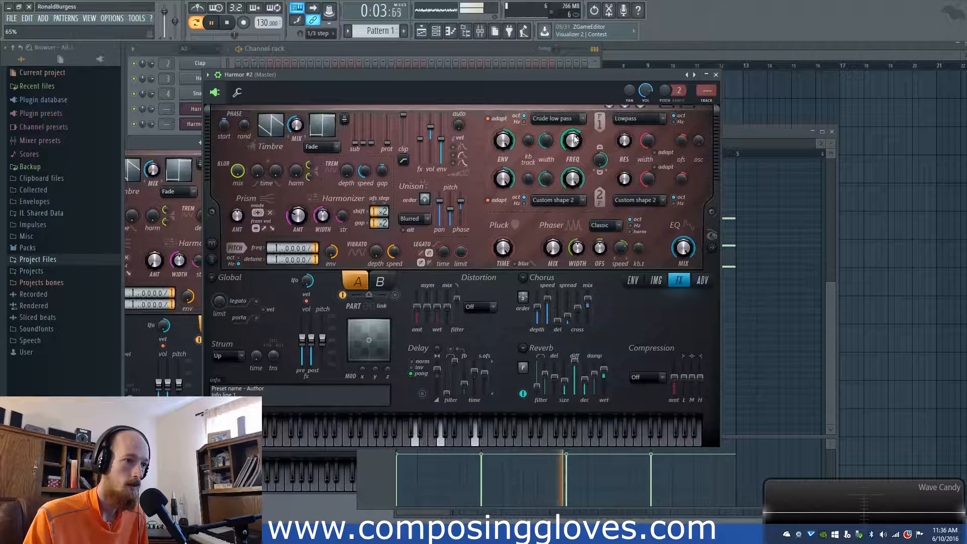
{"action": "left_click_drag", "start_coordinate": [573, 141], "coordinate": [574, 139]}
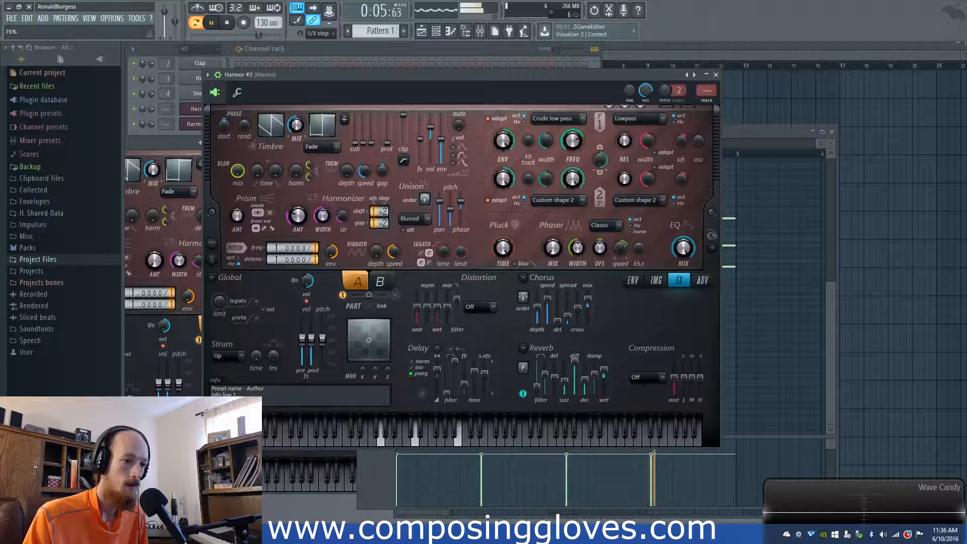
{"action": "key", "text": "space"}
Step: Place Pattern 1 at the start of Track 1 in the playlist
{"action": "left_click", "coordinate": [624, 66]}
{"action": "left_click_drag", "start_coordinate": [596, 86], "coordinate": [484, 84]}
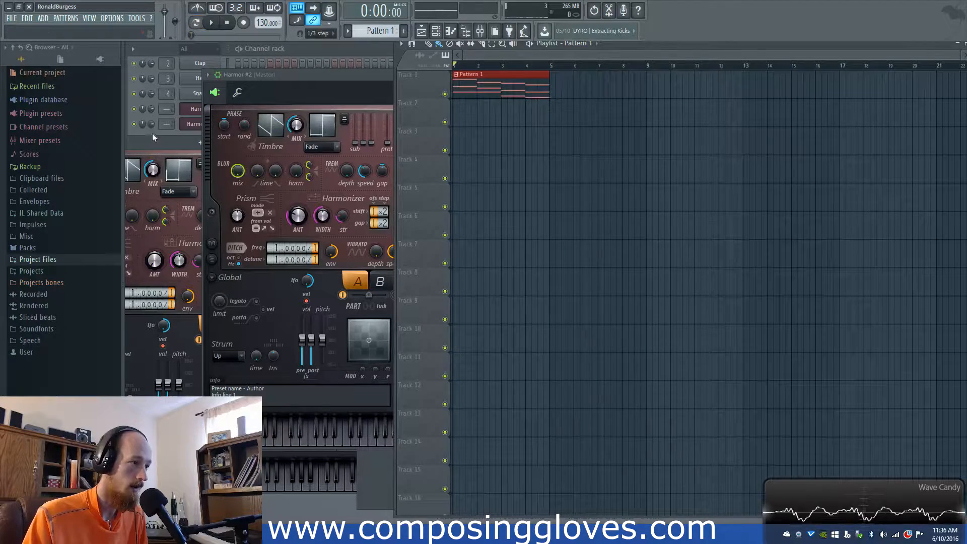
Step: Show the channel rack and expand the Black Octopus Sound - Leviathan sample folder inside Project Files
{"action": "key", "text": "F6"}
{"action": "left_click", "coordinate": [51, 260]}
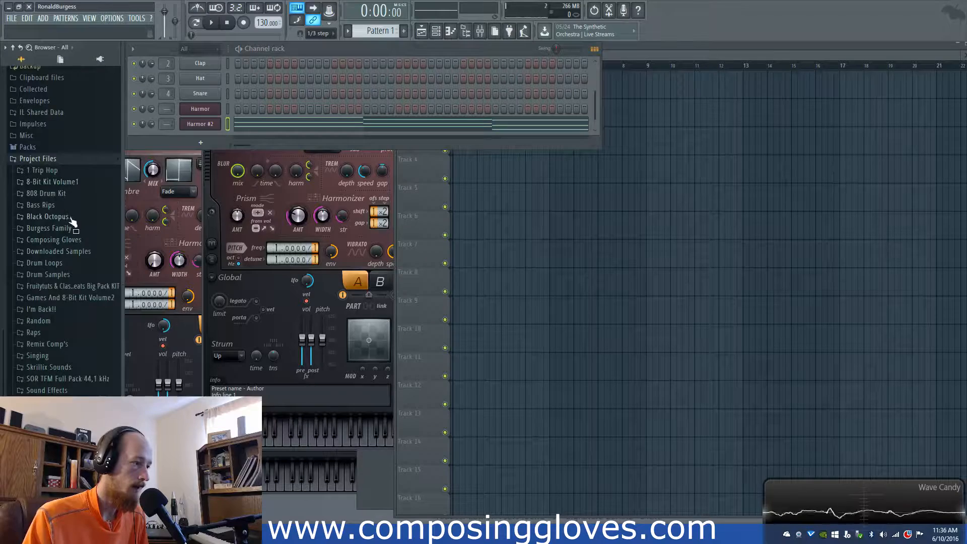
{"action": "left_click", "coordinate": [70, 217]}
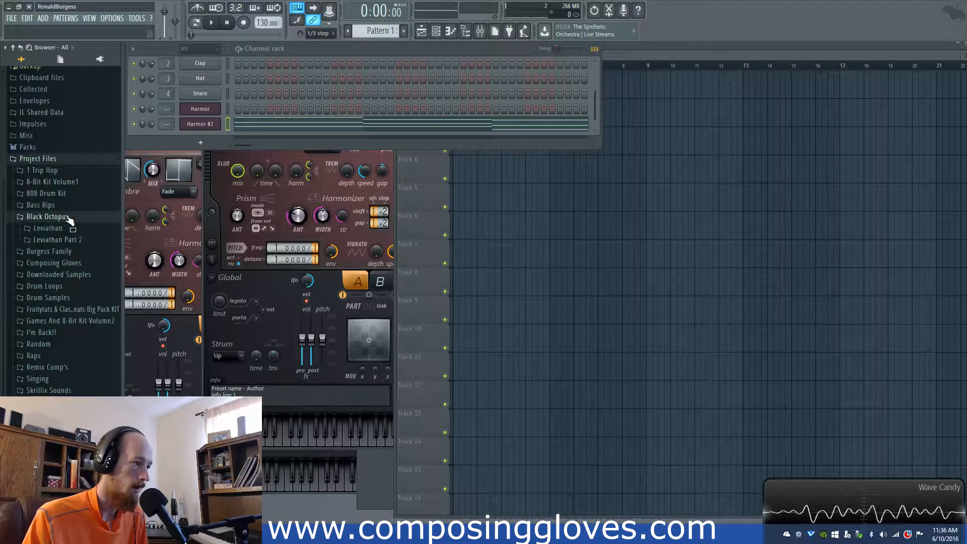
{"action": "left_click", "coordinate": [65, 227]}
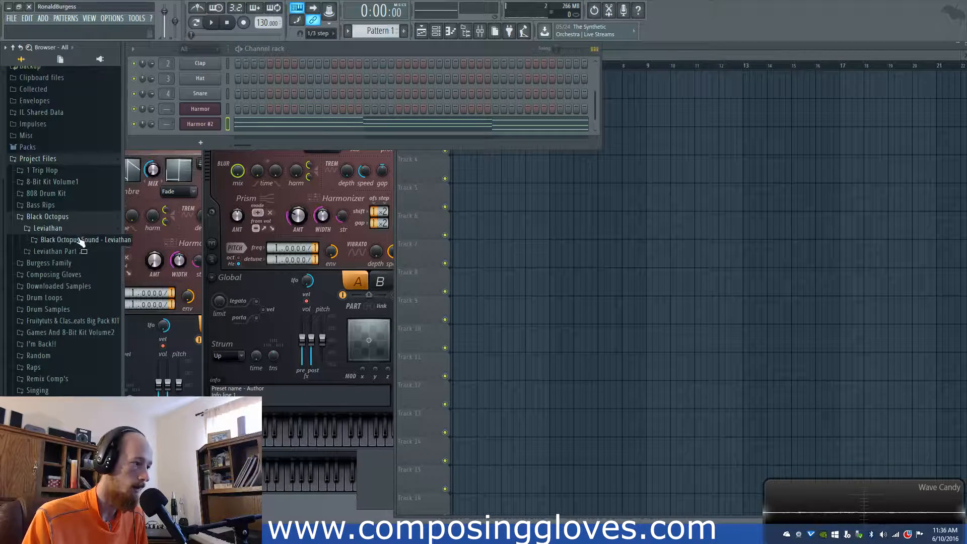
{"action": "left_click", "coordinate": [75, 240]}
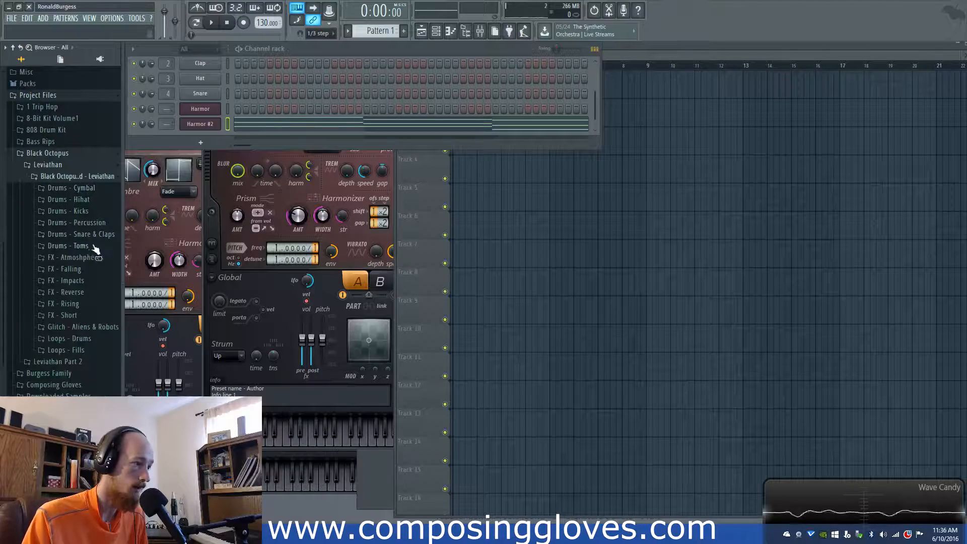
Step: Open the 128 bpm folder within Loops - Drums to audition its loops, and set the project tempo to 128 BPM
{"action": "left_click", "coordinate": [93, 341]}
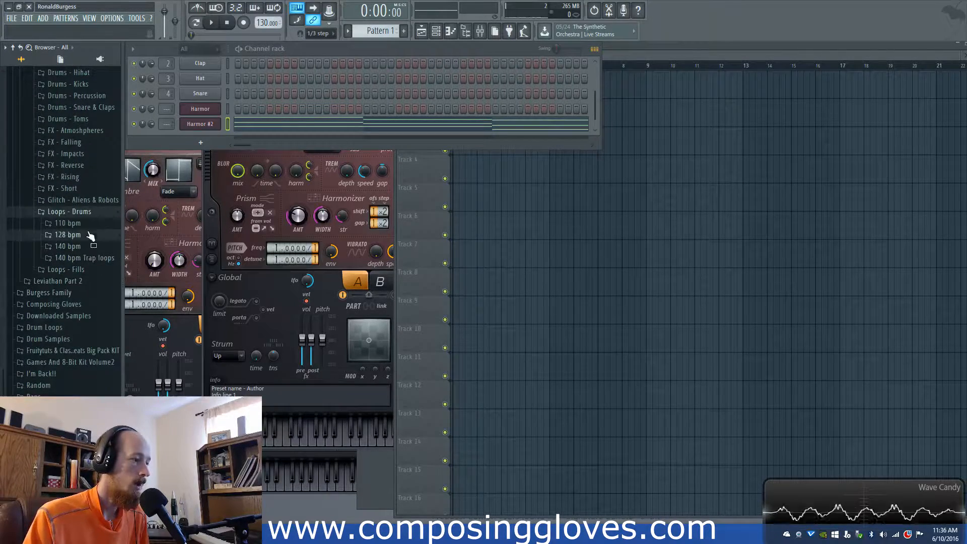
{"action": "left_click", "coordinate": [68, 234]}
{"action": "left_click", "coordinate": [95, 226]}
{"action": "key", "text": "space"}
{"action": "key", "text": "space"}
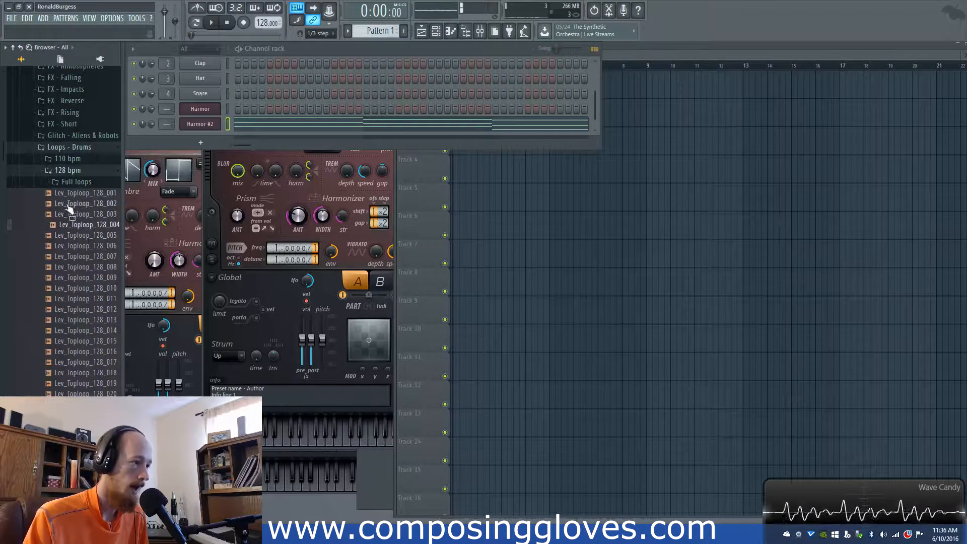
Step: Place Lev_Toploop_128_004 at the start of Track 2 and rename Track 4 as "sadgjlbhsa"
{"action": "left_click_drag", "start_coordinate": [81, 229], "coordinate": [429, 187]}
{"action": "right_click", "coordinate": [405, 156]}
{"action": "left_click", "coordinate": [456, 159]}
{"action": "type", "text": "sadgjlbhsa"}
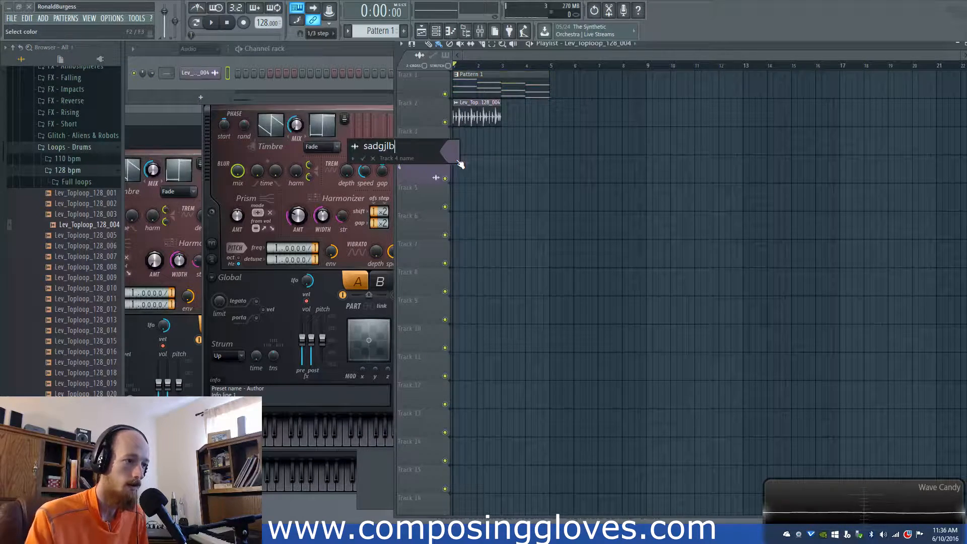
{"action": "key", "text": "Return"}
Step: Play the drum loop together with the chord pattern in the playlist and stop playback
{"action": "scroll", "coordinate": [501, 61], "scroll_direction": "up", "scroll_amount": 5}
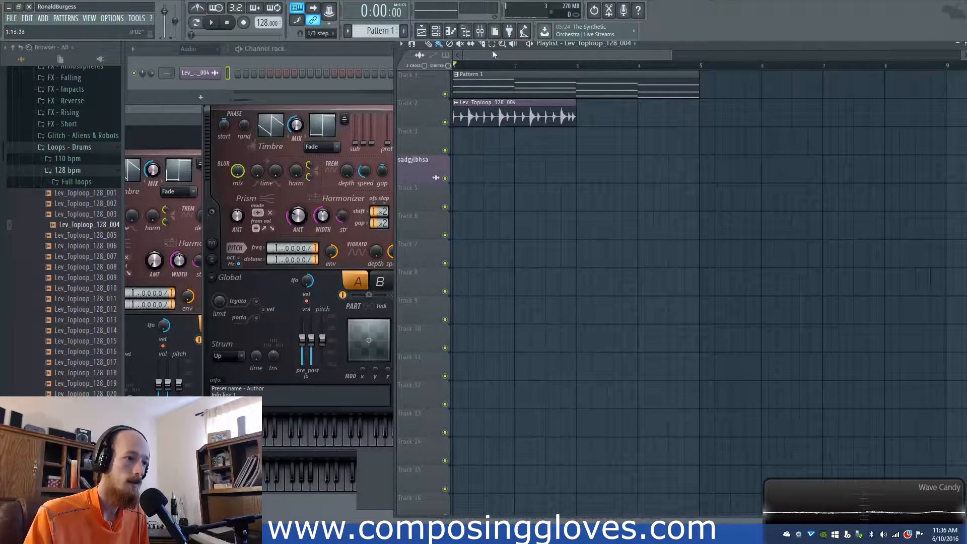
{"action": "key", "text": "space"}
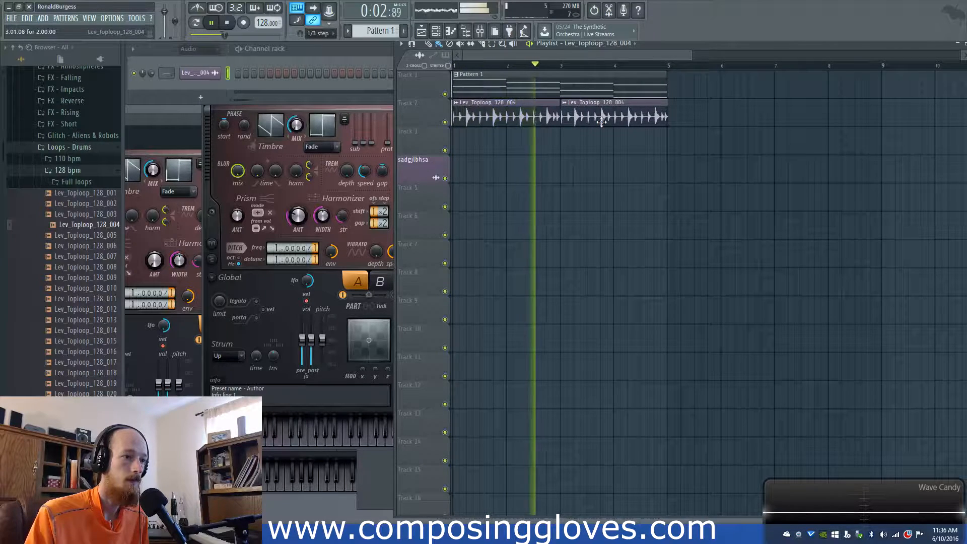
{"action": "key", "text": "space"}
Step: Set the snap to Cell and copy the drum loop clip to bar 3 on Track 2
{"action": "left_click", "coordinate": [322, 33]}
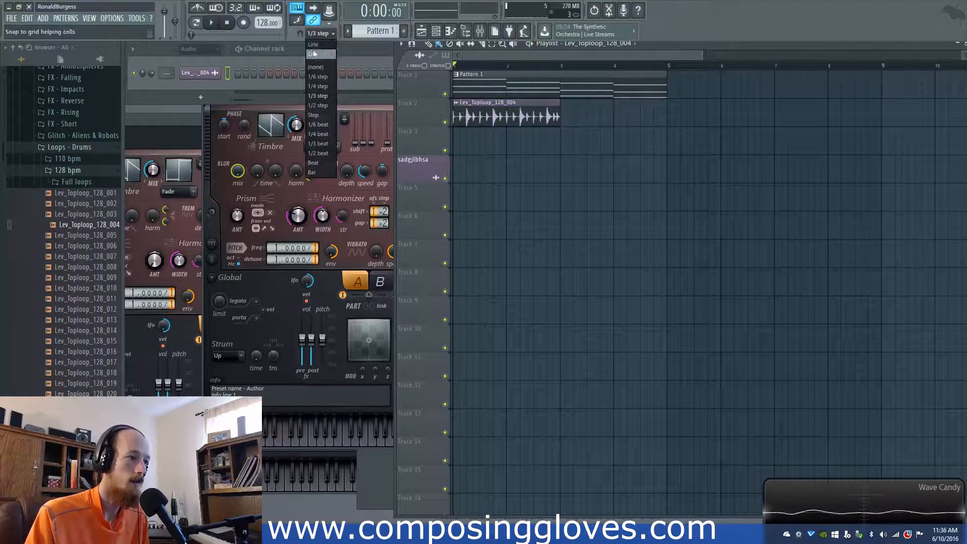
{"action": "left_click", "coordinate": [319, 53]}
{"action": "left_click_drag", "start_coordinate": [533, 117], "coordinate": [579, 123]}
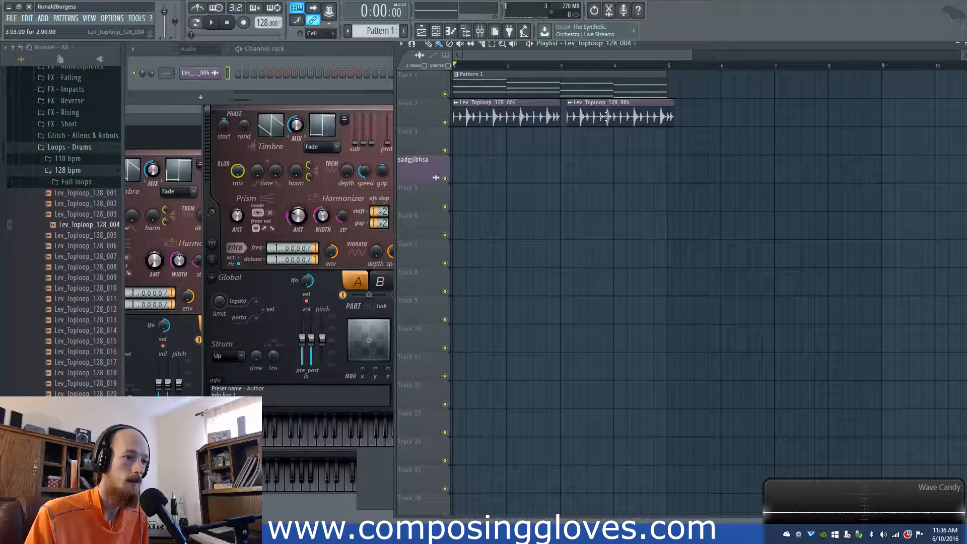
{"action": "scroll", "coordinate": [518, 141], "scroll_direction": "down", "scroll_amount": 1}
Step: Lower the channel volume of Lev_Toploop_128_004 while the arrangement plays, and stop playback
{"action": "double_click", "coordinate": [491, 116]}
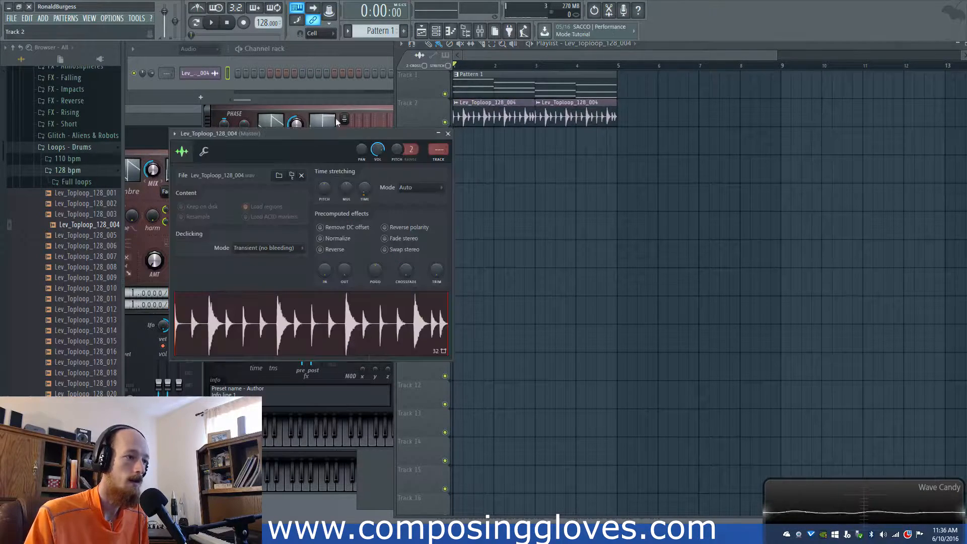
{"action": "key", "text": "space"}
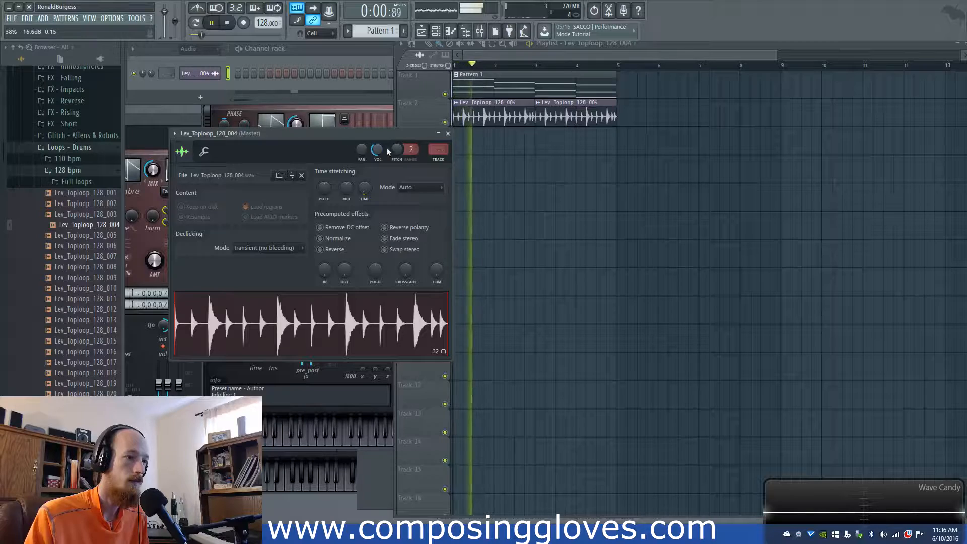
{"action": "left_click", "coordinate": [448, 134]}
{"action": "double_click", "coordinate": [471, 116]}
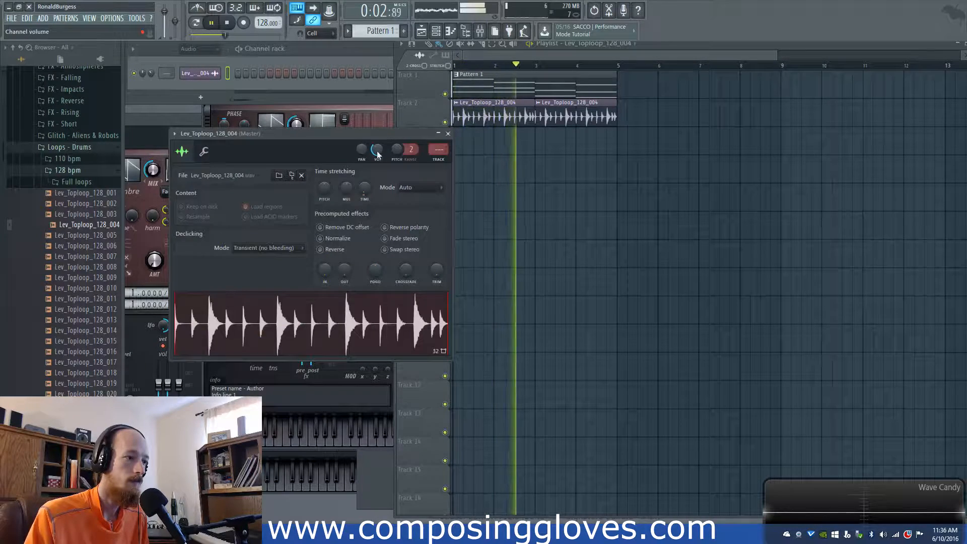
{"action": "left_click_drag", "start_coordinate": [377, 150], "coordinate": [376, 155]}
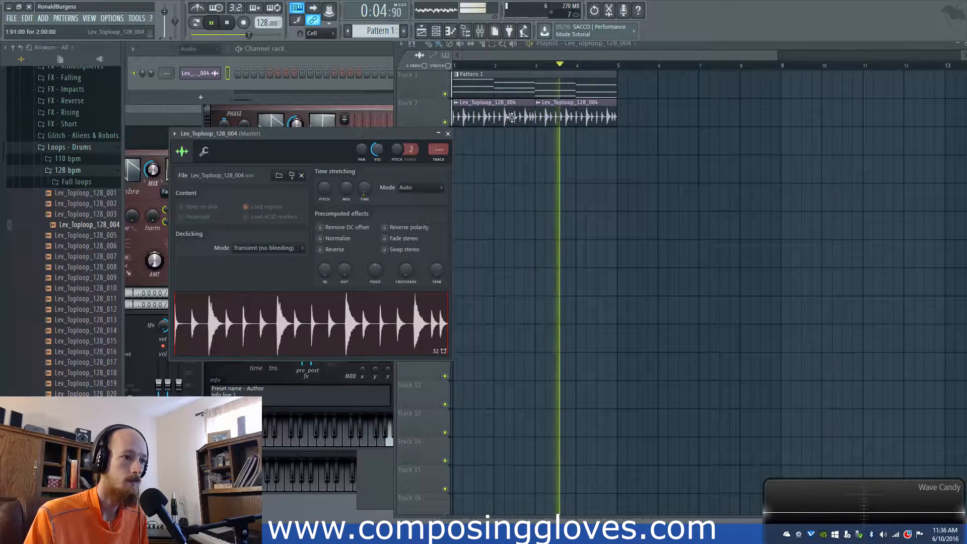
{"action": "left_click", "coordinate": [455, 107]}
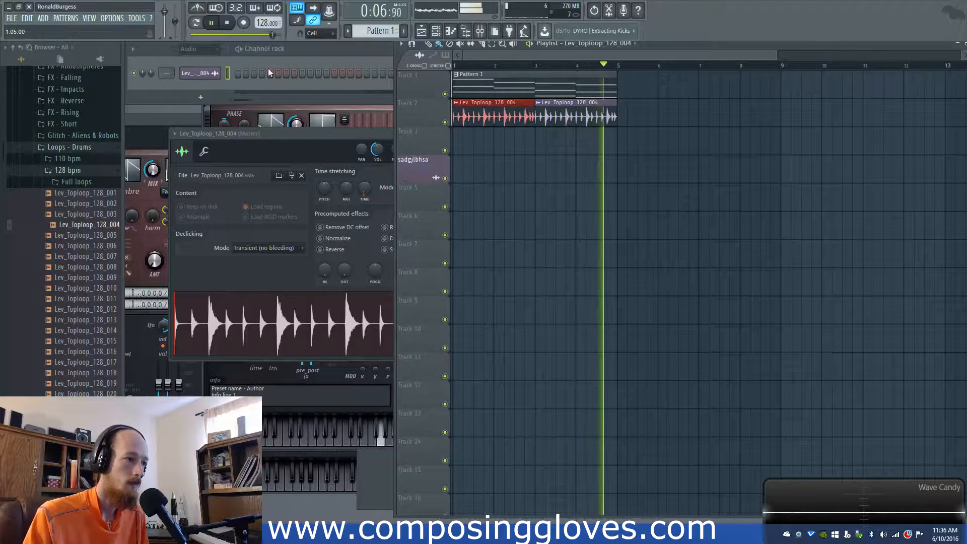
{"action": "key", "text": "space"}
Step: Show the Unsorted channel group and enlarge the channel rack so all of its channels fit
{"action": "left_click", "coordinate": [199, 49]}
{"action": "left_click", "coordinate": [193, 83]}
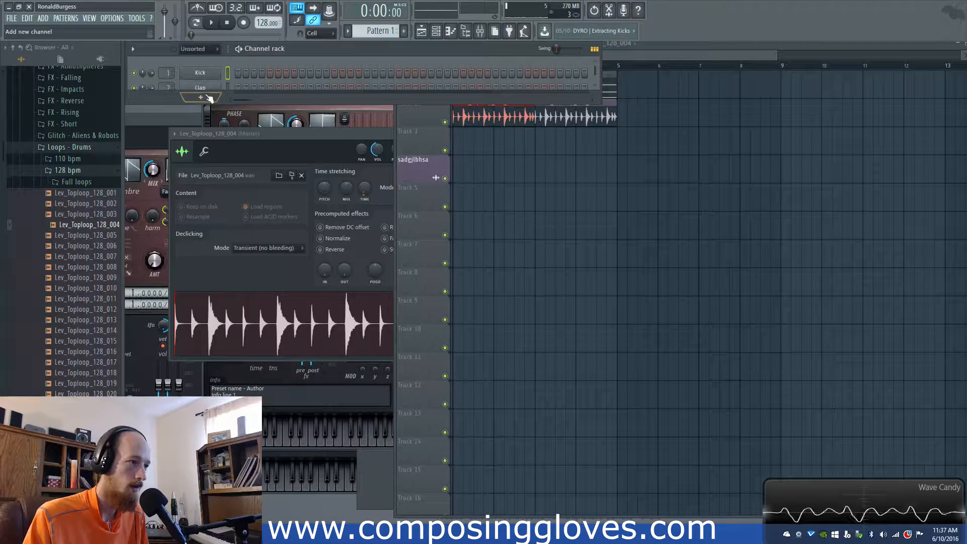
{"action": "left_click_drag", "start_coordinate": [220, 104], "coordinate": [263, 251]}
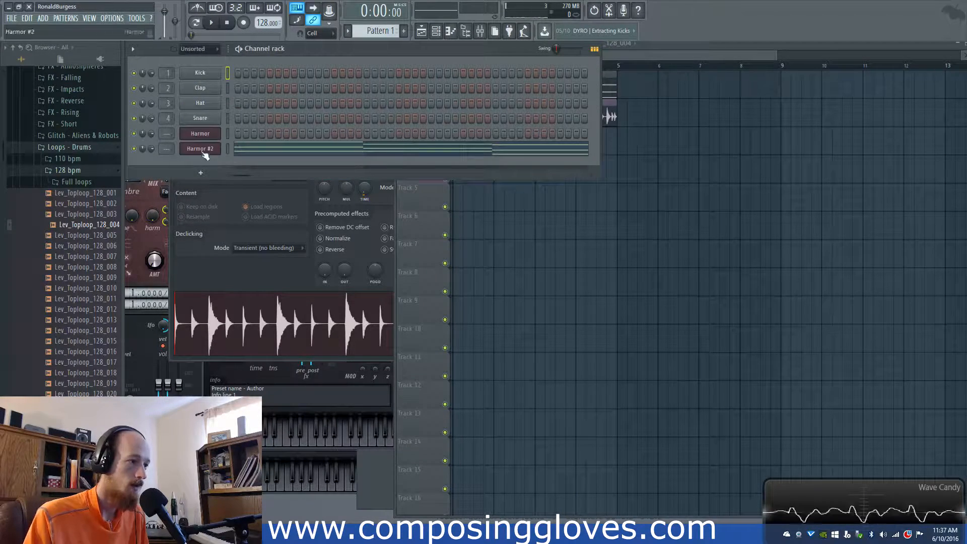
Step: Rename the first Harmor channel as Square
{"action": "left_click", "coordinate": [199, 134]}
{"action": "right_click", "coordinate": [201, 134]}
{"action": "left_click", "coordinate": [250, 147]}
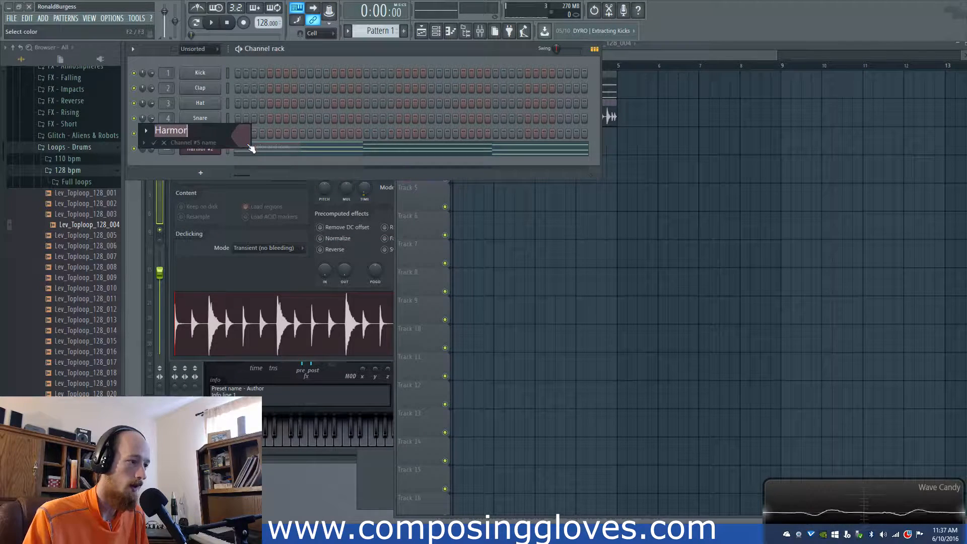
{"action": "type", "text": "Squar"}
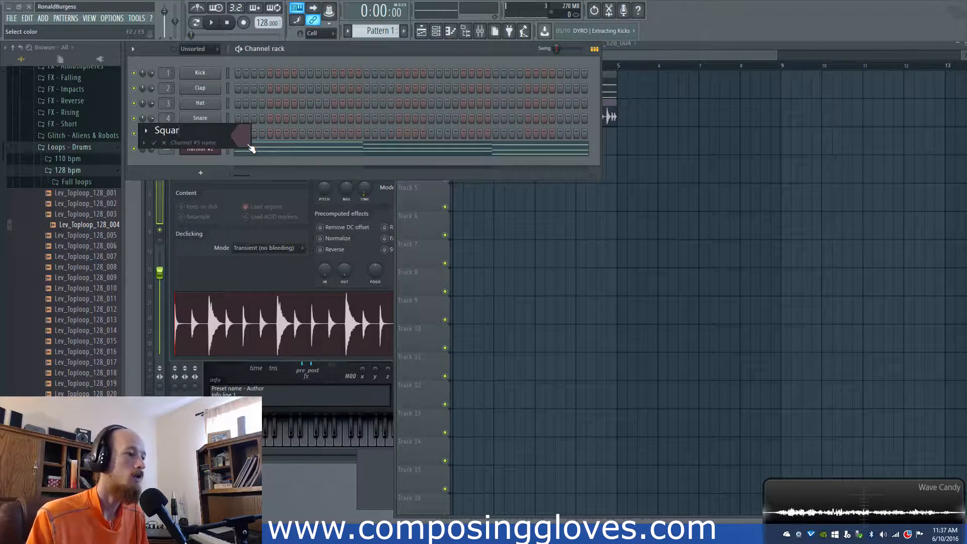
{"action": "type", "text": "e"}
{"action": "key", "text": "Return"}
Step: Add a Layer channel and place it between the Square and Harmor #2 channels
{"action": "left_click", "coordinate": [214, 137]}
{"action": "left_click_drag", "start_coordinate": [292, 124], "coordinate": [447, 115]}
{"action": "left_click", "coordinate": [201, 173]}
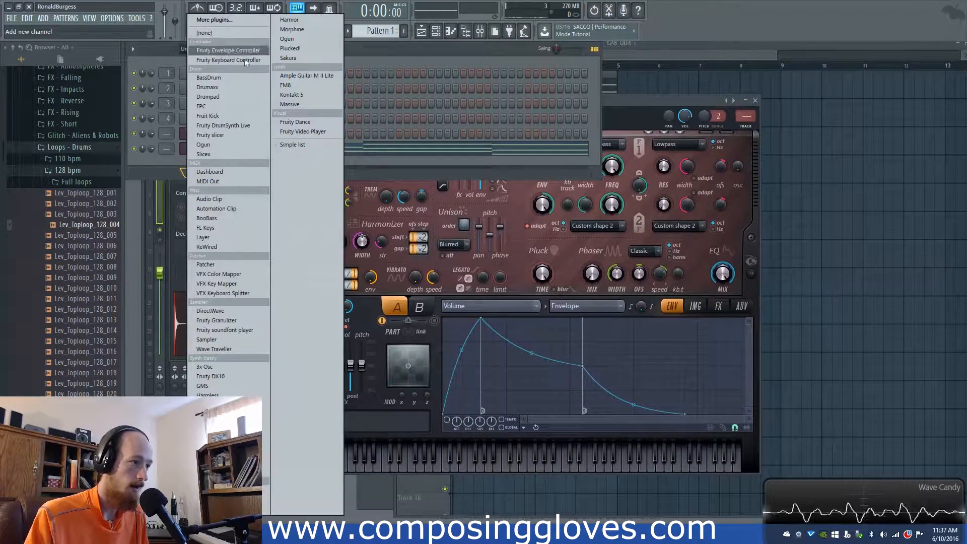
{"action": "left_click", "coordinate": [242, 237]}
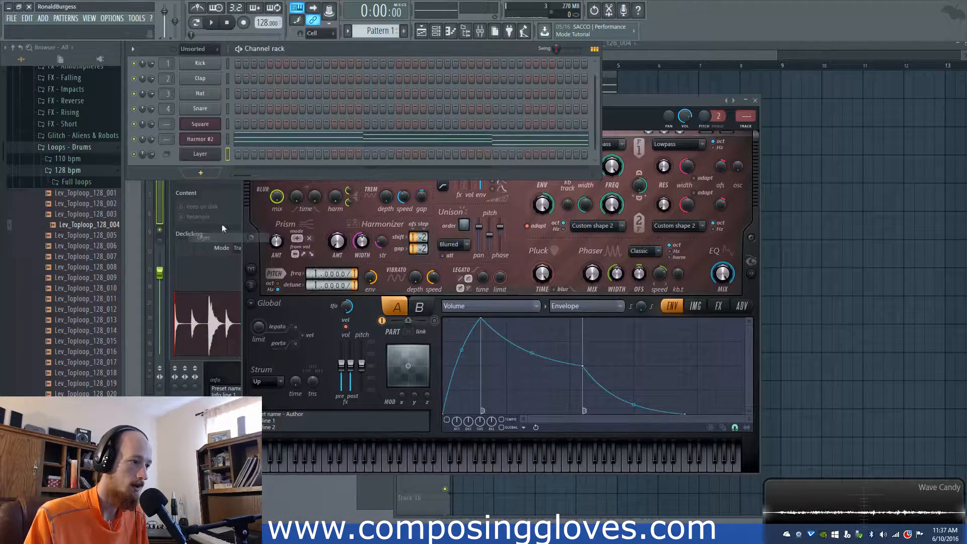
{"action": "left_click_drag", "start_coordinate": [201, 158], "coordinate": [203, 144]}
Step: Open the Square channel's piano roll and examine the ghost notes of the chord progression
{"action": "left_click", "coordinate": [208, 125]}
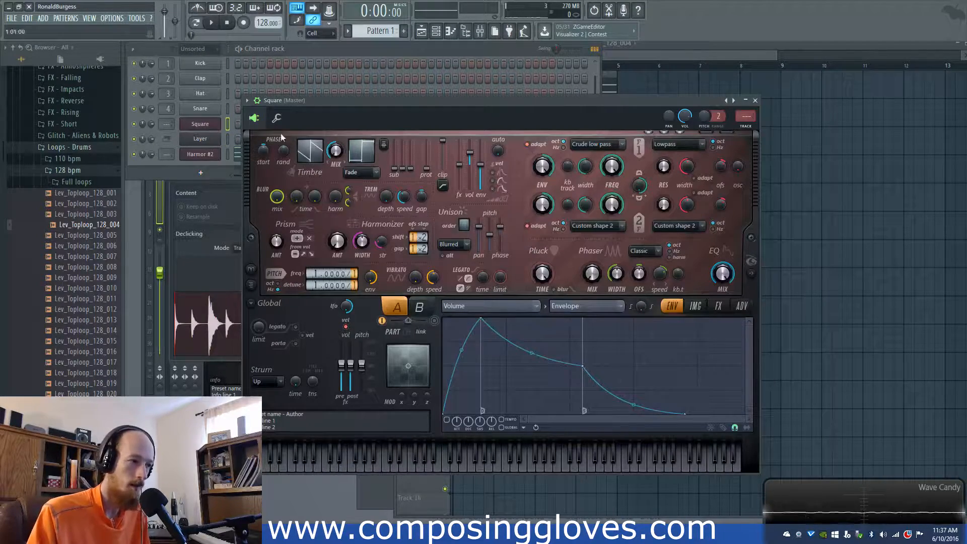
{"action": "left_click", "coordinate": [307, 48]}
{"action": "right_click", "coordinate": [221, 127]}
{"action": "left_click", "coordinate": [239, 133]}
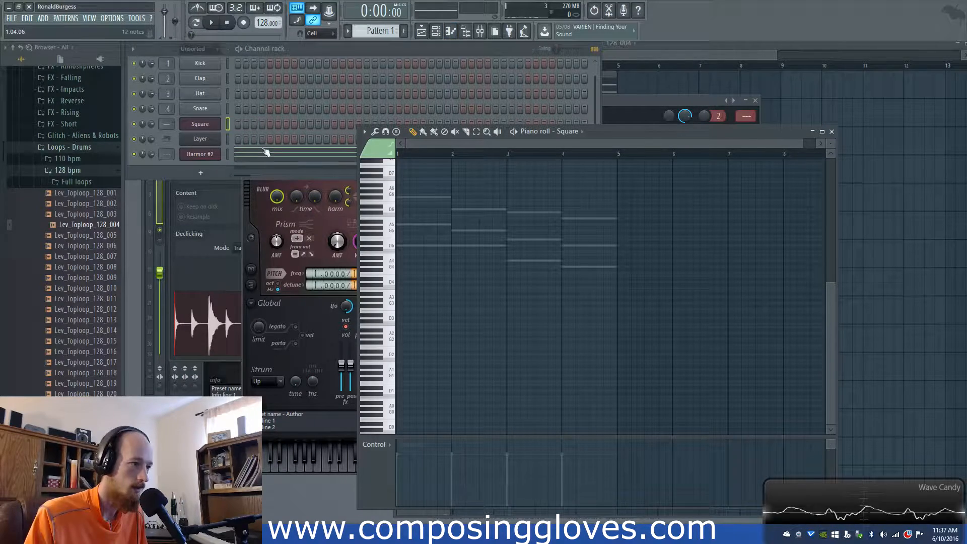
{"action": "scroll", "coordinate": [483, 236], "scroll_direction": "up", "scroll_amount": 3}
{"action": "left_click_drag", "start_coordinate": [485, 240], "coordinate": [591, 292]}
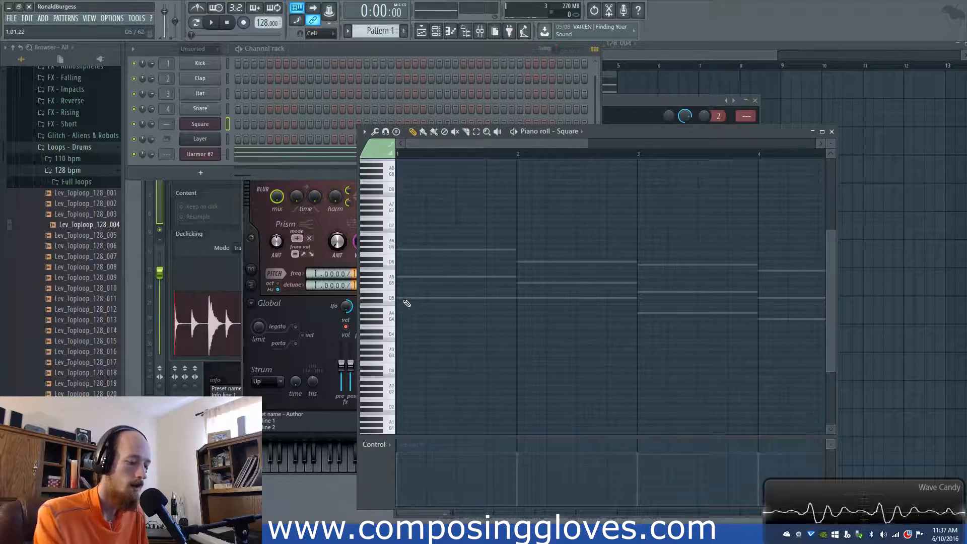
Step: Enable the volume envelope of the Square Harmor and move its peak to an earlier, lower point
{"action": "left_click", "coordinate": [209, 124]}
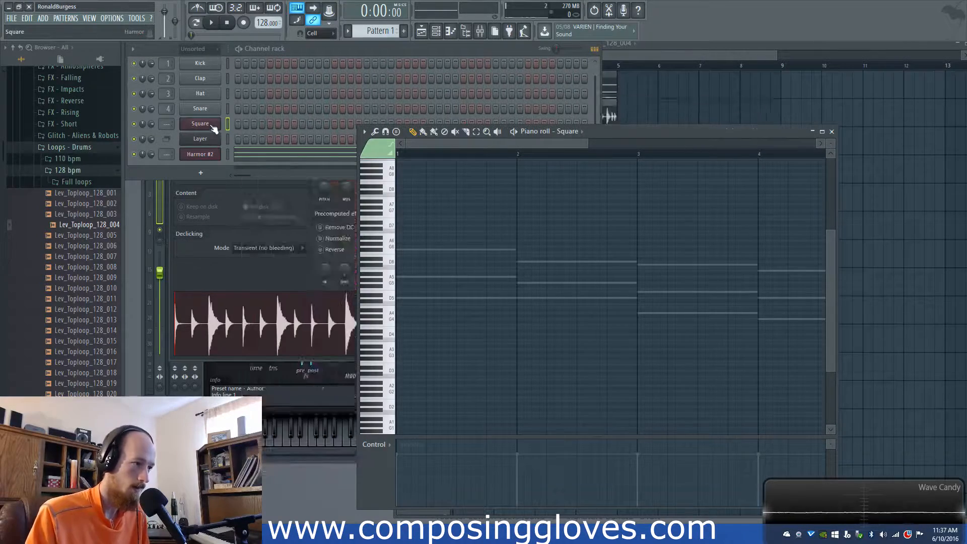
{"action": "left_click", "coordinate": [209, 124]}
{"action": "left_click_drag", "start_coordinate": [343, 100], "coordinate": [388, 94]}
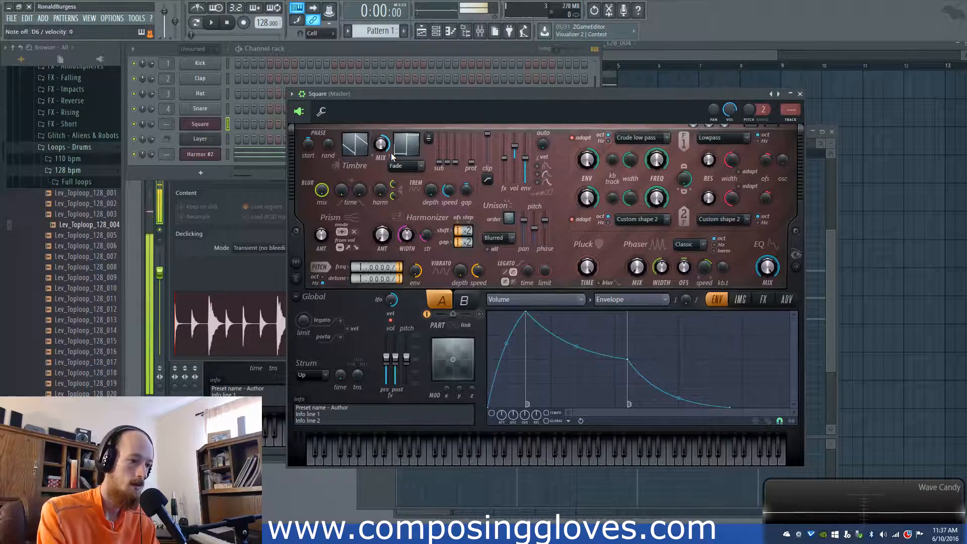
{"action": "left_click", "coordinate": [492, 415]}
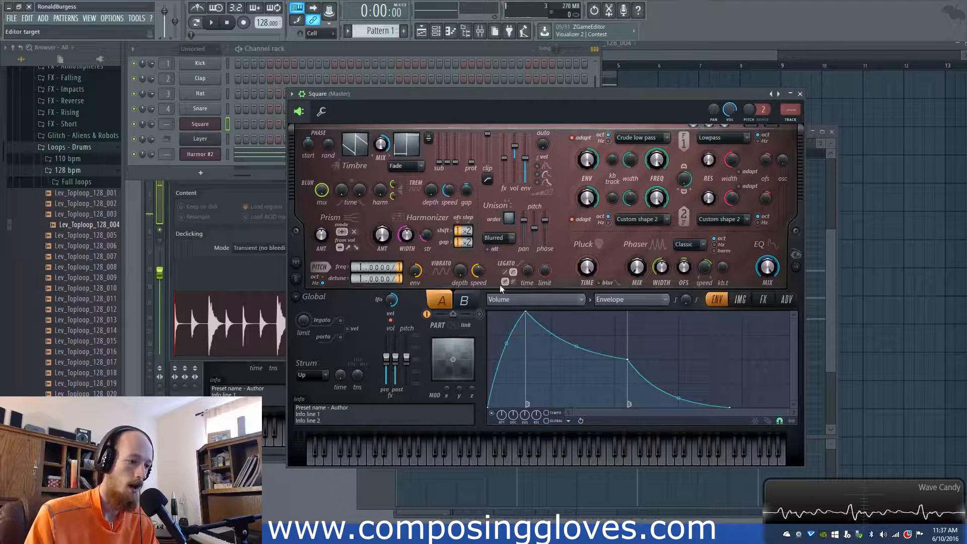
{"action": "left_click_drag", "start_coordinate": [525, 313], "coordinate": [497, 346]}
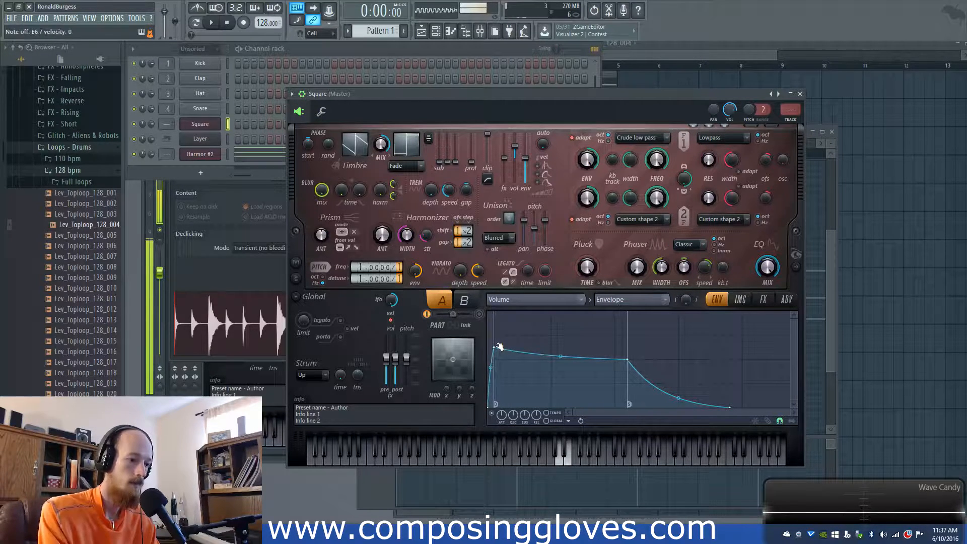
Step: Refine Square's volume envelope to a short attack rising to a flat level of about 62%
{"action": "left_click_drag", "start_coordinate": [786, 412], "coordinate": [577, 398]}
{"action": "scroll", "coordinate": [614, 364], "scroll_direction": "down", "scroll_amount": 3}
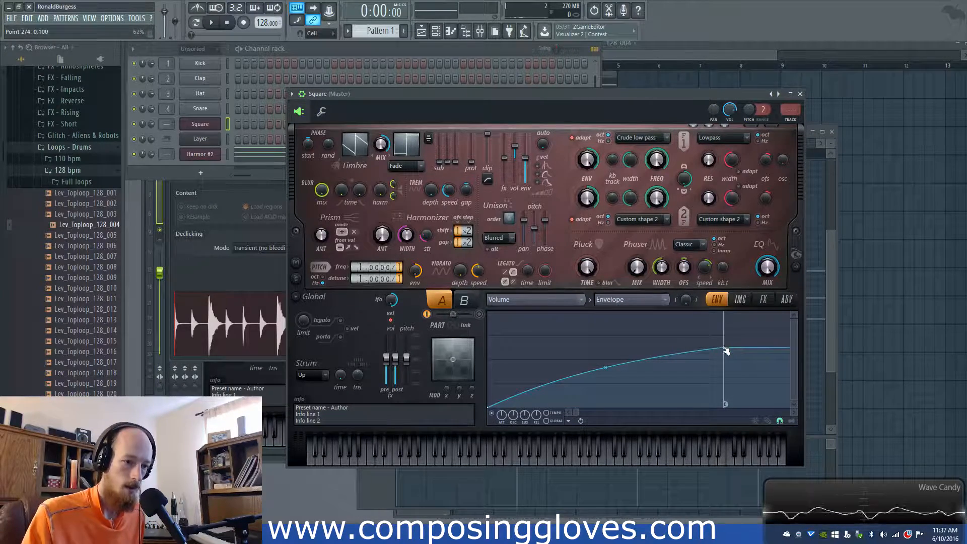
{"action": "left_click_drag", "start_coordinate": [725, 348], "coordinate": [524, 348]}
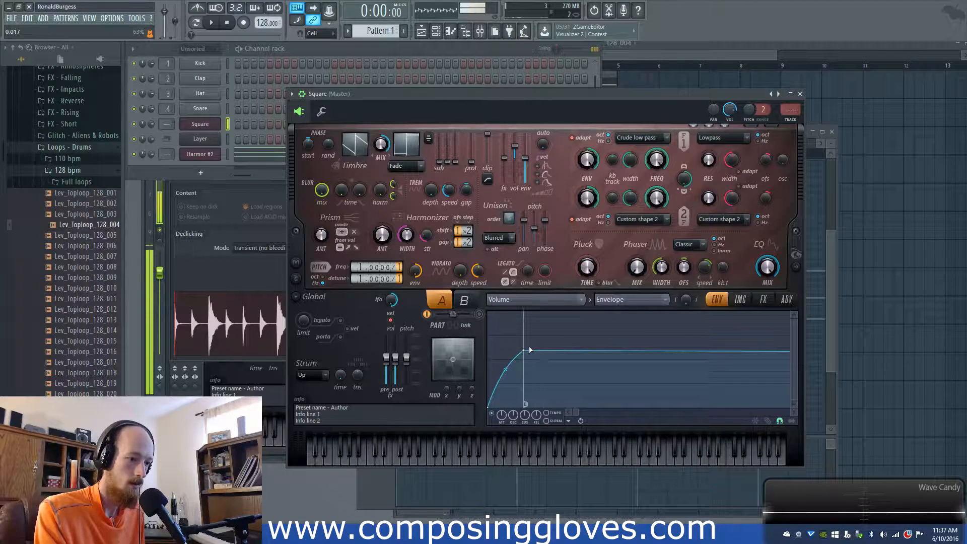
{"action": "left_click_drag", "start_coordinate": [525, 351], "coordinate": [510, 352]}
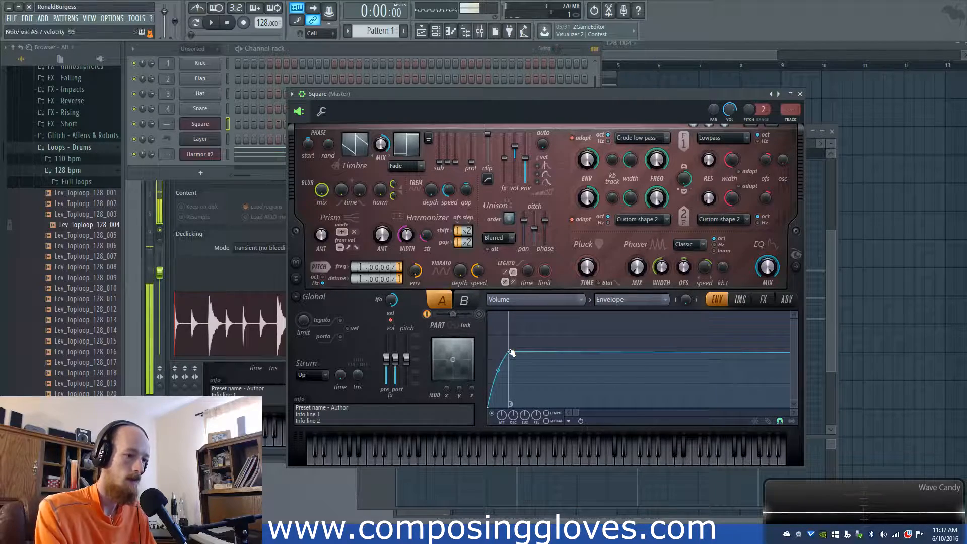
Step: Check the distortion and compression options in Square's effects, leave both off, and enable the reverb
{"action": "left_click", "coordinate": [758, 300]}
{"action": "left_click", "coordinate": [560, 326]}
{"action": "left_click", "coordinate": [563, 333]}
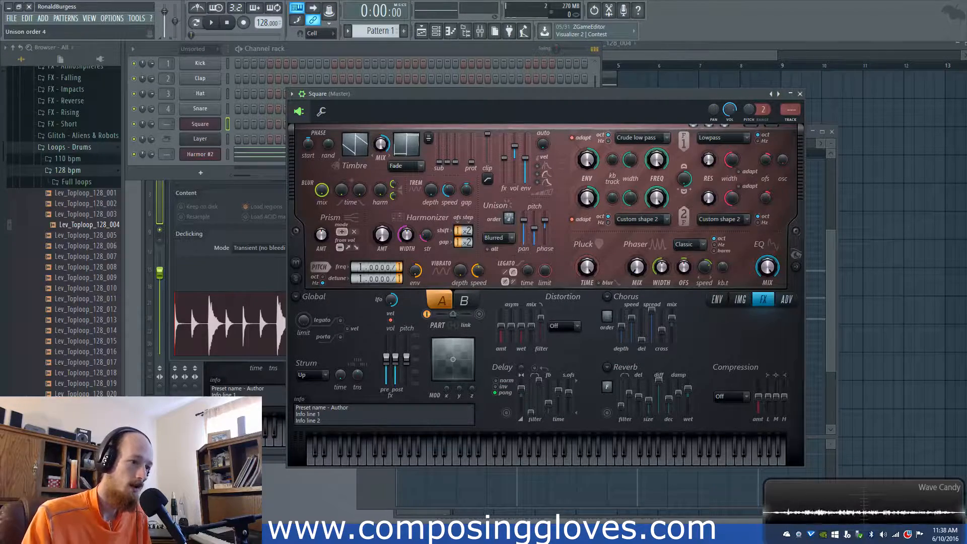
{"action": "left_click", "coordinate": [734, 396]}
{"action": "left_click", "coordinate": [724, 407]}
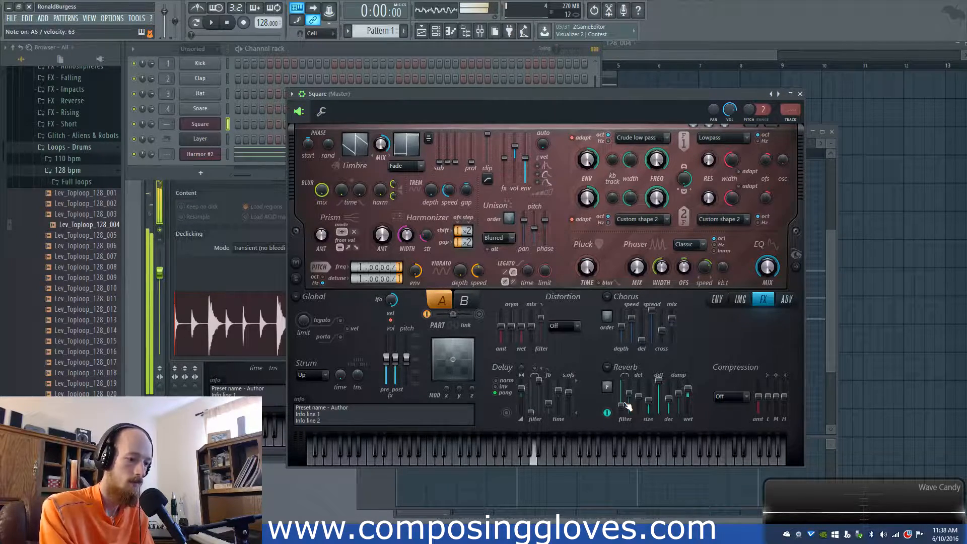
Step: Open Pattern 1's Harmor #2 chords in the piano roll and play them to study the notes
{"action": "left_click", "coordinate": [740, 56]}
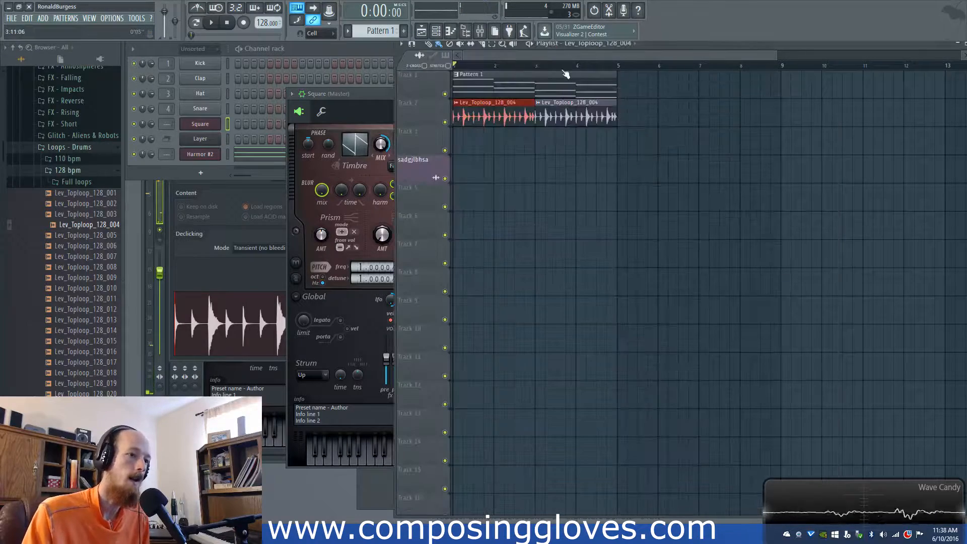
{"action": "double_click", "coordinate": [475, 89]}
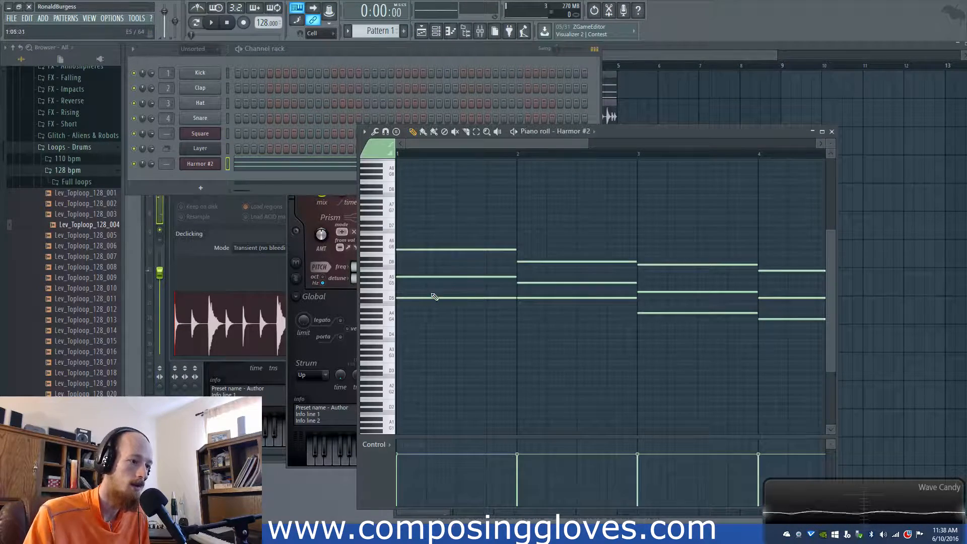
{"action": "scroll", "coordinate": [487, 292], "scroll_direction": "up", "scroll_amount": 3}
{"action": "scroll", "coordinate": [518, 292], "scroll_direction": "up", "scroll_amount": 4}
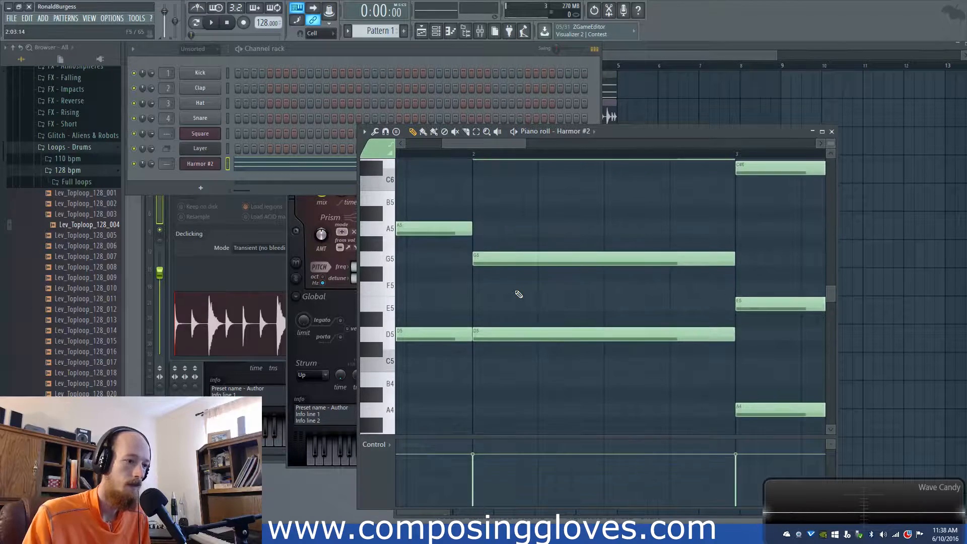
{"action": "scroll", "coordinate": [521, 295], "scroll_direction": "down", "scroll_amount": 2}
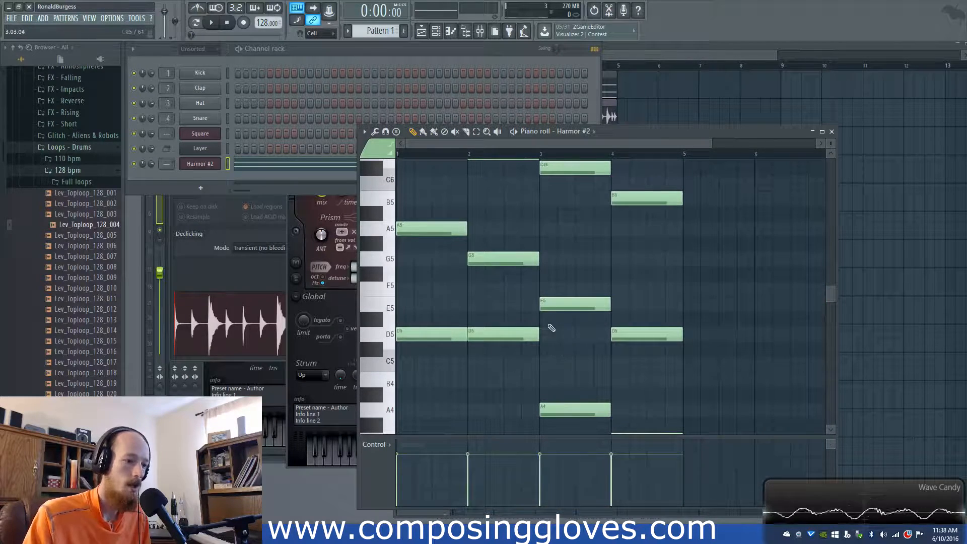
{"action": "key", "text": "space"}
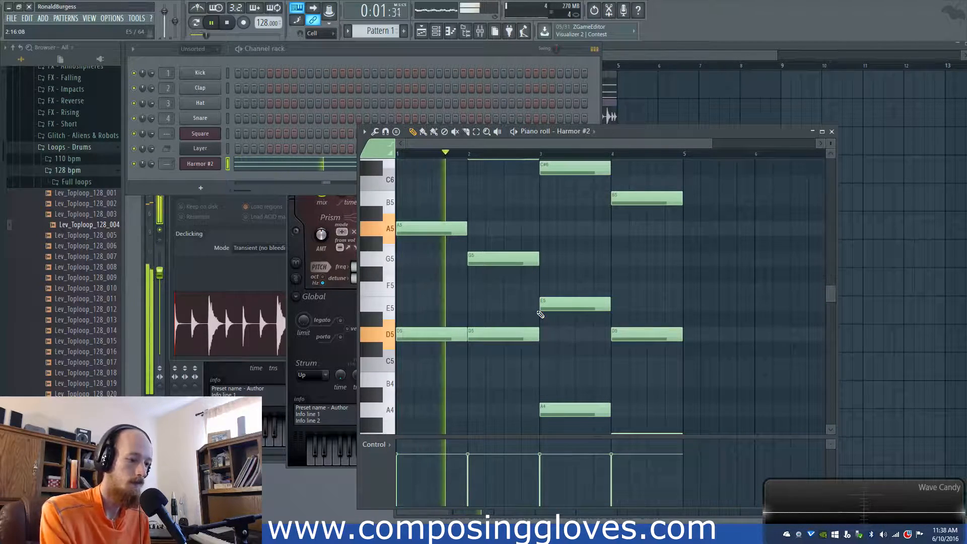
Step: Audition the Square lead against Pattern 1's Harmor #2 chords, keeping Square's window clear of the piano roll
{"action": "key", "text": "space"}
{"action": "left_click", "coordinate": [211, 135]}
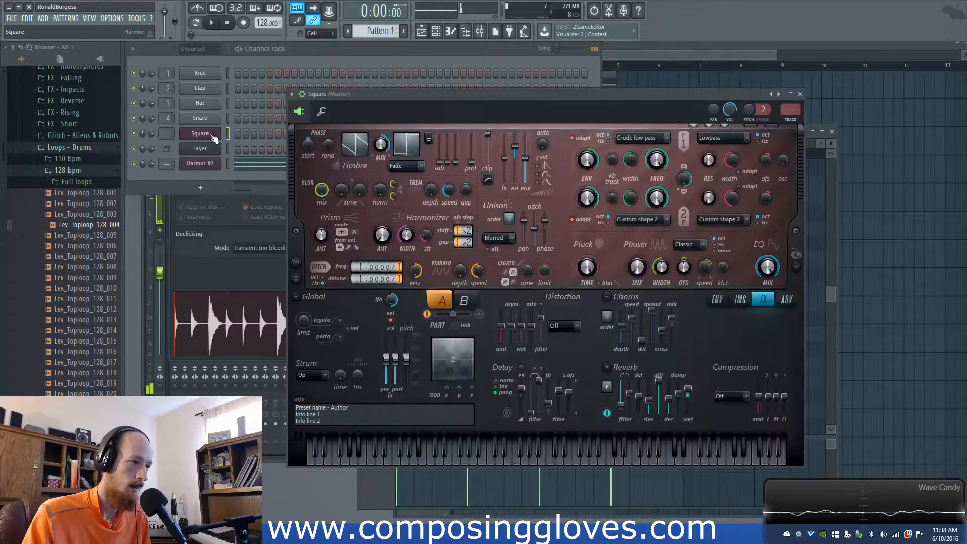
{"action": "left_click_drag", "start_coordinate": [418, 93], "coordinate": [645, 321]}
{"action": "key", "text": "space"}
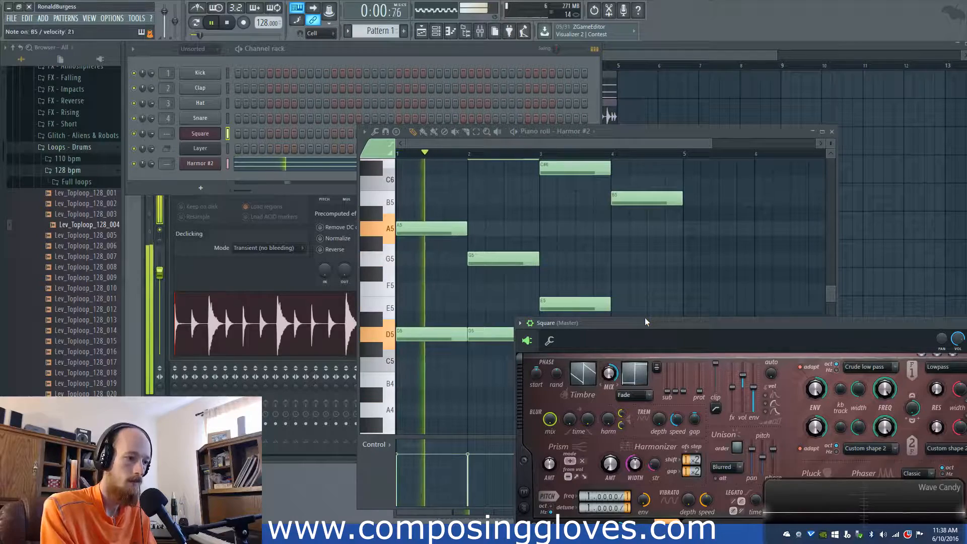
{"action": "key", "text": "space"}
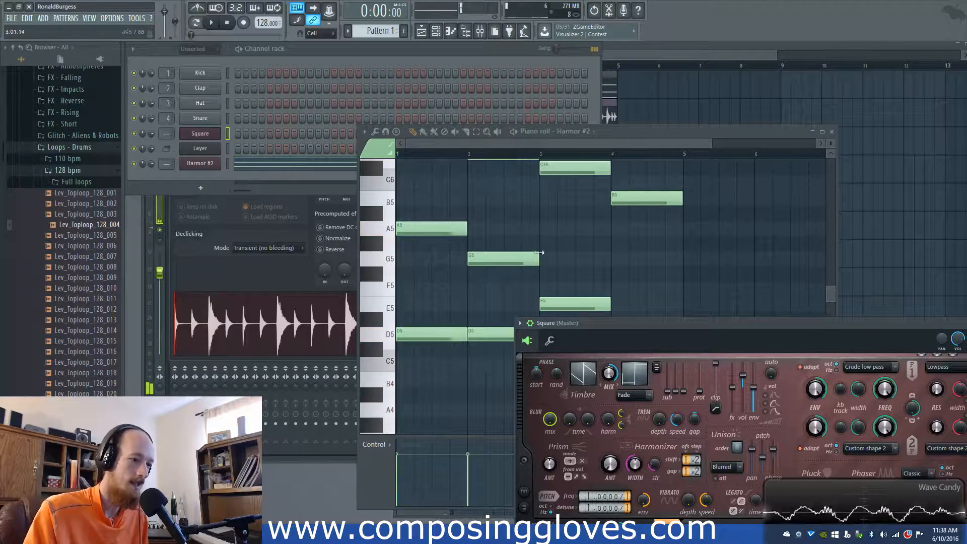
{"action": "left_click_drag", "start_coordinate": [590, 330], "coordinate": [804, 324]}
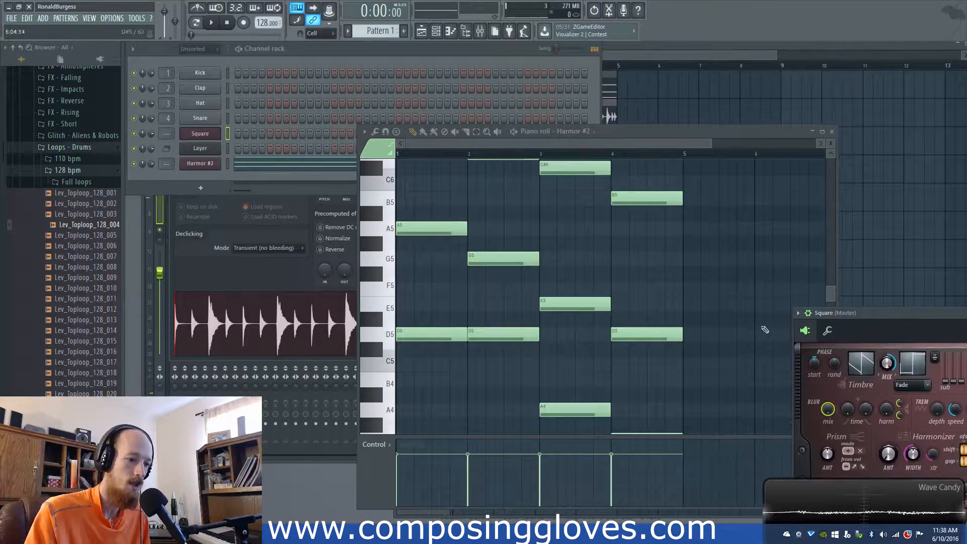
{"action": "left_click", "coordinate": [467, 157]}
{"action": "key", "text": "space"}
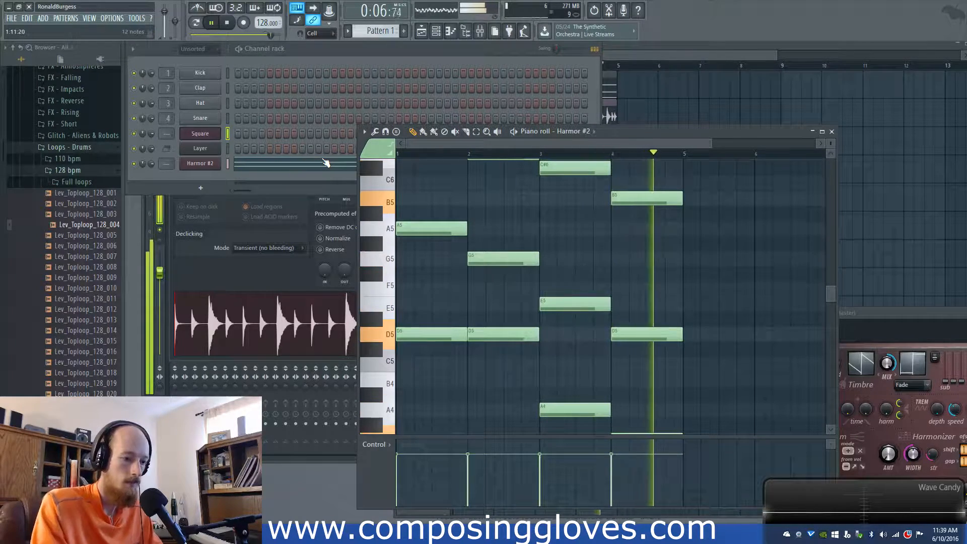
{"action": "key", "text": "space"}
Step: Add a new Harmor instrument channel to the channel rack
{"action": "left_click", "coordinate": [619, 60]}
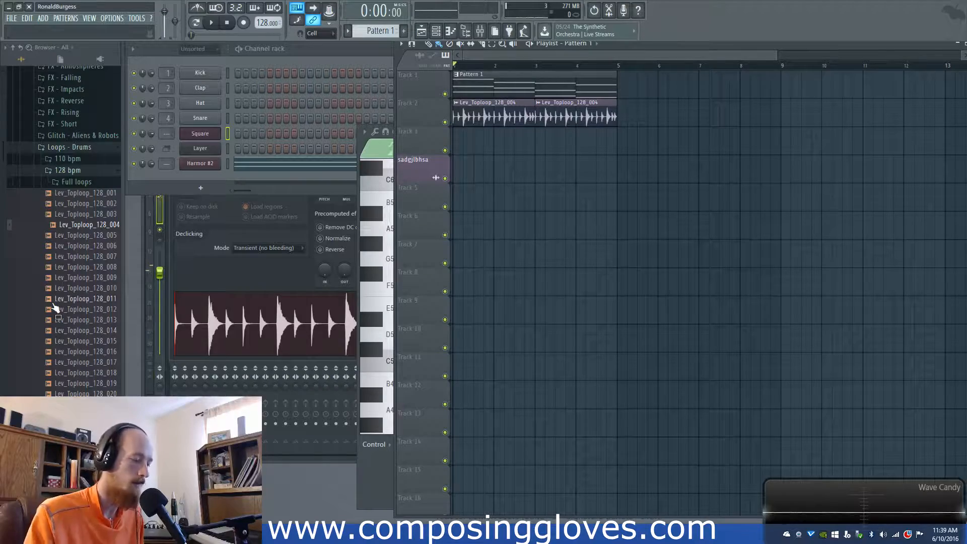
{"action": "left_click", "coordinate": [179, 194]}
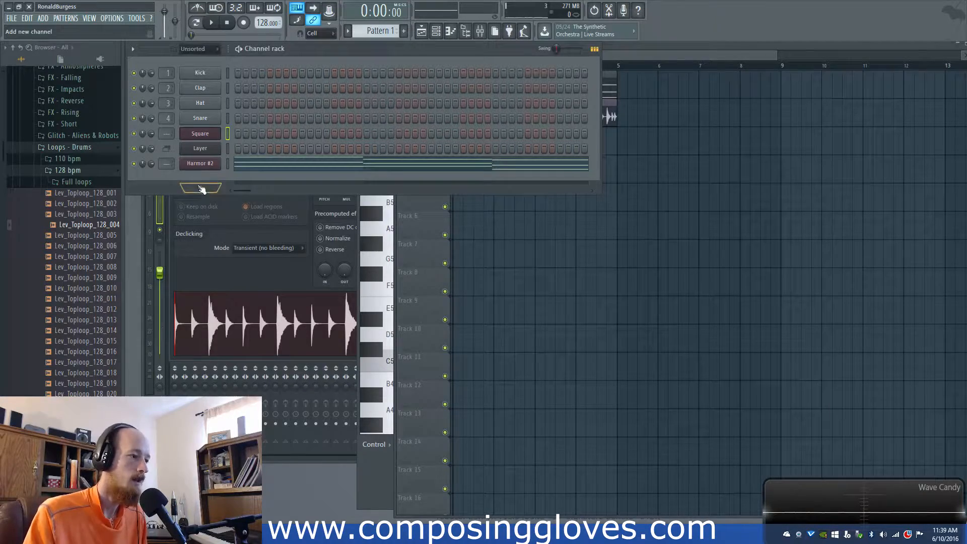
{"action": "left_click", "coordinate": [202, 165]}
{"action": "left_click", "coordinate": [185, 174]}
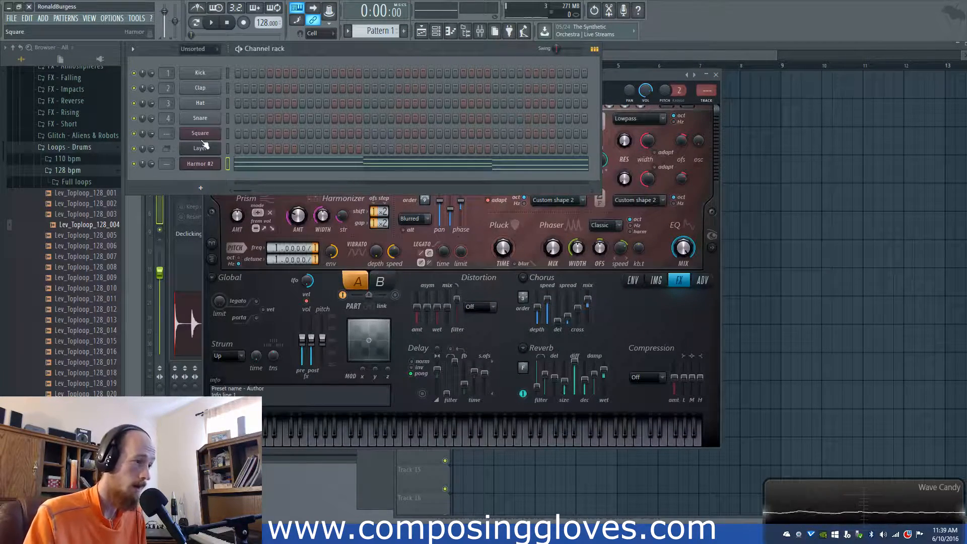
{"action": "left_click", "coordinate": [215, 188]}
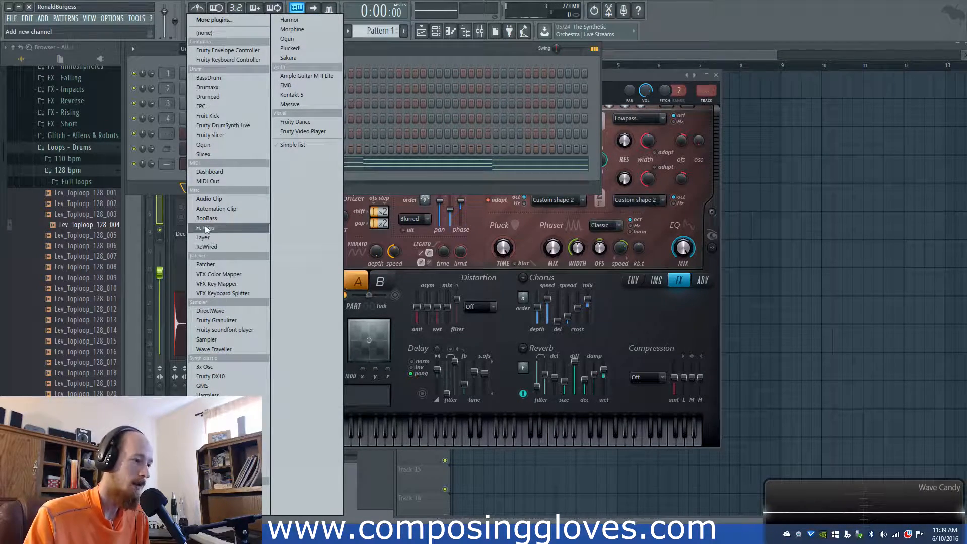
{"action": "left_click", "coordinate": [291, 19]}
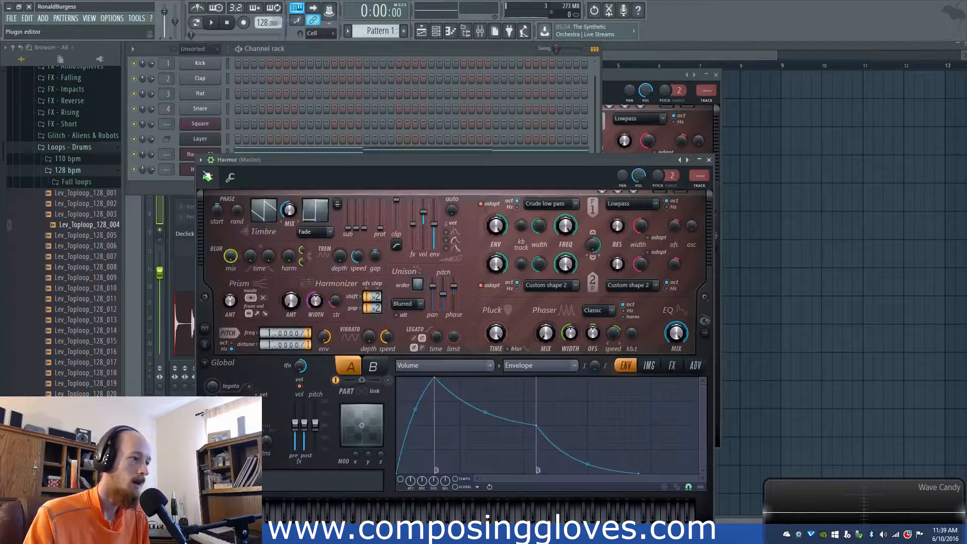
Step: Rename the new Harmor channel Layer1 and show its plugin window
{"action": "scroll", "coordinate": [184, 168], "scroll_direction": "up", "scroll_amount": 2}
{"action": "right_click", "coordinate": [185, 139]}
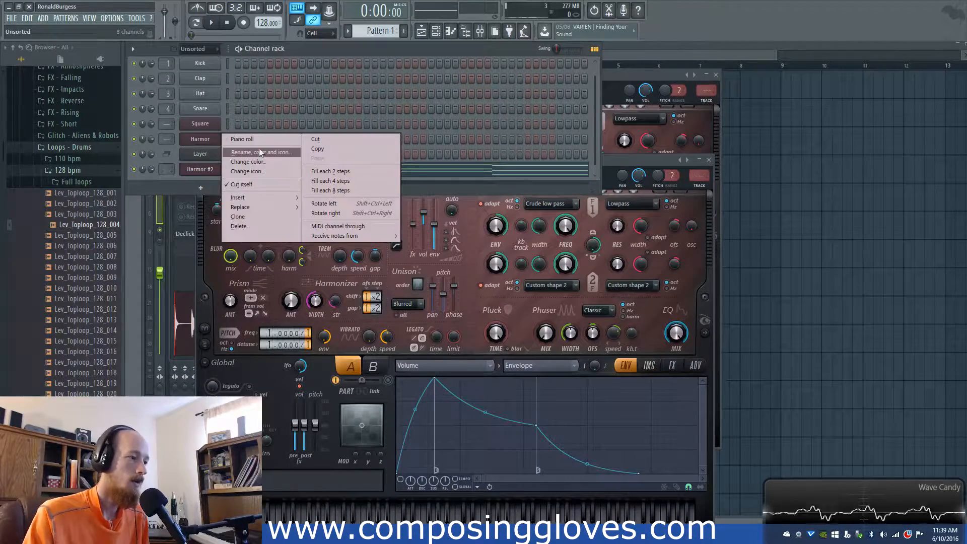
{"action": "left_click", "coordinate": [260, 153]}
{"action": "type", "text": "Layer1"}
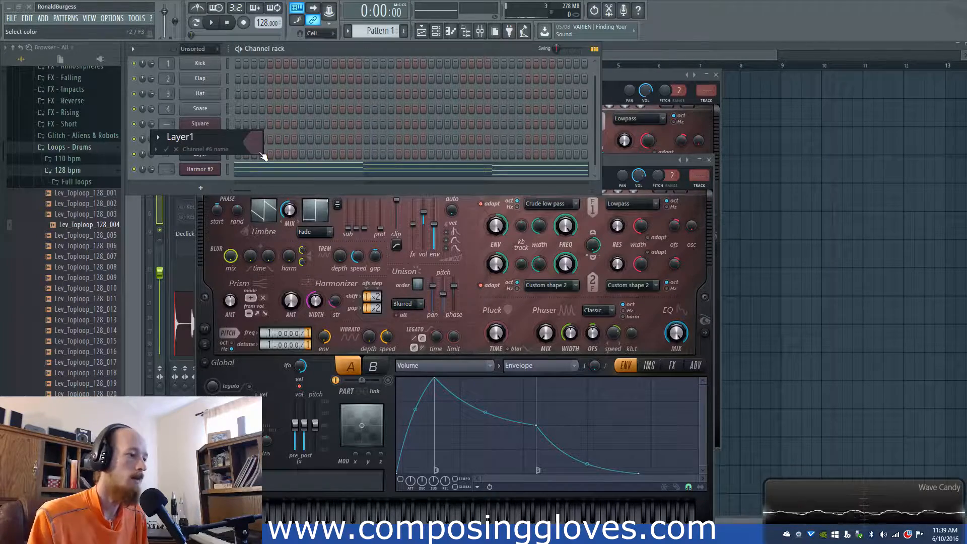
{"action": "key", "text": "Return"}
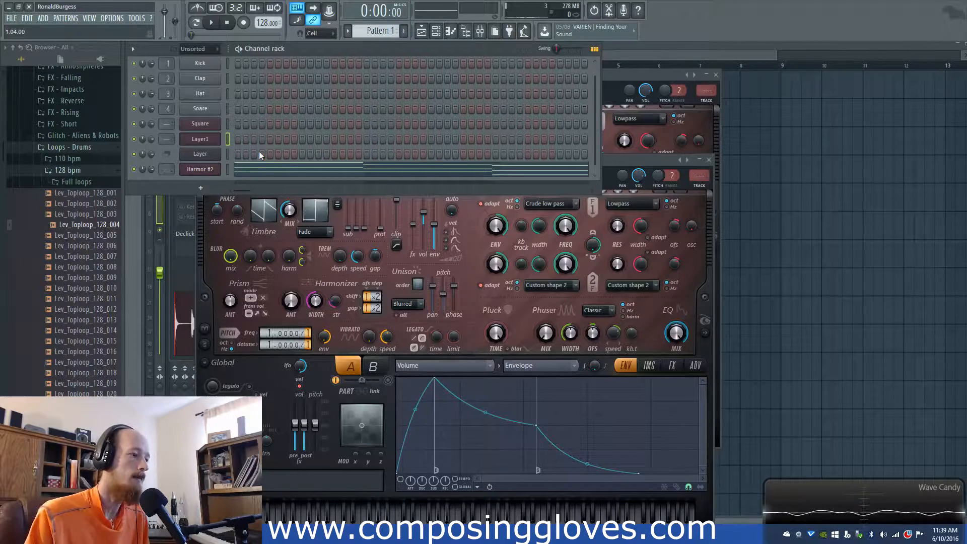
{"action": "left_click", "coordinate": [210, 135]}
{"action": "left_click", "coordinate": [210, 135]}
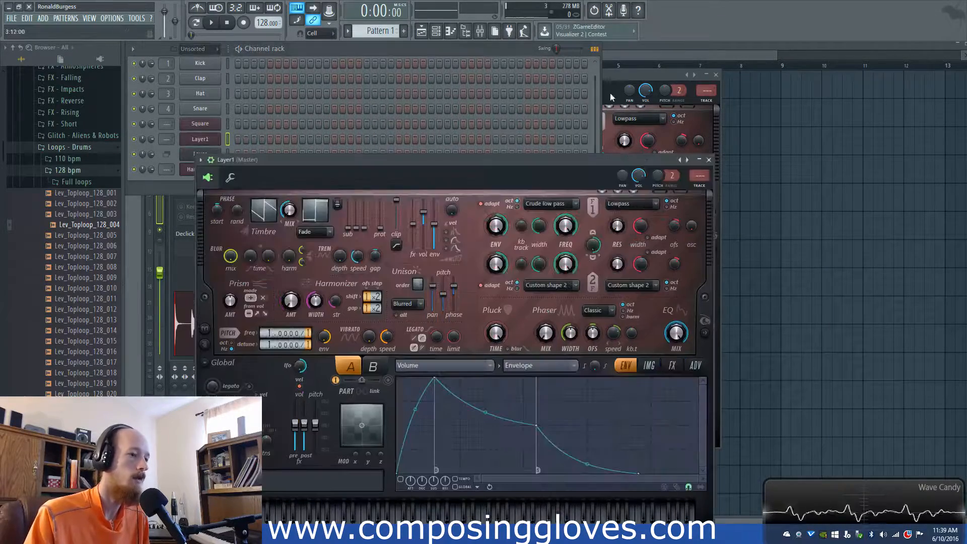
Step: Duplicate the Pattern 1 and Lev_Toploop_128_004 clips three times to fill 16 bars, and select the whole arrangement
{"action": "left_click", "coordinate": [631, 66]}
{"action": "left_click_drag", "start_coordinate": [524, 86], "coordinate": [621, 131]}
{"action": "key", "text": "ctrl+b"}
{"action": "key", "text": "ctrl+b"}
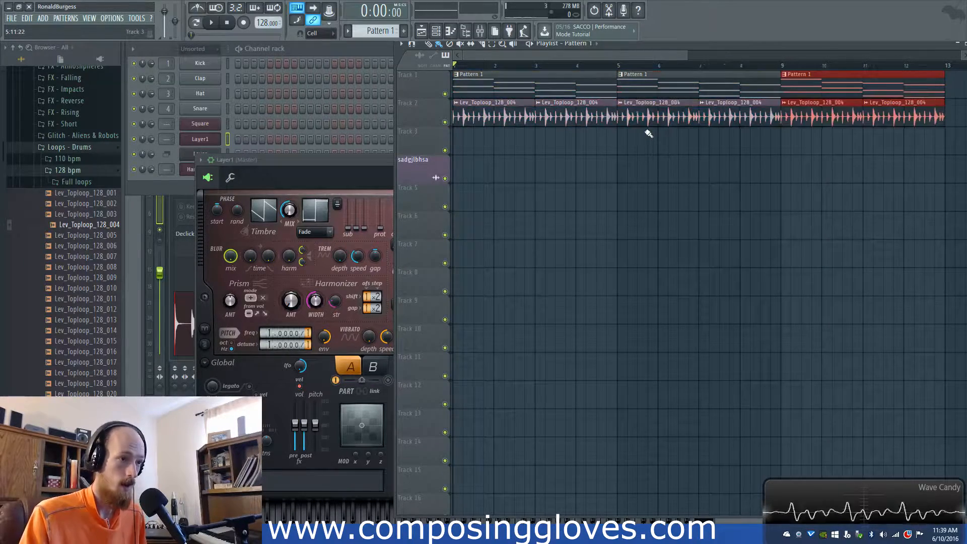
{"action": "scroll", "coordinate": [625, 114], "scroll_direction": "down", "scroll_amount": 2}
{"action": "key", "text": "ctrl+b"}
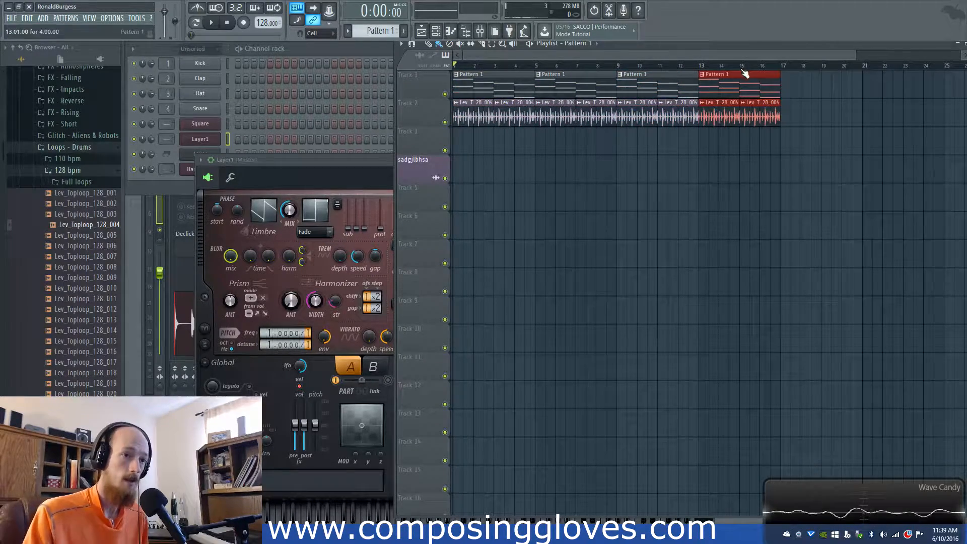
{"action": "key", "text": "ctrl+a"}
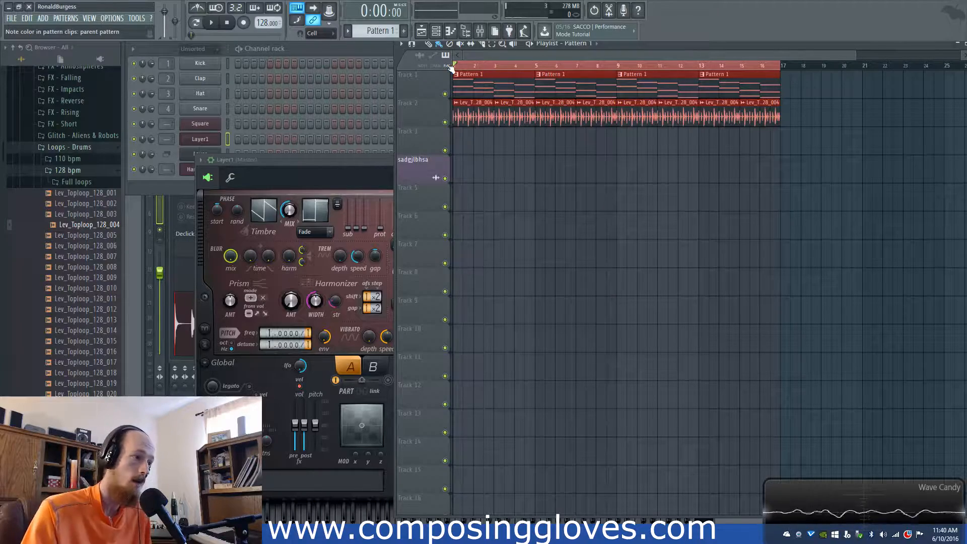
Step: Open the Layer channel's settings and set the Square and Layer1 channels as its children
{"action": "left_click", "coordinate": [290, 160]}
{"action": "left_click_drag", "start_coordinate": [290, 160], "coordinate": [312, 142]}
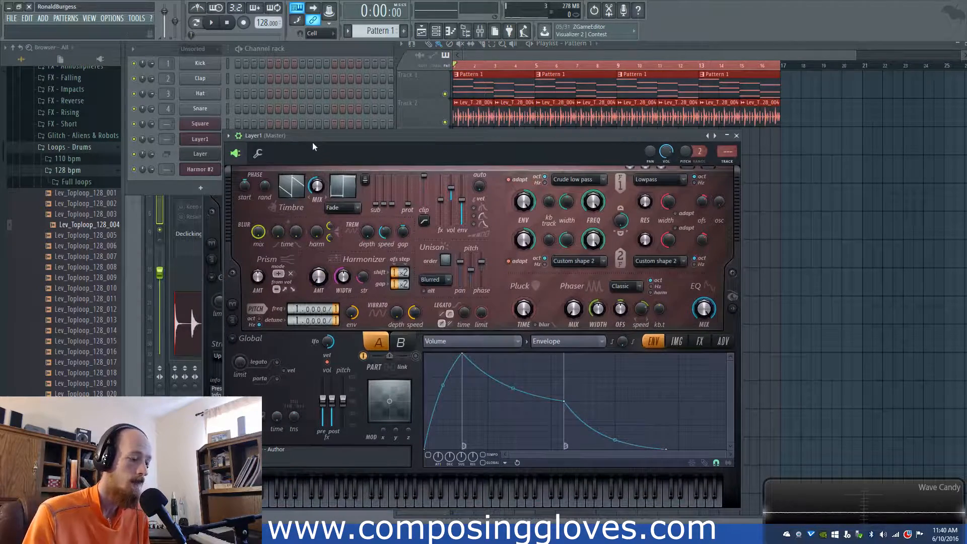
{"action": "left_click", "coordinate": [200, 153]}
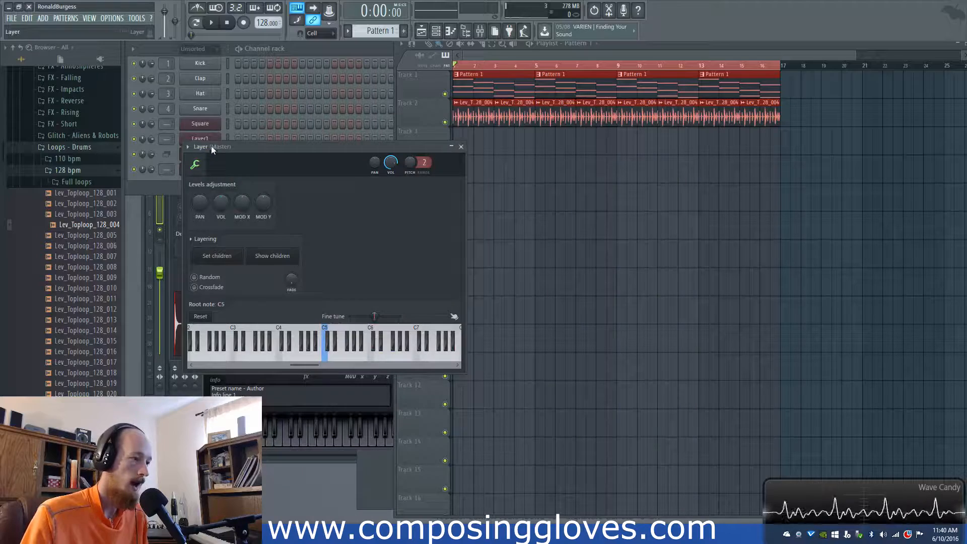
{"action": "left_click_drag", "start_coordinate": [263, 148], "coordinate": [359, 139]}
{"action": "left_click", "coordinate": [227, 138]}
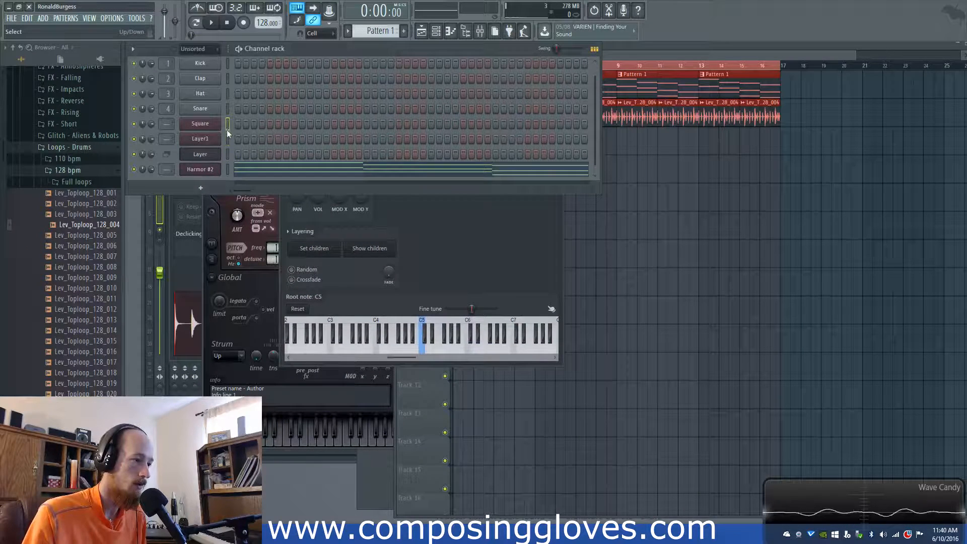
{"action": "left_click", "coordinate": [228, 137]}
{"action": "left_click", "coordinate": [228, 123]}
{"action": "left_click", "coordinate": [329, 248]}
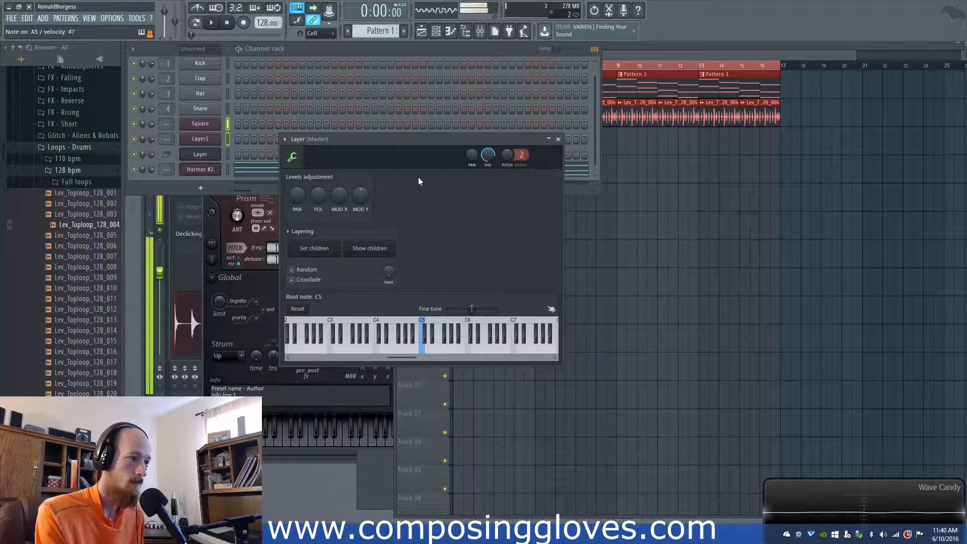
Step: Reselect Square and Layer1, set them again as the Layer channel's children, and make Layer the active channel
{"action": "left_click_drag", "start_coordinate": [354, 143], "coordinate": [380, 143]}
{"action": "left_click", "coordinate": [227, 148]}
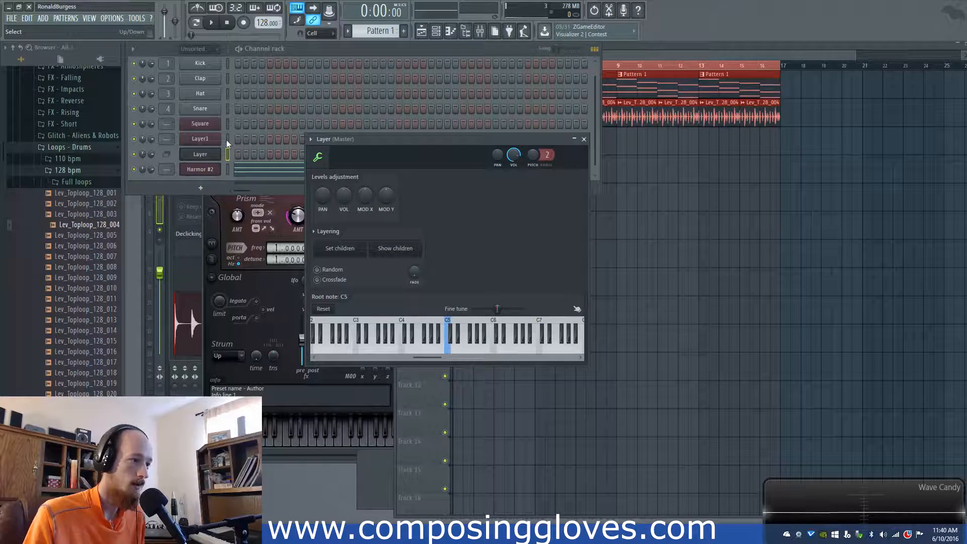
{"action": "left_click_drag", "start_coordinate": [226, 140], "coordinate": [225, 125]}
{"action": "left_click", "coordinate": [344, 249]}
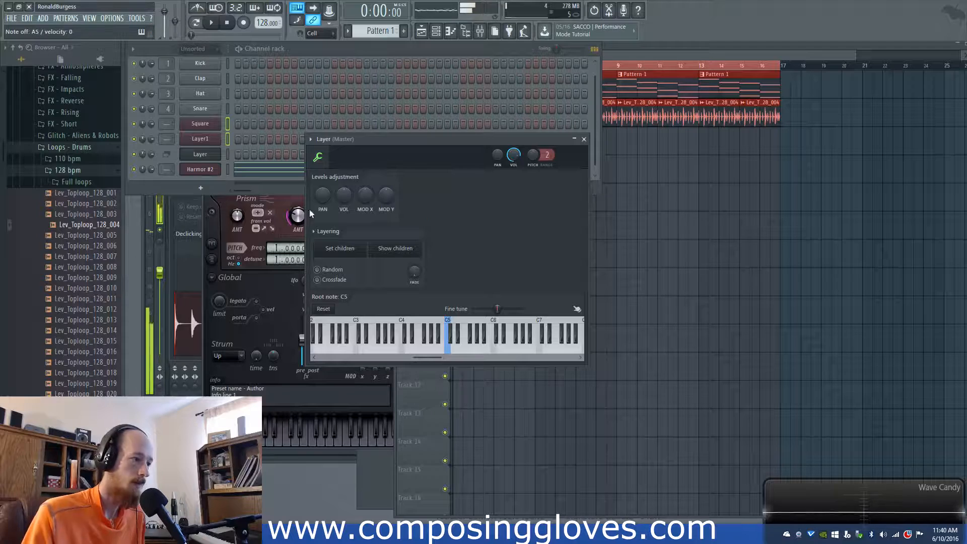
{"action": "left_click", "coordinate": [205, 154]}
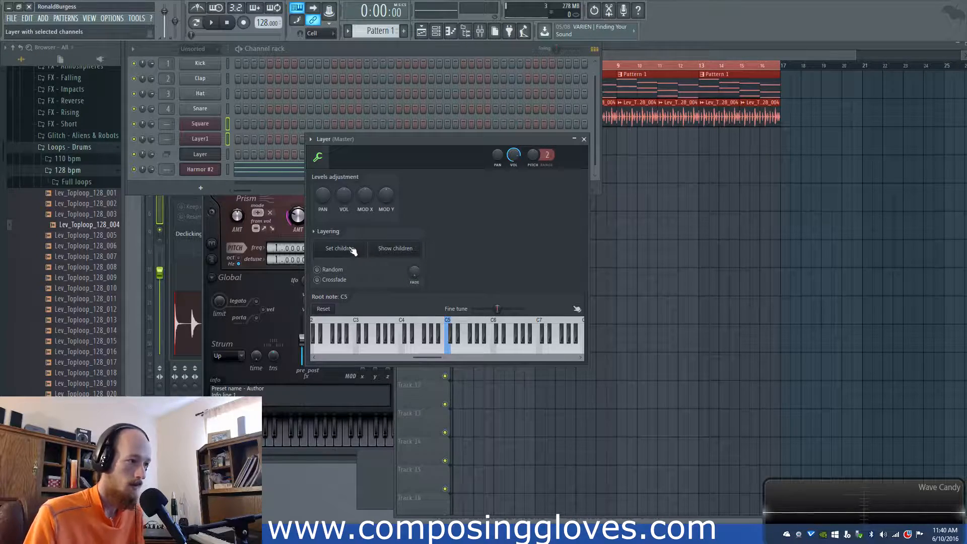
{"action": "left_click", "coordinate": [203, 155]}
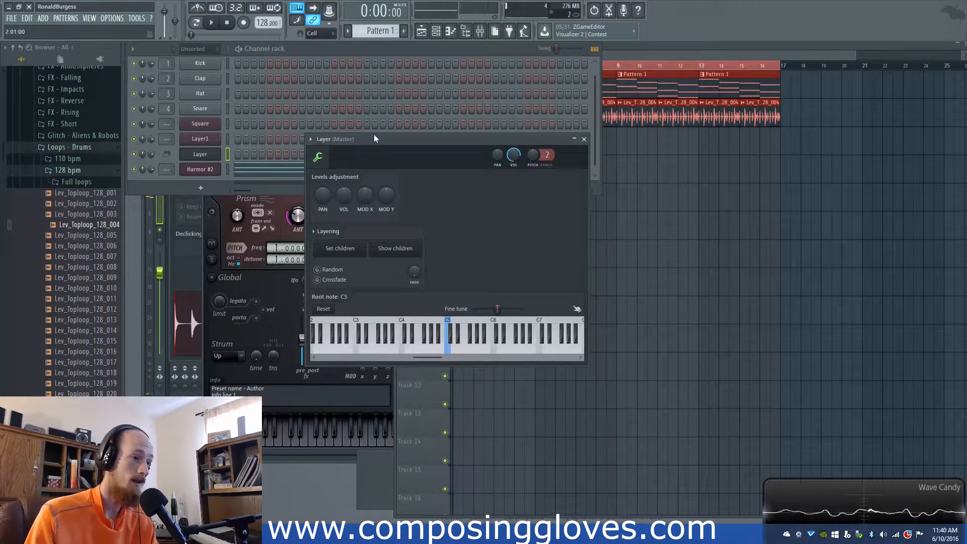
{"action": "left_click_drag", "start_coordinate": [373, 137], "coordinate": [495, 98]}
Step: Open Layer1's Harmor, play its default sound, and check its image and effects sections
{"action": "left_click", "coordinate": [194, 141]}
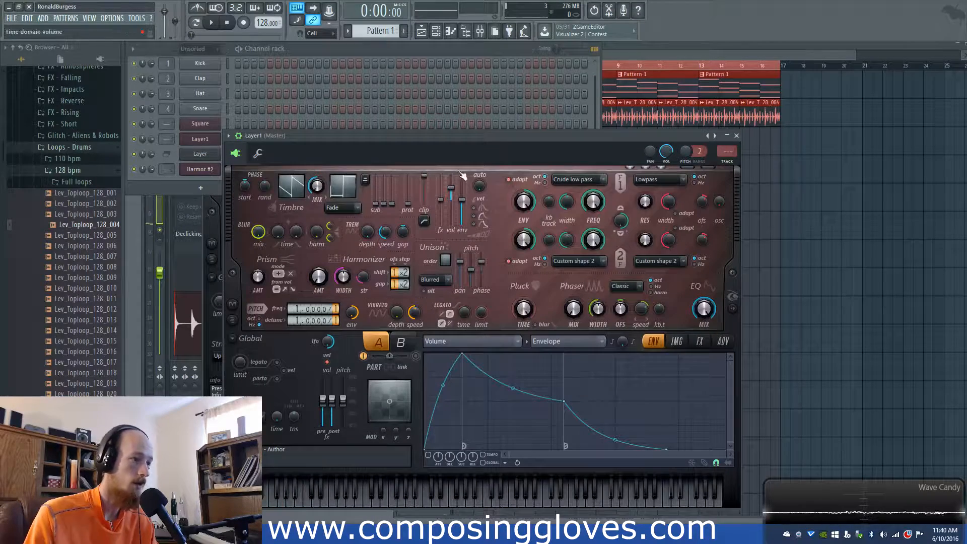
{"action": "left_click_drag", "start_coordinate": [418, 144], "coordinate": [427, 137]}
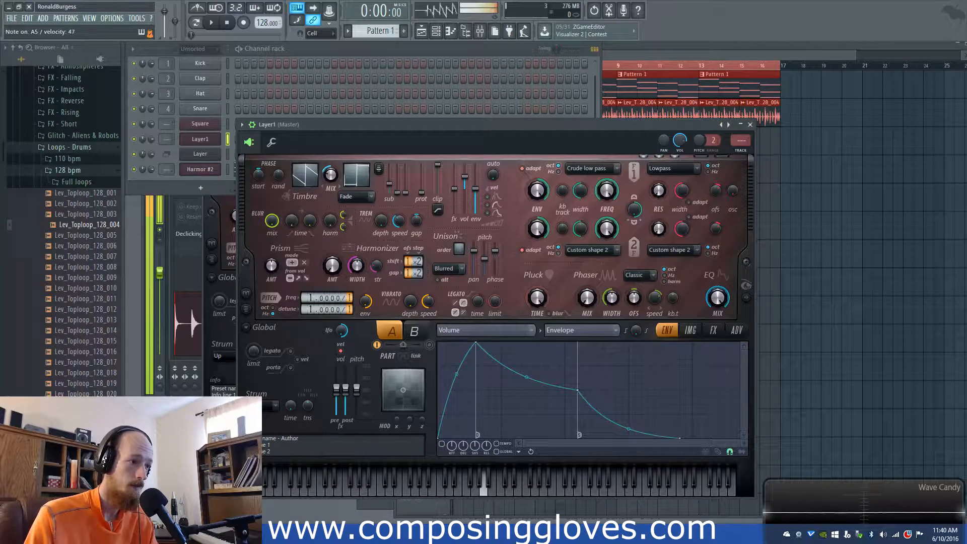
{"action": "left_click", "coordinate": [691, 330]}
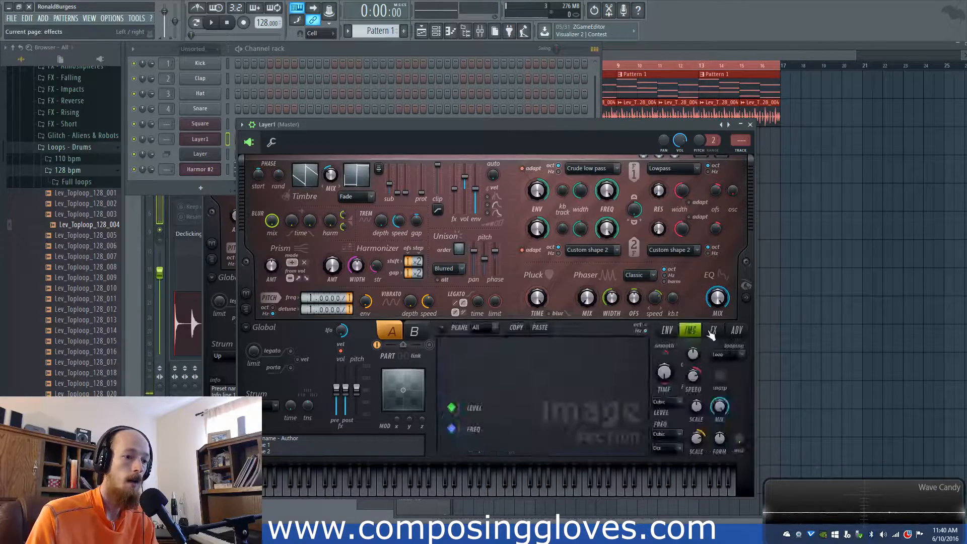
{"action": "left_click", "coordinate": [713, 330]}
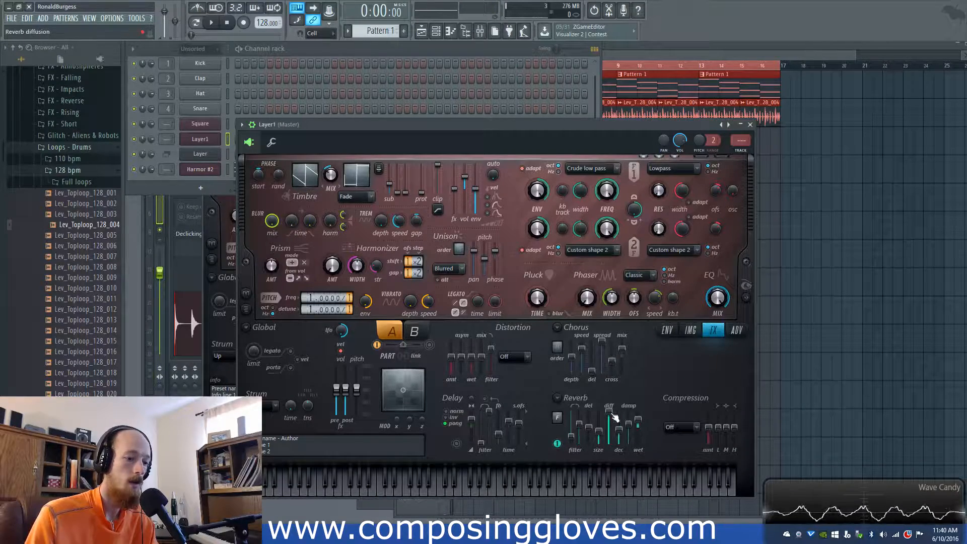
{"action": "left_click", "coordinate": [667, 330]}
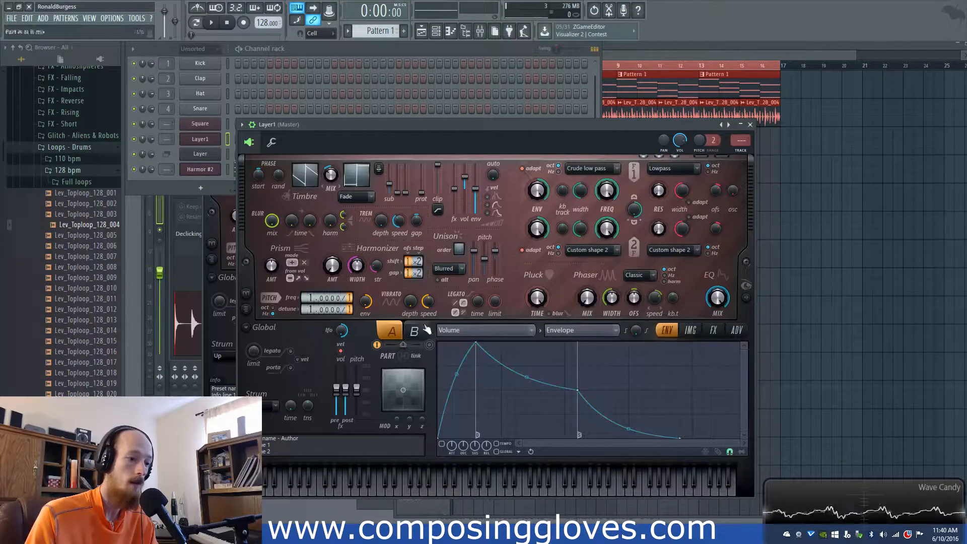
Step: Reshape Layer1's Timbre 1 harmonic level into a steep drop to zero after the lowest harmonics, and return to the playlist
{"action": "left_click", "coordinate": [488, 331]}
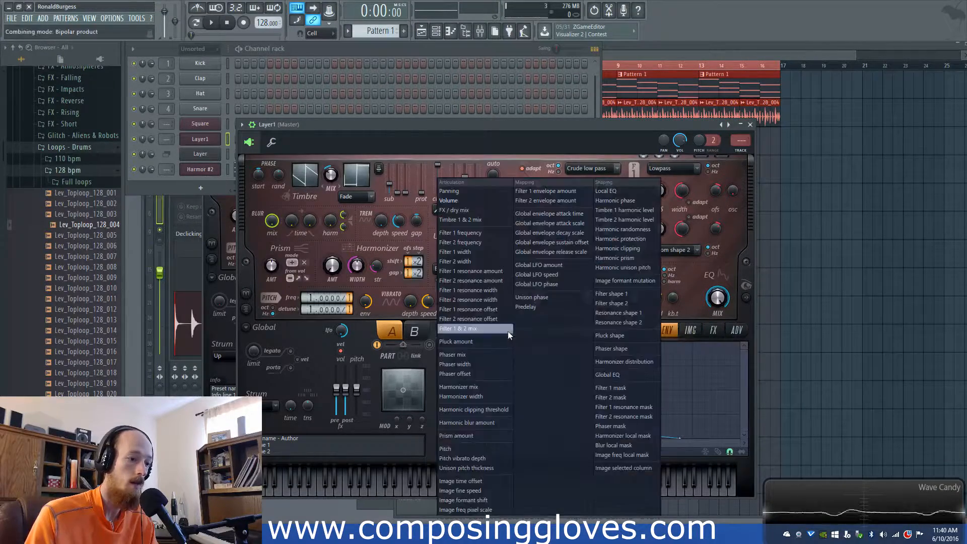
{"action": "left_click", "coordinate": [478, 138]}
{"action": "left_click", "coordinate": [296, 170]}
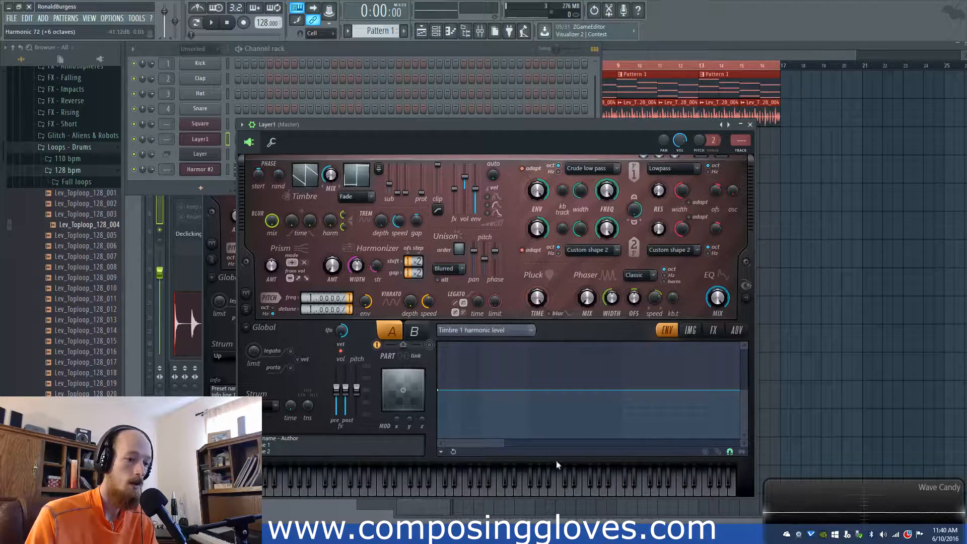
{"action": "left_click_drag", "start_coordinate": [502, 441], "coordinate": [777, 418]}
{"action": "left_click_drag", "start_coordinate": [740, 390], "coordinate": [739, 437]}
{"action": "left_click_drag", "start_coordinate": [587, 413], "coordinate": [587, 436]}
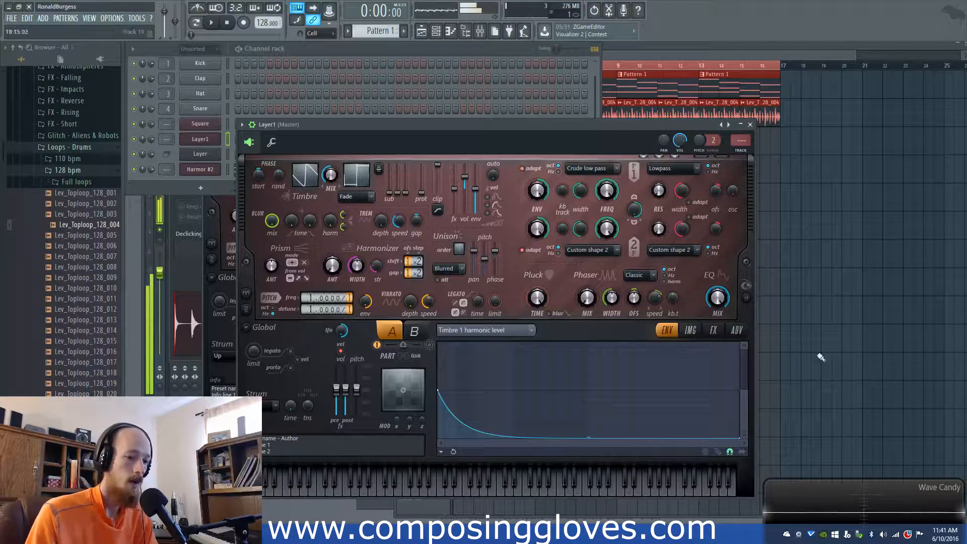
{"action": "left_click_drag", "start_coordinate": [588, 437], "coordinate": [452, 433]}
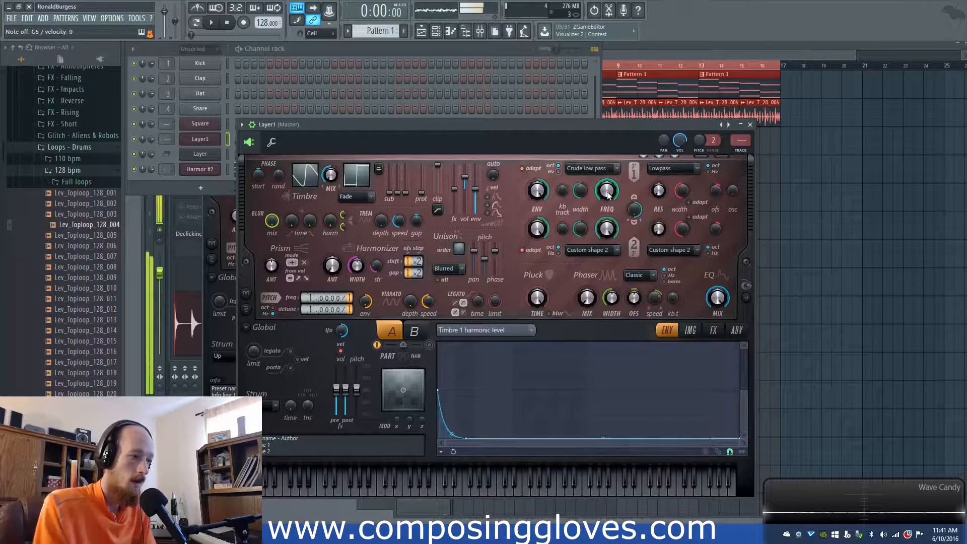
{"action": "left_click_drag", "start_coordinate": [398, 125], "coordinate": [466, 203]}
{"action": "left_click", "coordinate": [655, 53]}
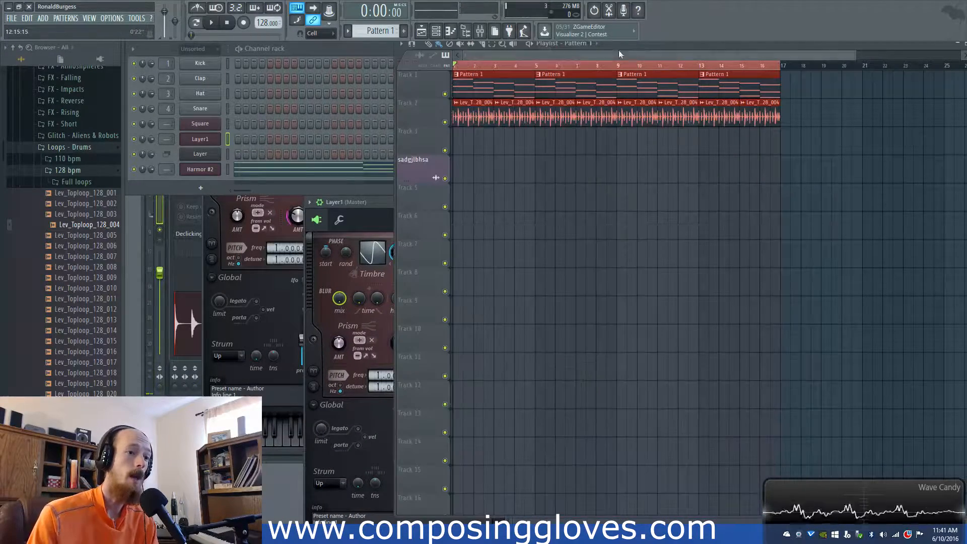
Step: Copy the state of the volume envelope in the Square channel's Harmor
{"action": "left_click", "coordinate": [197, 158]}
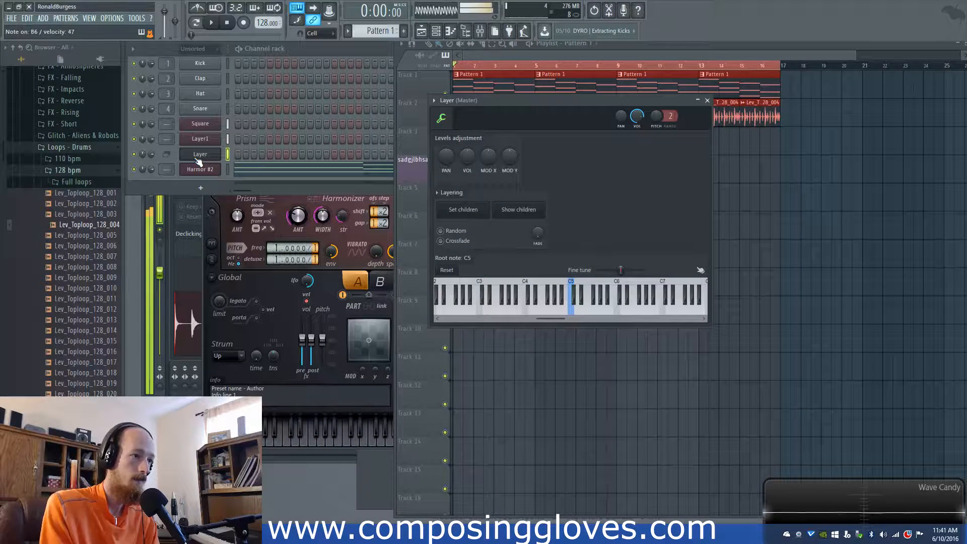
{"action": "left_click", "coordinate": [214, 126]}
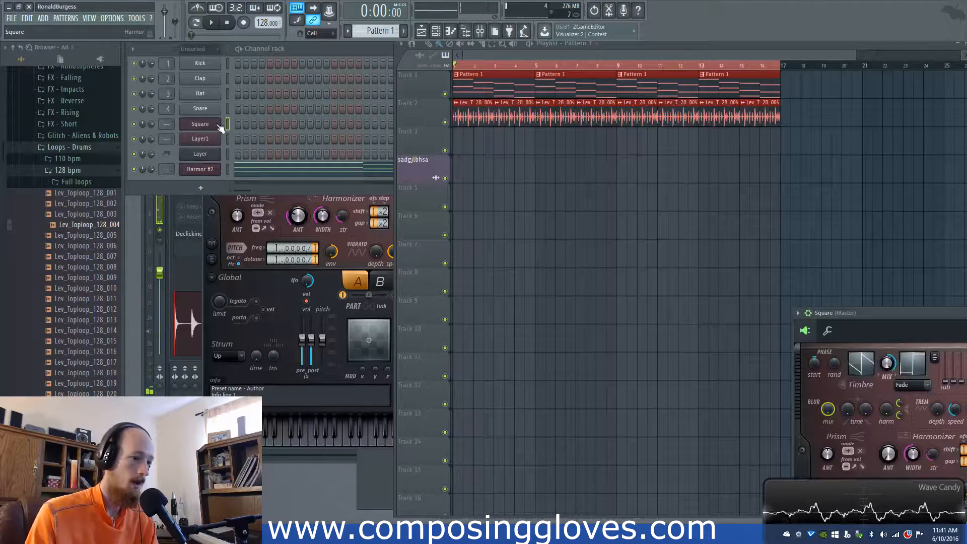
{"action": "left_click_drag", "start_coordinate": [918, 315], "coordinate": [415, 109]}
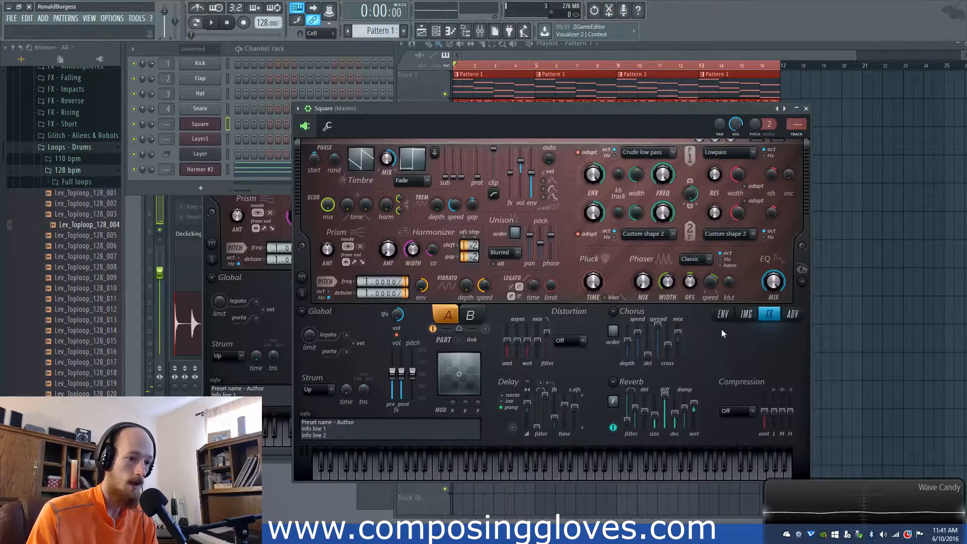
{"action": "left_click", "coordinate": [723, 314]}
{"action": "left_click", "coordinate": [517, 314]}
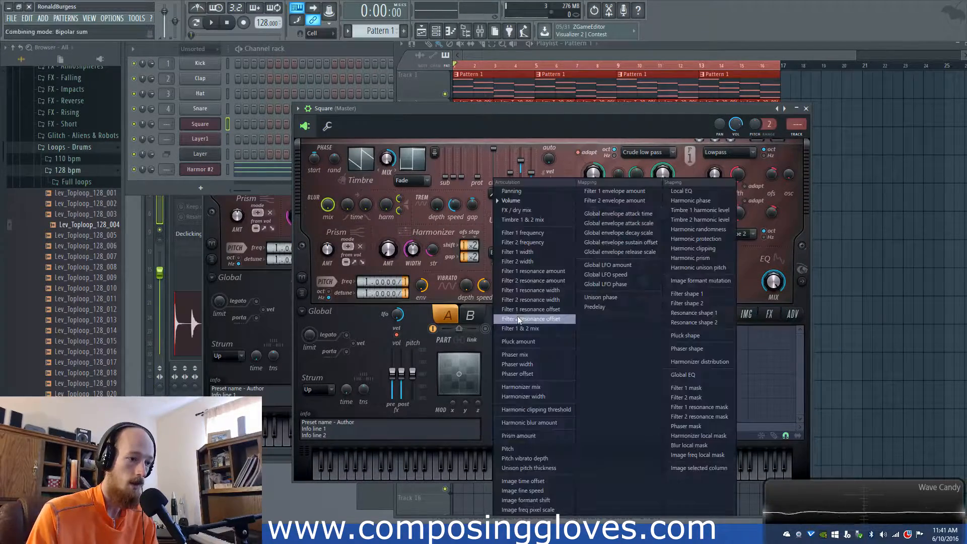
{"action": "left_click", "coordinate": [517, 201]}
{"action": "left_click", "coordinate": [575, 435]}
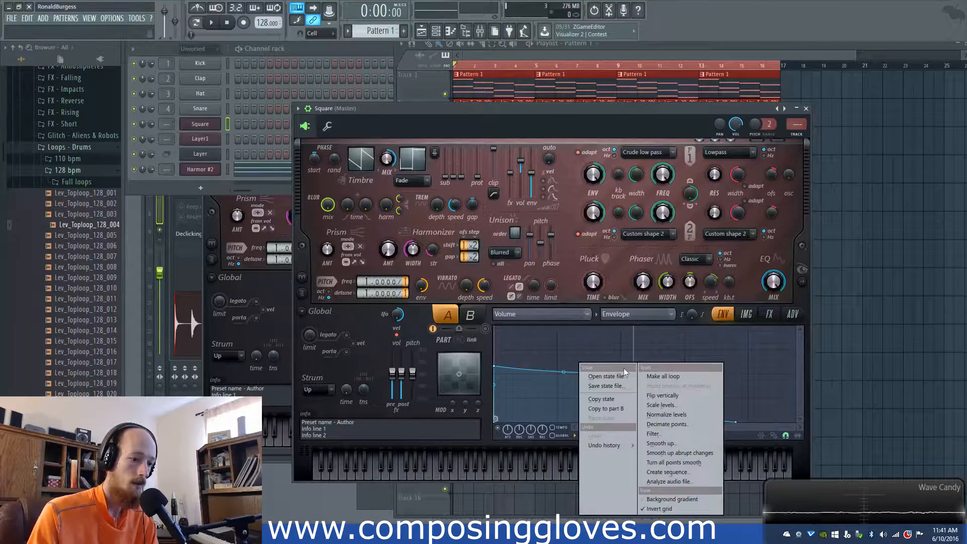
{"action": "left_click", "coordinate": [602, 399]}
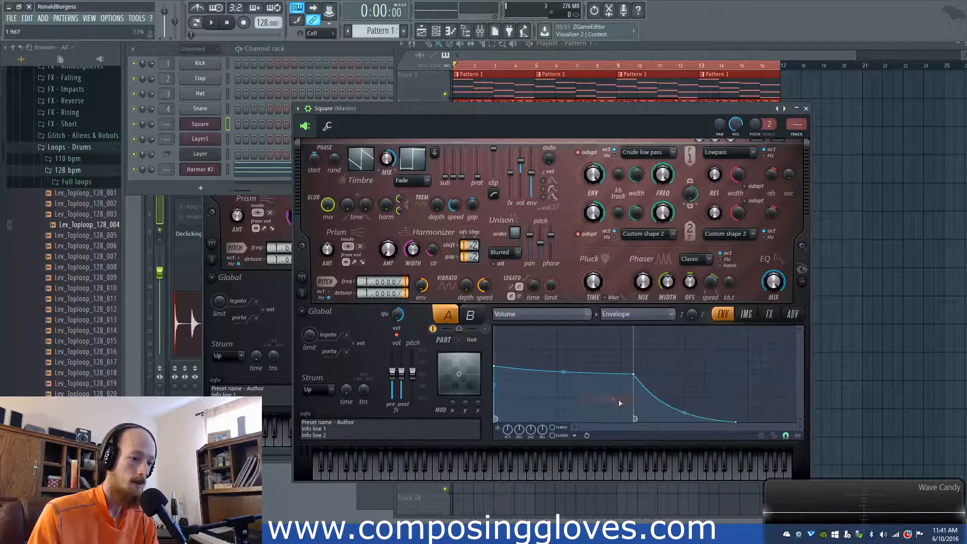
Step: Enable the volume envelope in Layer1's Harmor and try to paste the copied envelope state into it
{"action": "left_click", "coordinate": [198, 138]}
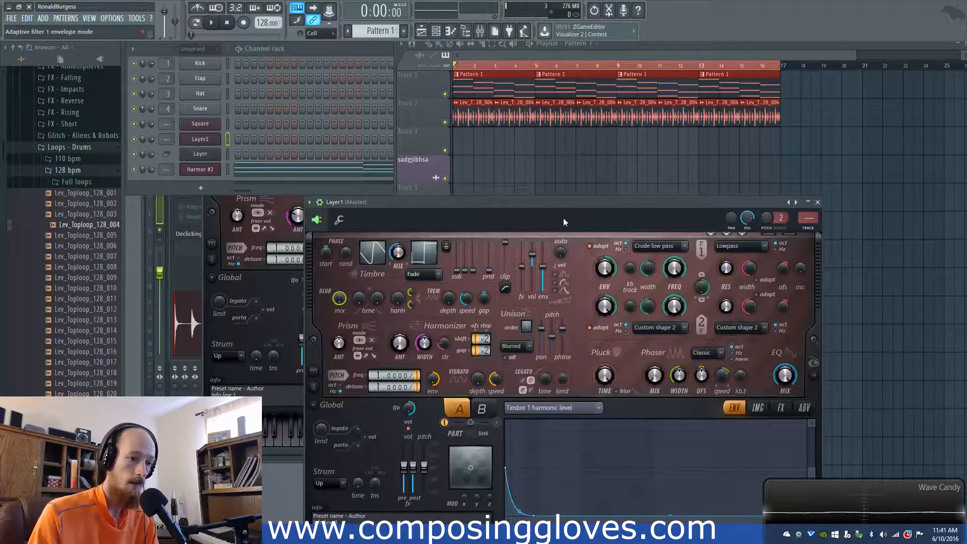
{"action": "left_click_drag", "start_coordinate": [560, 203], "coordinate": [514, 13]}
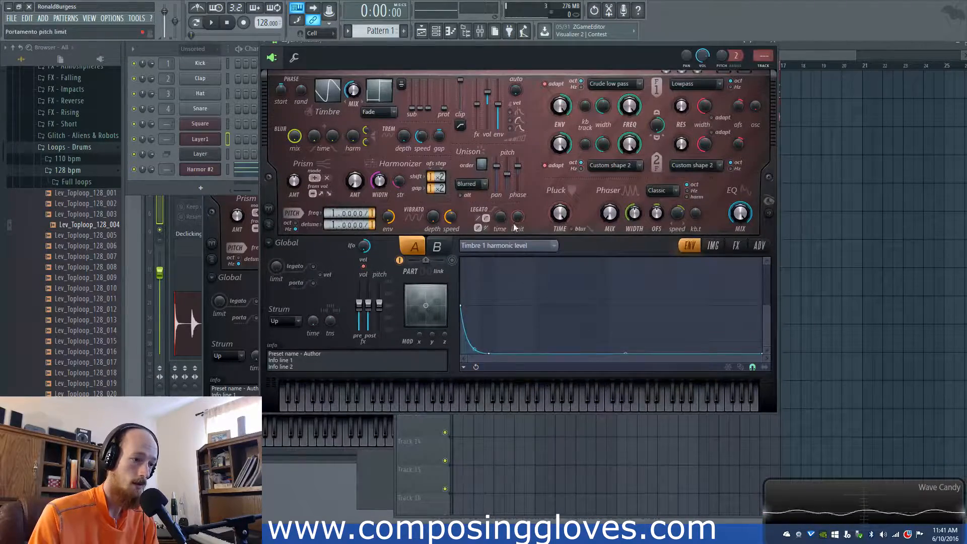
{"action": "left_click", "coordinate": [512, 246]}
{"action": "left_click", "coordinate": [497, 201]}
{"action": "left_click", "coordinate": [464, 359]}
{"action": "left_click", "coordinate": [541, 368]}
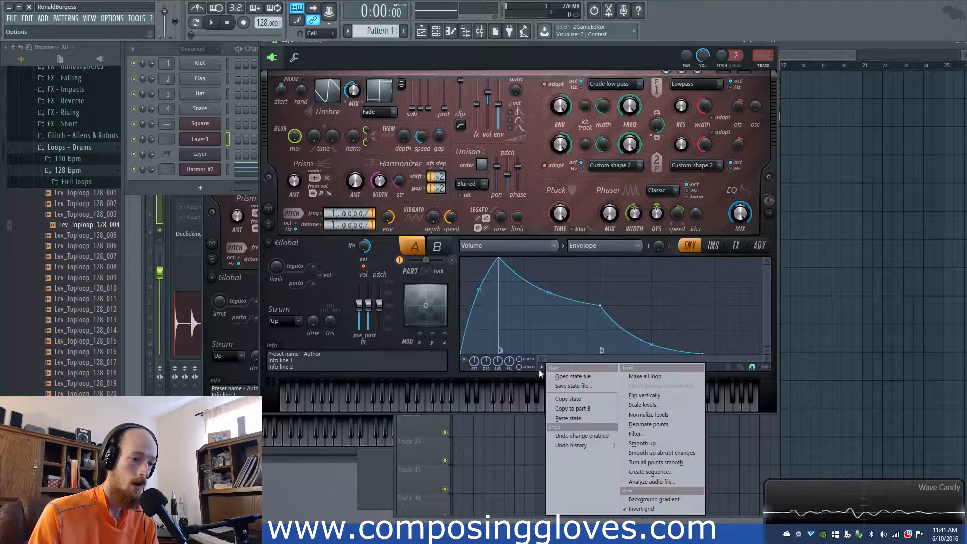
{"action": "left_click", "coordinate": [604, 418]}
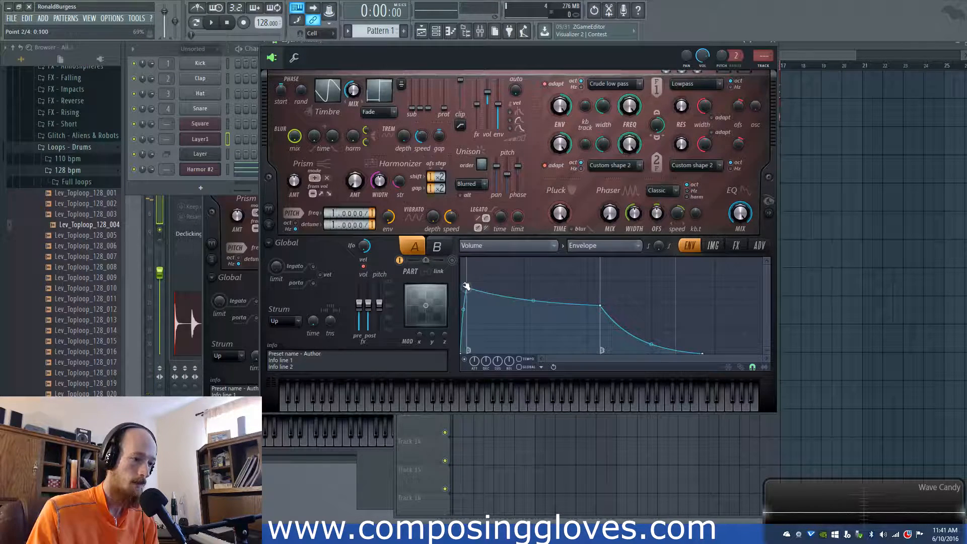
Step: Move the peak of Layer1's volume envelope to the very start for an instant attack, and audition it with the song
{"action": "left_click_drag", "start_coordinate": [467, 280], "coordinate": [460, 276]}
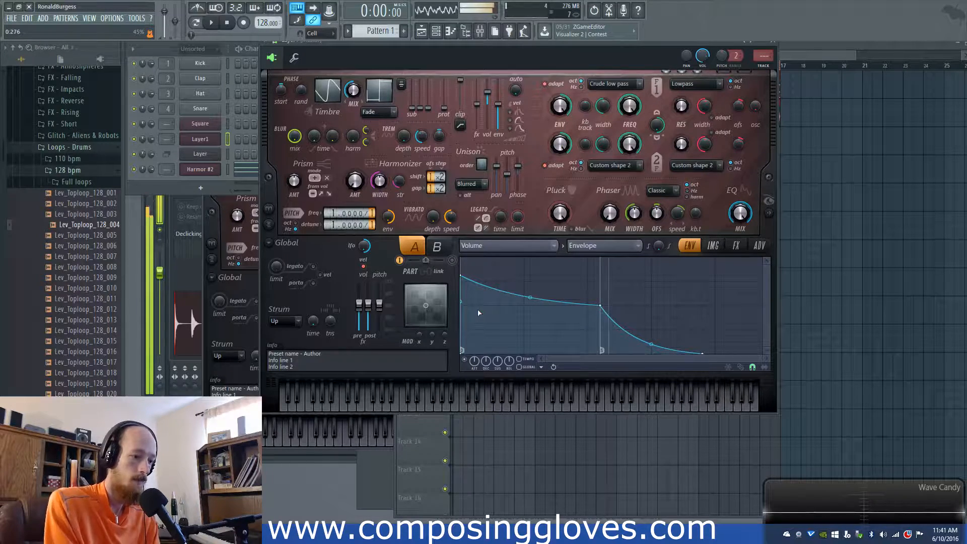
{"action": "left_click_drag", "start_coordinate": [500, 43], "coordinate": [543, 237]}
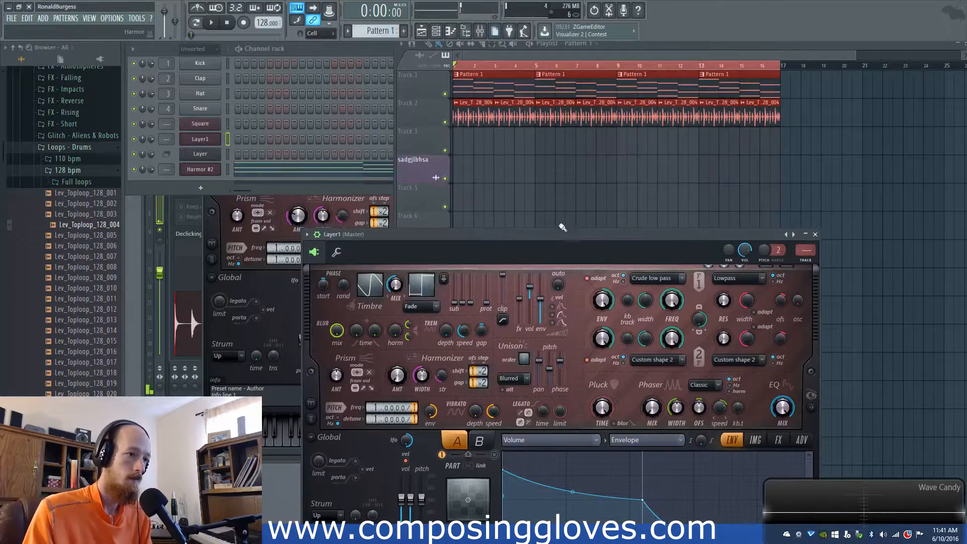
{"action": "key", "text": "space"}
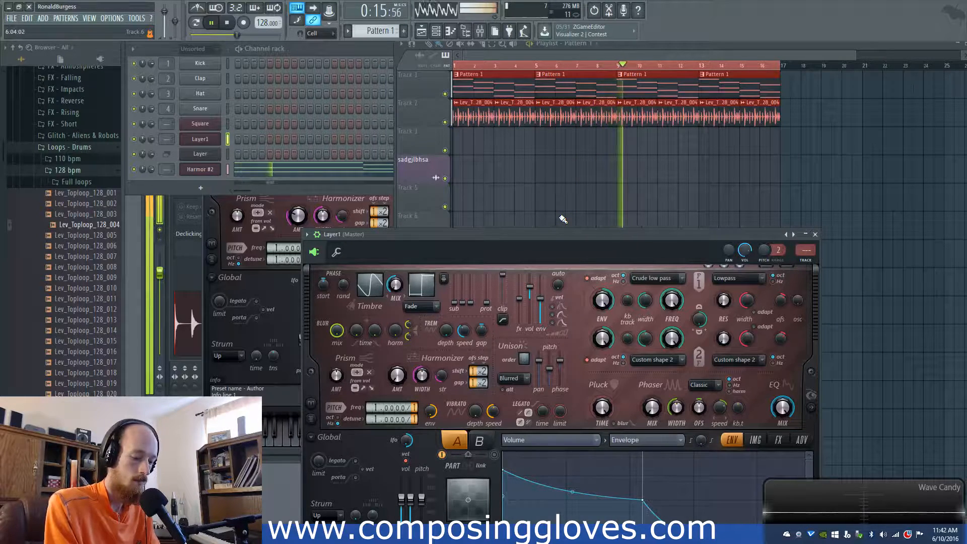
{"action": "key", "text": "space"}
Step: Examine the Harmor #2 settings and the filter 1 types in Square's Harmor
{"action": "left_click", "coordinate": [200, 170]}
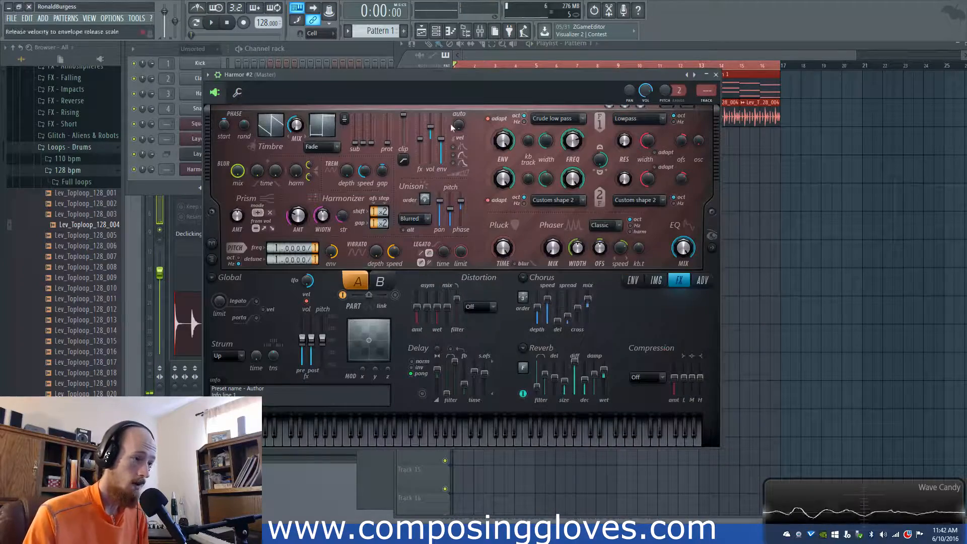
{"action": "left_click", "coordinate": [189, 126]}
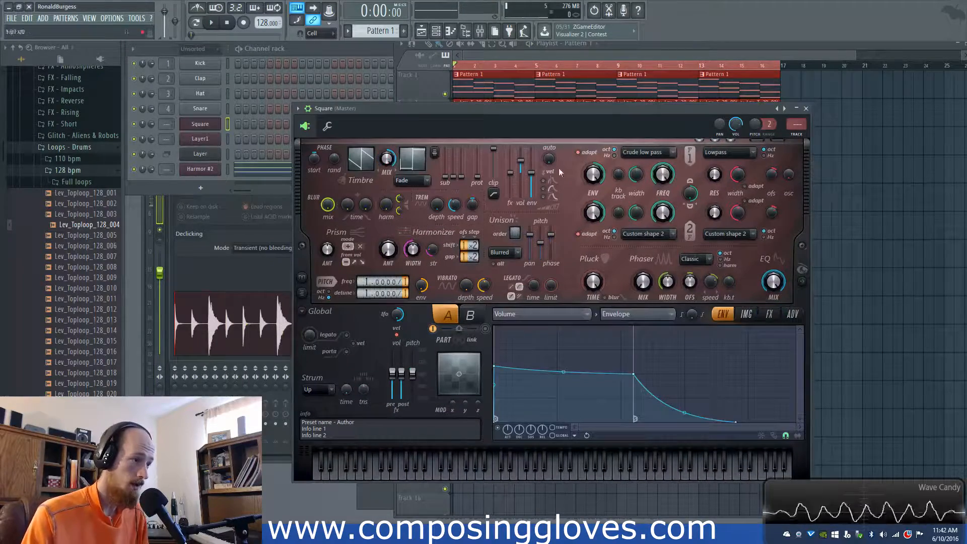
{"action": "left_click", "coordinate": [649, 151]}
{"action": "left_click", "coordinate": [648, 155]}
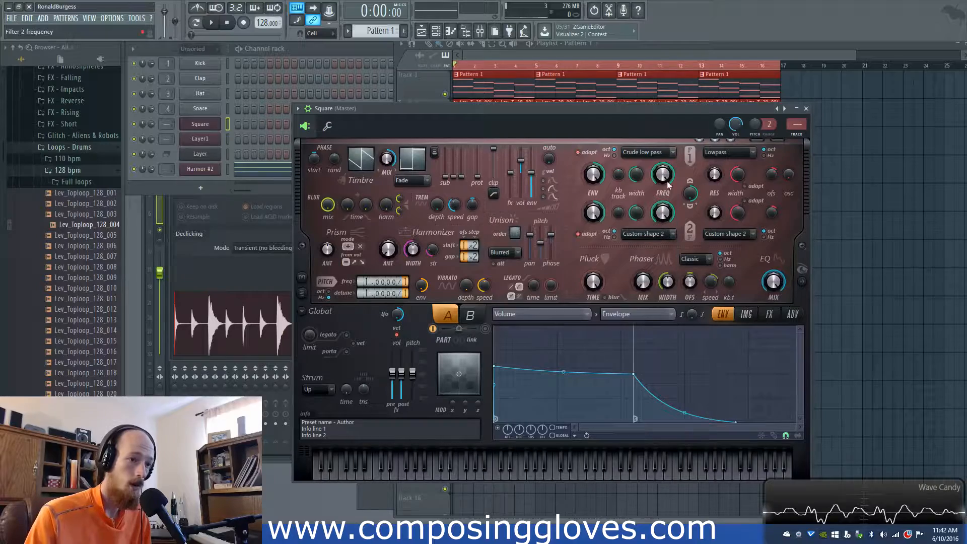
Step: In the Layer channel's piano roll, add a one-bar A5 note in bar 1 and a half-bar D5 slide note in its second half
{"action": "left_click", "coordinate": [207, 178]}
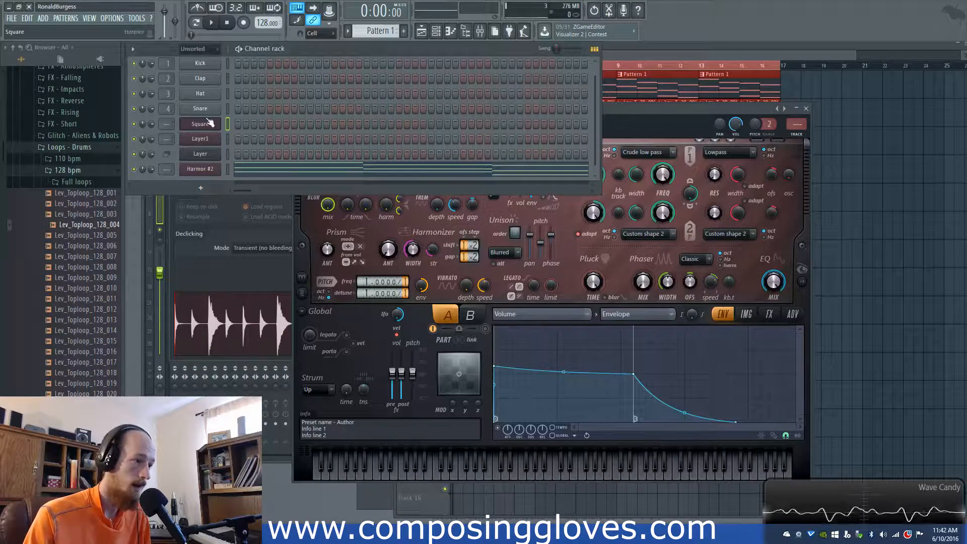
{"action": "right_click", "coordinate": [211, 161]}
{"action": "left_click", "coordinate": [224, 167]}
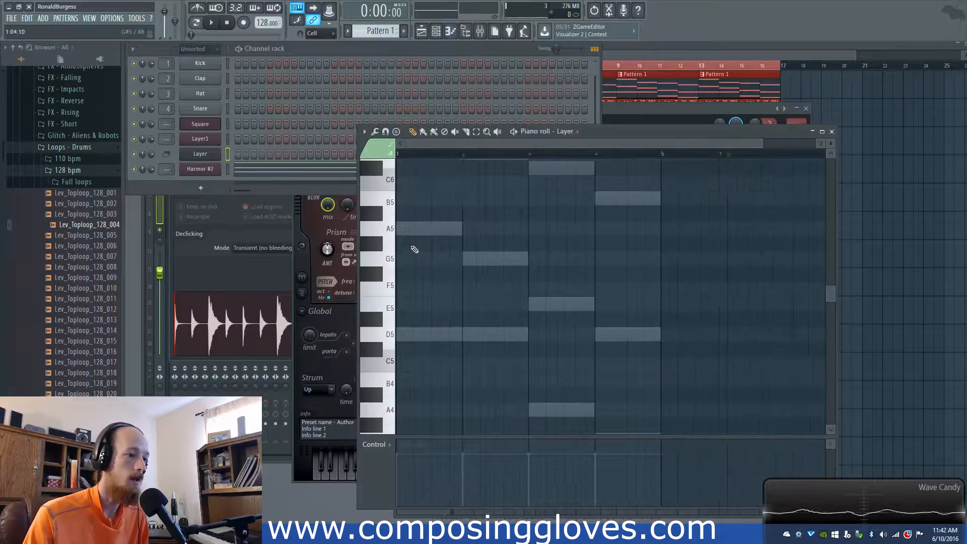
{"action": "scroll", "coordinate": [503, 272], "scroll_direction": "up", "scroll_amount": 2}
{"action": "left_click_drag", "start_coordinate": [410, 281], "coordinate": [410, 267]}
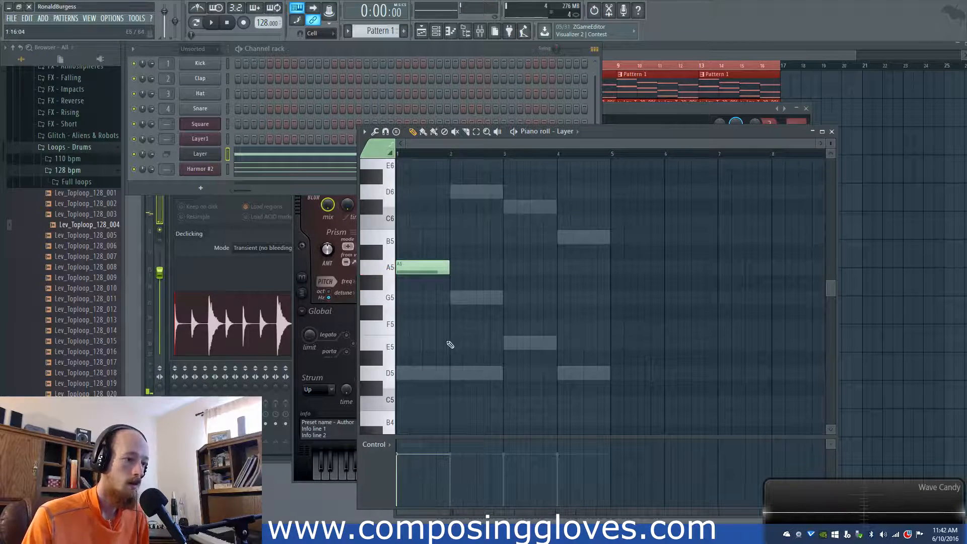
{"action": "mouse_move", "coordinate": [429, 374]}
{"action": "left_mouse_down"}
{"action": "mouse_move", "coordinate": [475, 373]}
{"action": "mouse_move", "coordinate": [456, 371]}
{"action": "left_mouse_up"}
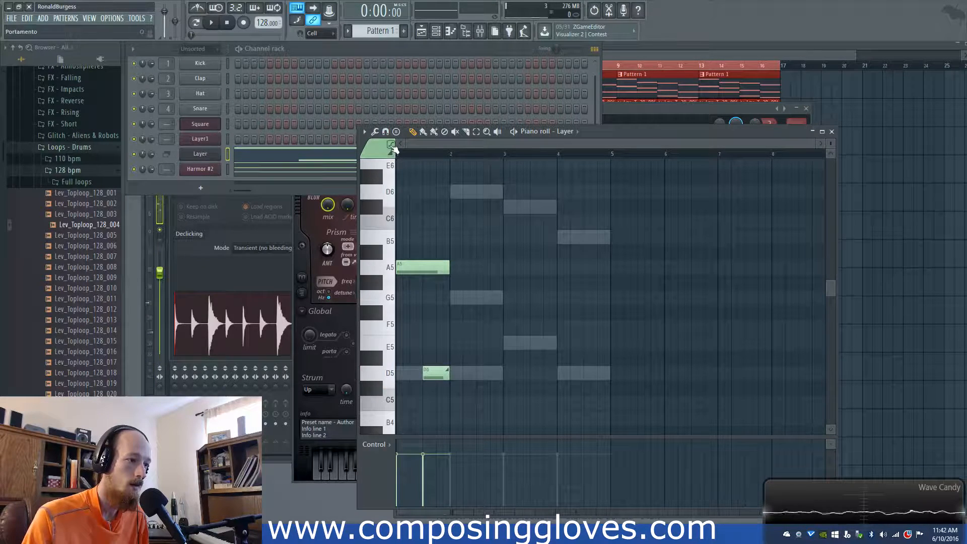
Step: Add a regular D5 note filling bar 2 and play the pattern to check the slide
{"action": "left_click", "coordinate": [460, 373]}
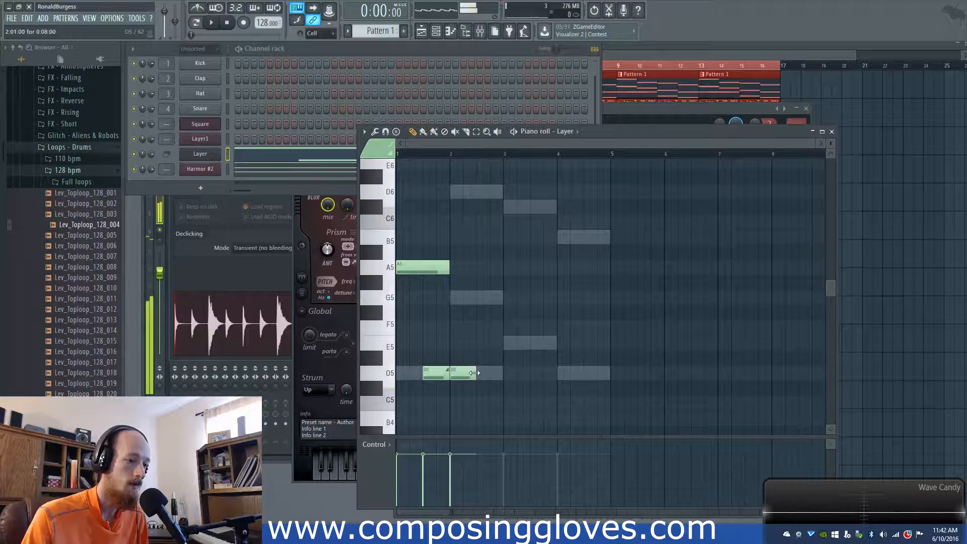
{"action": "left_click_drag", "start_coordinate": [475, 373], "coordinate": [496, 377]}
{"action": "key", "text": "space"}
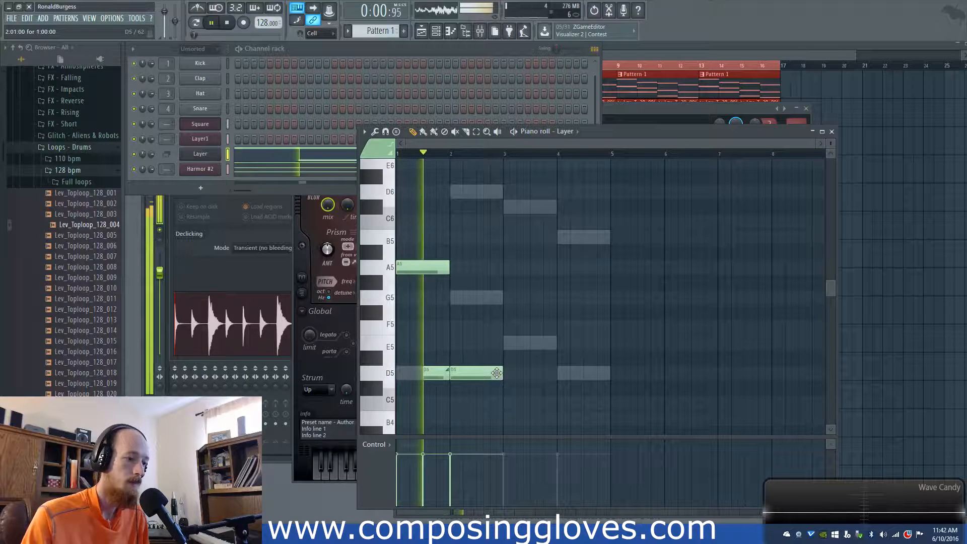
{"action": "key", "text": "space"}
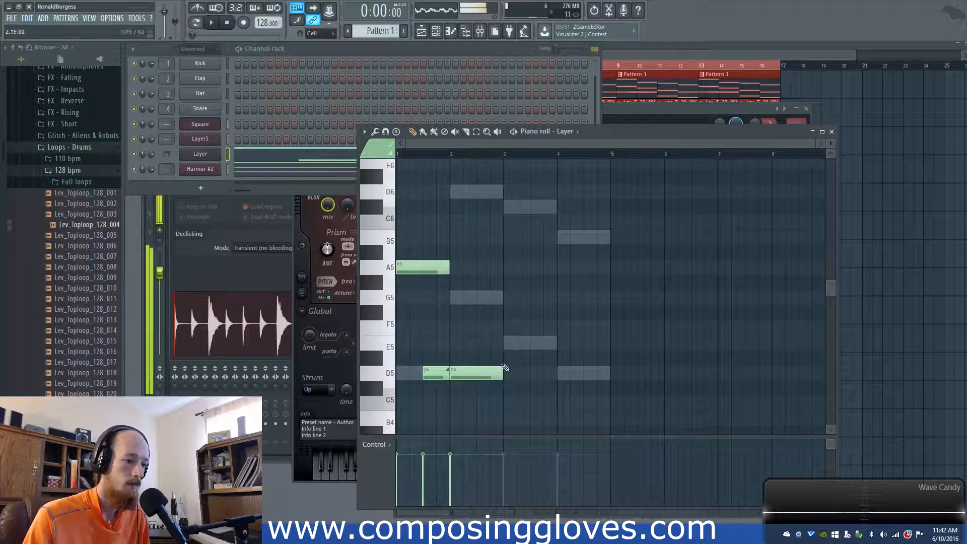
Step: Shorten bar 2's D5 note to three beats, add short G5 and A5 notes in the last beat, and play the pattern
{"action": "scroll", "coordinate": [490, 371], "scroll_direction": "up", "scroll_amount": 4}
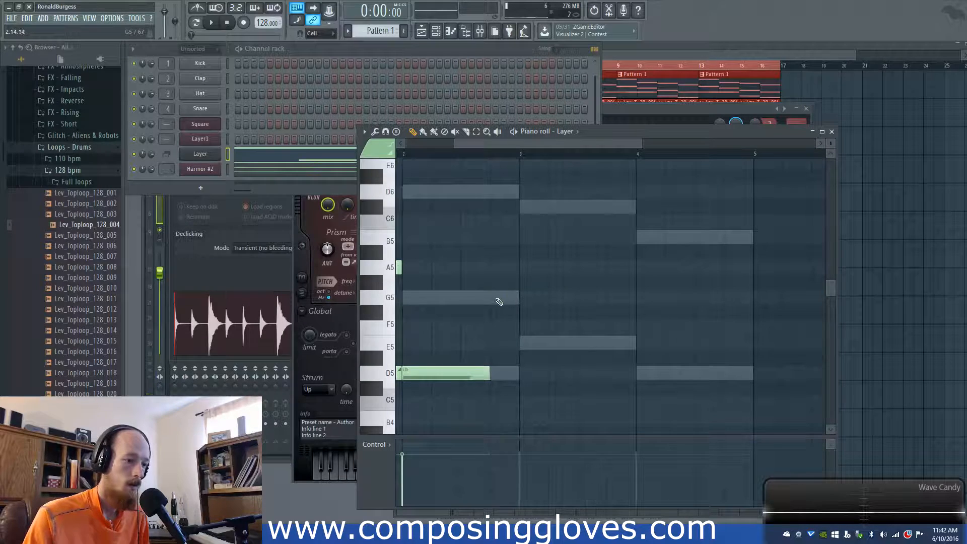
{"action": "left_click", "coordinate": [507, 298]}
{"action": "left_click_drag", "start_coordinate": [577, 300], "coordinate": [504, 301]}
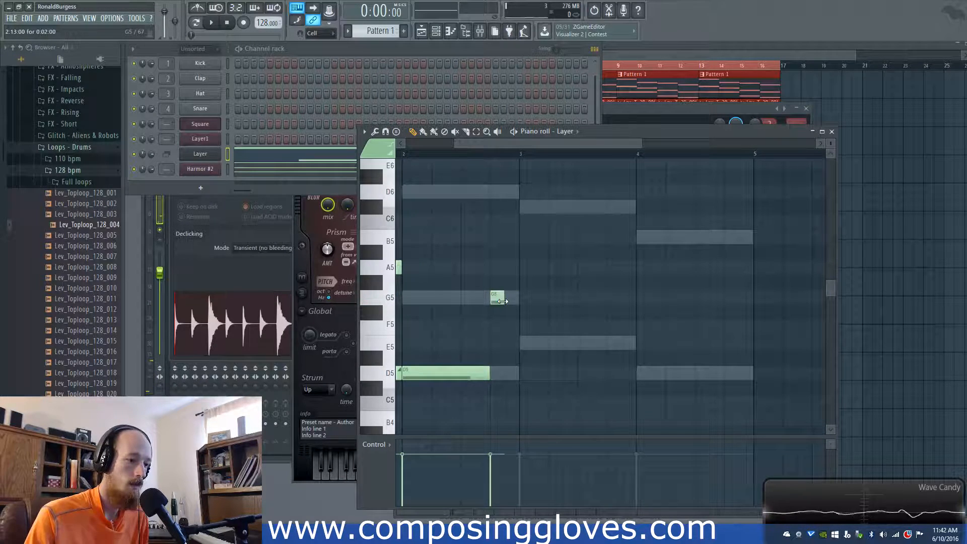
{"action": "left_click", "coordinate": [512, 190]}
{"action": "left_click_drag", "start_coordinate": [513, 194], "coordinate": [512, 270]}
{"action": "left_click_drag", "start_coordinate": [485, 233], "coordinate": [509, 306]}
{"action": "key", "text": "space"}
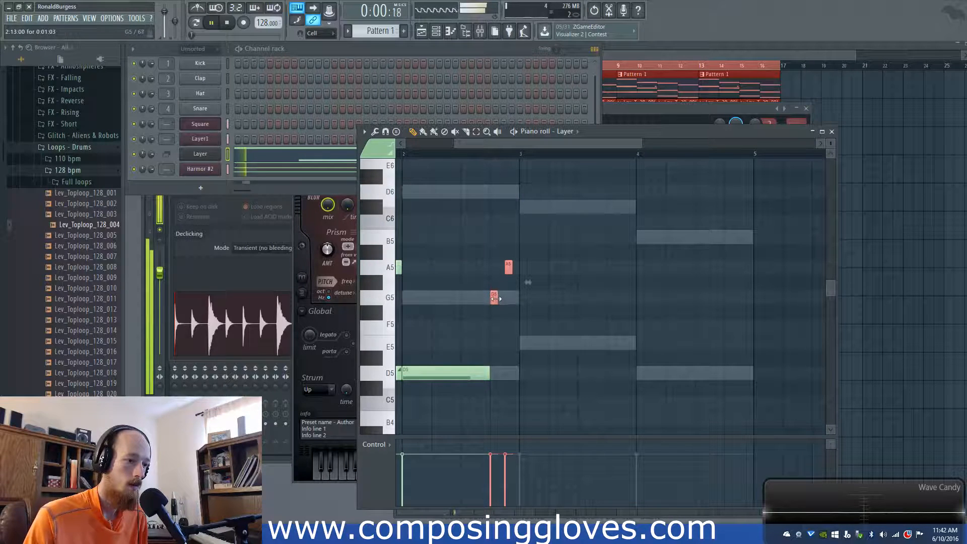
{"action": "scroll", "coordinate": [480, 320], "scroll_direction": "up", "scroll_amount": 2}
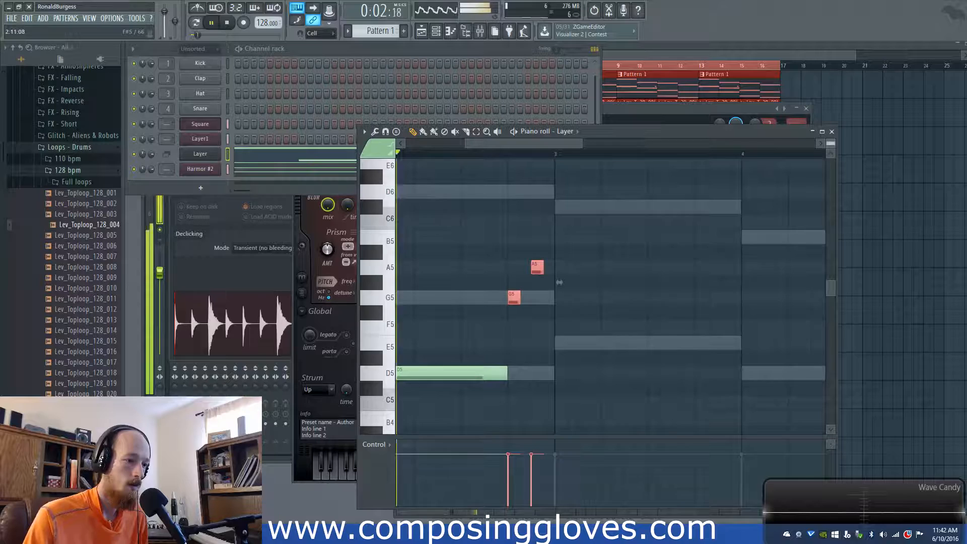
{"action": "key", "text": "space"}
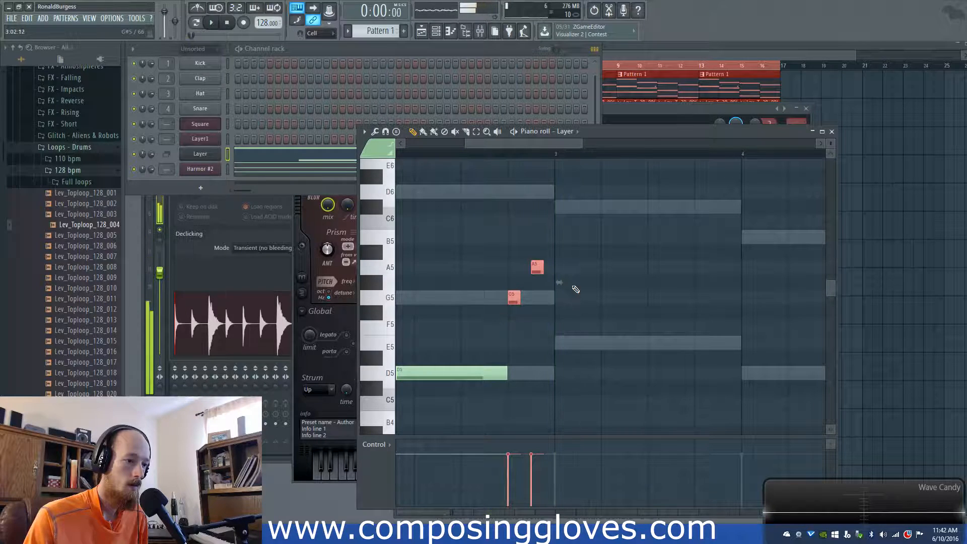
Step: Fill bar 3 with a nearly half-bar B5 note followed by one-beat D6 and C#6 notes in its second half
{"action": "scroll", "coordinate": [569, 271], "scroll_direction": "down", "scroll_amount": 2}
{"action": "left_click", "coordinate": [561, 236]}
{"action": "left_click_drag", "start_coordinate": [576, 238], "coordinate": [620, 247]}
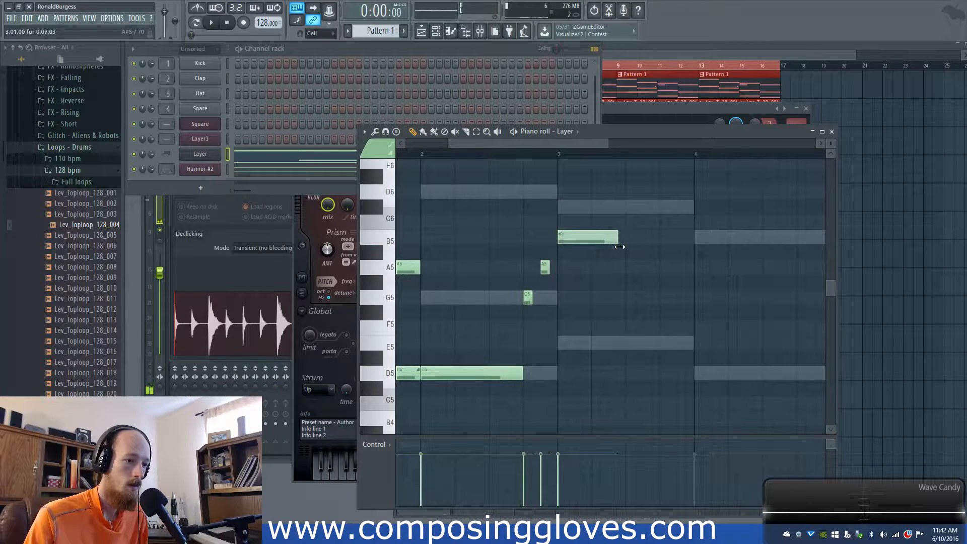
{"action": "left_click", "coordinate": [631, 194]}
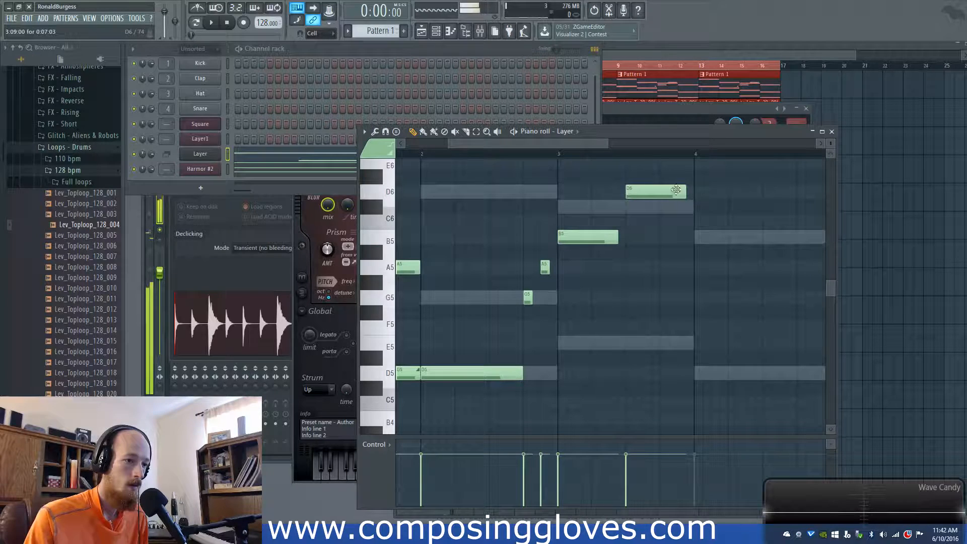
{"action": "left_click", "coordinate": [662, 205]}
Step: Add a B5 note across bar 4 and trim it to a length of 0:15:23, just short of bar 5
{"action": "scroll", "coordinate": [556, 255], "scroll_direction": "right", "scroll_amount": 4}
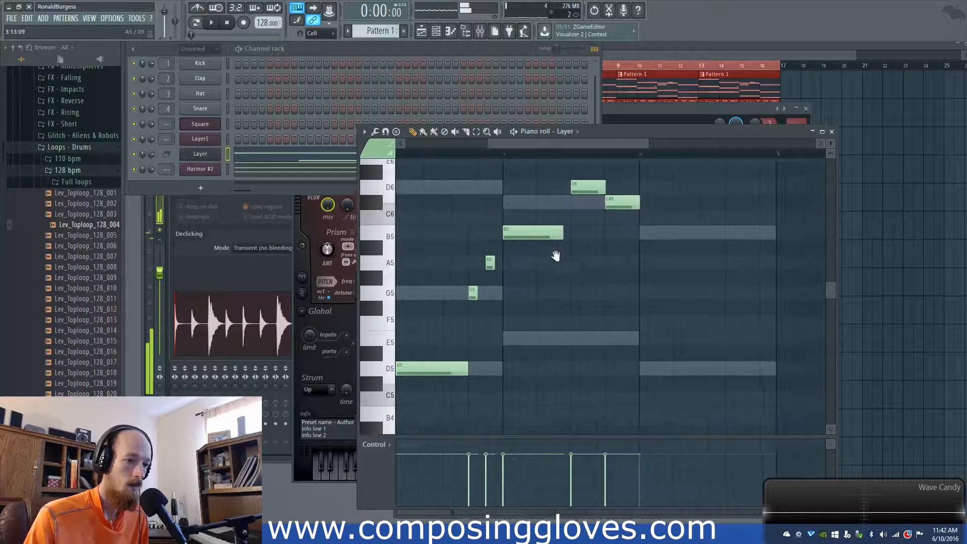
{"action": "scroll", "coordinate": [566, 216], "scroll_direction": "down", "scroll_amount": 2}
{"action": "left_click", "coordinate": [570, 220]}
{"action": "left_click_drag", "start_coordinate": [596, 219], "coordinate": [668, 220]}
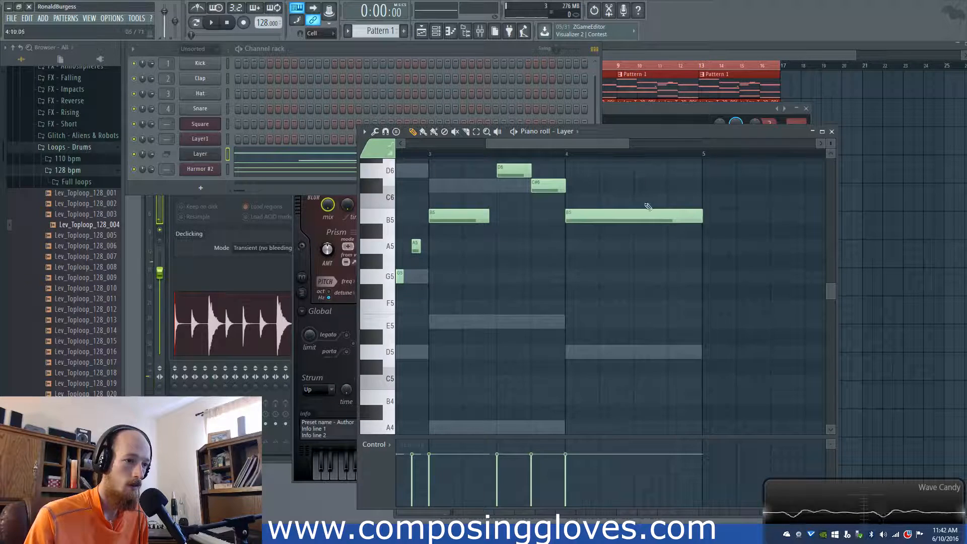
{"action": "scroll", "coordinate": [714, 229], "scroll_direction": "up", "scroll_amount": 3}
{"action": "left_click_drag", "start_coordinate": [725, 221], "coordinate": [721, 221]}
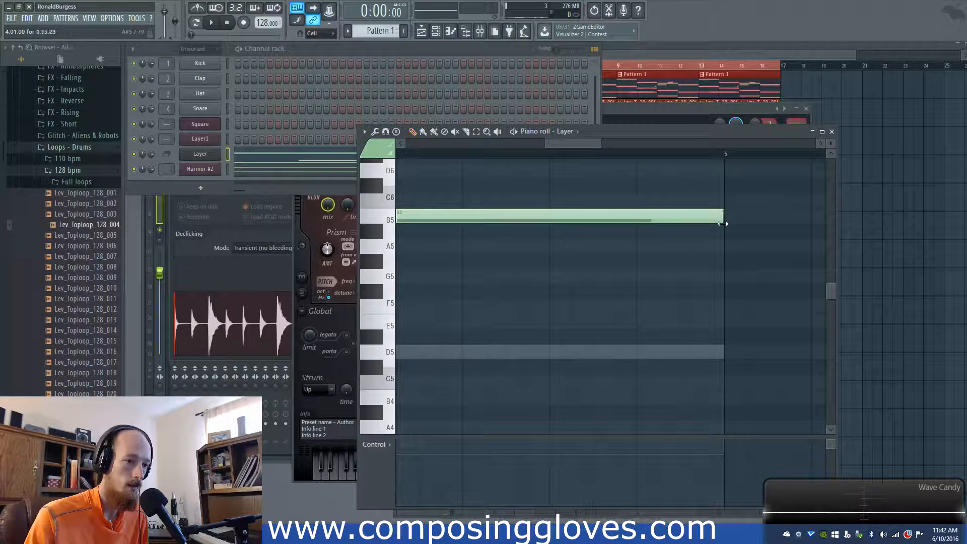
Step: Add a half-bar G4 slide note in the second half of bar 4 and play the pattern
{"action": "scroll", "coordinate": [455, 183], "scroll_direction": "down", "scroll_amount": 5}
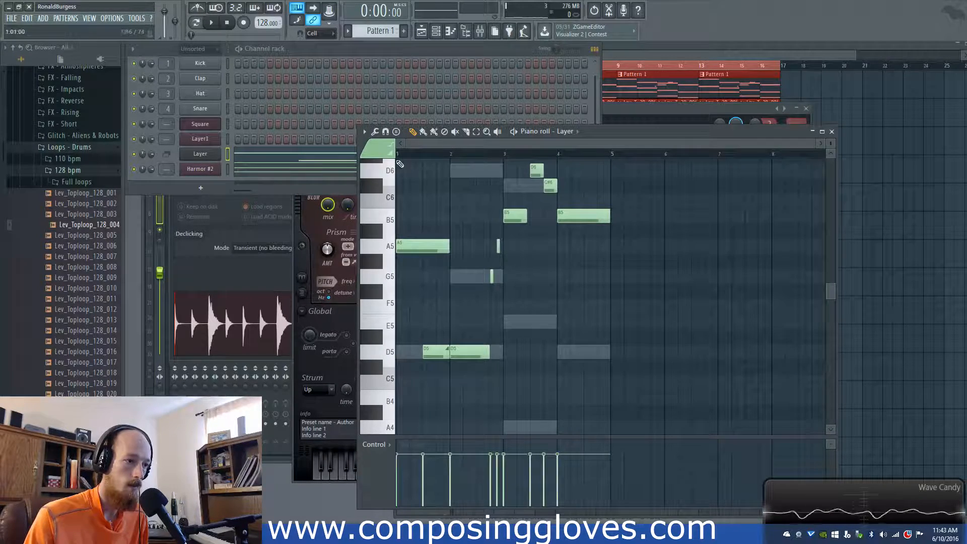
{"action": "scroll", "coordinate": [593, 269], "scroll_direction": "down", "scroll_amount": 5}
{"action": "left_click", "coordinate": [594, 231]}
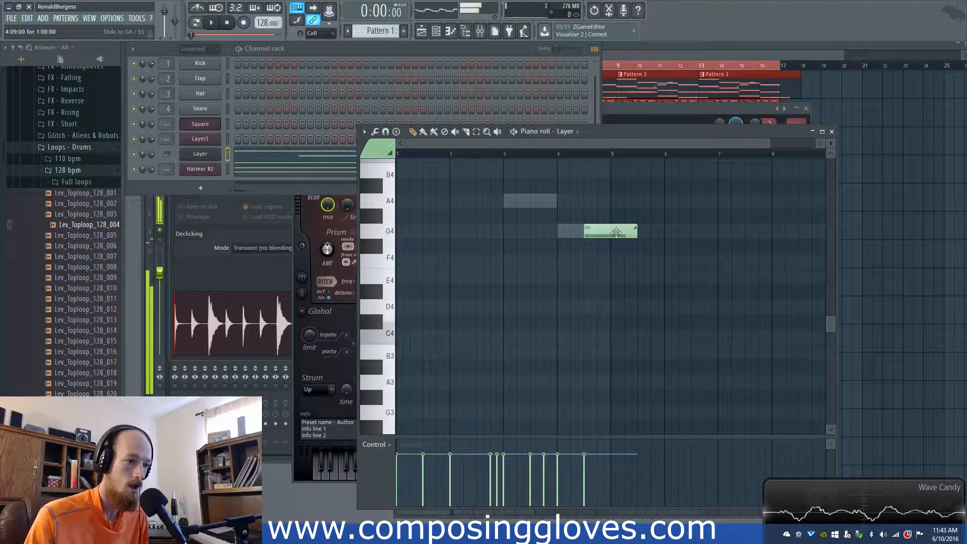
{"action": "left_click_drag", "start_coordinate": [637, 238], "coordinate": [609, 235]}
{"action": "scroll", "coordinate": [607, 244], "scroll_direction": "up", "scroll_amount": 4}
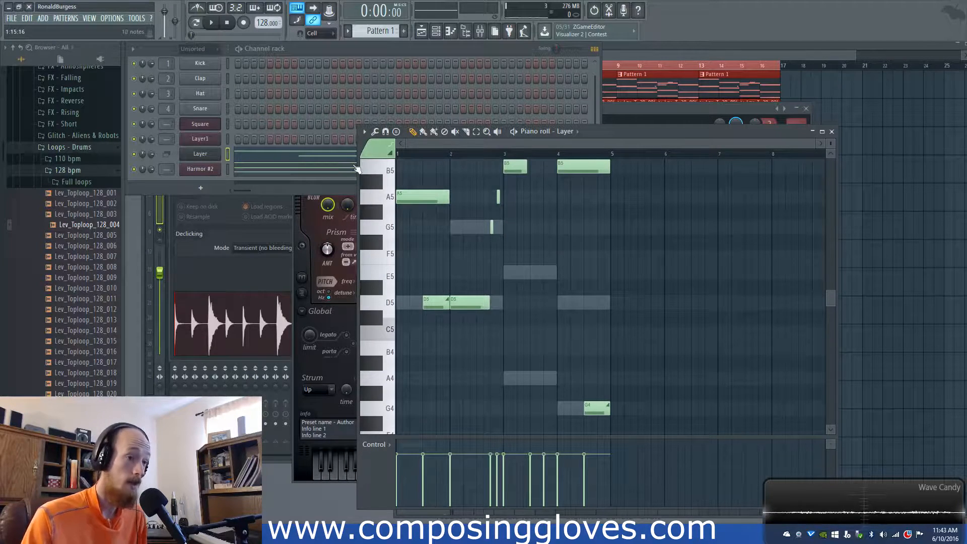
{"action": "key", "text": "space"}
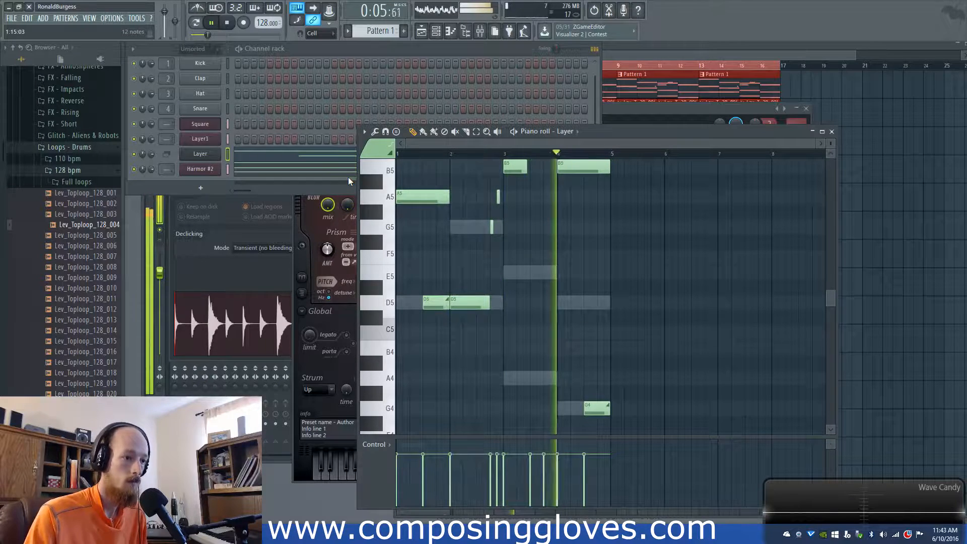
{"action": "key", "text": "space"}
Step: Move bar 4's B5 note to A5 and its slide note to D5, checking the change by playing the pattern
{"action": "left_click_drag", "start_coordinate": [570, 171], "coordinate": [570, 201]}
{"action": "key", "text": "space"}
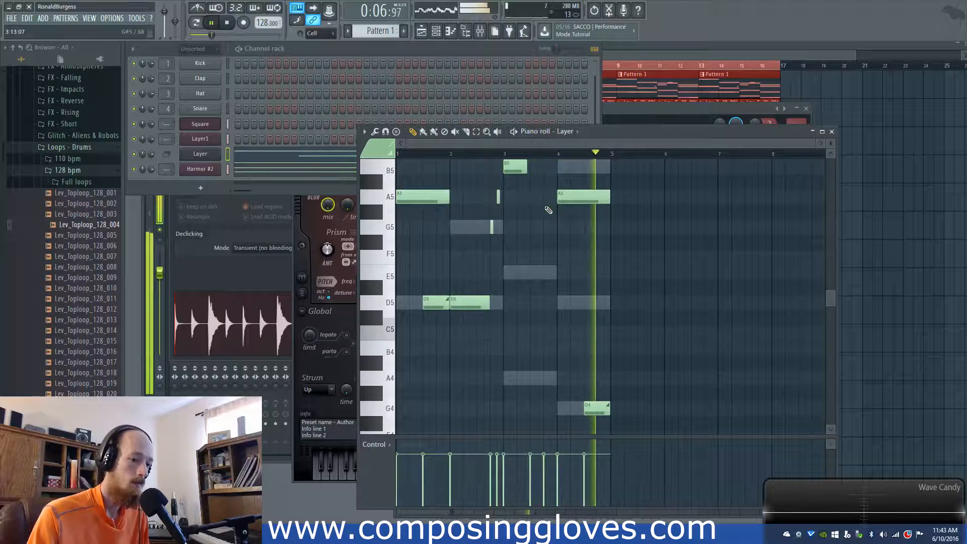
{"action": "left_click_drag", "start_coordinate": [596, 402], "coordinate": [595, 297]}
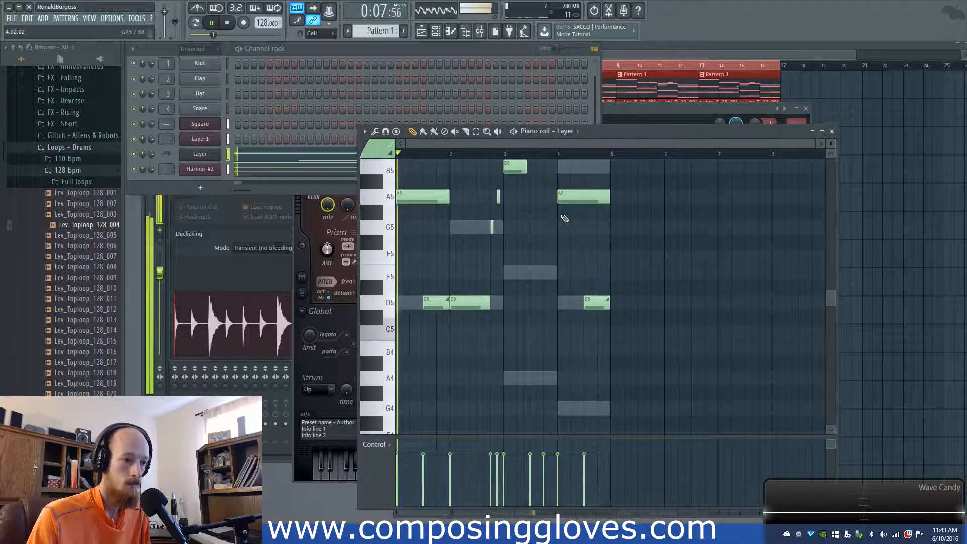
{"action": "key", "text": "space"}
Step: Create an automation clip for the Square's Filter 1 frequency and lower its start point so it rises gradually across bars 1 to 16
{"action": "left_click", "coordinate": [199, 139]}
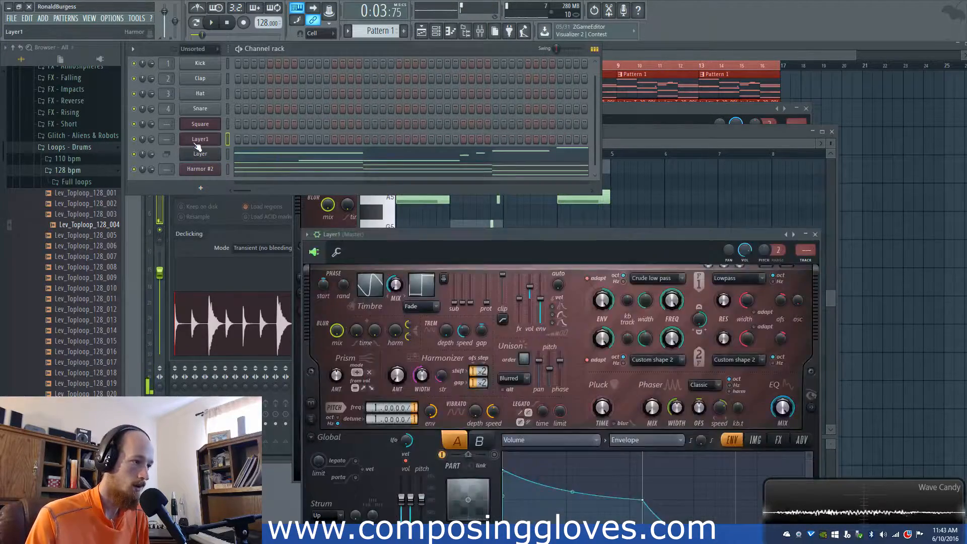
{"action": "left_click", "coordinate": [198, 125]}
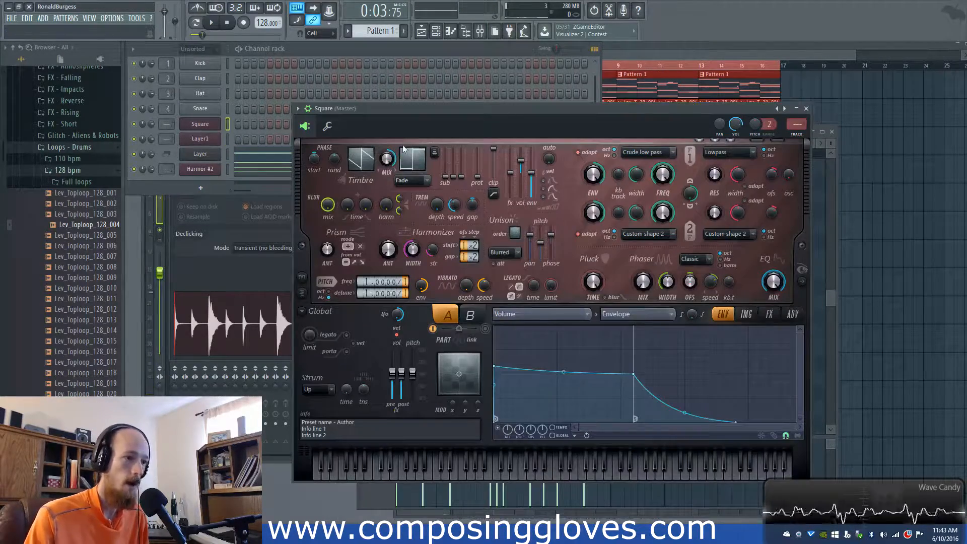
{"action": "left_click", "coordinate": [667, 53]}
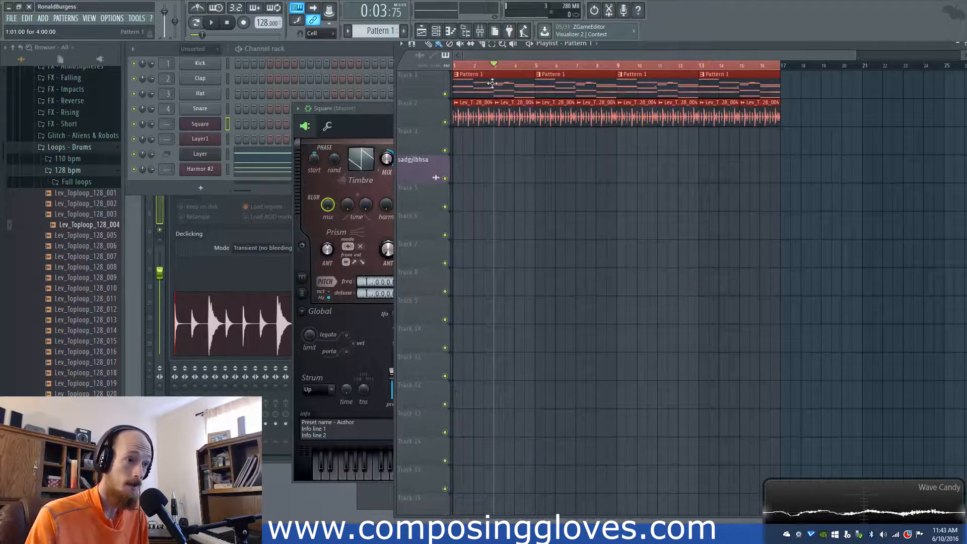
{"action": "left_click", "coordinate": [207, 126]}
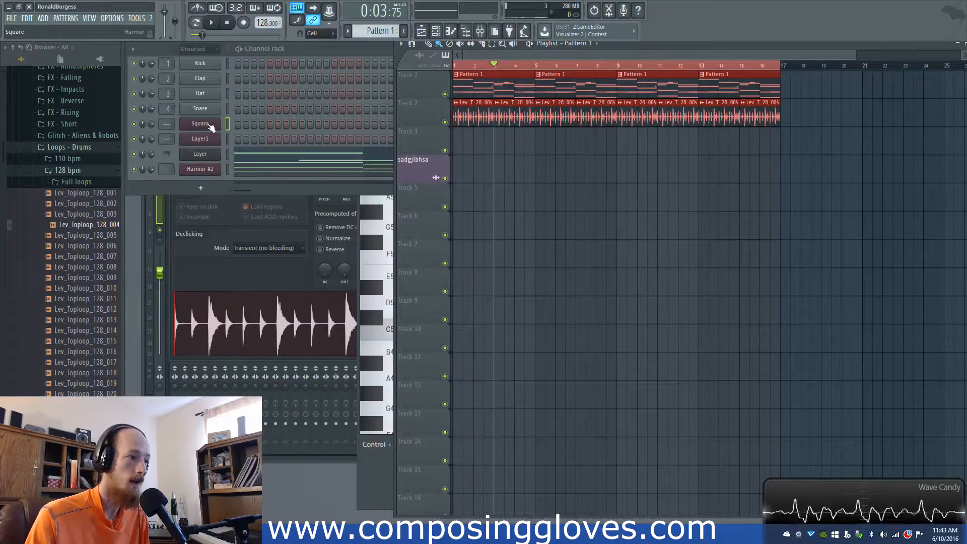
{"action": "right_click", "coordinate": [660, 180]}
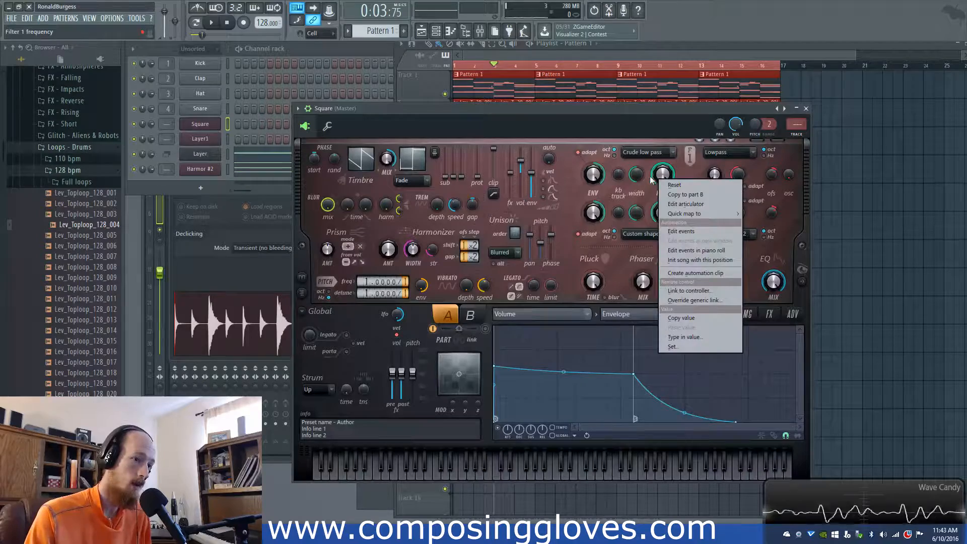
{"action": "left_click", "coordinate": [690, 272]}
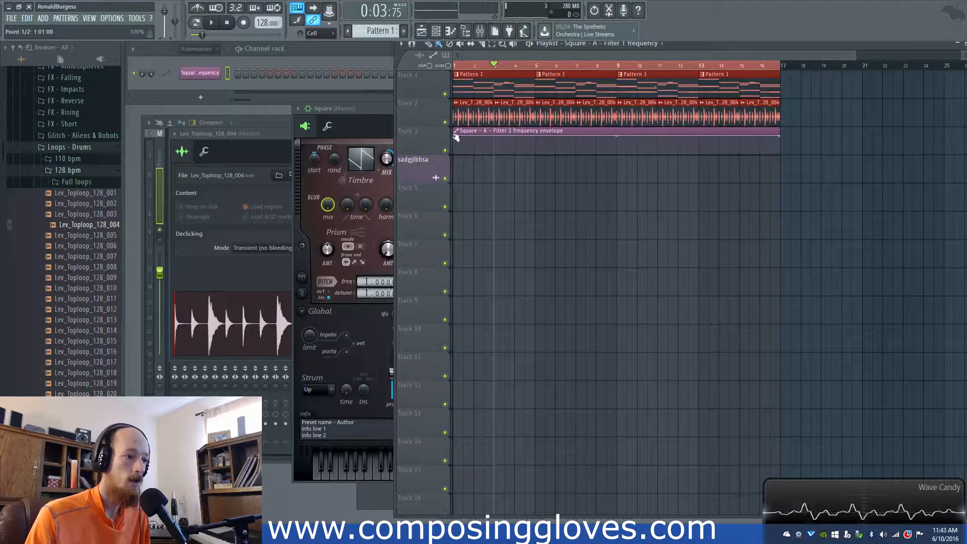
{"action": "left_click_drag", "start_coordinate": [456, 137], "coordinate": [468, 211]}
{"action": "left_click_drag", "start_coordinate": [616, 146], "coordinate": [616, 151]}
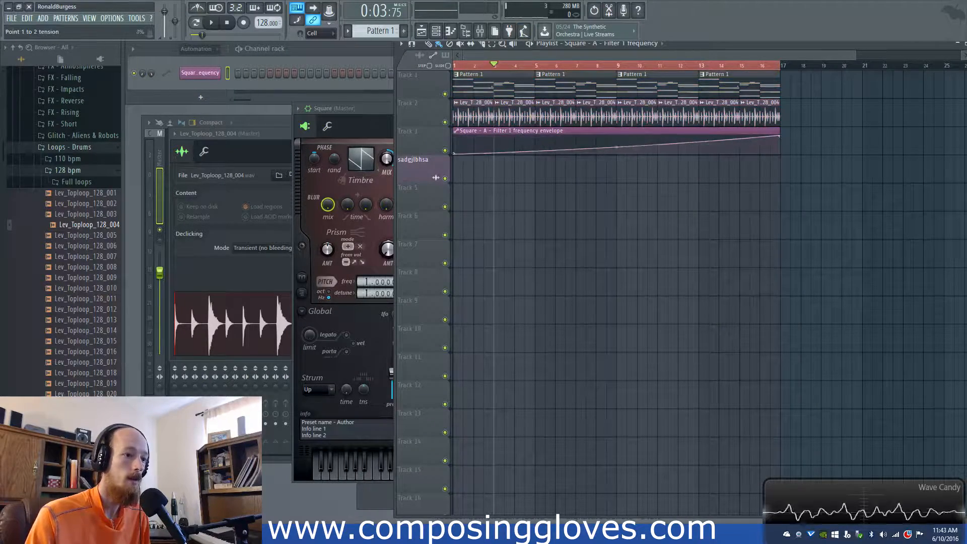
Step: Move the playback position past the end of the filter automation, to the start of bar 18
{"action": "left_click", "coordinate": [351, 125]}
{"action": "left_click", "coordinate": [495, 194]}
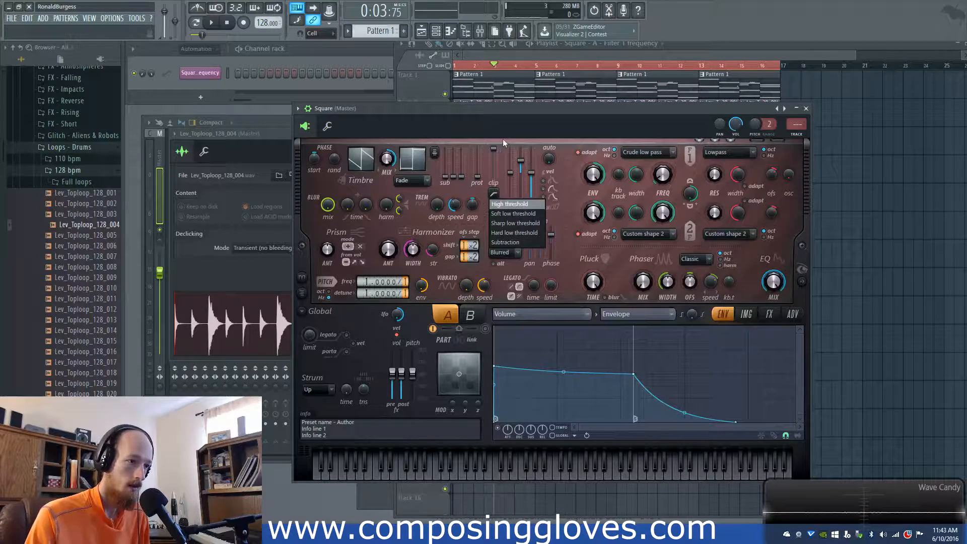
{"action": "left_click", "coordinate": [510, 111]}
{"action": "left_click", "coordinate": [788, 65]}
{"action": "left_click", "coordinate": [776, 65]}
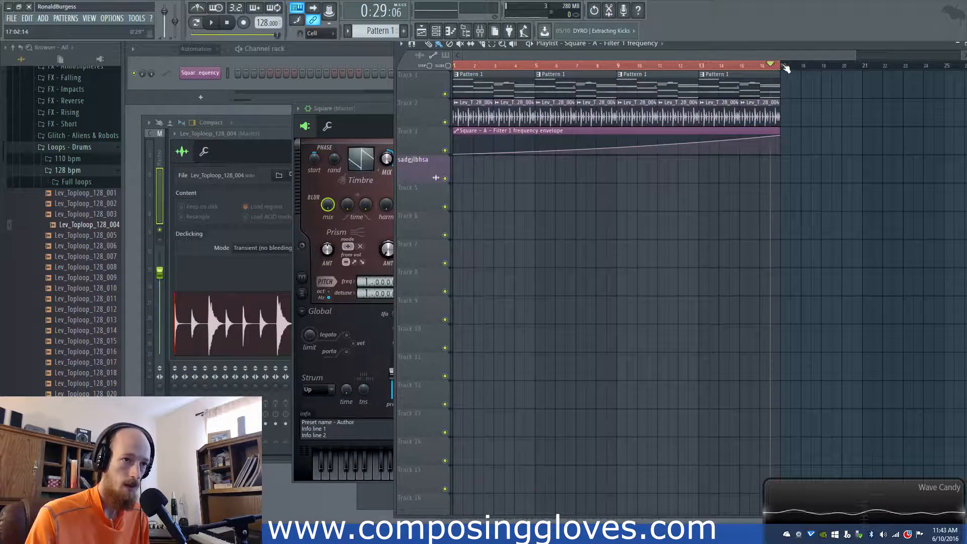
{"action": "left_click_drag", "start_coordinate": [802, 66], "coordinate": [811, 66]}
Step: Show the unsorted channels in an enlarged channel rack and reopen the Square synth
{"action": "left_click", "coordinate": [326, 116]}
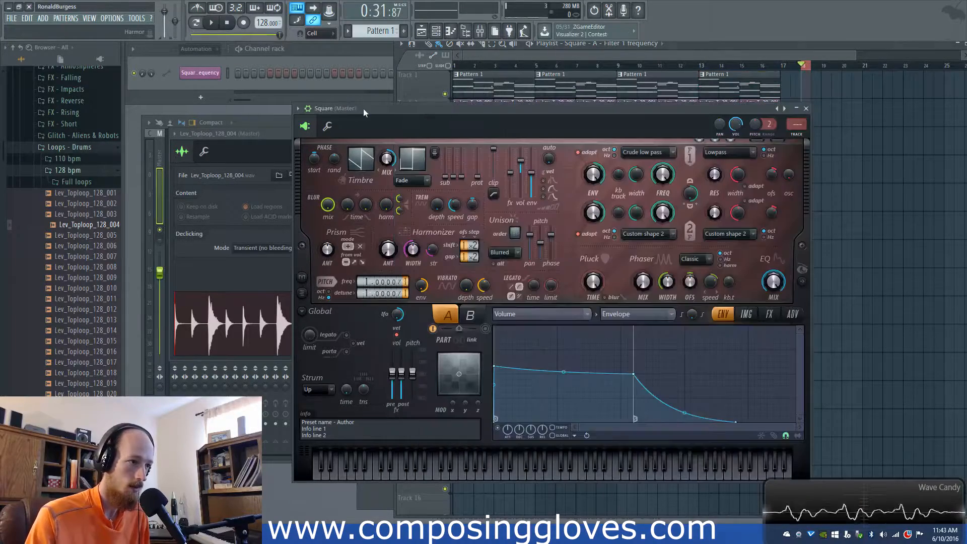
{"action": "left_click", "coordinate": [196, 49]}
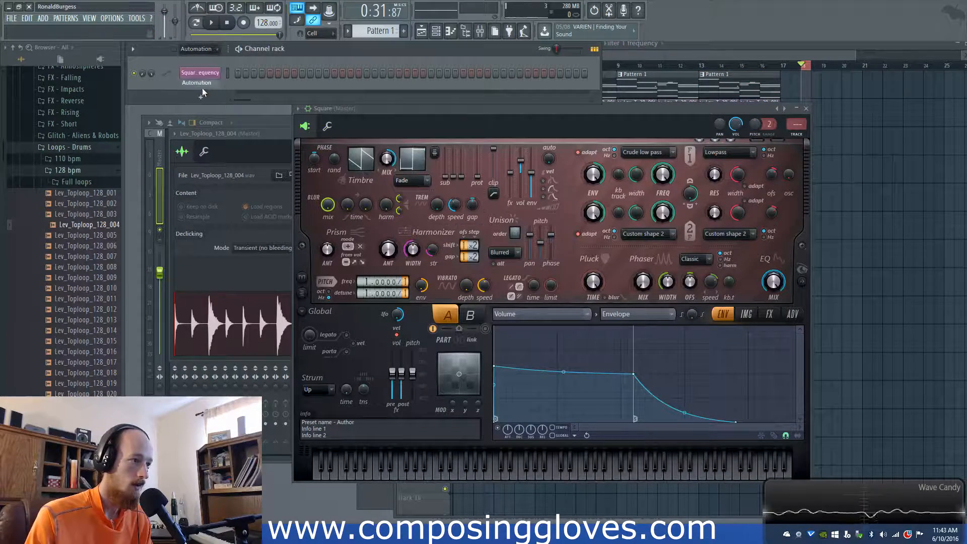
{"action": "left_click", "coordinate": [204, 49]}
{"action": "left_click", "coordinate": [192, 92]}
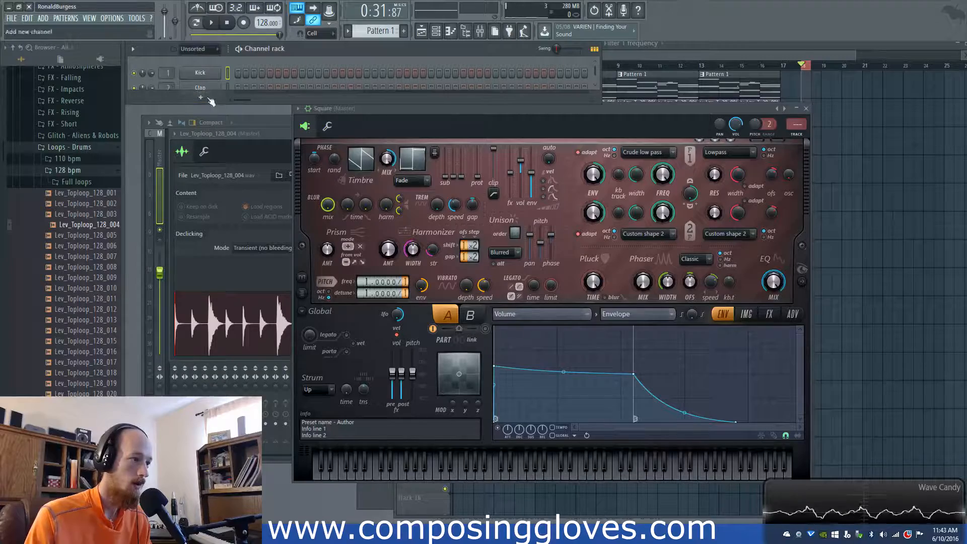
{"action": "left_click_drag", "start_coordinate": [210, 104], "coordinate": [221, 298]}
{"action": "left_click", "coordinate": [203, 140]}
{"action": "left_click", "coordinate": [203, 140]}
{"action": "left_click_drag", "start_coordinate": [612, 110], "coordinate": [629, 89]}
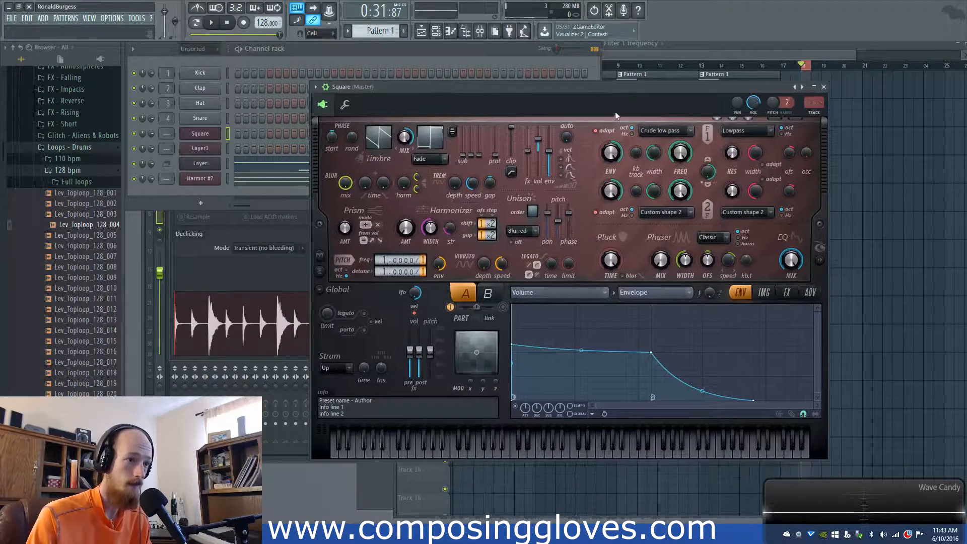
Step: Lower the Square's clipping threshold and choose Subtraction as its clipping type
{"action": "left_click_drag", "start_coordinate": [511, 128], "coordinate": [512, 149]}
{"action": "left_click", "coordinate": [512, 173]}
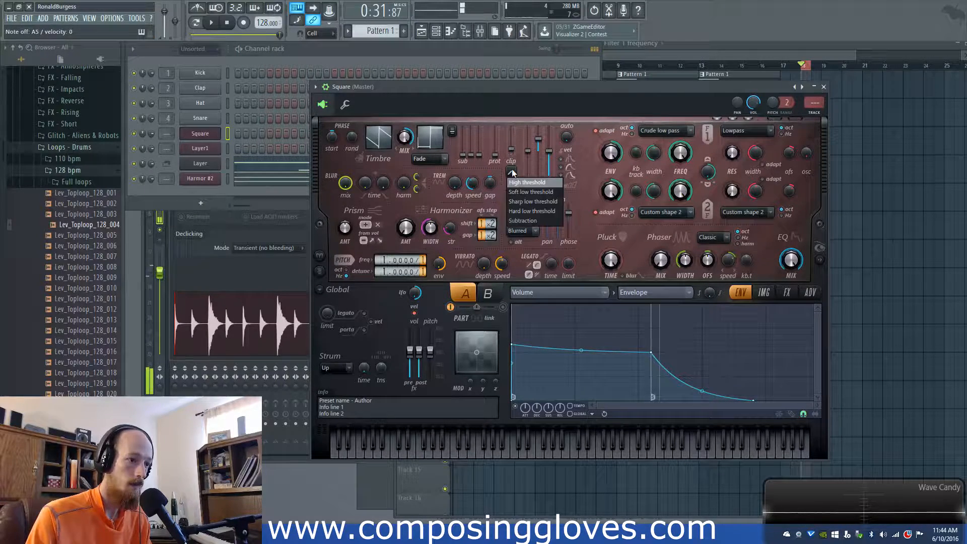
{"action": "left_click", "coordinate": [543, 221]}
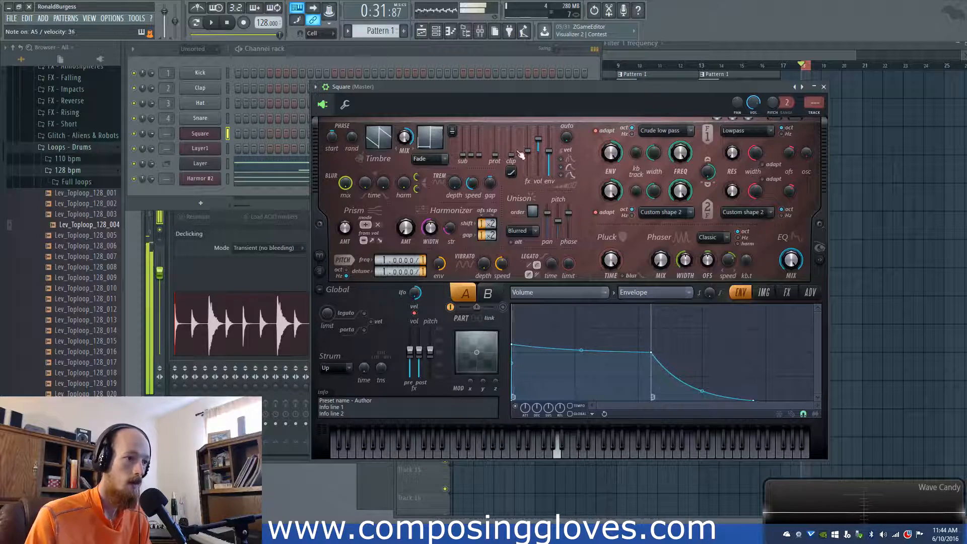
Step: Select all playlist clips in bars 1 to 16 and create an automation clip for the Square's clipping threshold
{"action": "left_click", "coordinate": [842, 51]}
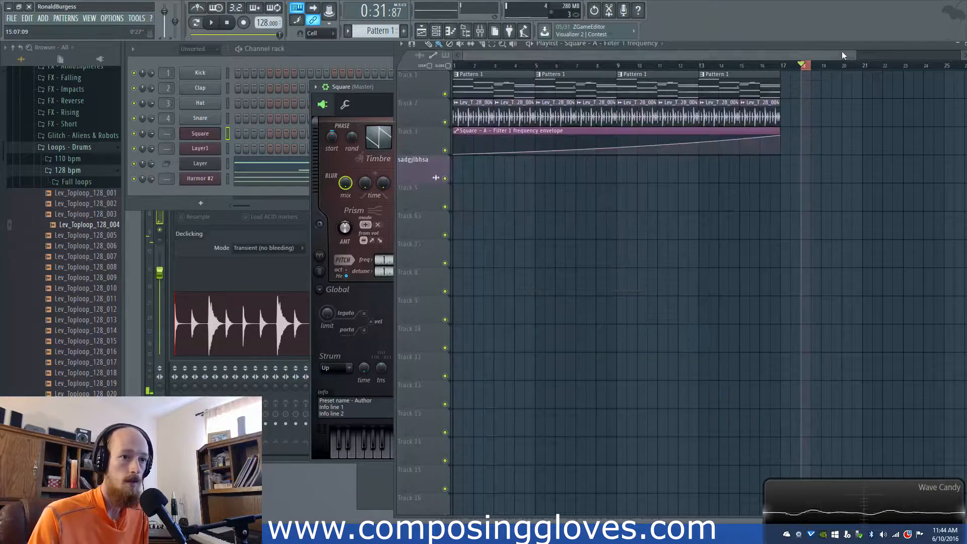
{"action": "key", "text": "ctrl+a"}
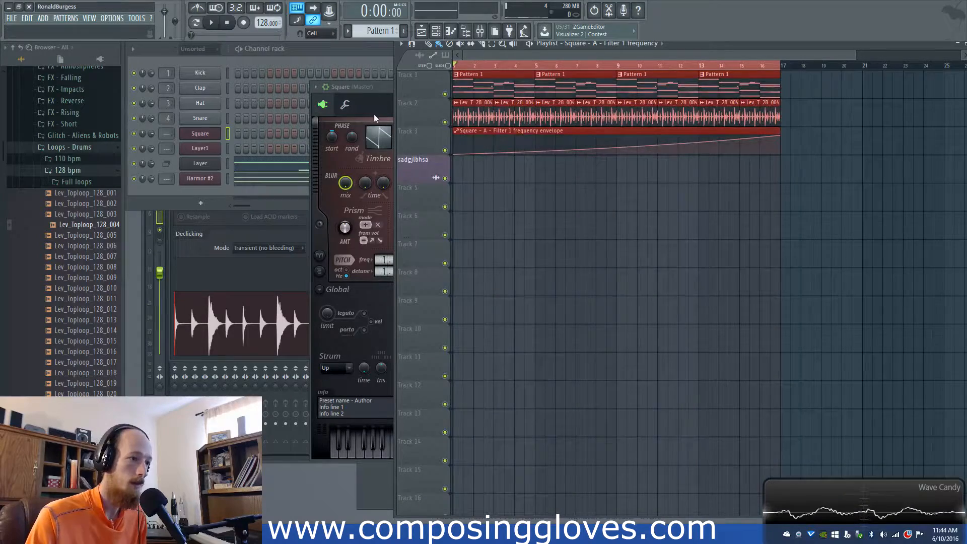
{"action": "left_click", "coordinate": [373, 114]}
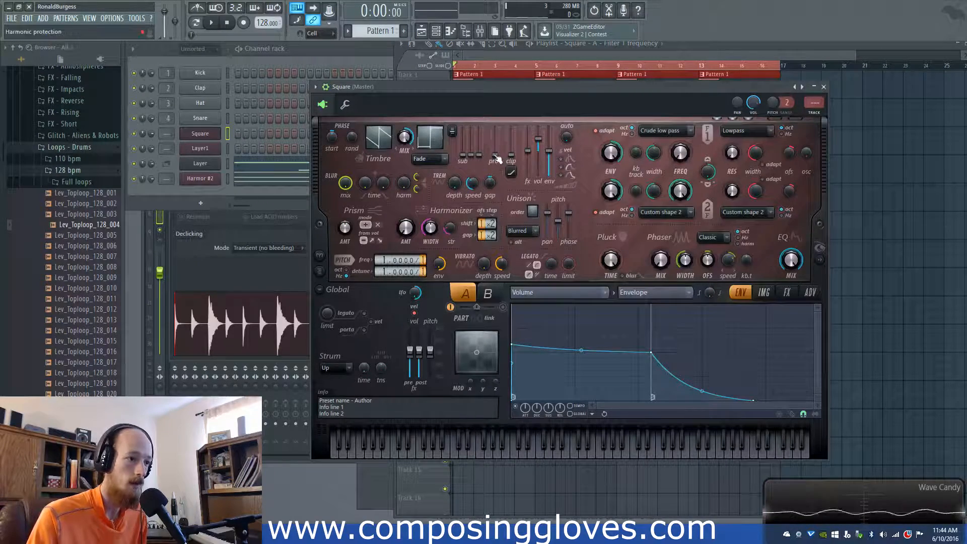
{"action": "left_click_drag", "start_coordinate": [511, 155], "coordinate": [511, 134]}
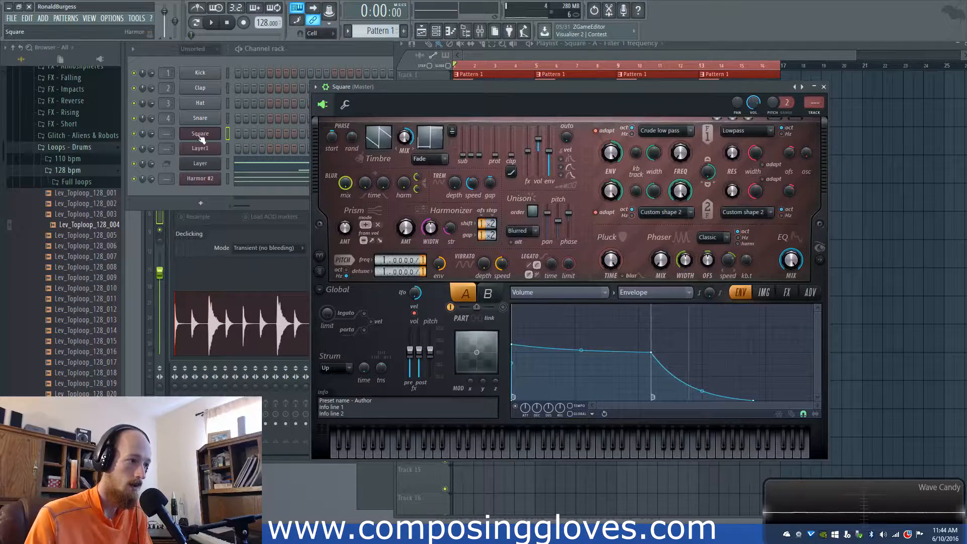
{"action": "right_click", "coordinate": [512, 160]}
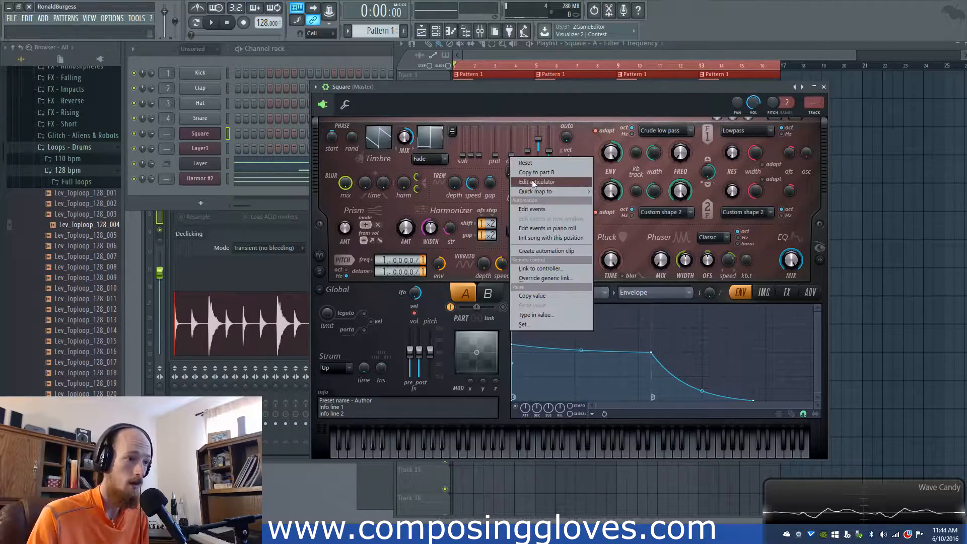
{"action": "left_click", "coordinate": [546, 251]}
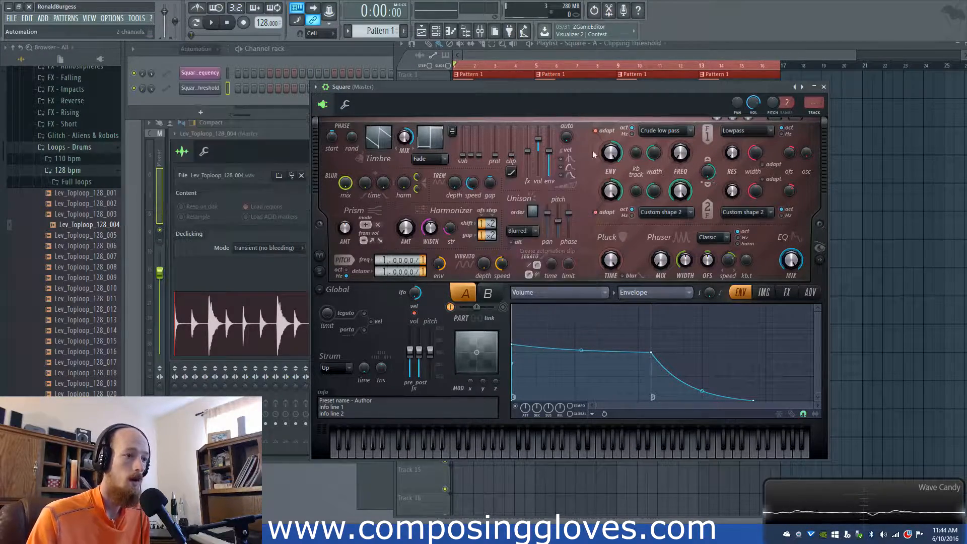
Step: Position playback in bar 15 and reopen the Square synth from the enlarged list of unsorted channels to audition its sound
{"action": "left_click", "coordinate": [749, 66]}
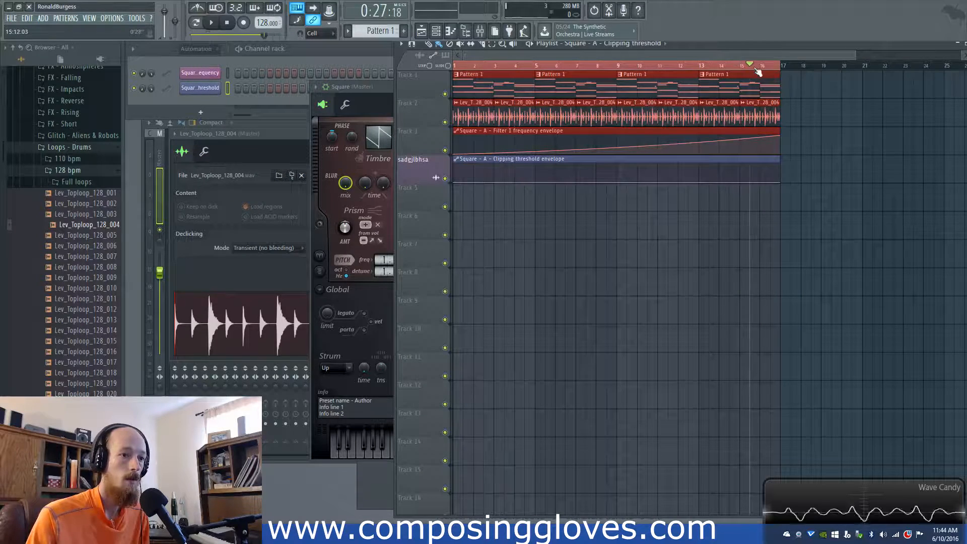
{"action": "left_click", "coordinate": [207, 50]}
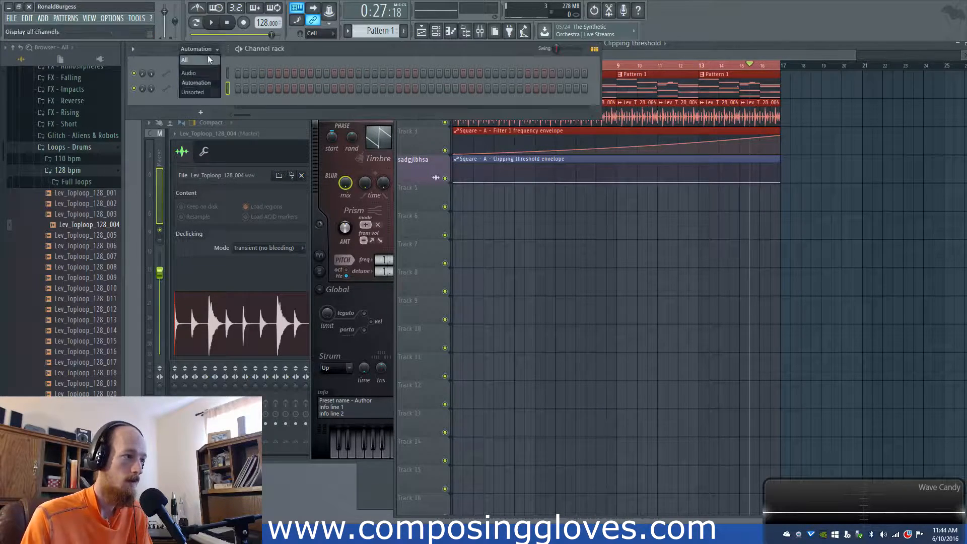
{"action": "left_click", "coordinate": [207, 94]}
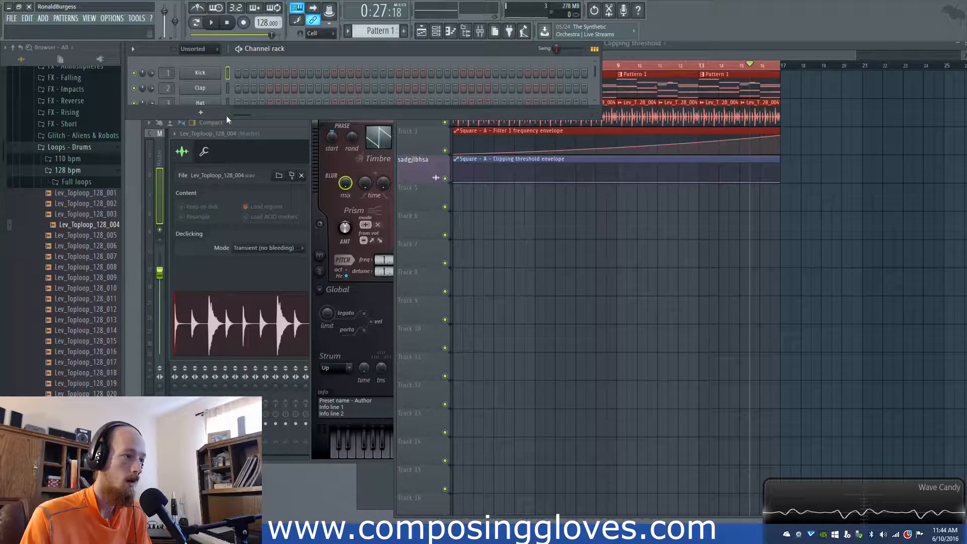
{"action": "left_click_drag", "start_coordinate": [226, 116], "coordinate": [237, 214]}
{"action": "left_click", "coordinate": [204, 139]}
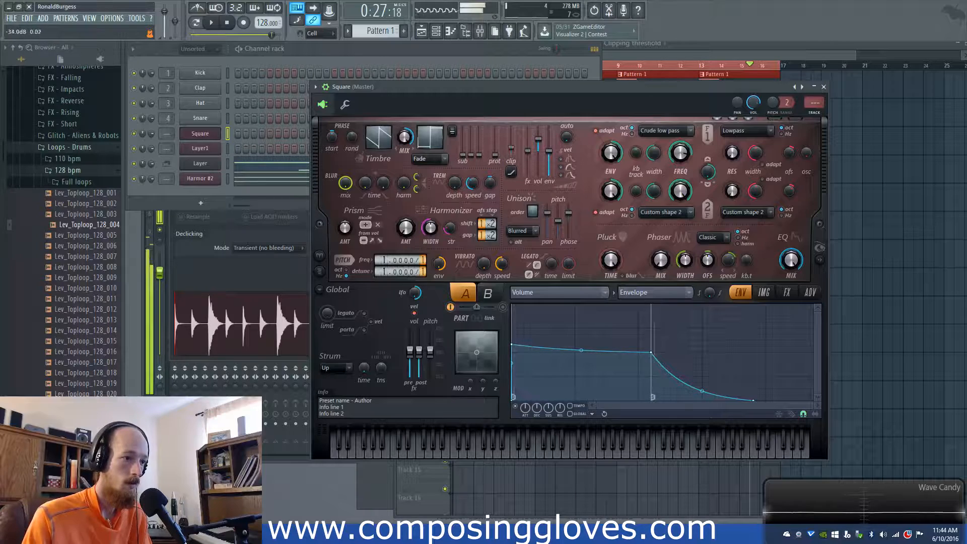
Step: Shape the clipping threshold automation to fall from maximum at bar 1 to slightly above its minimum at the end of bar 16
{"action": "left_click", "coordinate": [730, 50]}
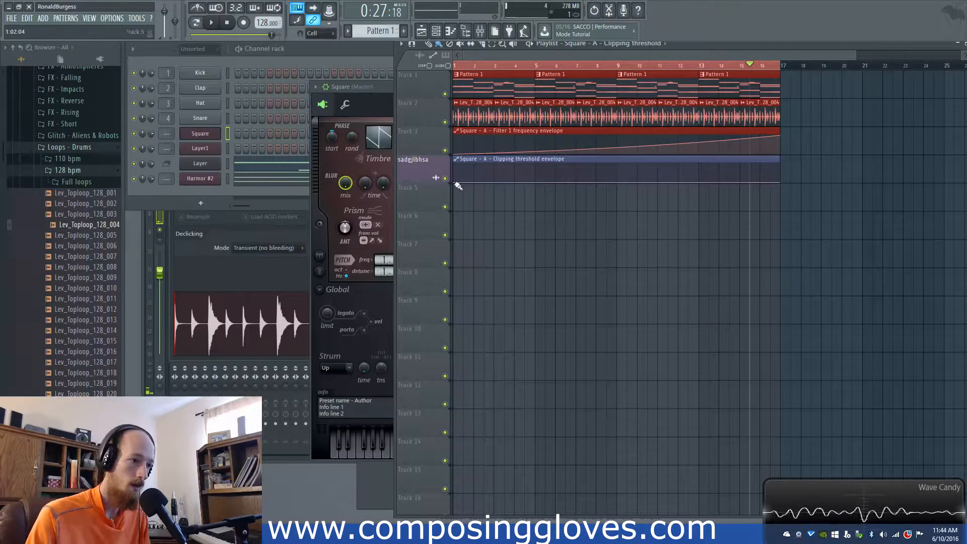
{"action": "left_click_drag", "start_coordinate": [780, 185], "coordinate": [782, 175]}
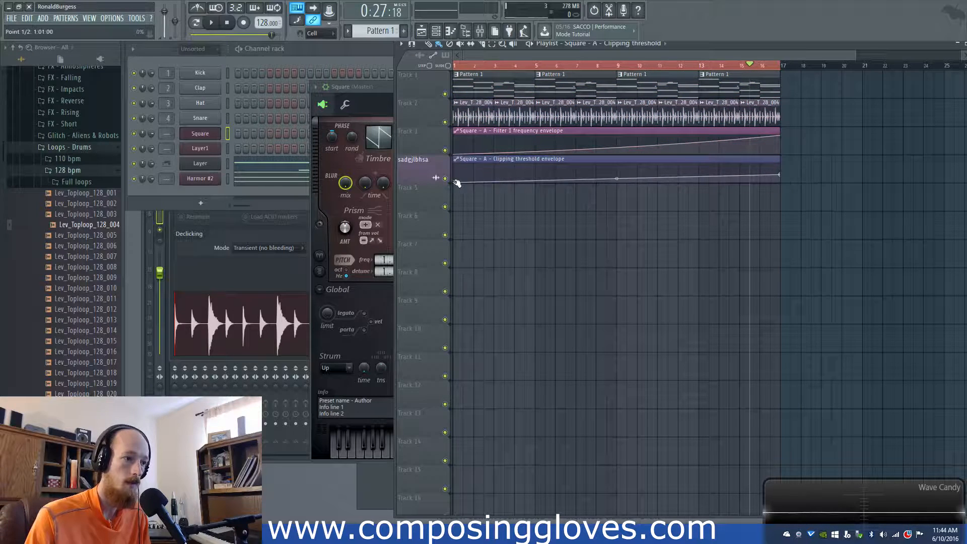
{"action": "left_click_drag", "start_coordinate": [455, 183], "coordinate": [454, 147]}
{"action": "key", "text": "space"}
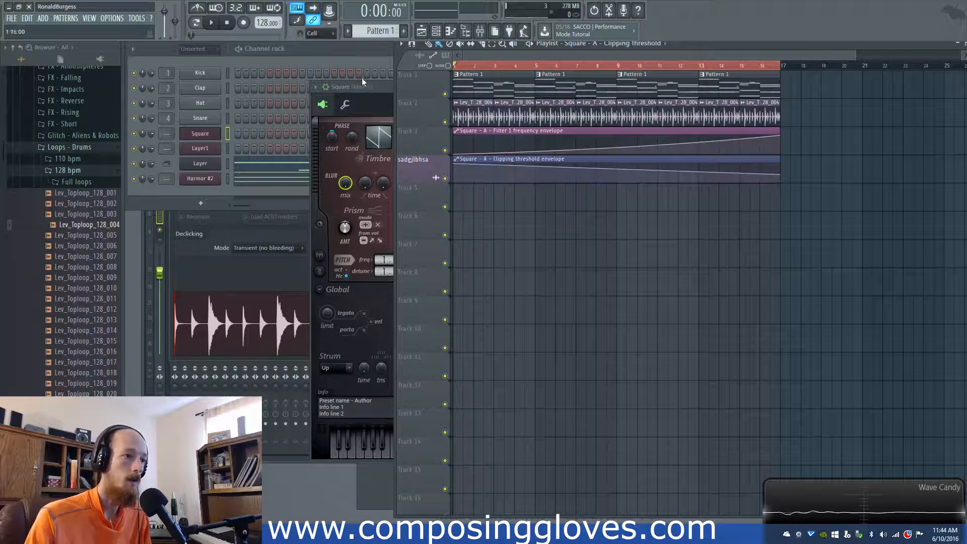
Step: Open the Layer1 synth and examine its effects settings
{"action": "left_click", "coordinate": [200, 149]}
{"action": "left_click_drag", "start_coordinate": [528, 229], "coordinate": [505, 195]}
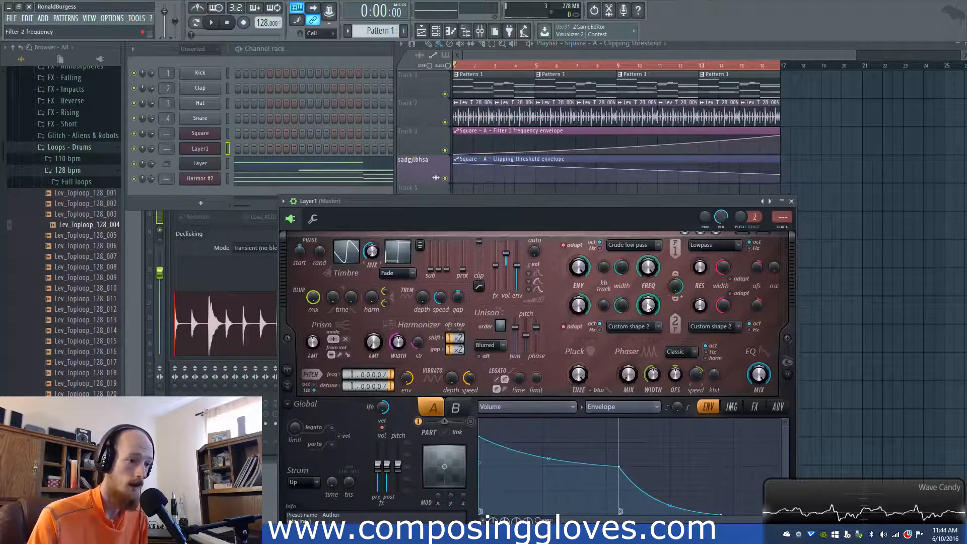
{"action": "left_click", "coordinate": [755, 406]}
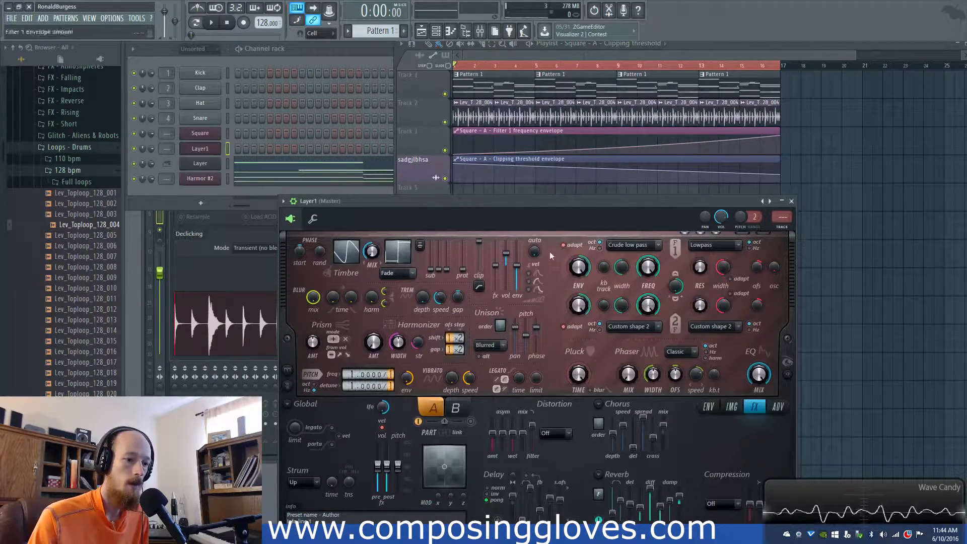
{"action": "left_click_drag", "start_coordinate": [493, 218], "coordinate": [394, 146]}
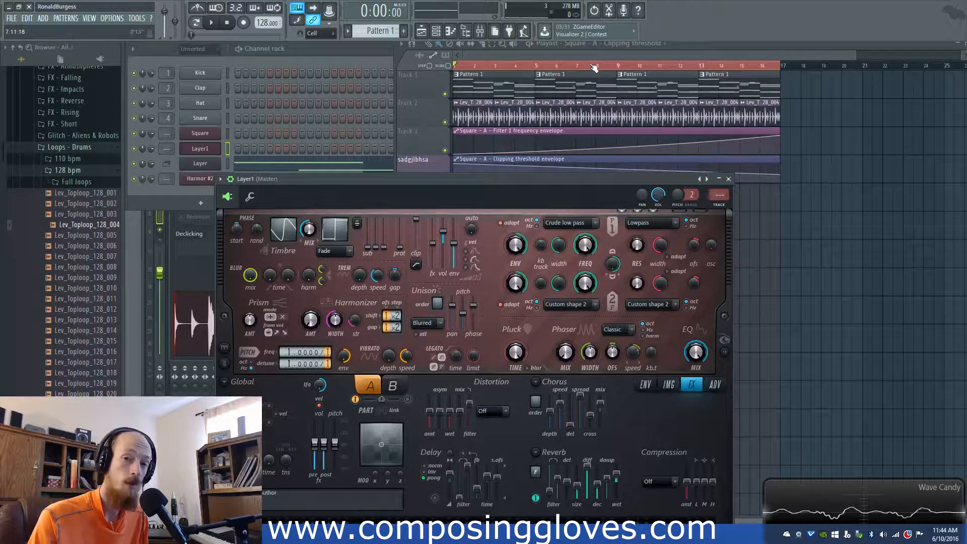
Step: Play the arrangement from bar 1 and again from bar 13 to audition the filter and clipping automation, and stop at bar 17
{"action": "left_click", "coordinate": [623, 69]}
{"action": "left_click", "coordinate": [480, 32]}
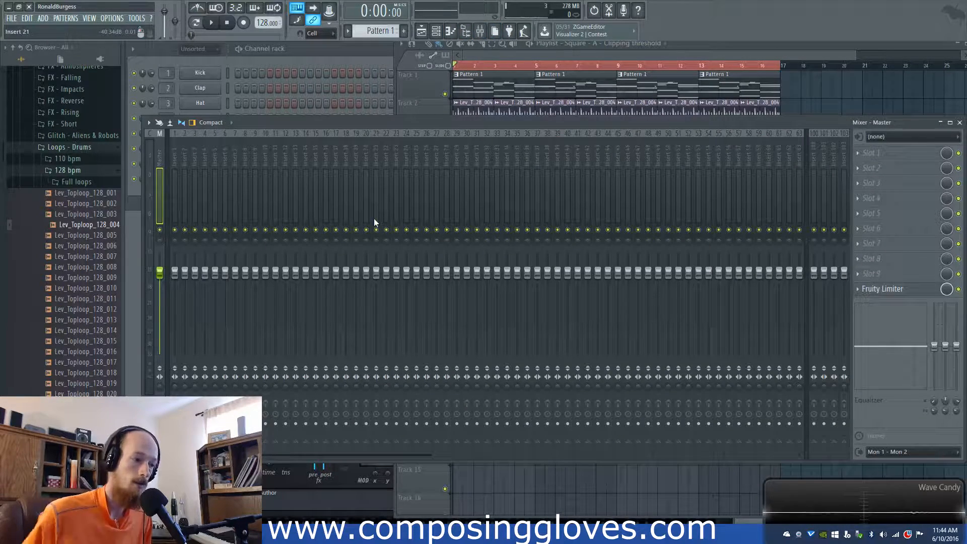
{"action": "left_click", "coordinate": [446, 56]}
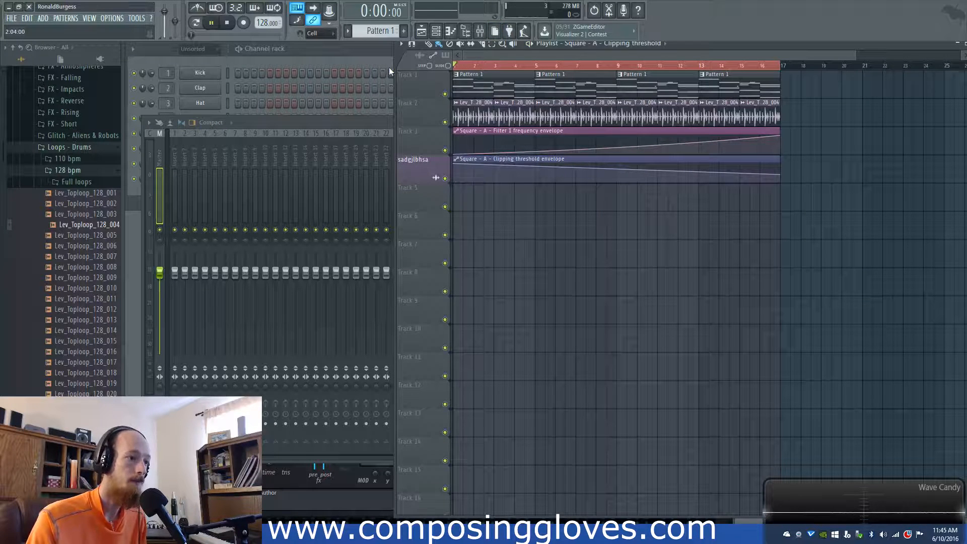
{"action": "key", "text": "space"}
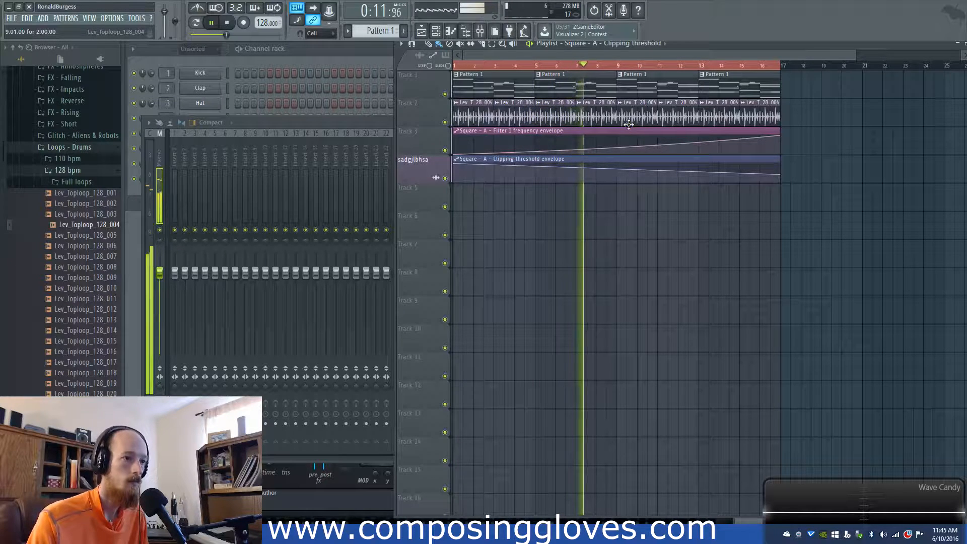
{"action": "left_click", "coordinate": [698, 66]}
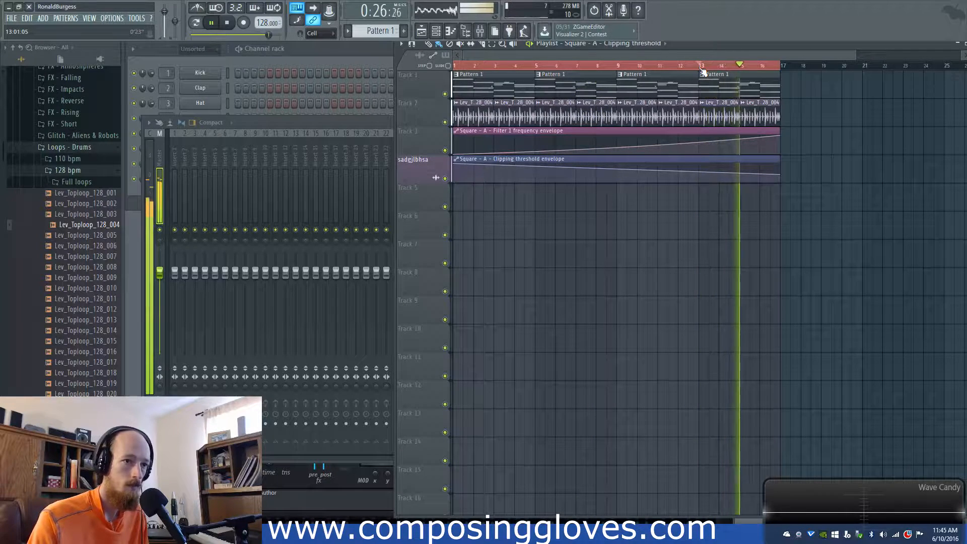
{"action": "left_click", "coordinate": [730, 66]}
{"action": "key", "text": "space"}
{"action": "left_click", "coordinate": [733, 66]}
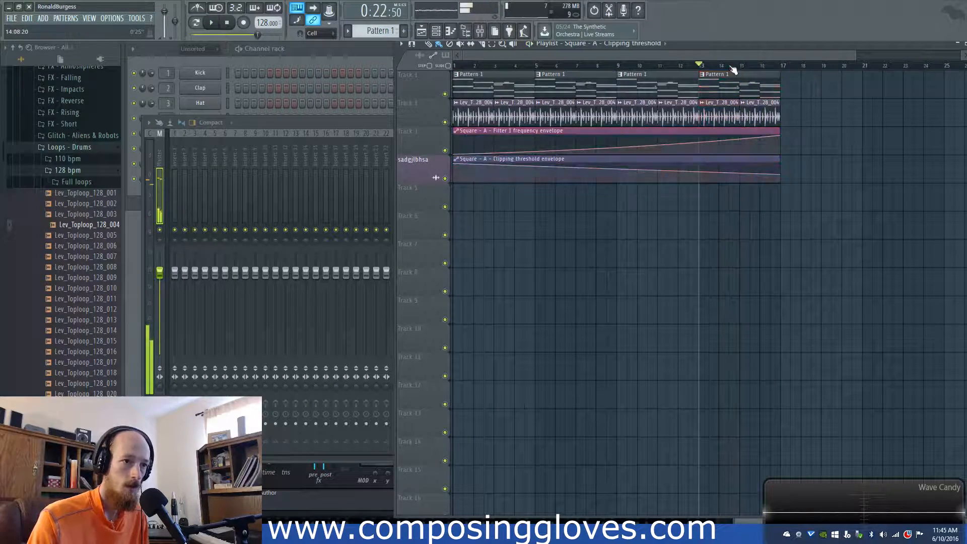
{"action": "left_click", "coordinate": [782, 65]}
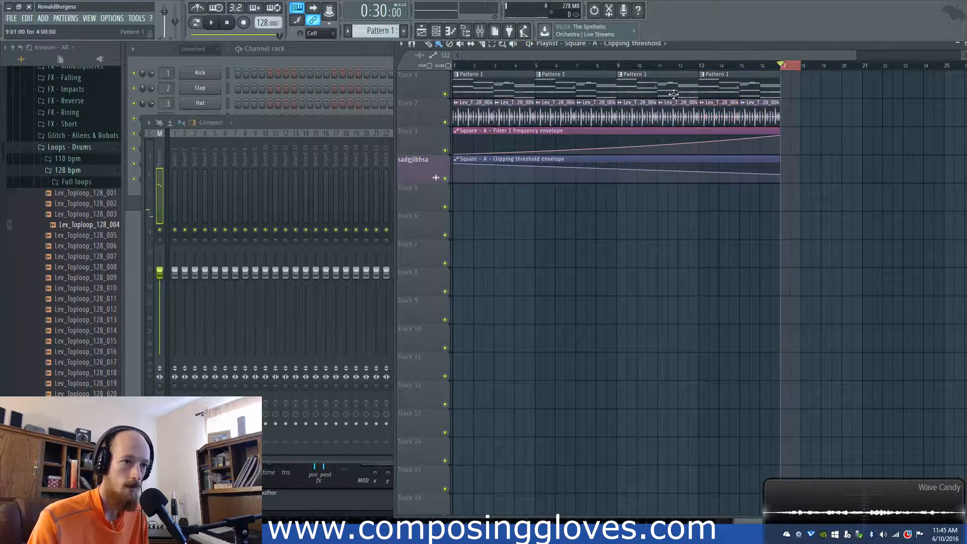
Step: Add a new Harmor channel to the channel rack
{"action": "left_click", "coordinate": [258, 59]}
{"action": "left_click", "coordinate": [200, 148]}
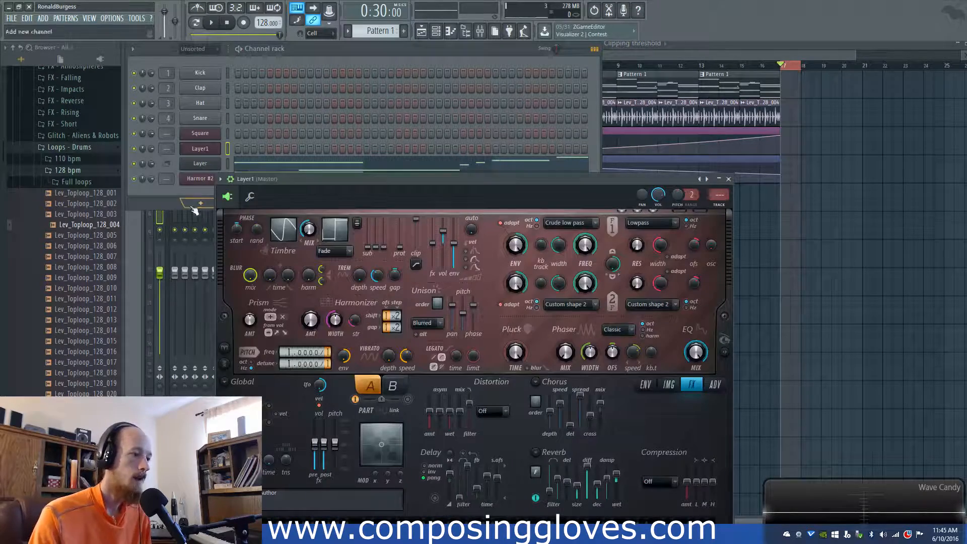
{"action": "left_click", "coordinate": [200, 203]}
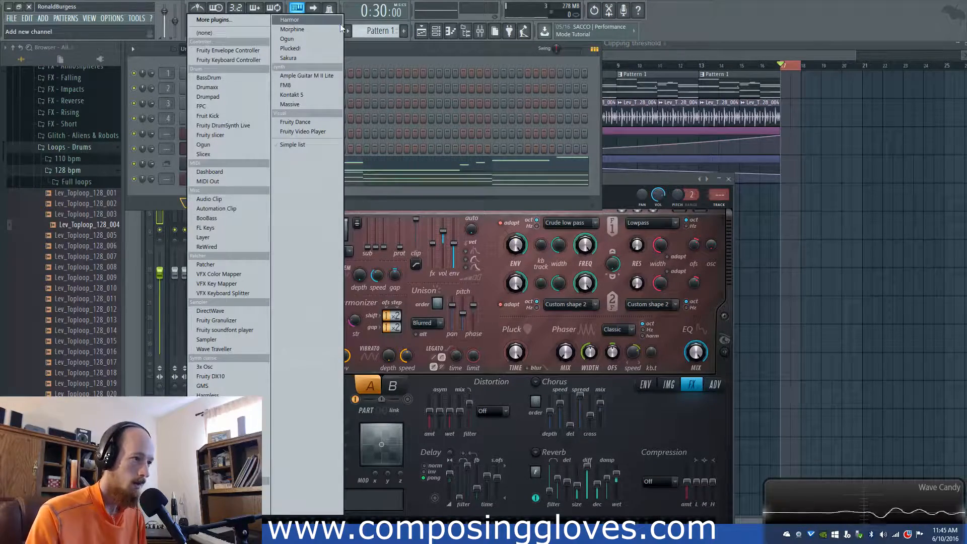
{"action": "left_click", "coordinate": [322, 20]}
{"action": "left_click_drag", "start_coordinate": [355, 95], "coordinate": [487, 102]}
Step: Set the new Harmor's filter 1 shape to Crude band pass, trying Crude band stop and Crude high pass first
{"action": "left_click", "coordinate": [618, 144]}
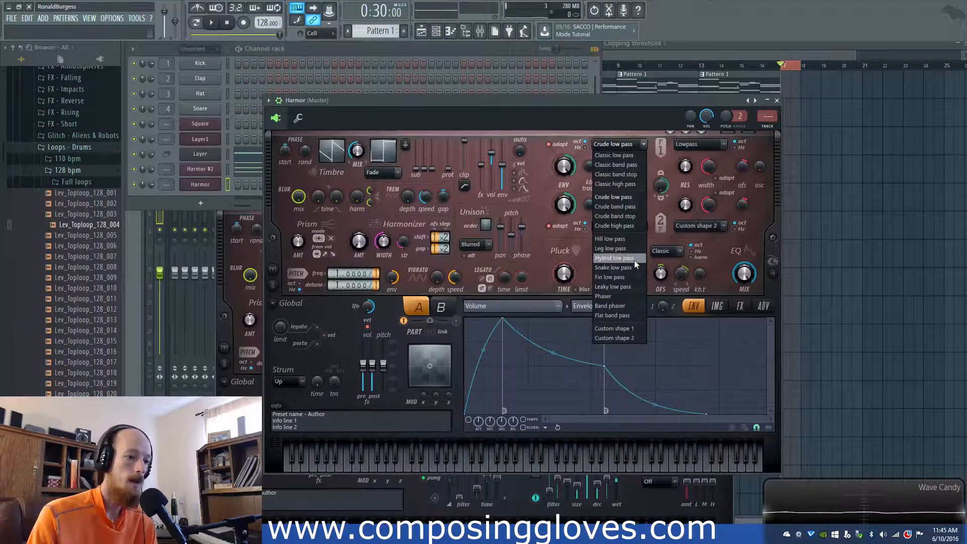
{"action": "left_click", "coordinate": [635, 215]}
{"action": "left_click", "coordinate": [632, 145]}
{"action": "left_click", "coordinate": [625, 229]}
{"action": "left_click", "coordinate": [623, 146]}
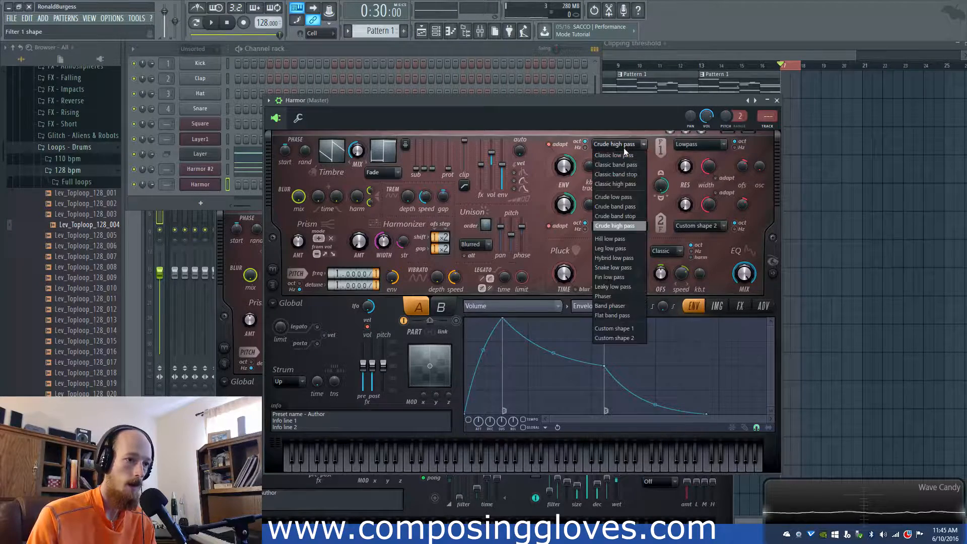
{"action": "left_click", "coordinate": [639, 208]}
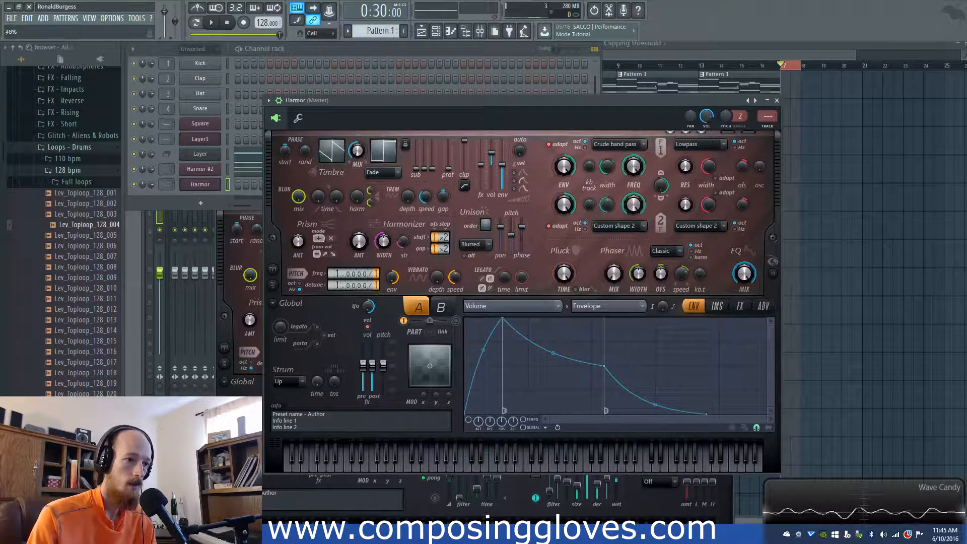
Step: Show Harmor's spectral display and adjust the filter 1 frequency while playing test notes
{"action": "left_click", "coordinate": [776, 273]}
{"action": "left_click_drag", "start_coordinate": [666, 98], "coordinate": [528, 69]}
{"action": "left_click", "coordinate": [636, 249]}
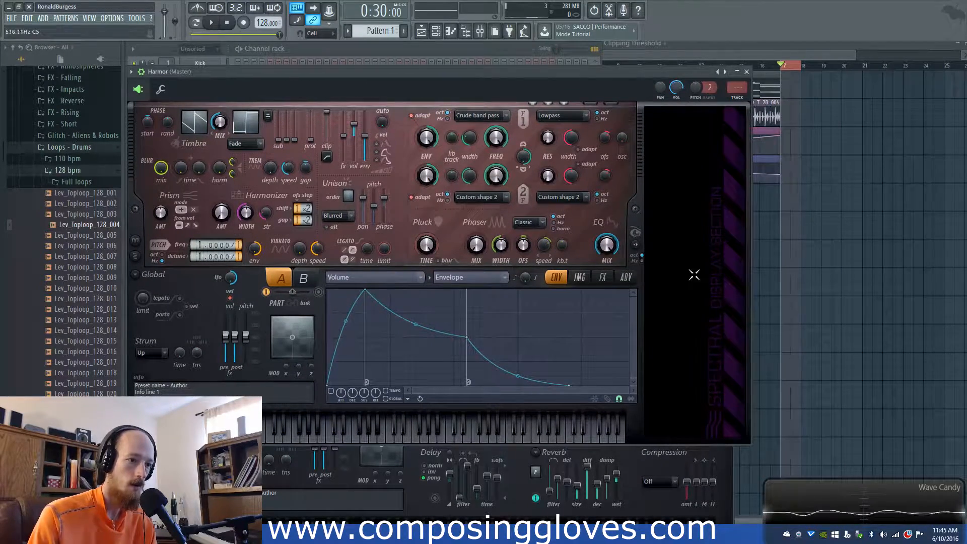
{"action": "left_click_drag", "start_coordinate": [496, 139], "coordinate": [496, 182]}
{"action": "left_click_drag", "start_coordinate": [495, 139], "coordinate": [469, 125]}
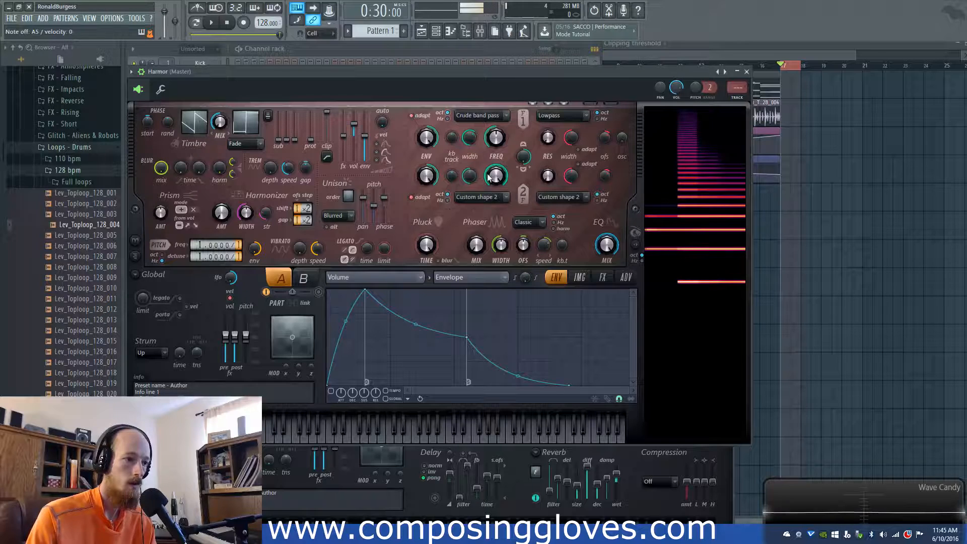
Step: Set the new Harmor's filter 2 shape to Crude high pass
{"action": "left_click", "coordinate": [504, 197]}
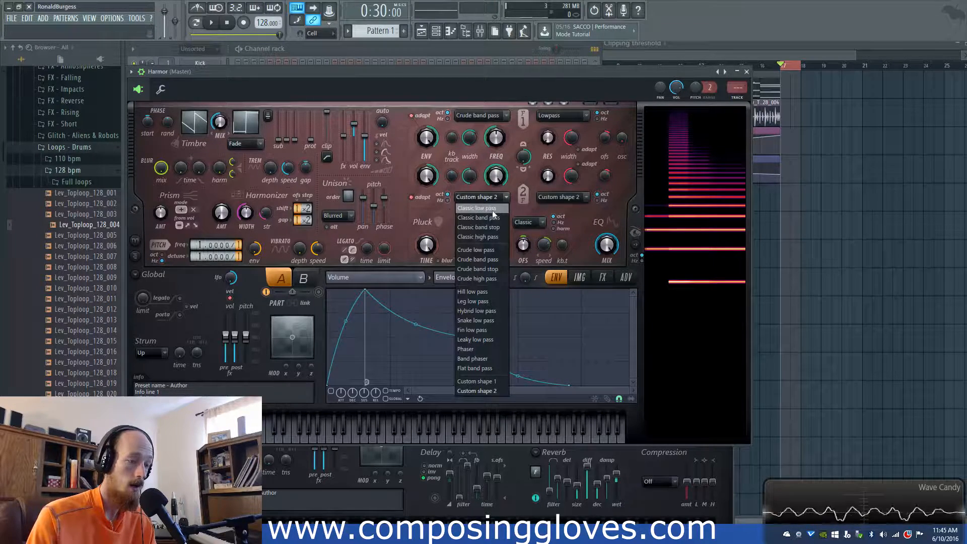
{"action": "left_click", "coordinate": [475, 151]}
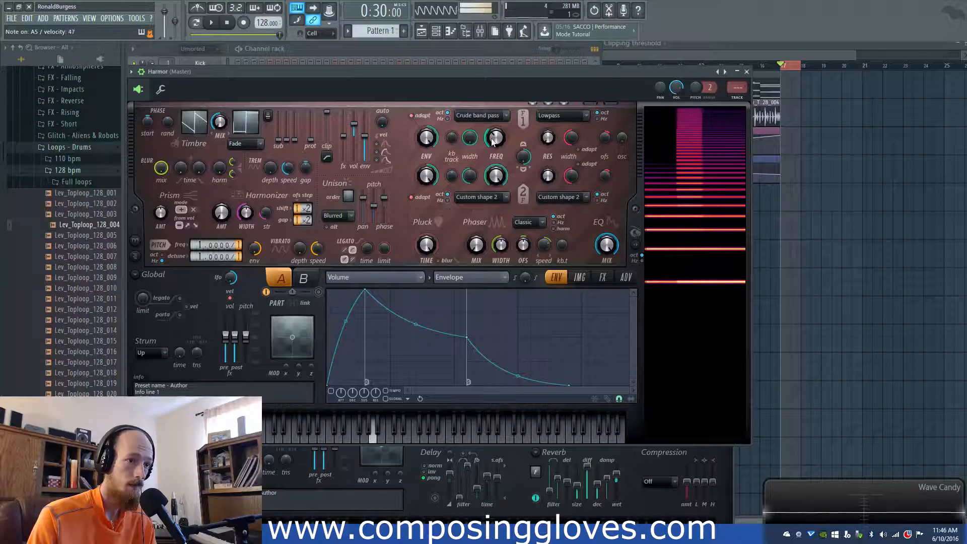
{"action": "left_click", "coordinate": [490, 197]}
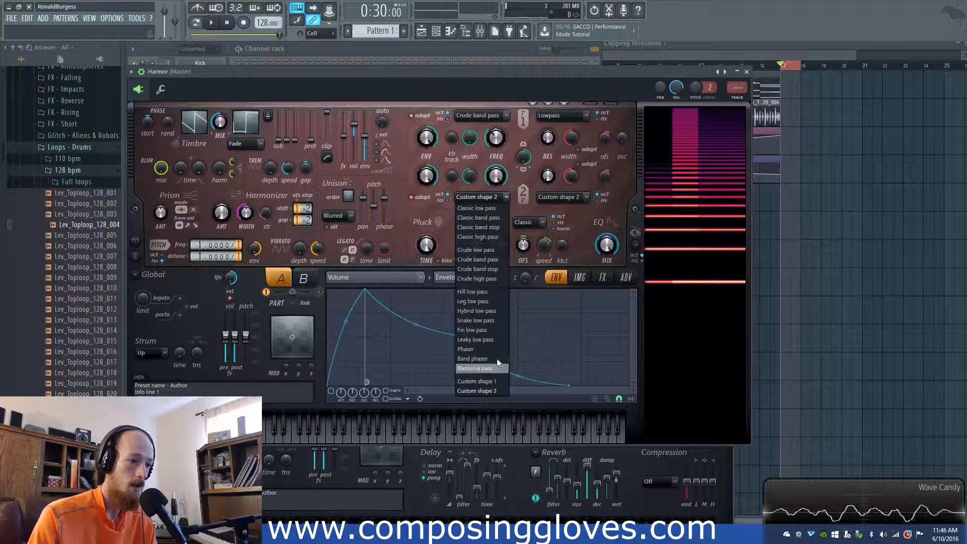
{"action": "left_click", "coordinate": [498, 281]}
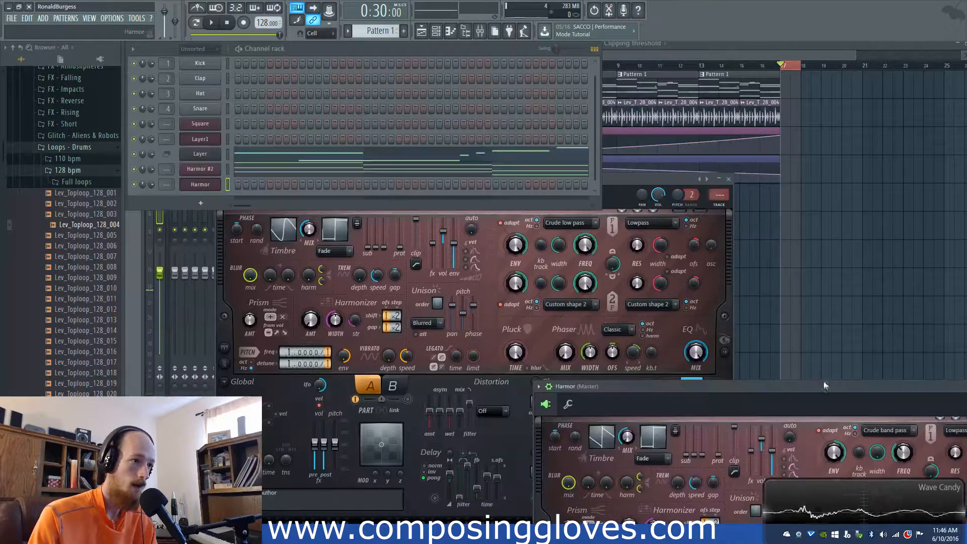
Step: Move the new Harmor channel directly above the Layer channel and rename it "High End"
{"action": "left_click_drag", "start_coordinate": [208, 188], "coordinate": [202, 155]}
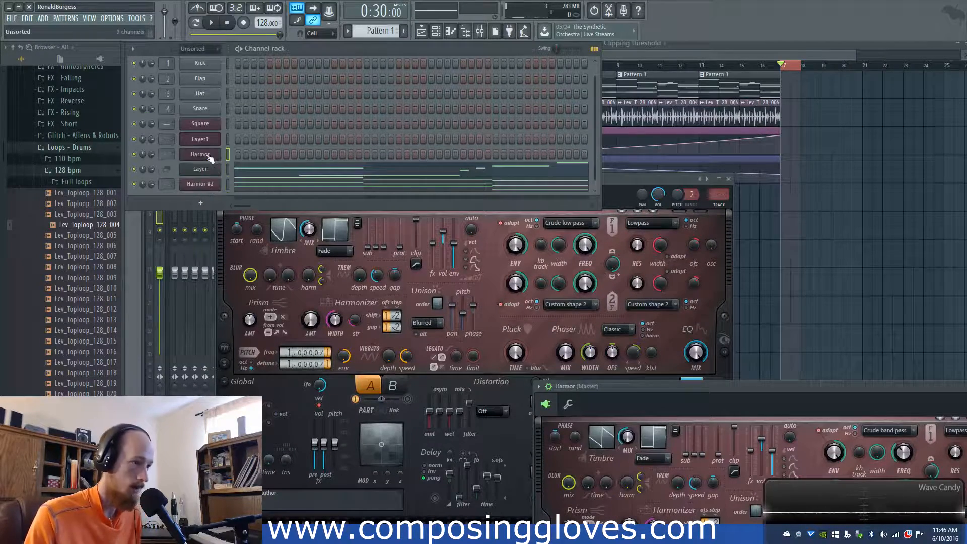
{"action": "right_click", "coordinate": [214, 151]}
{"action": "left_click", "coordinate": [274, 171]}
{"action": "type", "text": "High End"}
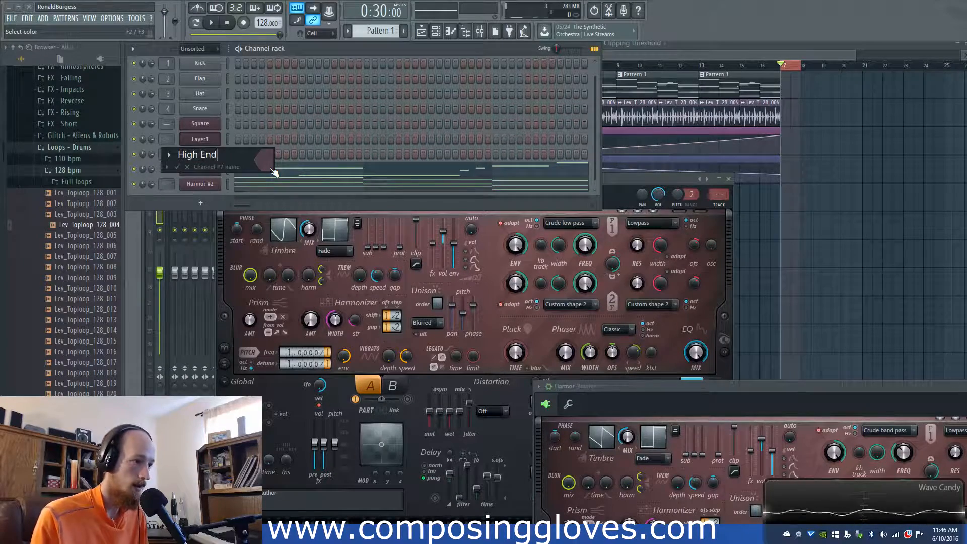
{"action": "key", "text": "Return"}
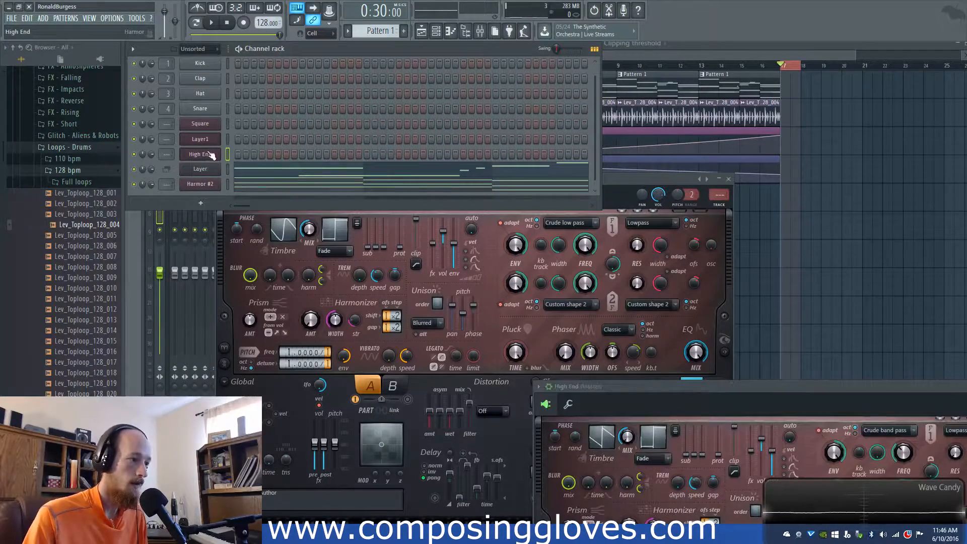
Step: Bring the High End synth back into view and turn on its reverb effect
{"action": "left_click_drag", "start_coordinate": [755, 386], "coordinate": [362, 72]}
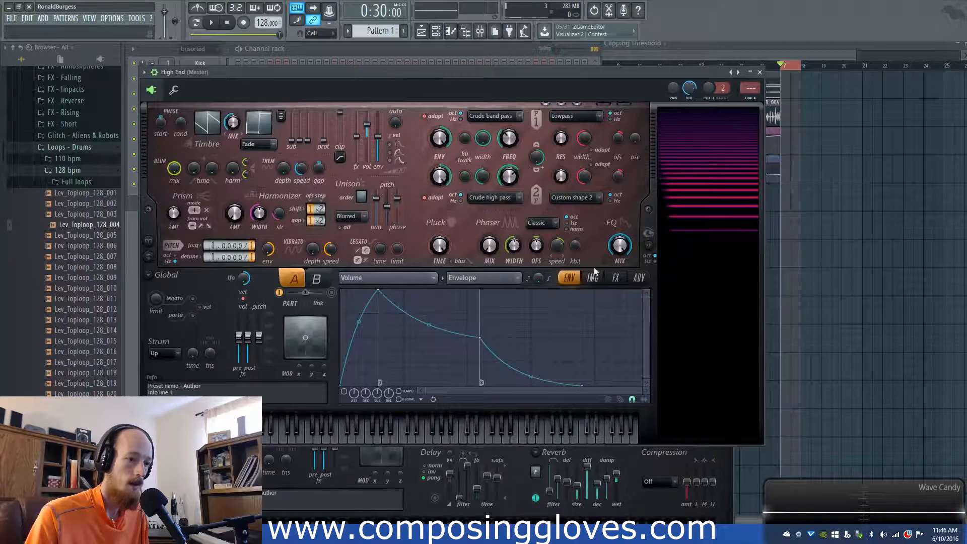
{"action": "left_click", "coordinate": [616, 277]}
{"action": "left_click", "coordinate": [459, 391]}
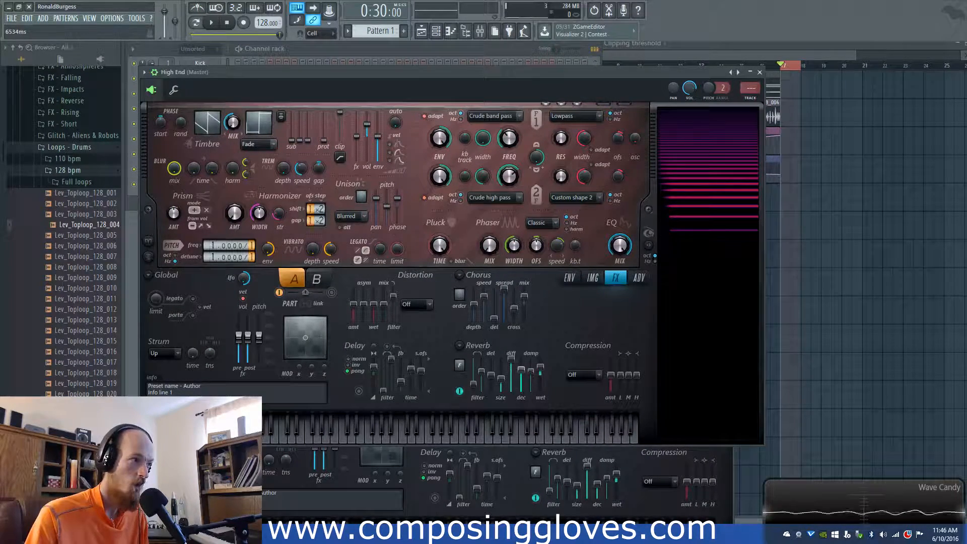
Step: Make Square, Layer1 and High End the children of the Layer channel and reselect the Layer channel
{"action": "left_click_drag", "start_coordinate": [333, 71], "coordinate": [625, 251]}
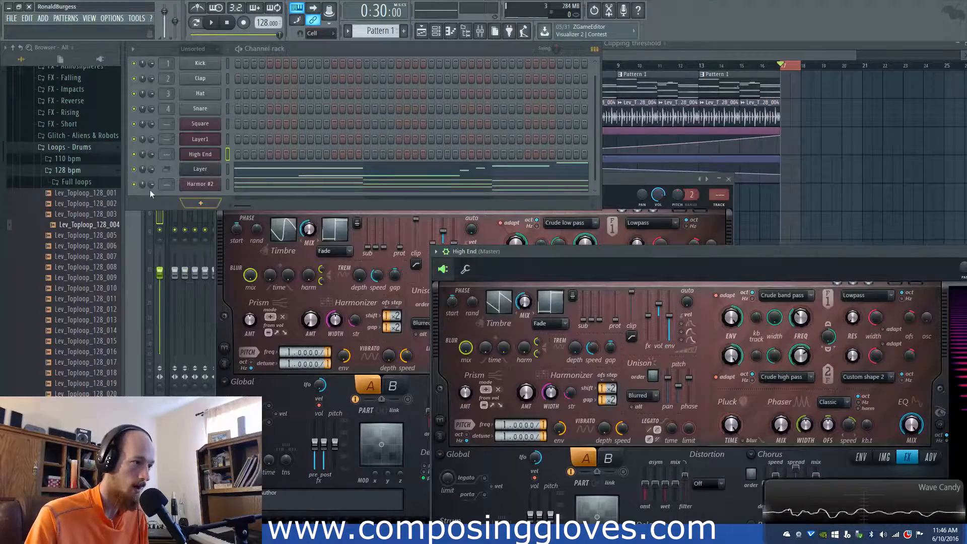
{"action": "left_click", "coordinate": [170, 198]}
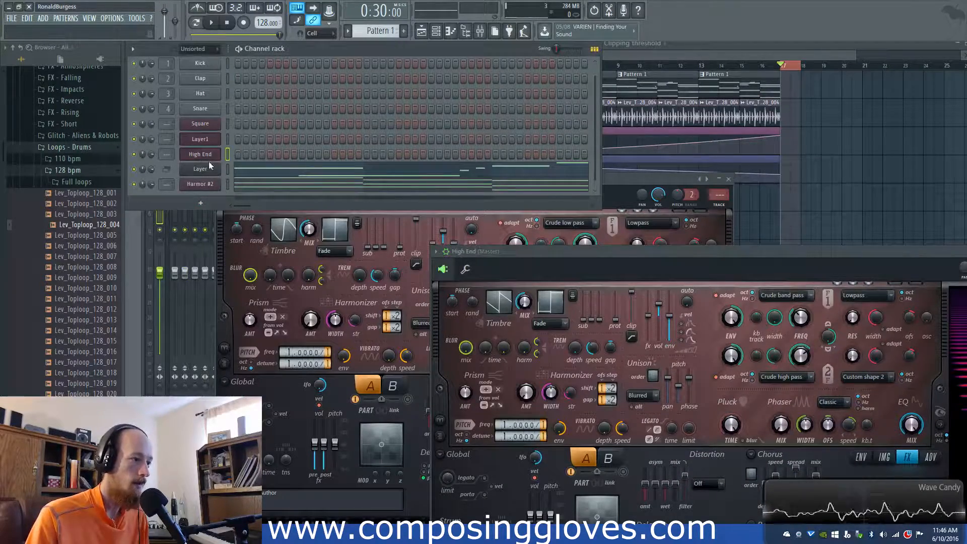
{"action": "left_click", "coordinate": [209, 166]}
{"action": "left_click", "coordinate": [514, 211]}
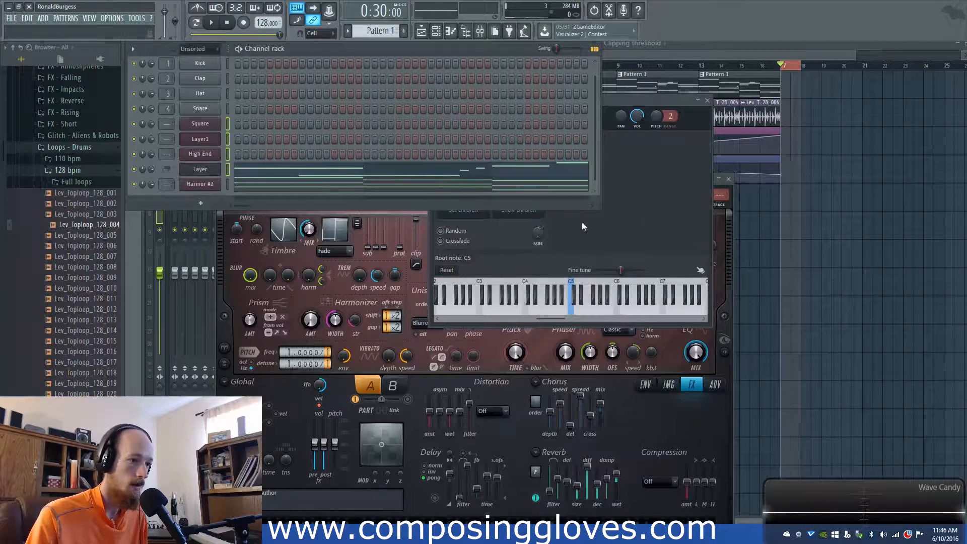
{"action": "left_click", "coordinate": [557, 226]}
{"action": "left_click", "coordinate": [217, 172]}
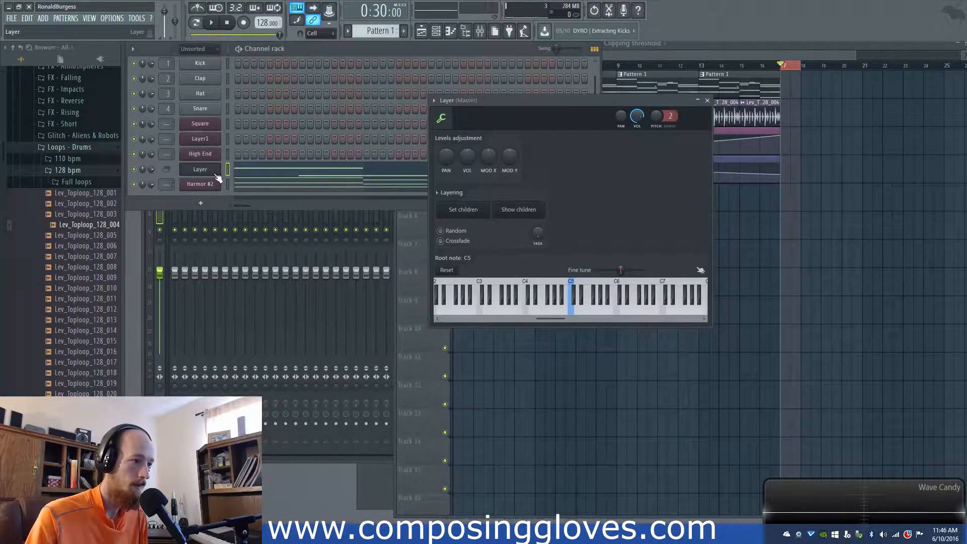
Step: Position playback in bar 15 and reopen the Layer channel to audition the combined lead
{"action": "left_click", "coordinate": [636, 69]}
{"action": "left_click", "coordinate": [752, 66]}
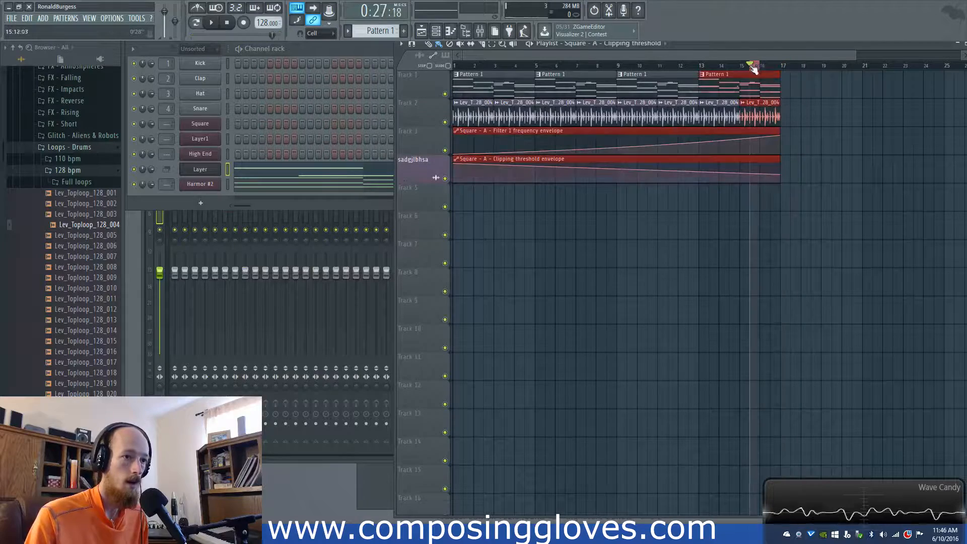
{"action": "left_click", "coordinate": [218, 169]}
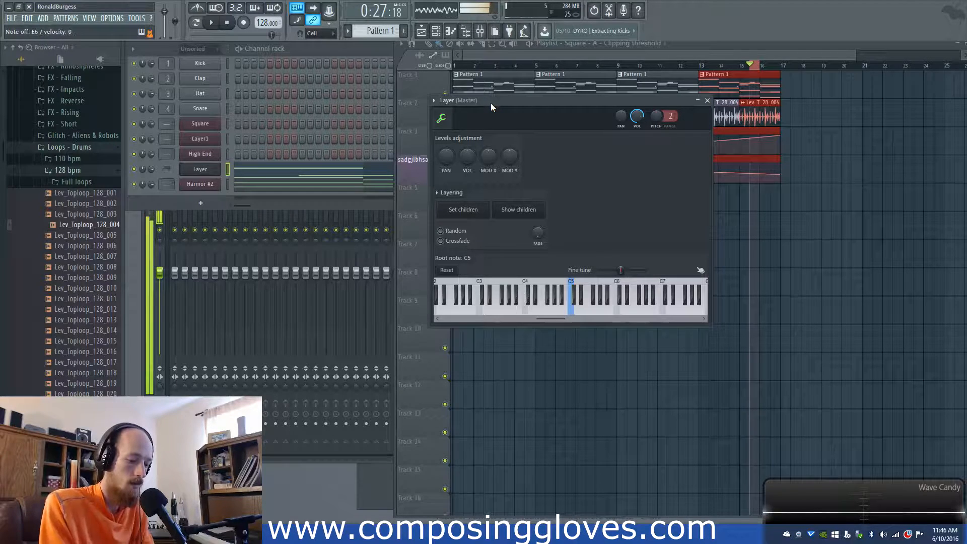
Step: Reopen the High End synth, raise its phaser mix to about 34% and bring its whole window into view
{"action": "left_click", "coordinate": [212, 157]}
{"action": "left_click_drag", "start_coordinate": [584, 250], "coordinate": [510, 166]}
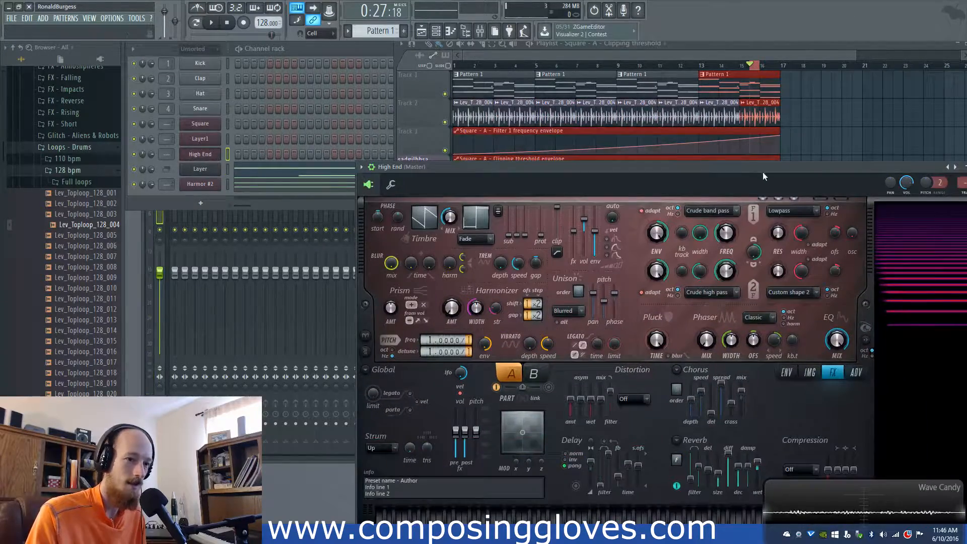
{"action": "left_click_drag", "start_coordinate": [762, 175], "coordinate": [521, 132]}
{"action": "left_click", "coordinate": [693, 107]}
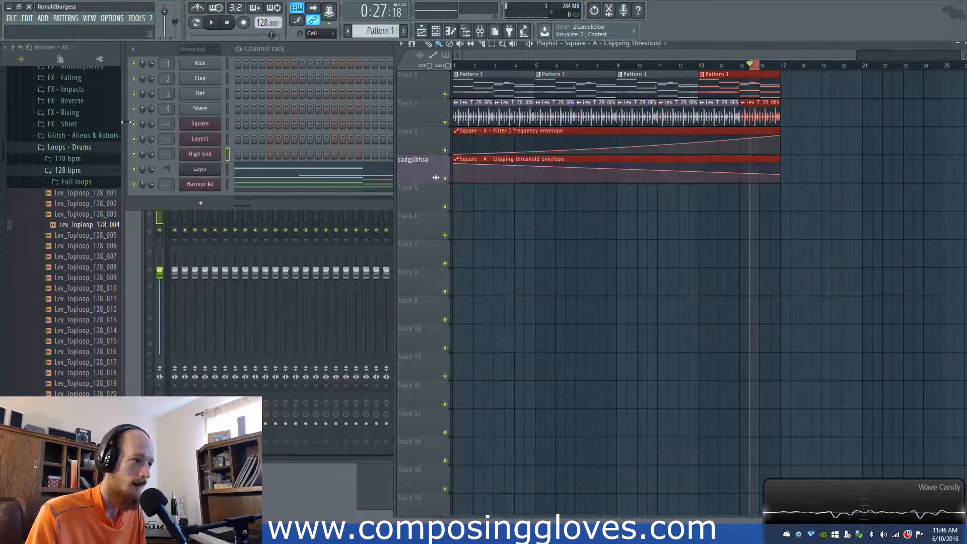
{"action": "left_click", "coordinate": [208, 157]}
{"action": "left_click_drag", "start_coordinate": [383, 118], "coordinate": [414, 76]}
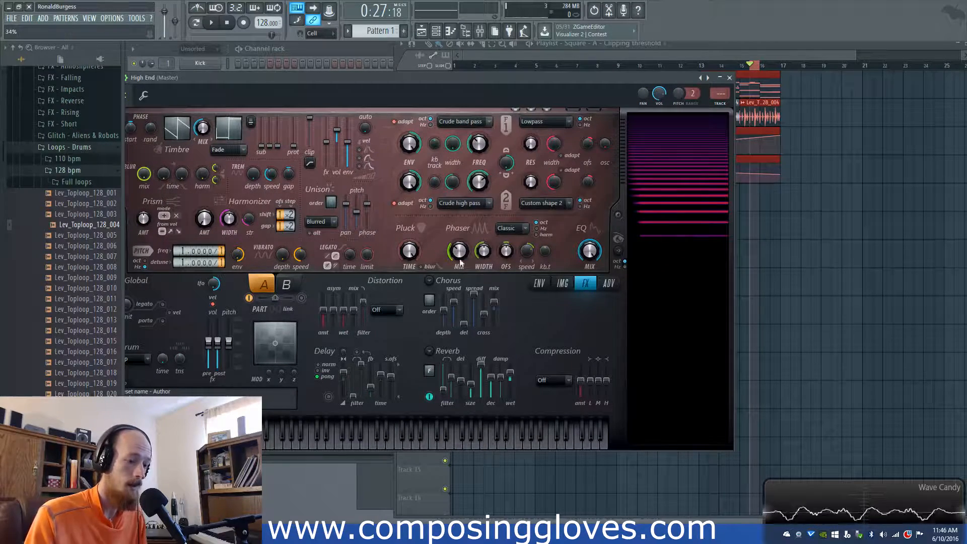
{"action": "left_click_drag", "start_coordinate": [314, 79], "coordinate": [391, 82]}
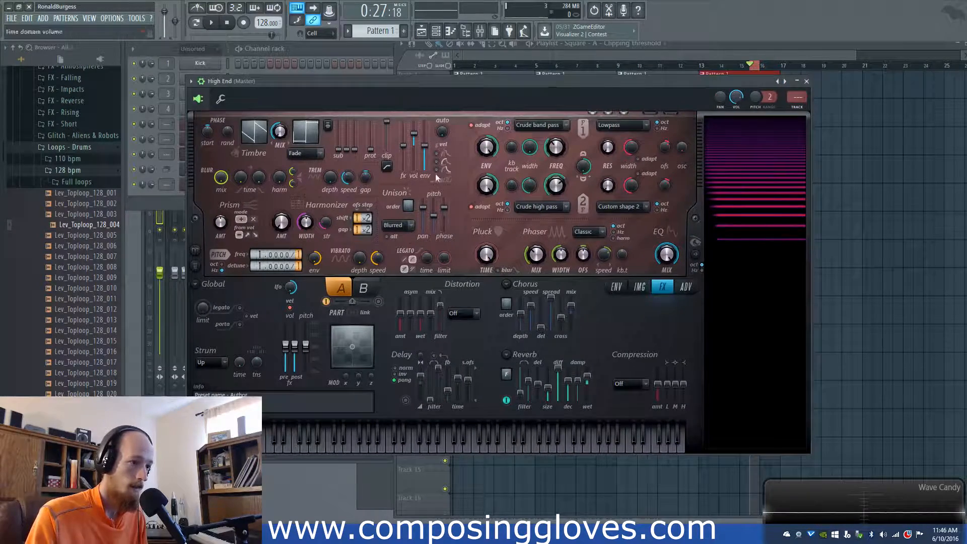
Step: Add another Harmor channel and move it up the channel rack to sit directly below High End
{"action": "left_click", "coordinate": [141, 200]}
{"action": "left_click", "coordinate": [196, 203]}
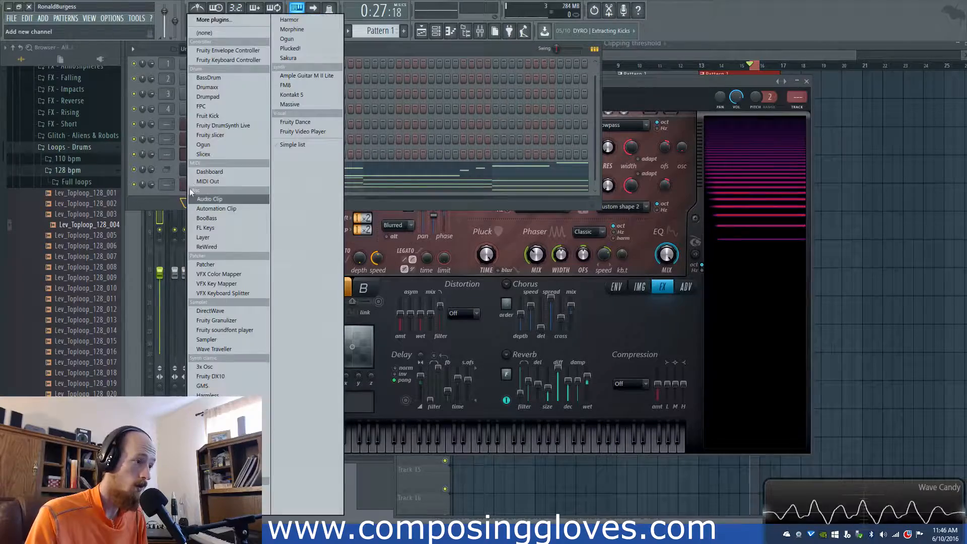
{"action": "left_click", "coordinate": [325, 20]}
{"action": "left_click_drag", "start_coordinate": [376, 125], "coordinate": [495, 135]}
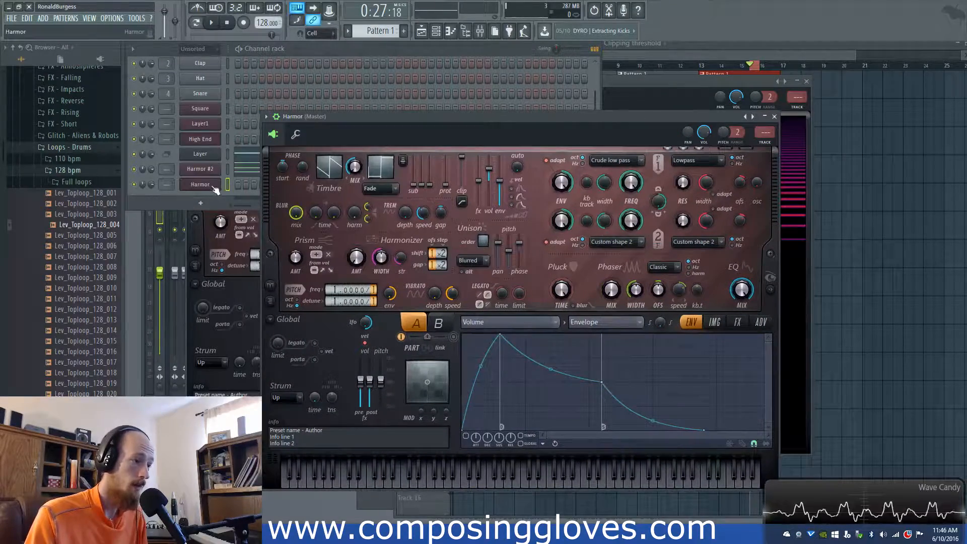
{"action": "scroll", "coordinate": [213, 187], "scroll_direction": "up", "scroll_amount": 2}
{"action": "left_click", "coordinate": [210, 154]}
{"action": "left_click", "coordinate": [210, 124]}
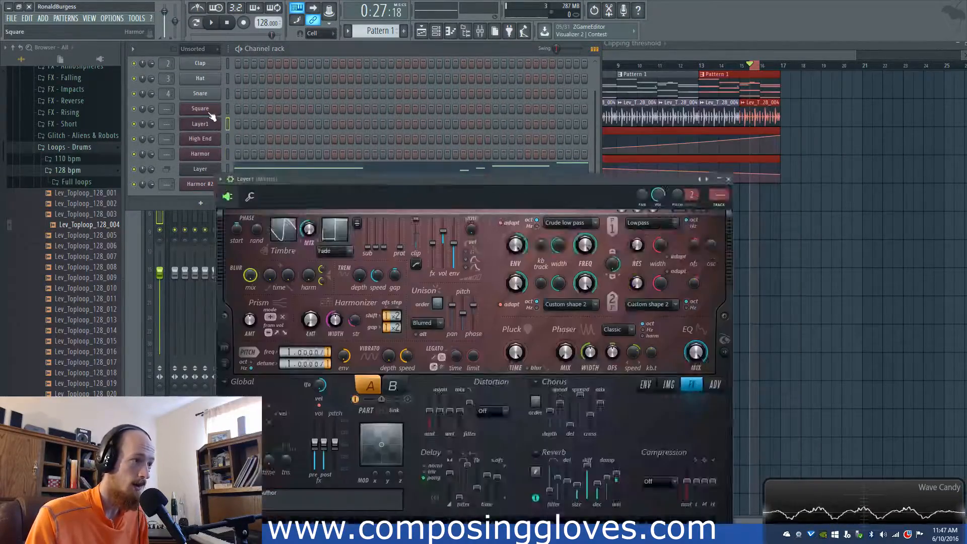
Step: Rename the new Harmor channel between High End and Layer as Pluck
{"action": "left_click", "coordinate": [207, 151]}
{"action": "right_click", "coordinate": [218, 153]}
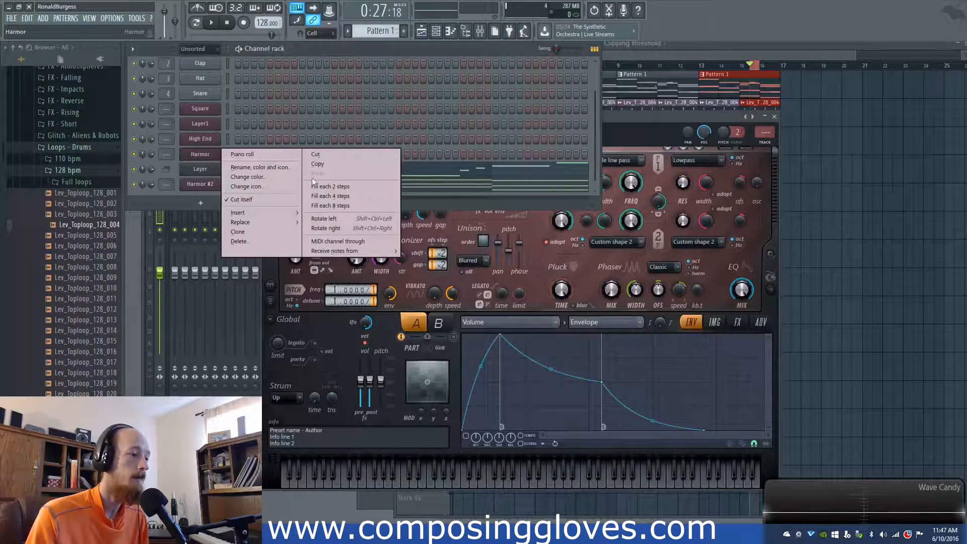
{"action": "left_click", "coordinate": [259, 167]}
{"action": "type", "text": "P"}
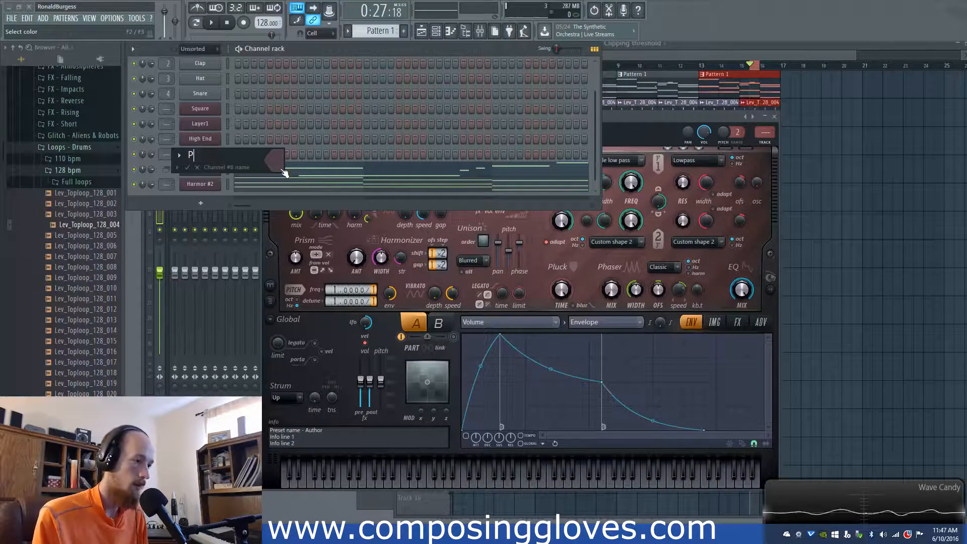
{"action": "key", "text": "Return"}
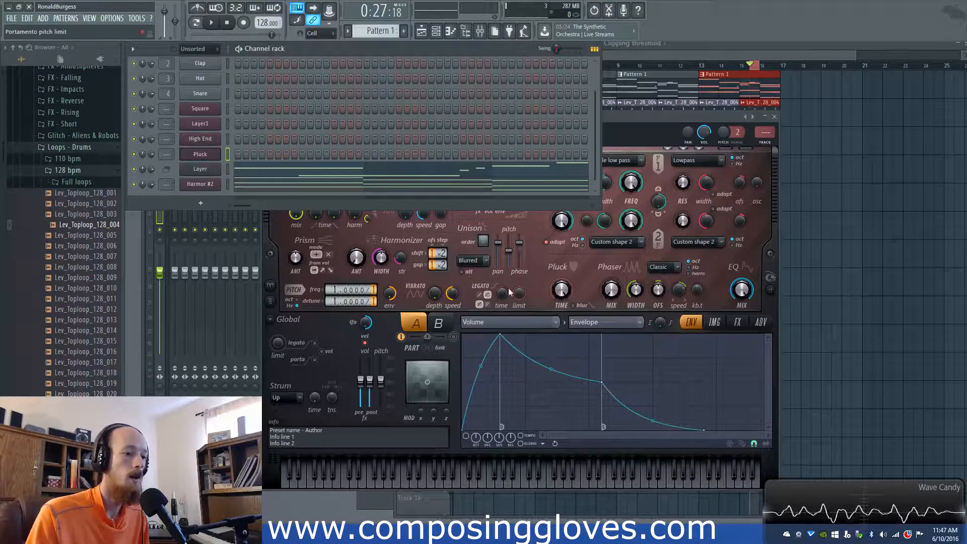
Step: Raise the Pluck synth's harmonizer amount and set its compression effect to Heating
{"action": "left_click", "coordinate": [580, 310]}
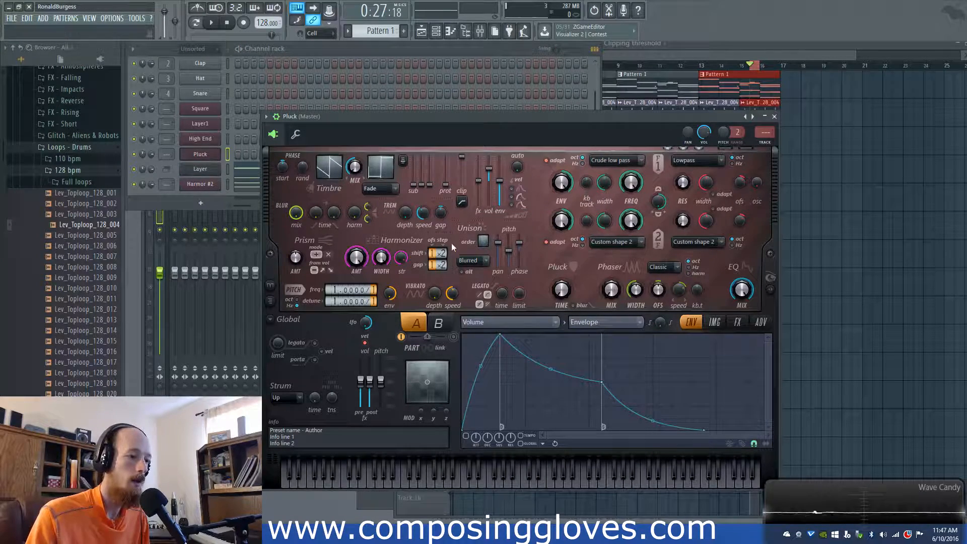
{"action": "left_click", "coordinate": [738, 322]}
{"action": "left_click", "coordinate": [758, 322]}
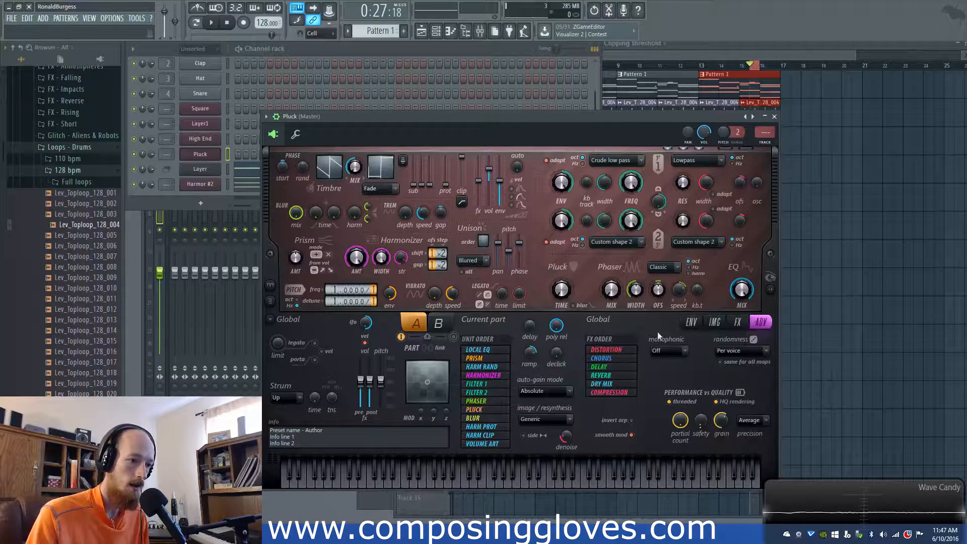
{"action": "left_click", "coordinate": [737, 322]}
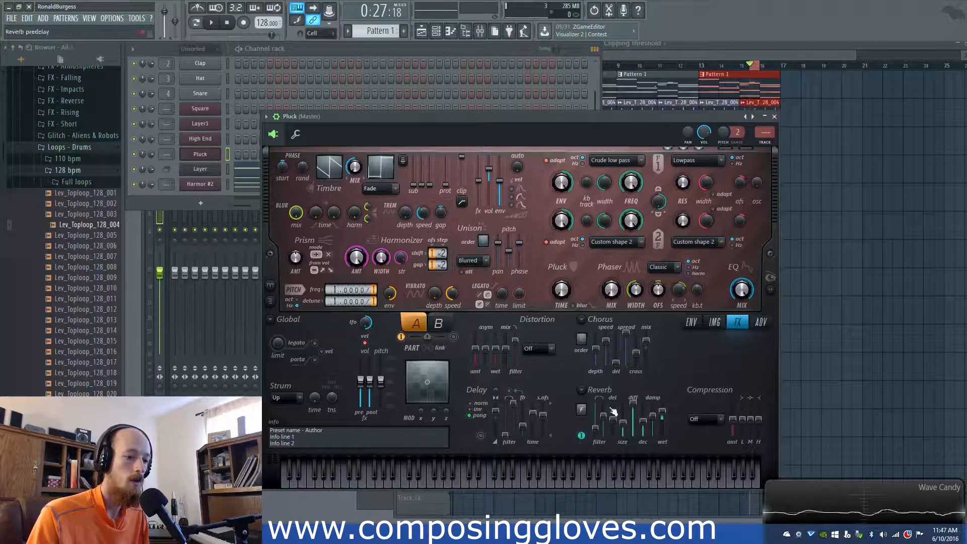
{"action": "left_click", "coordinate": [705, 419]}
{"action": "left_click", "coordinate": [703, 453]}
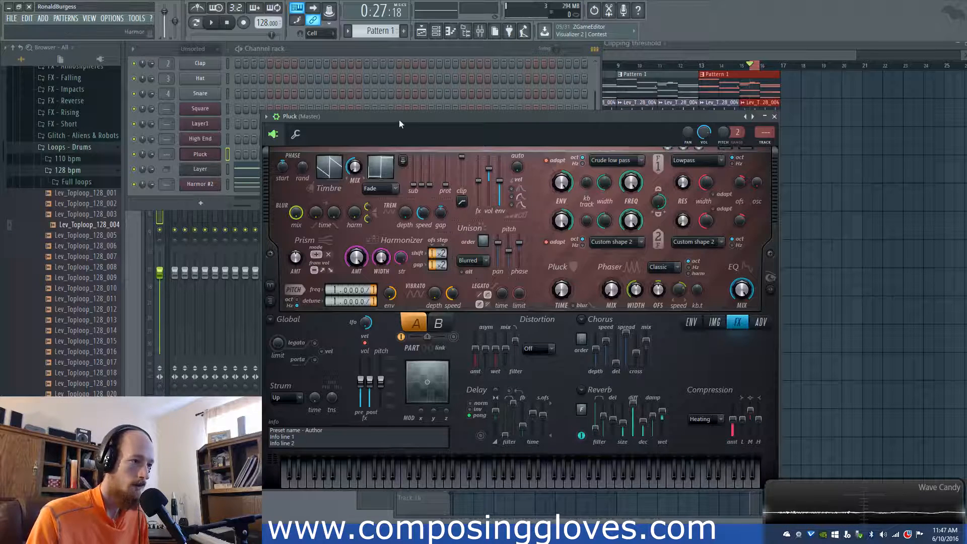
Step: Extend the playlist's time selection across bars 1 to 16 and reopen the Pluck synth
{"action": "left_click_drag", "start_coordinate": [398, 119], "coordinate": [500, 137]}
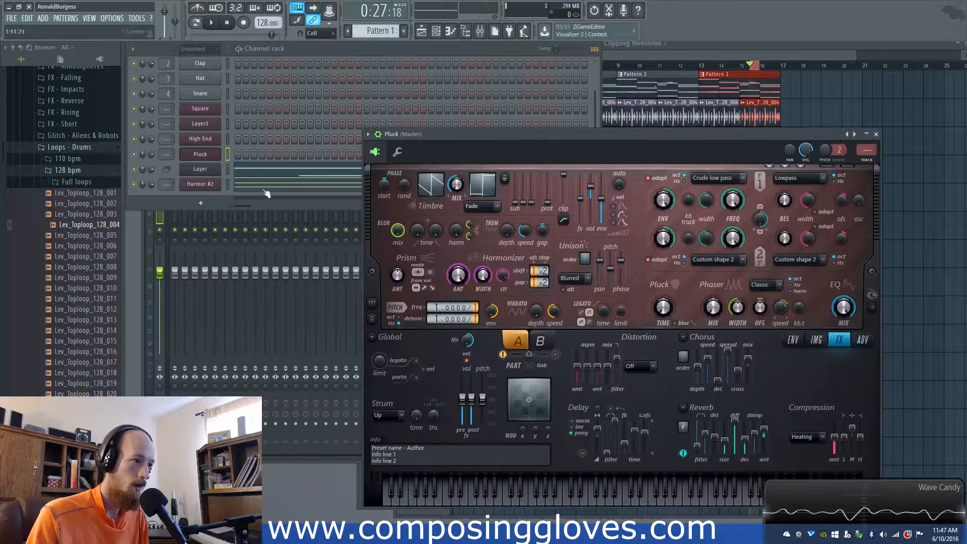
{"action": "right_click", "coordinate": [200, 159]}
{"action": "key", "text": "Escape"}
{"action": "left_click", "coordinate": [690, 54]}
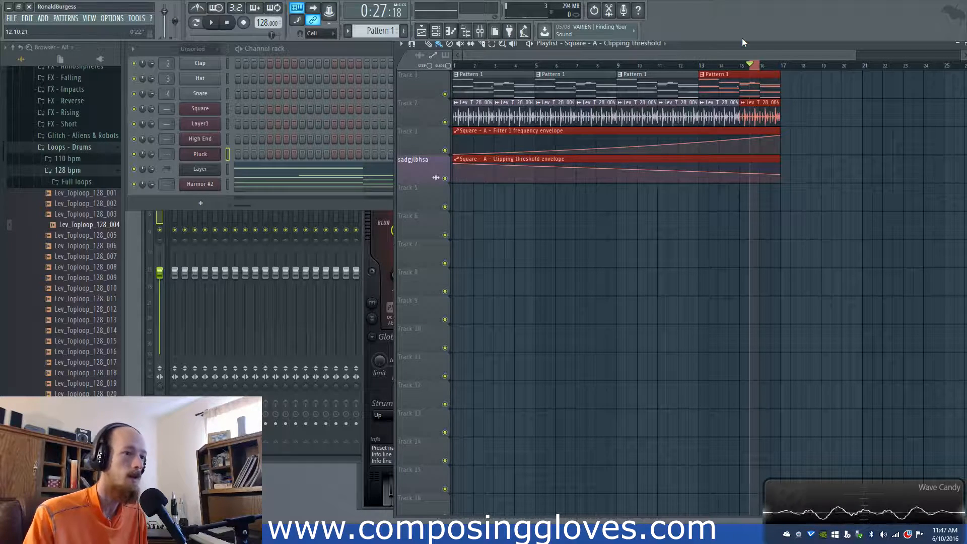
{"action": "left_click_drag", "start_coordinate": [771, 65], "coordinate": [740, 65]}
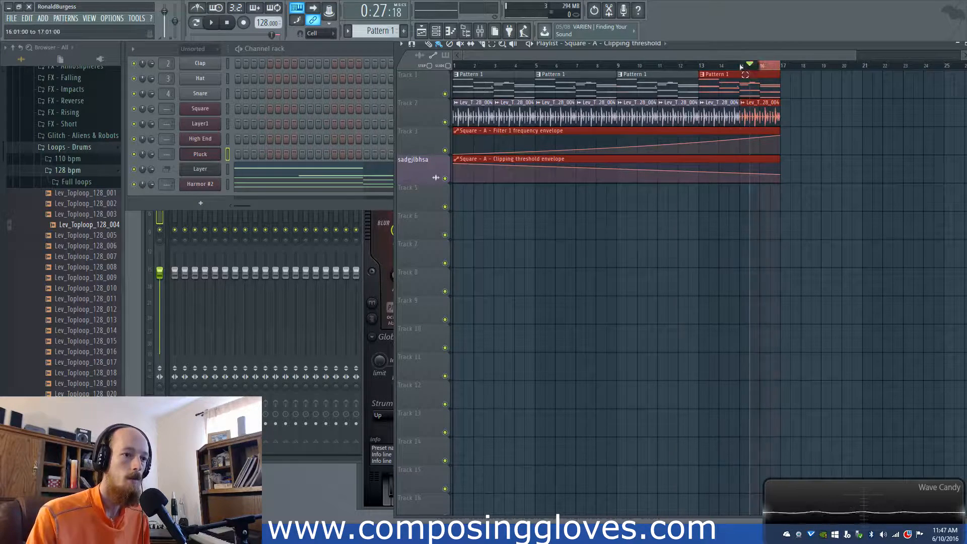
{"action": "left_click", "coordinate": [199, 154]}
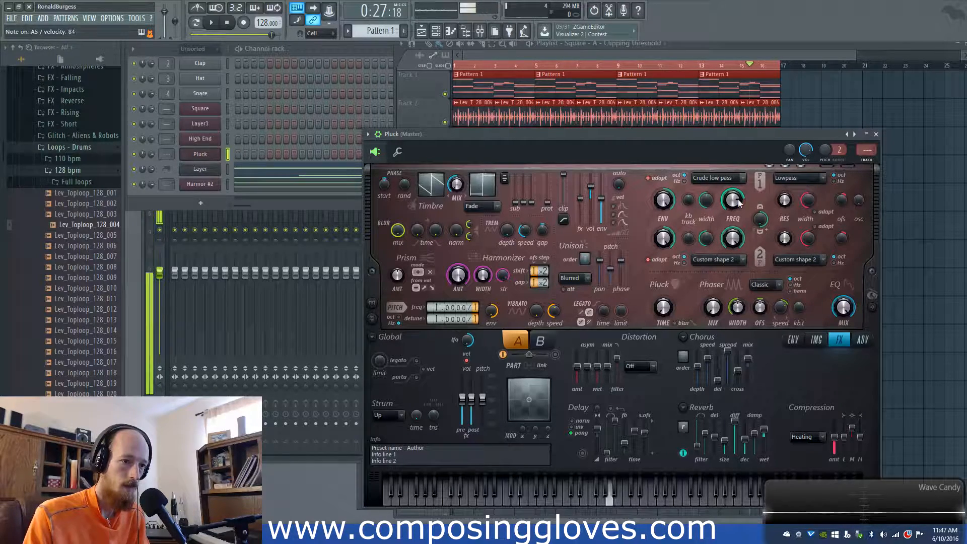
Step: Set Pluck's filter 1 to Classic high pass with its frequency at about 46%, and show the synth's visualizer
{"action": "left_click", "coordinate": [725, 177]}
{"action": "left_click", "coordinate": [733, 216]}
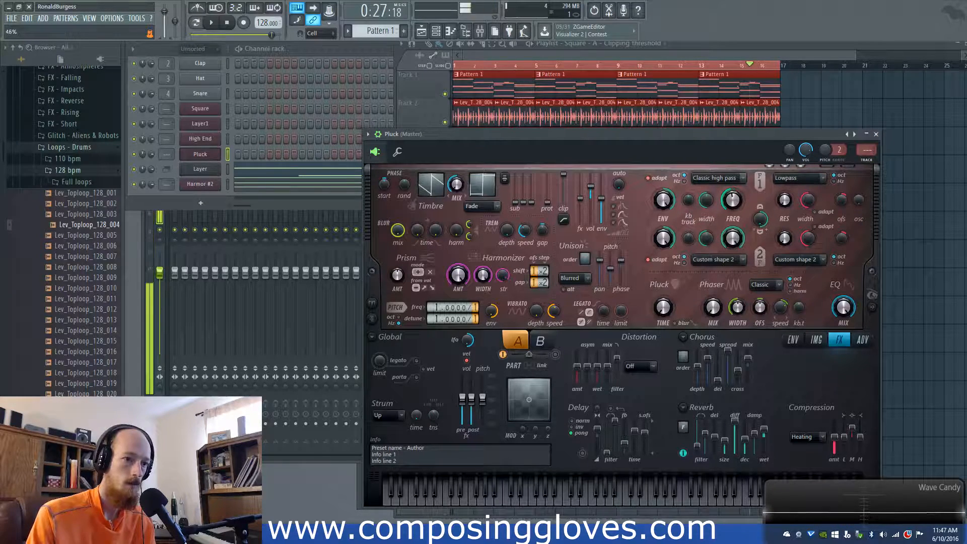
{"action": "left_click", "coordinate": [871, 306]}
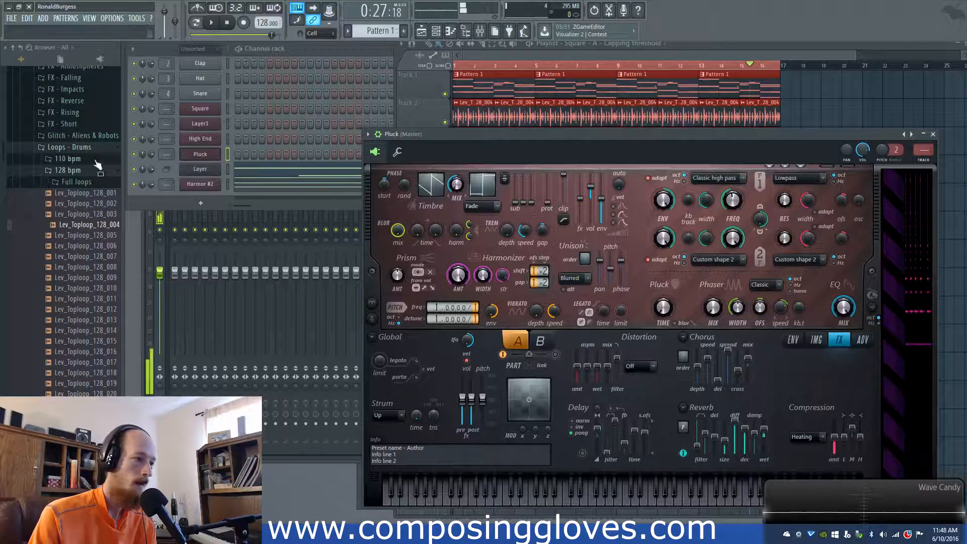
Step: Make Square, Layer1, High End and Pluck the children of the Layer channel and reselect the Layer channel
{"action": "left_click", "coordinate": [150, 209]}
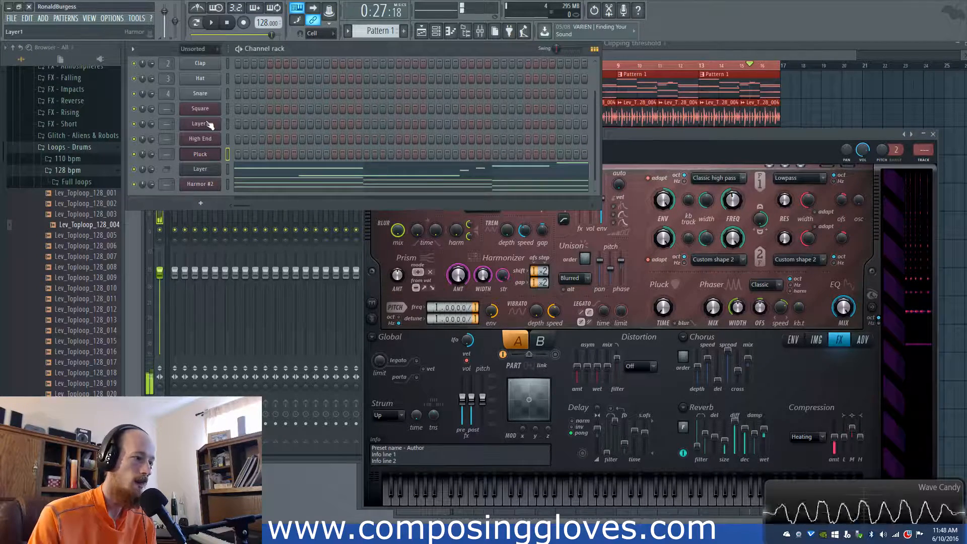
{"action": "left_click", "coordinate": [206, 154]}
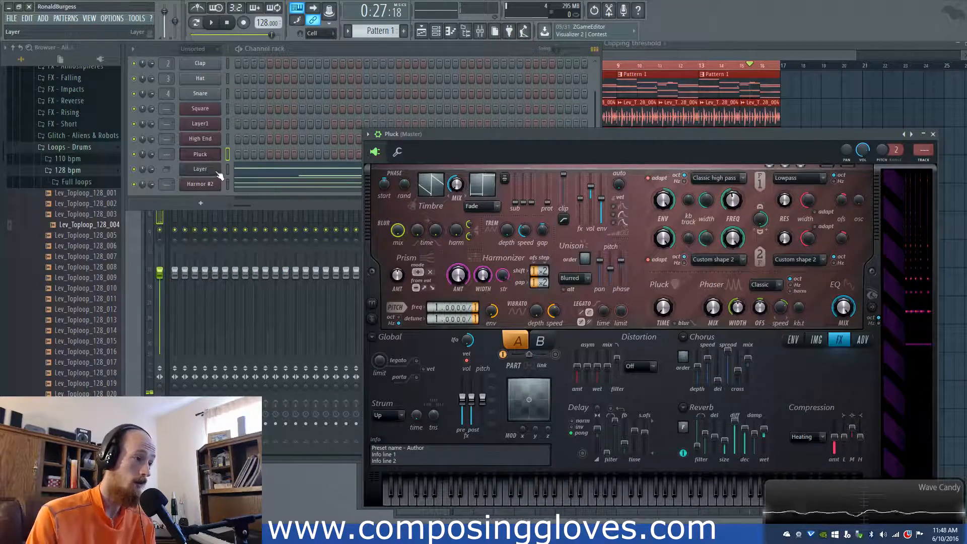
{"action": "left_click", "coordinate": [218, 170]}
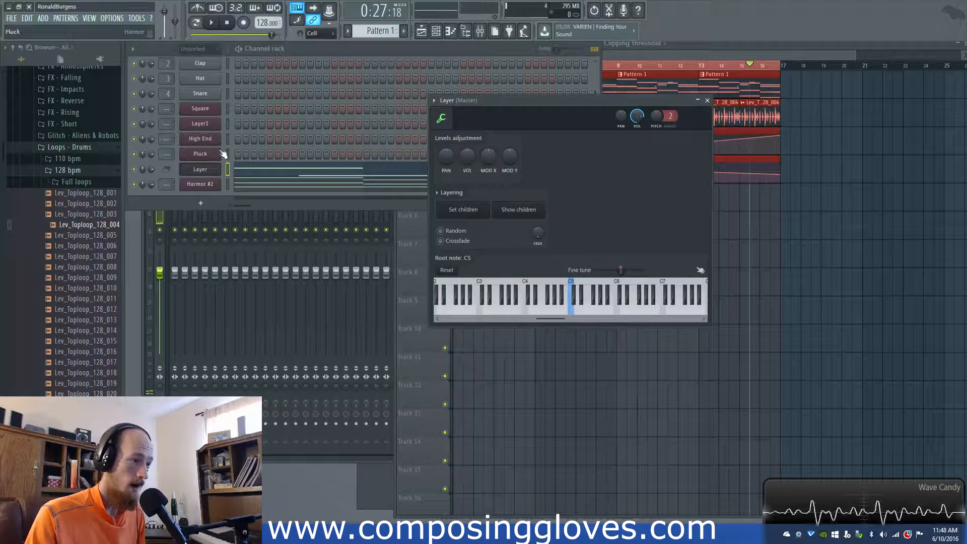
{"action": "left_click", "coordinate": [229, 110]}
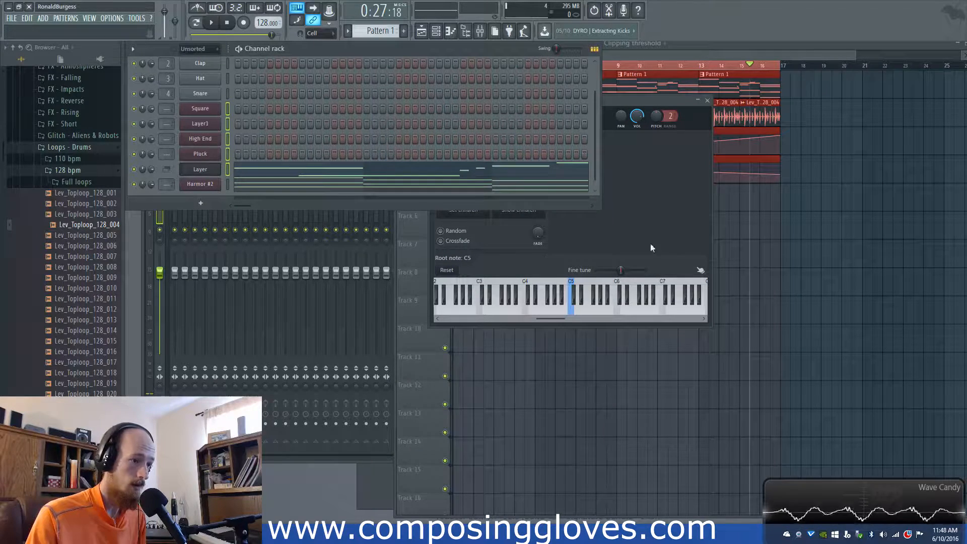
{"action": "left_click", "coordinate": [489, 220]}
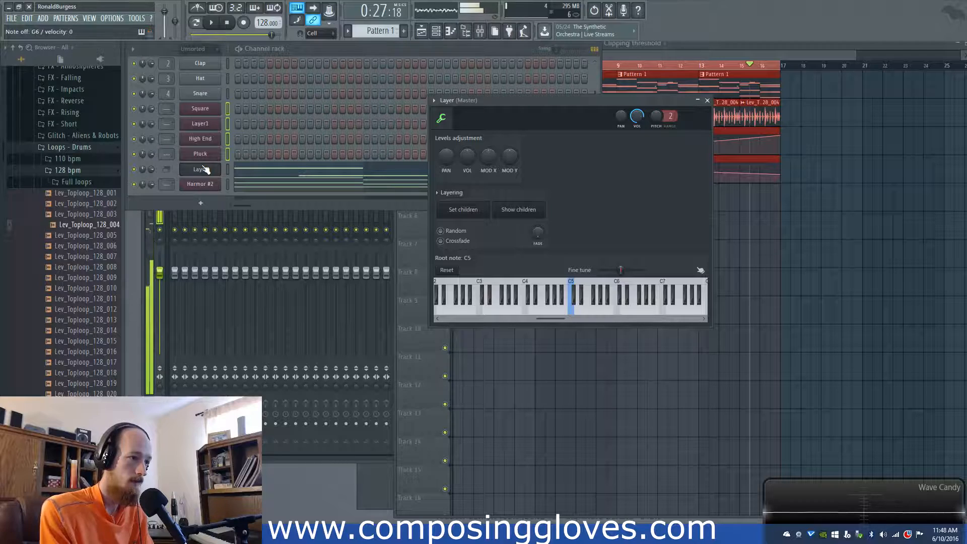
{"action": "left_click", "coordinate": [679, 79]}
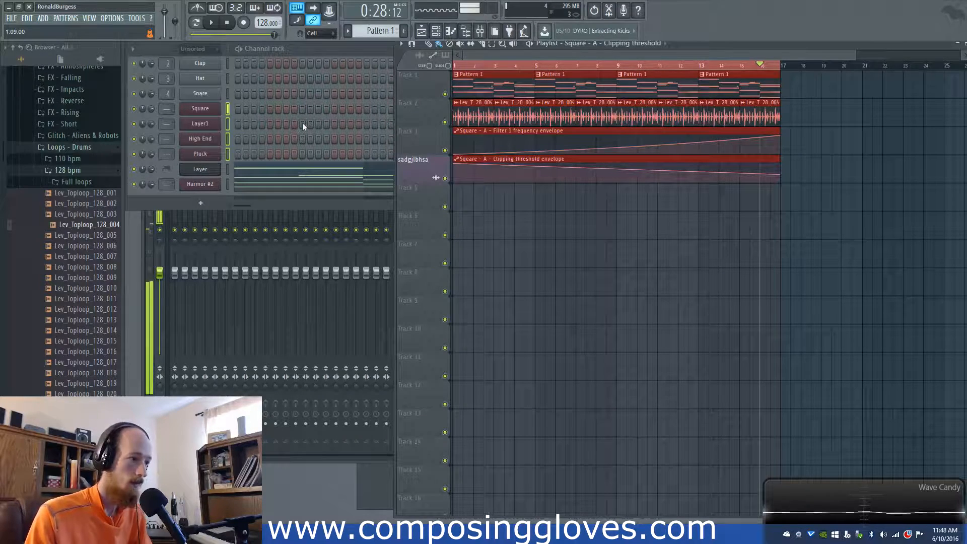
{"action": "left_click", "coordinate": [210, 169]}
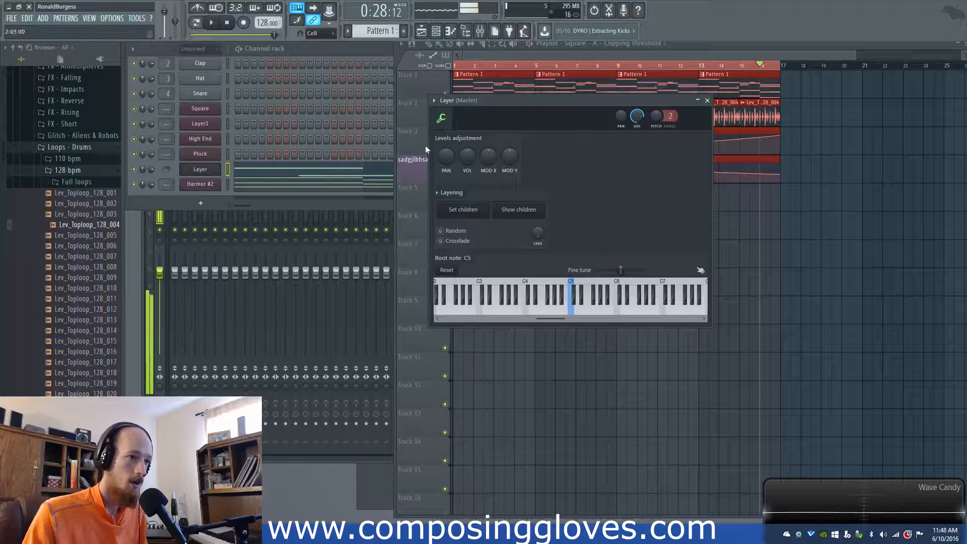
Step: Position playback at bar 13 and play the last bars of the arrangement to audition the lead
{"action": "left_click", "coordinate": [545, 65]}
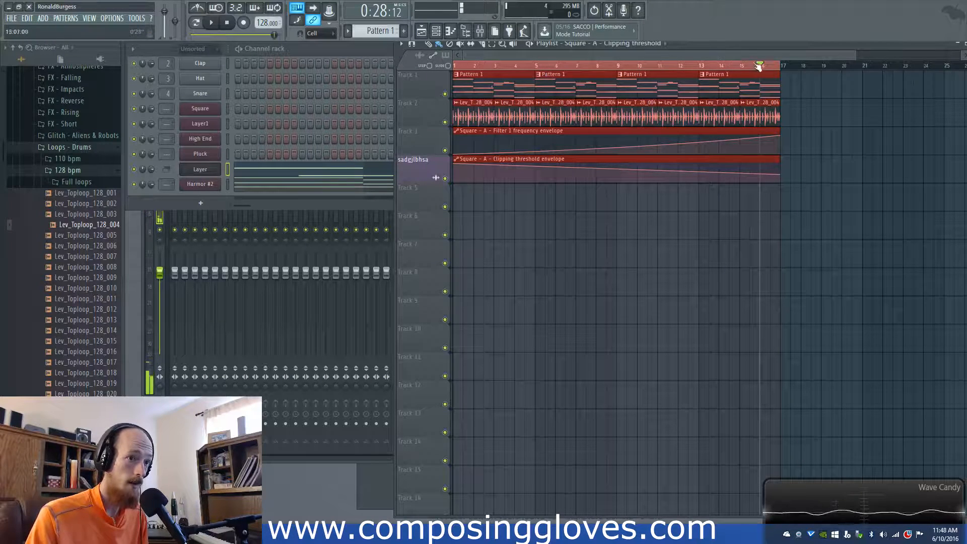
{"action": "mouse_move", "coordinate": [764, 65]}
{"action": "left_mouse_down"}
{"action": "mouse_move", "coordinate": [609, 69]}
{"action": "mouse_move", "coordinate": [620, 76]}
{"action": "left_mouse_up"}
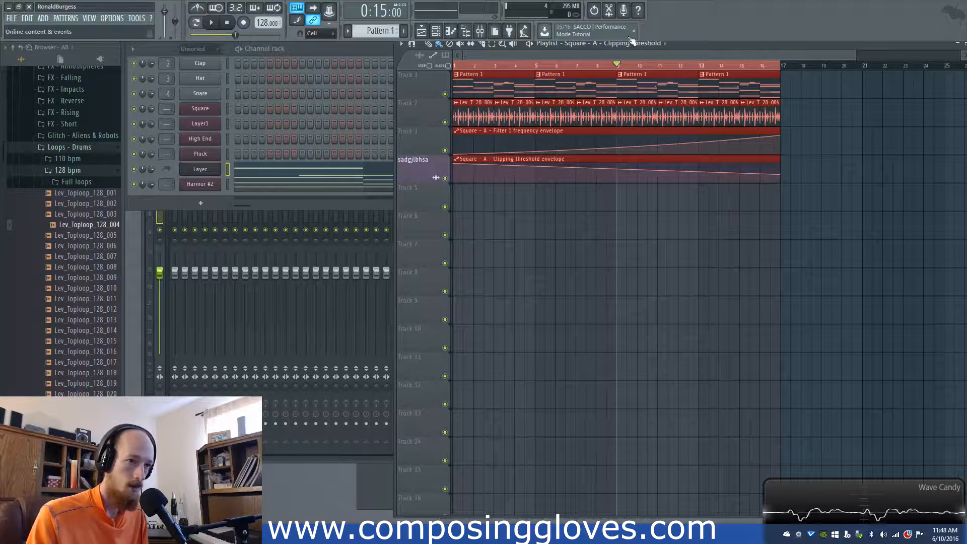
{"action": "left_click", "coordinate": [705, 66]}
{"action": "key", "text": "space"}
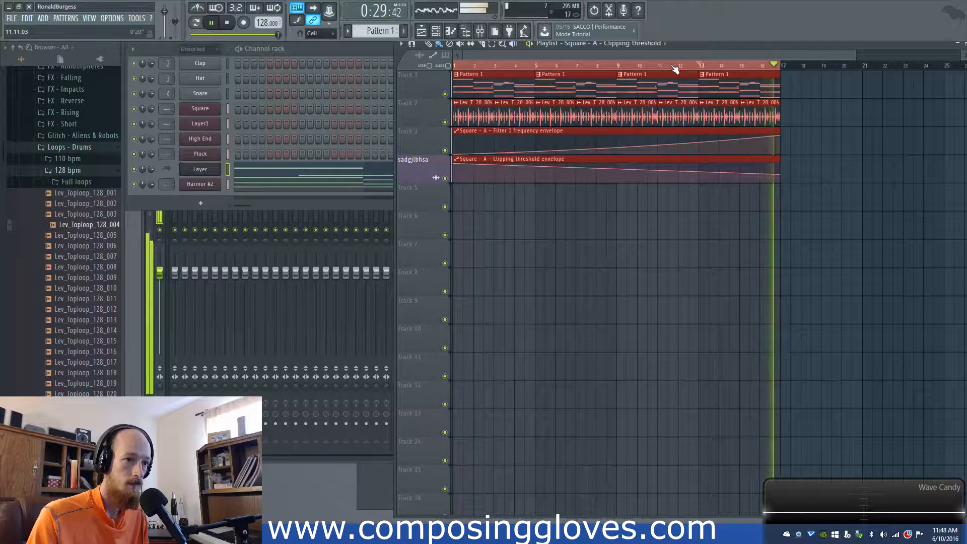
{"action": "key", "text": "space"}
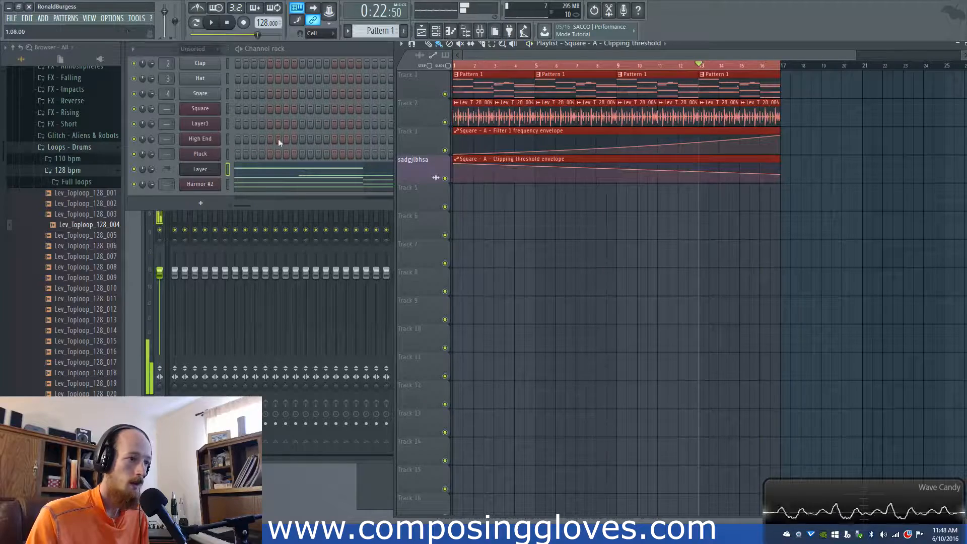
Step: Delete all notes of the Layer channel in its piano roll
{"action": "left_click", "coordinate": [266, 173]}
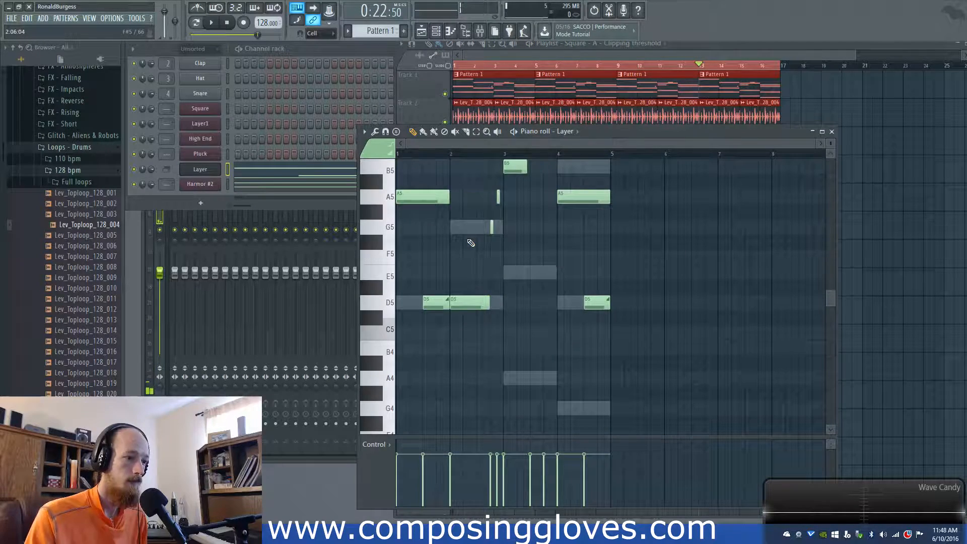
{"action": "key", "text": "ctrl+a"}
{"action": "key", "text": "Delete"}
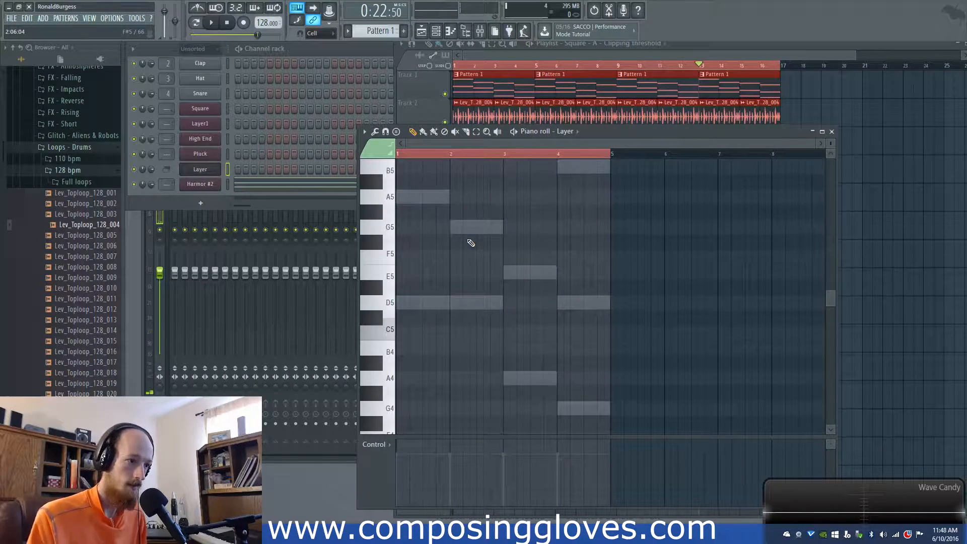
Step: Move playback to bar 9 in the playlist and clear the time and clip selection
{"action": "left_click", "coordinate": [508, 54]}
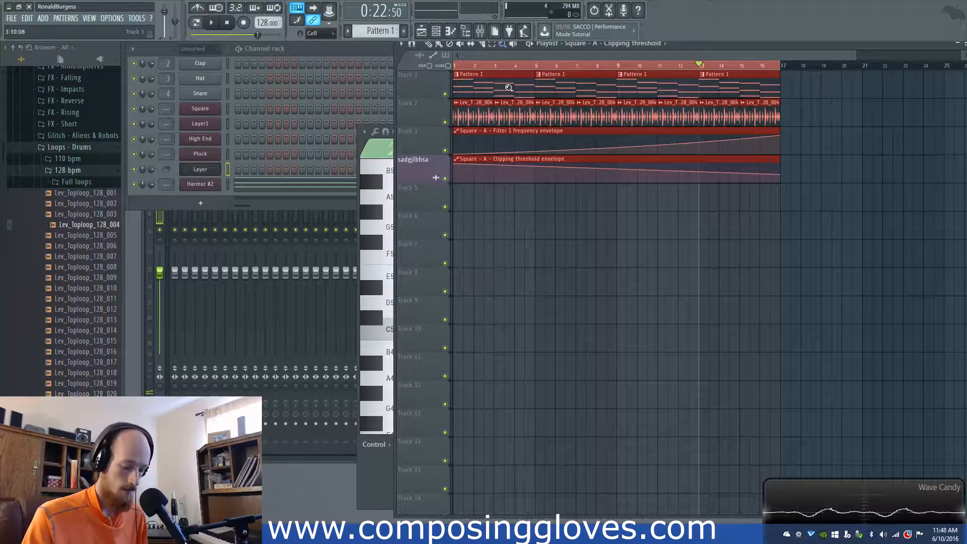
{"action": "left_click", "coordinate": [480, 43]}
{"action": "left_click", "coordinate": [439, 44]}
{"action": "left_click", "coordinate": [619, 64]}
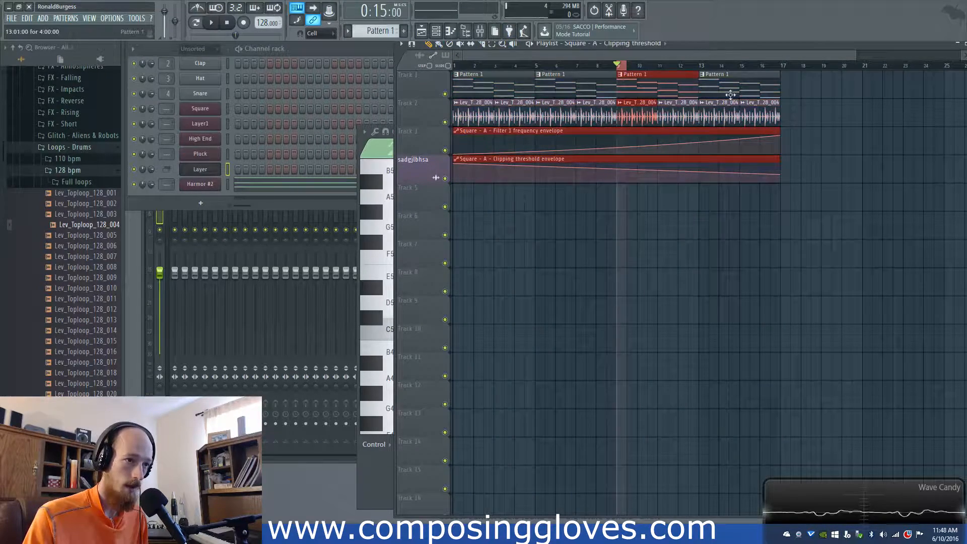
{"action": "left_click", "coordinate": [457, 68]}
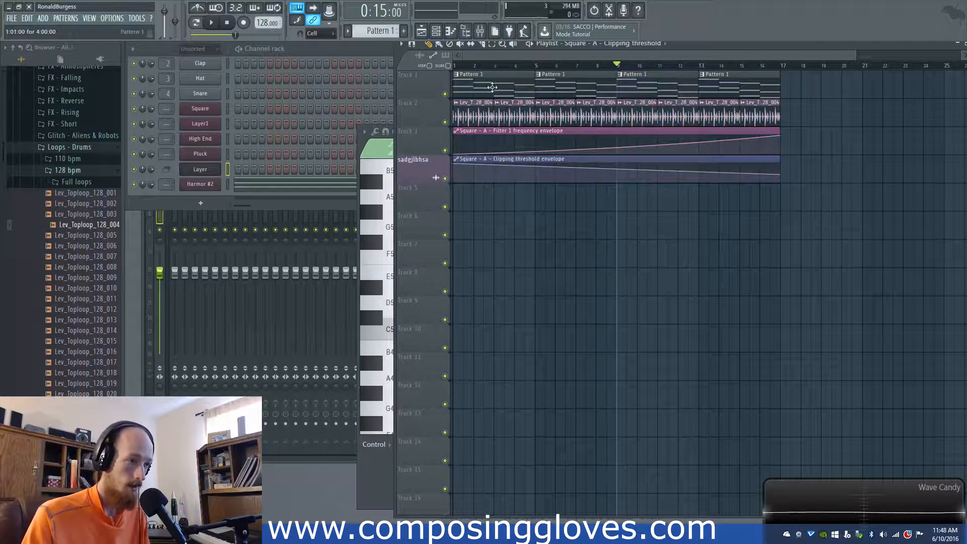
Step: Mute the four Pattern 1 clips on Track 1 and play the arrangement from the start to audition the lead
{"action": "left_click_drag", "start_coordinate": [492, 87], "coordinate": [778, 89]}
{"action": "key", "text": "space"}
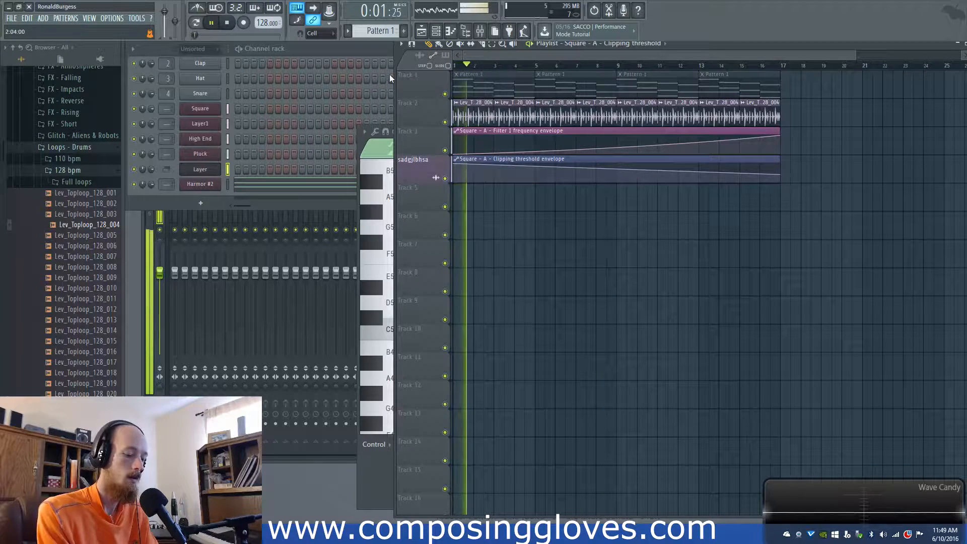
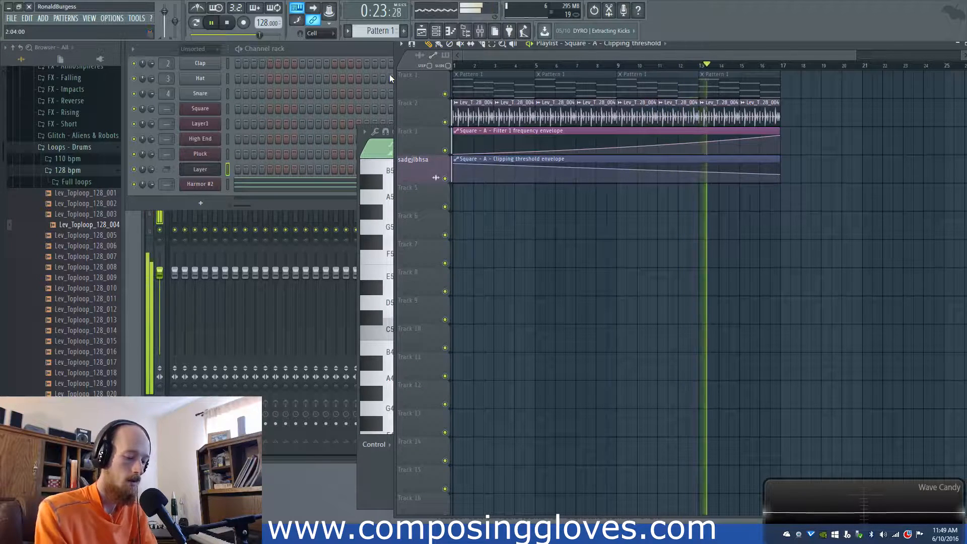
{"action": "key", "text": "space"}
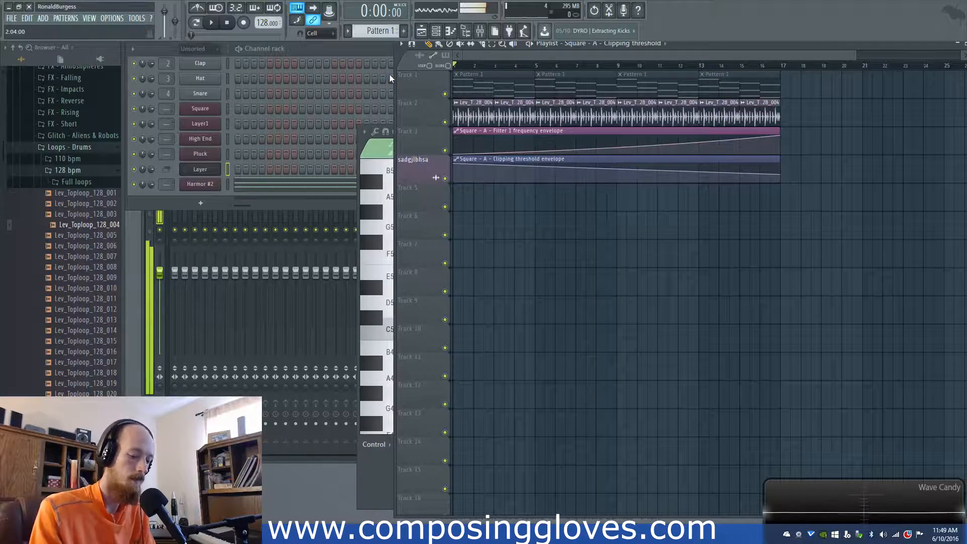
Step: Set the Square channel's distortion to Softsat with a higher amount, and set its pitch frequency divisor to 2
{"action": "left_click", "coordinate": [200, 109]}
{"action": "left_click_drag", "start_coordinate": [378, 108], "coordinate": [466, 92]}
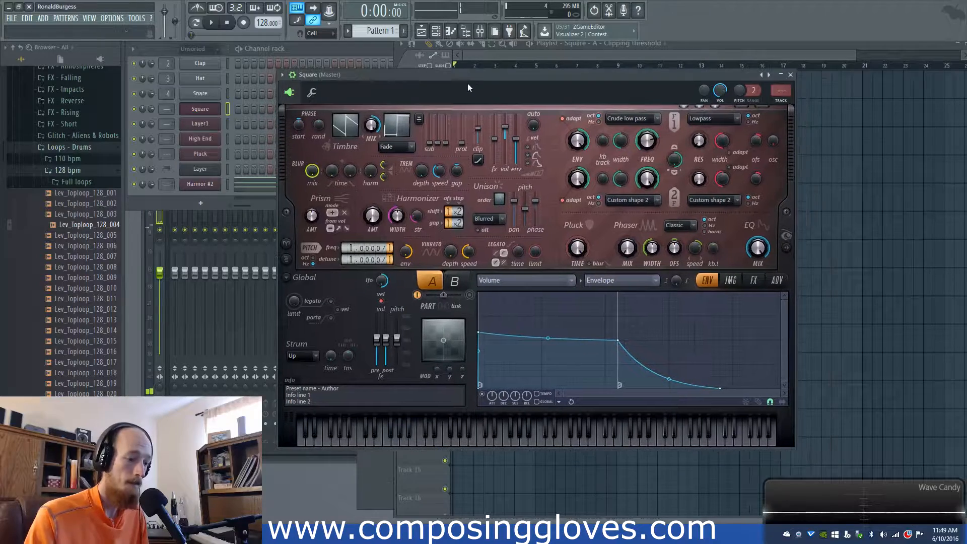
{"action": "left_click", "coordinate": [753, 279]}
{"action": "left_click", "coordinate": [557, 309]}
{"action": "left_click", "coordinate": [522, 334]}
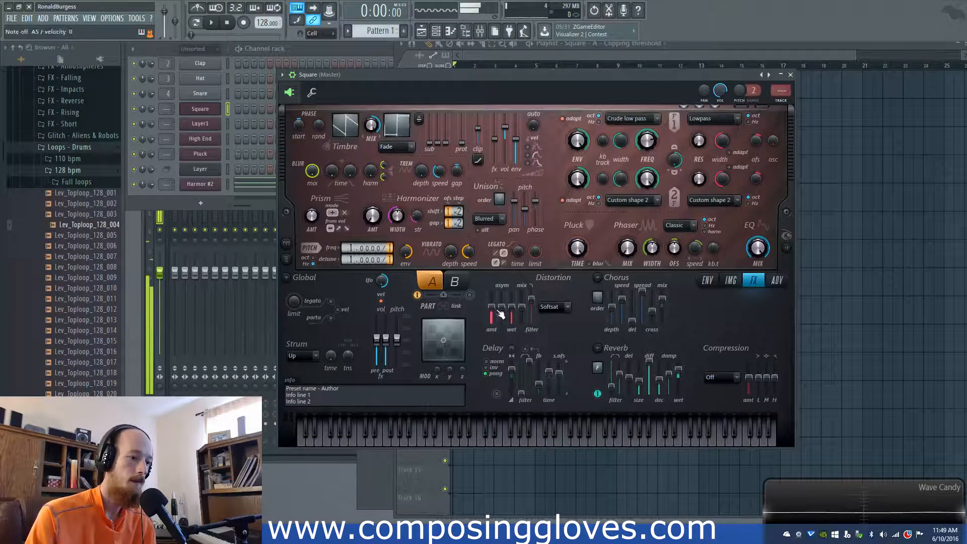
{"action": "left_click_drag", "start_coordinate": [491, 307], "coordinate": [511, 303]}
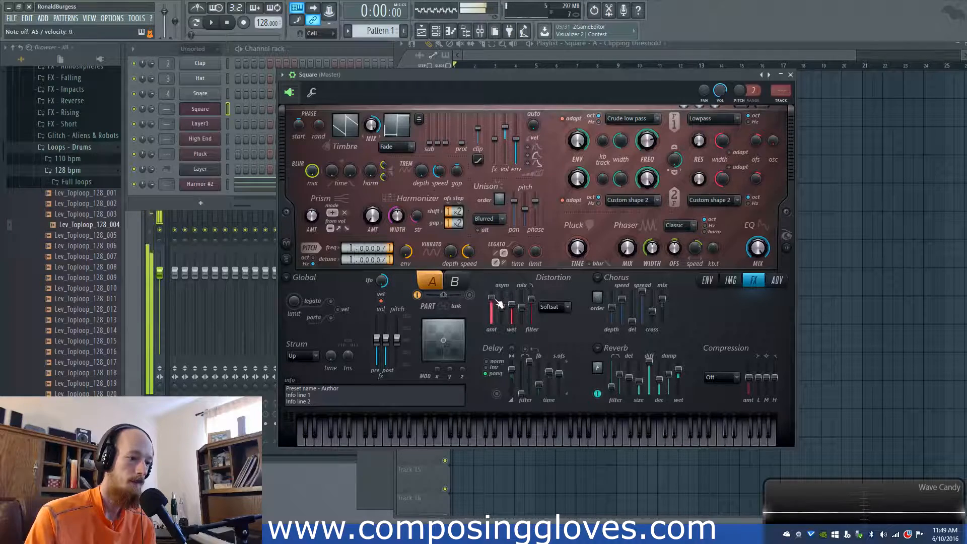
{"action": "left_click_drag", "start_coordinate": [389, 248], "coordinate": [389, 242]}
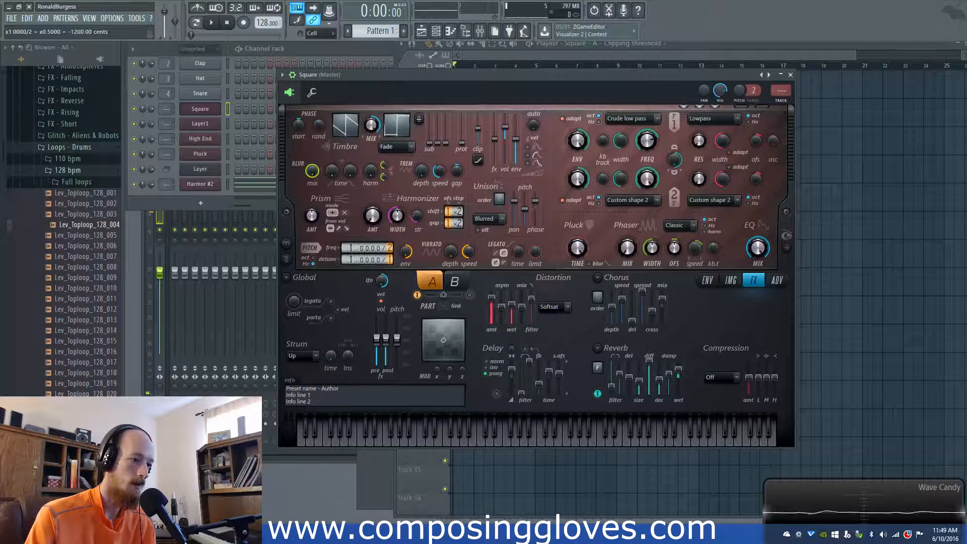
Step: Adjust the pitch divisor and the reverb level of the Layer1 channel
{"action": "left_click", "coordinate": [200, 123]}
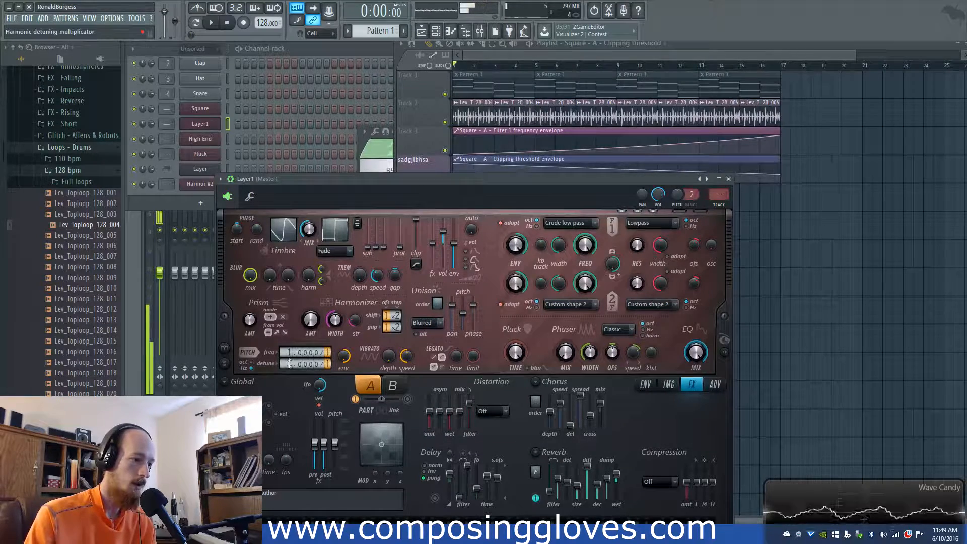
{"action": "left_click_drag", "start_coordinate": [325, 366], "coordinate": [325, 363]}
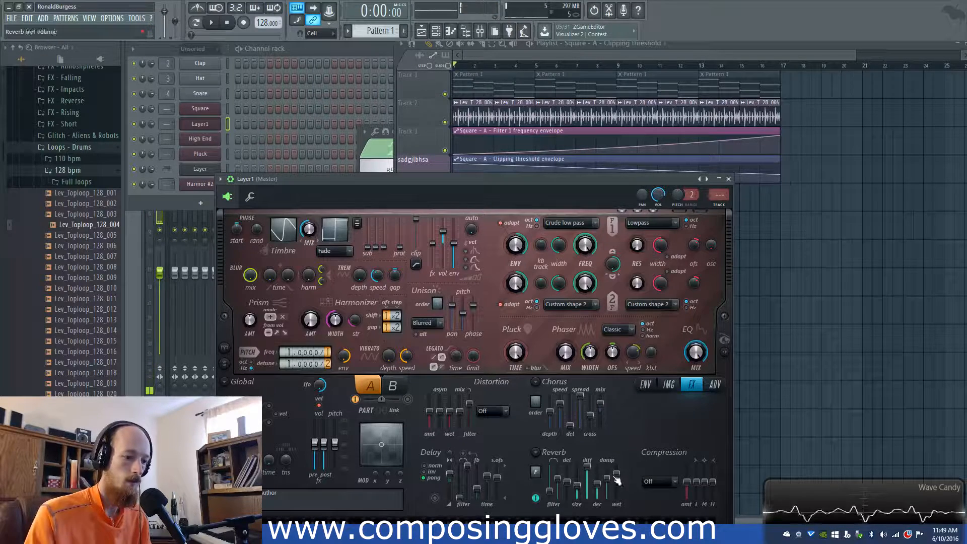
{"action": "left_click_drag", "start_coordinate": [604, 484], "coordinate": [604, 490]}
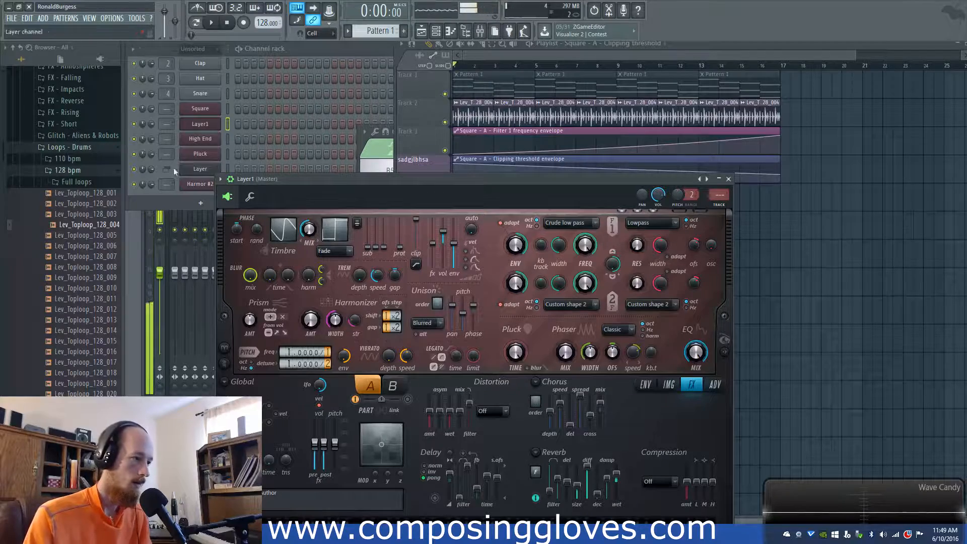
Step: Audition the combined lead sound through the Layer channel
{"action": "left_click", "coordinate": [200, 168]}
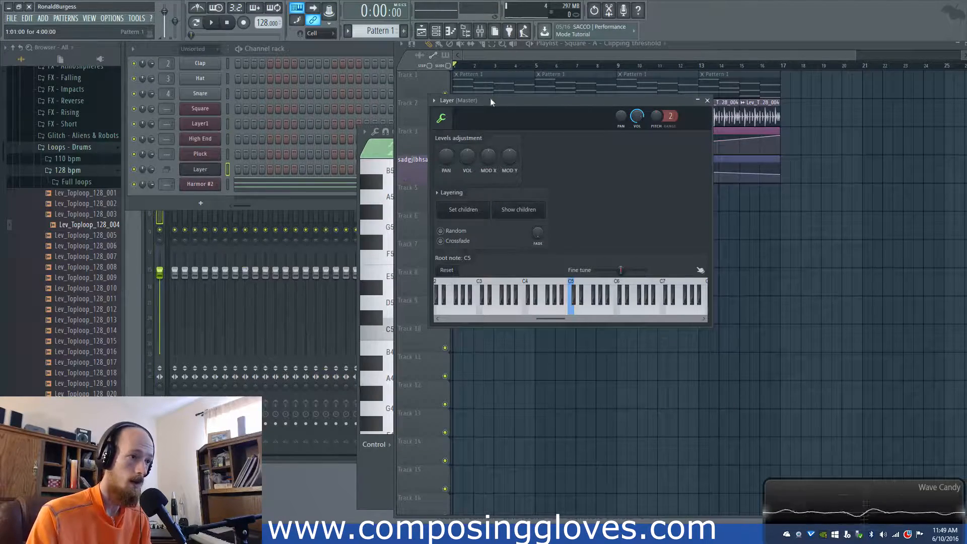
{"action": "left_click_drag", "start_coordinate": [482, 97], "coordinate": [643, 96]}
{"action": "left_click", "coordinate": [511, 57]}
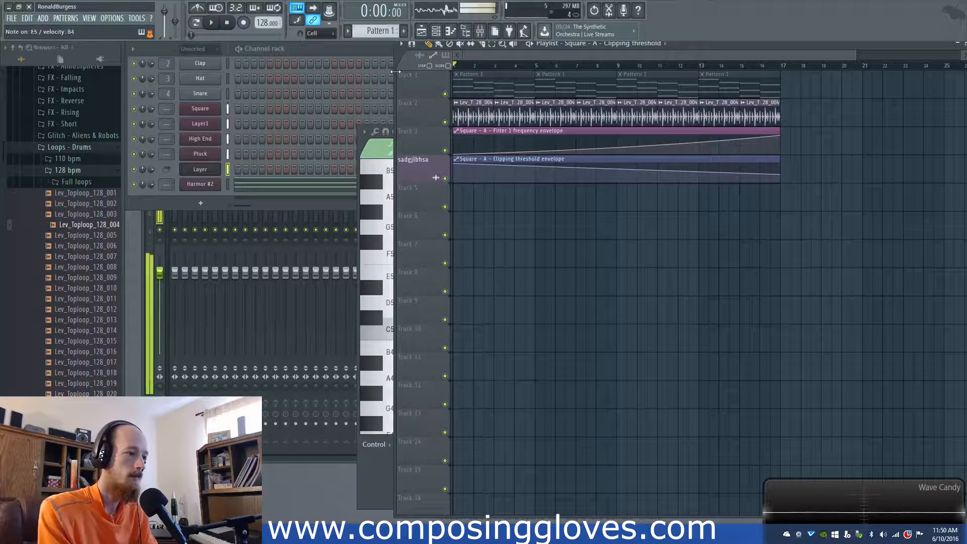
Step: Remove the attack from the Pluck channel's volume envelope so it starts at full level
{"action": "left_click", "coordinate": [200, 153]}
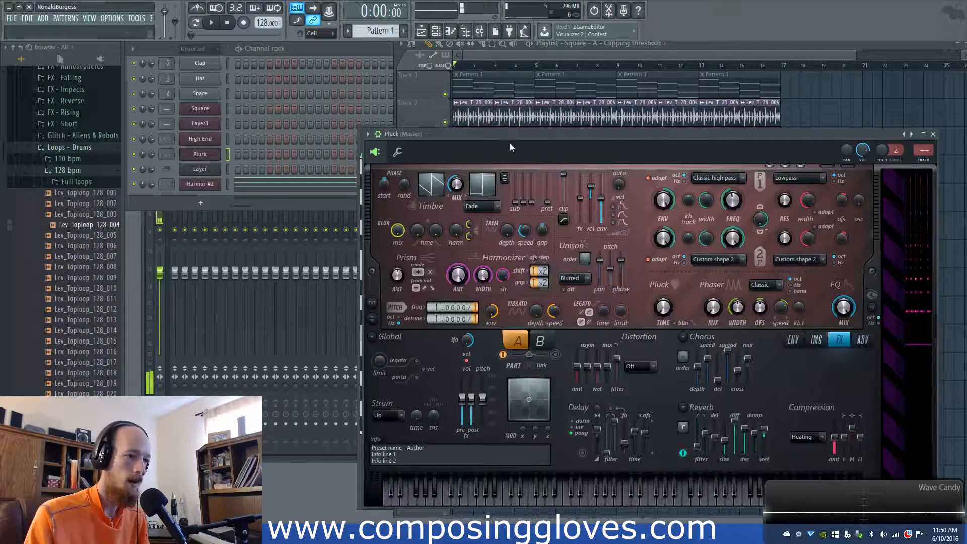
{"action": "left_click_drag", "start_coordinate": [484, 131], "coordinate": [432, 110]}
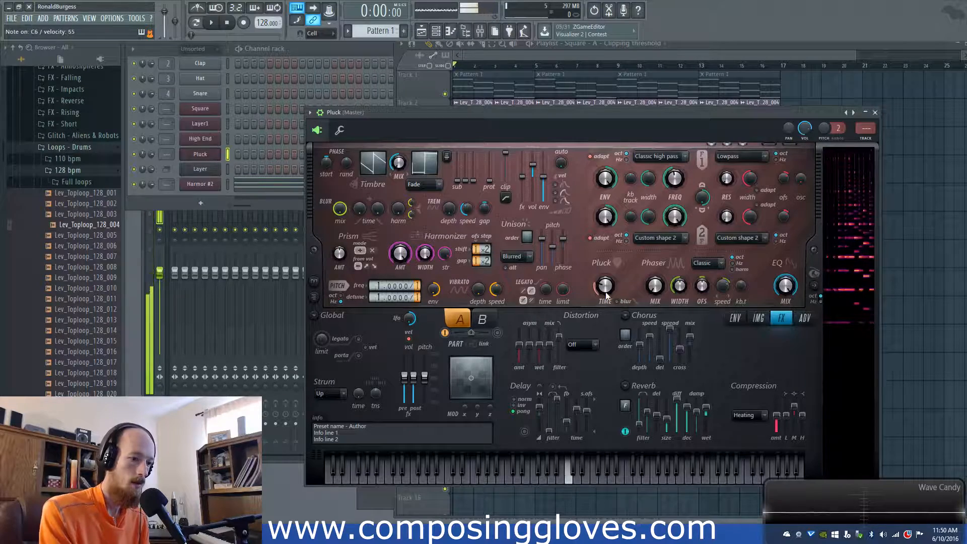
{"action": "left_click", "coordinate": [757, 318]}
{"action": "left_click", "coordinate": [735, 317]}
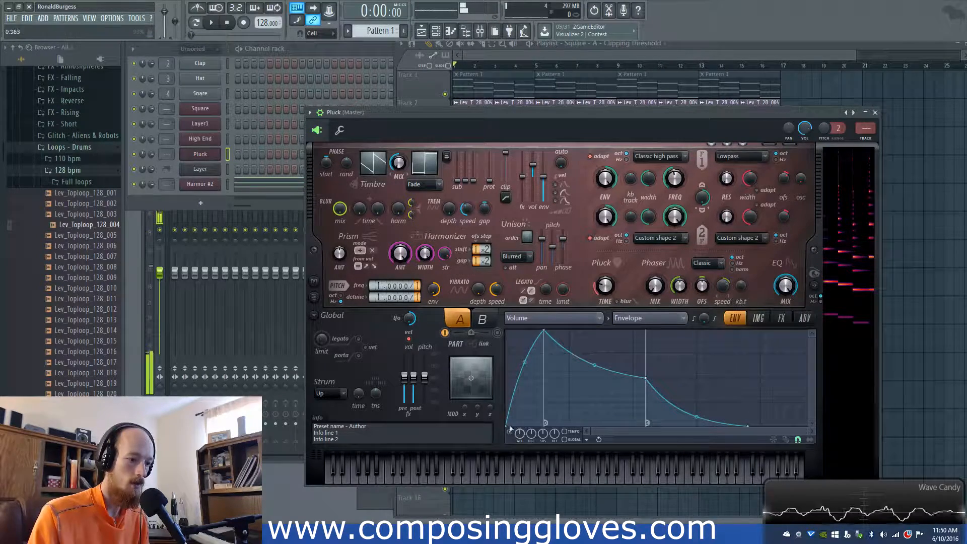
{"action": "left_click_drag", "start_coordinate": [544, 335], "coordinate": [313, 308]}
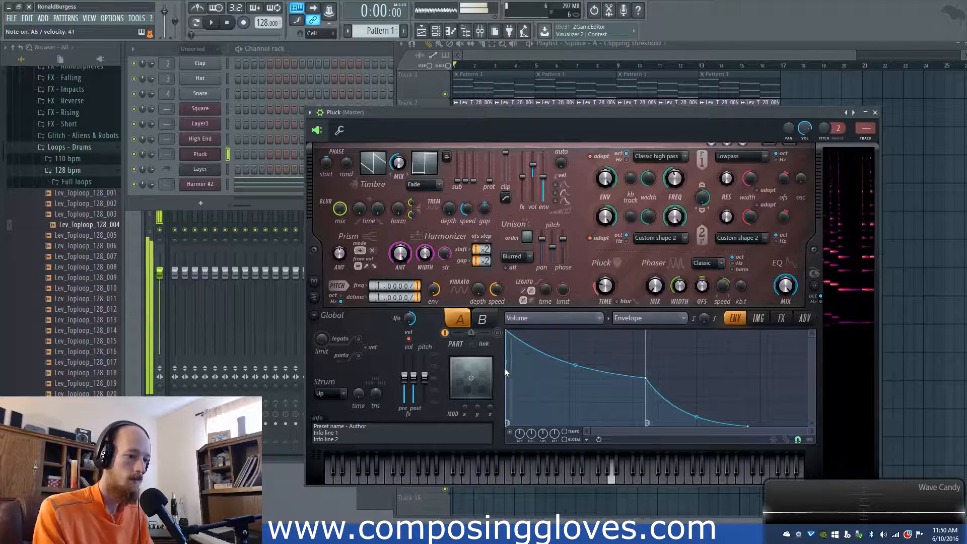
Step: Move playback to about bar 16 of the arrangement and audition the lead through the Layer channel
{"action": "left_click", "coordinate": [226, 170]}
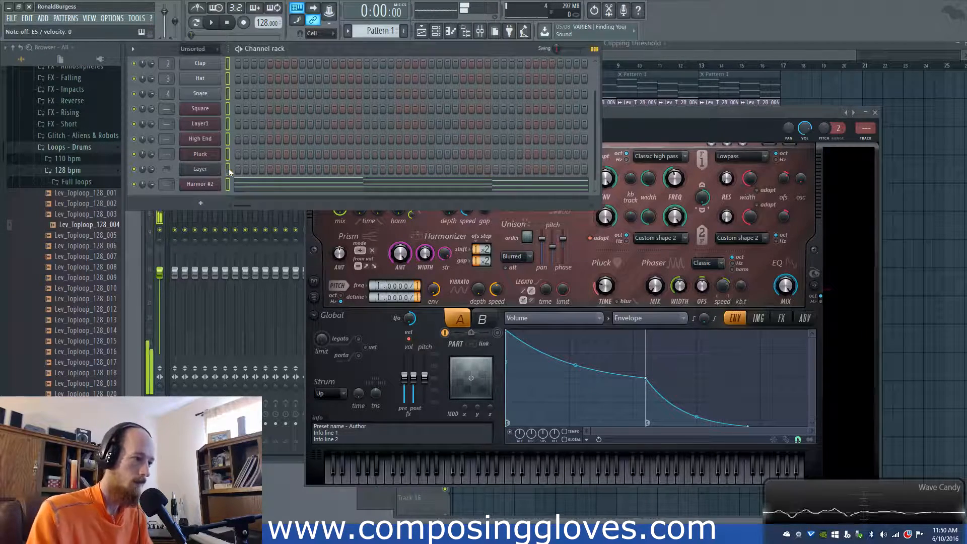
{"action": "left_click", "coordinate": [216, 170]}
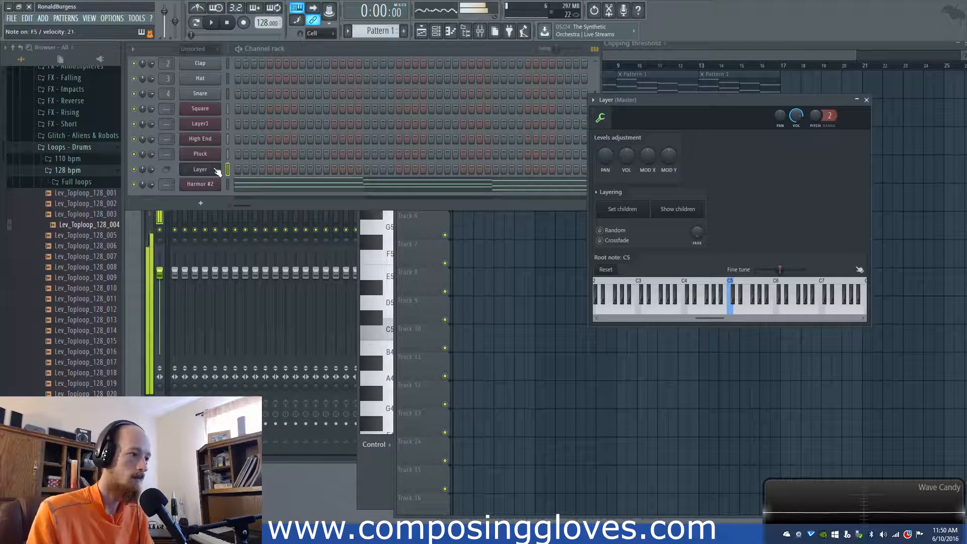
{"action": "left_click", "coordinate": [204, 108]}
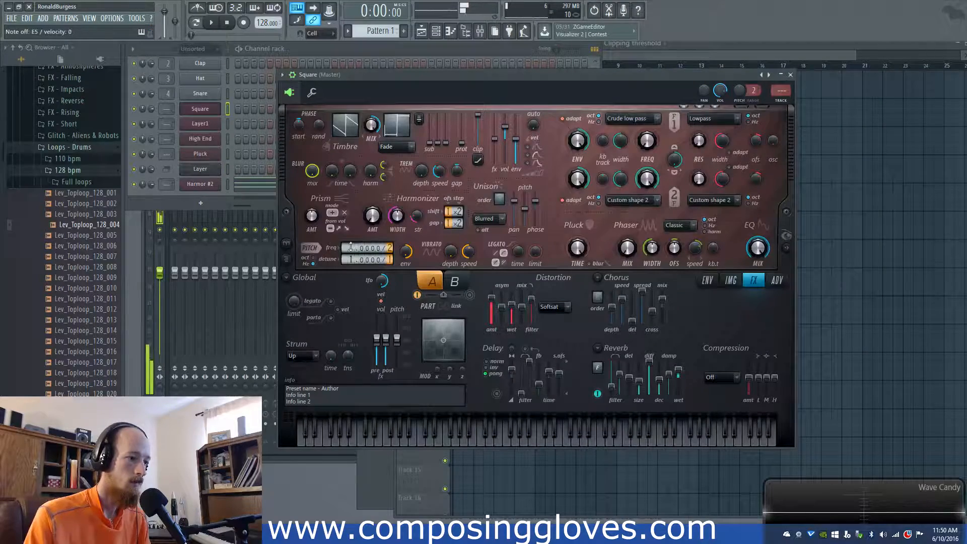
{"action": "left_click", "coordinate": [210, 109]}
{"action": "left_click", "coordinate": [211, 110]}
{"action": "left_click", "coordinate": [755, 65]}
{"action": "left_click", "coordinate": [764, 66]}
{"action": "left_click", "coordinate": [216, 169]}
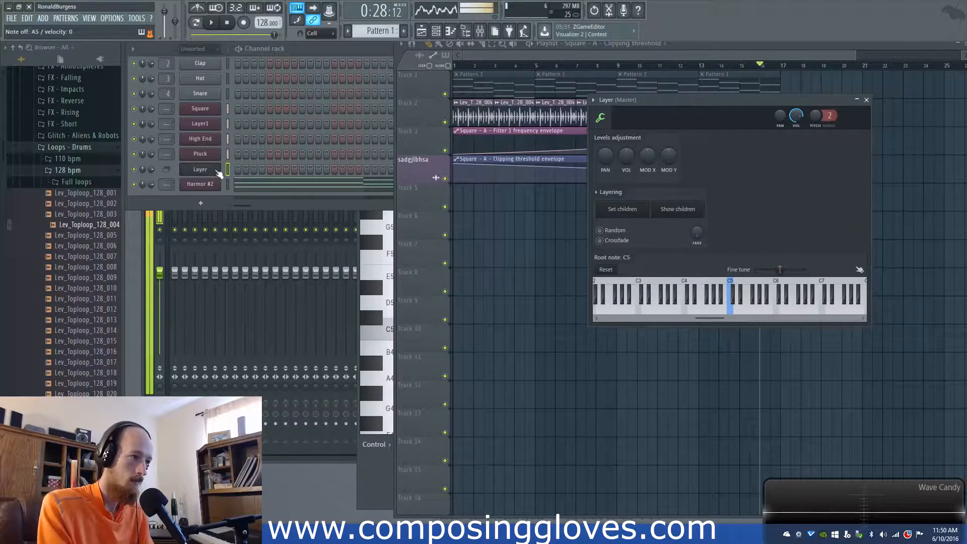
Step: Change the Square channel's distortion type to Log
{"action": "left_click", "coordinate": [212, 109]}
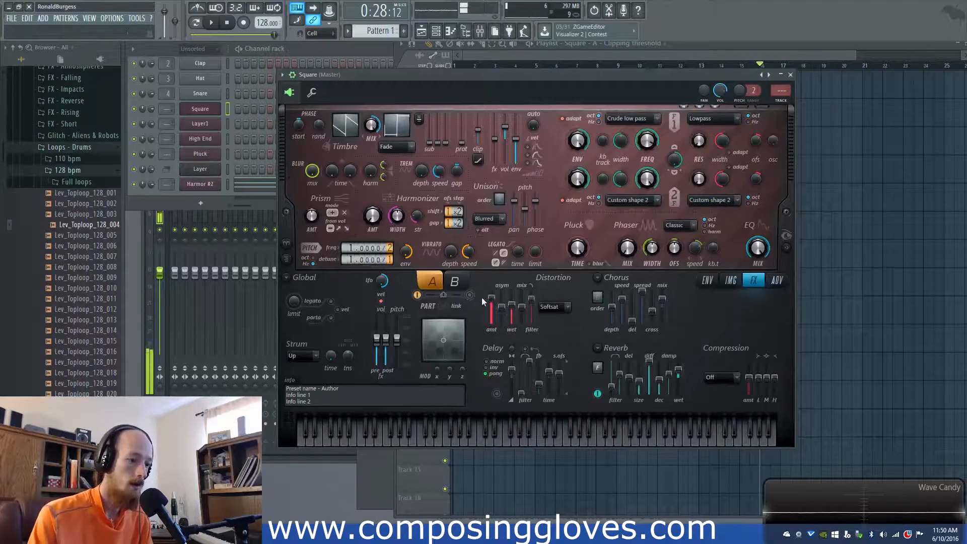
{"action": "left_click", "coordinate": [571, 310]}
{"action": "left_click", "coordinate": [553, 370]}
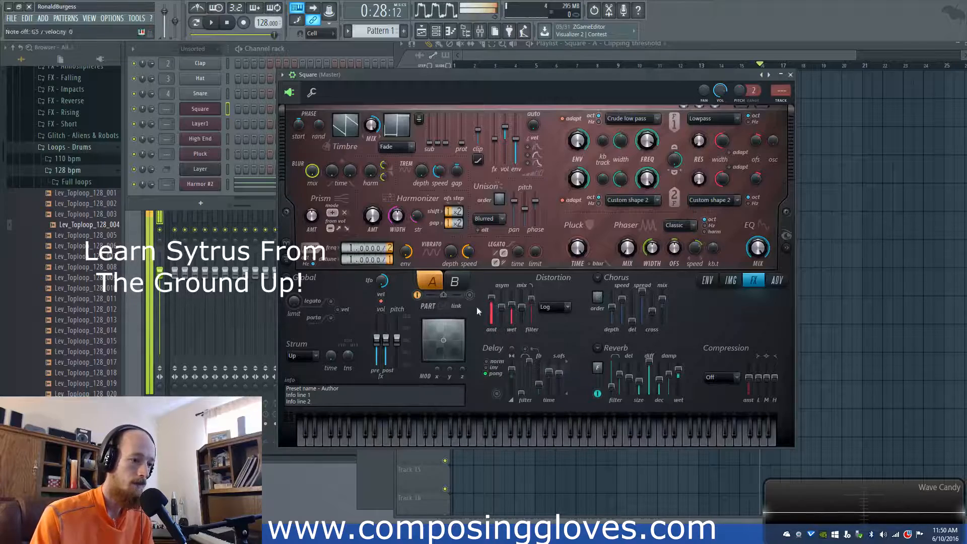
Step: Shorten the release of Square's volume envelope to zero by moving its end point to the sustain point
{"action": "left_click", "coordinate": [708, 280]}
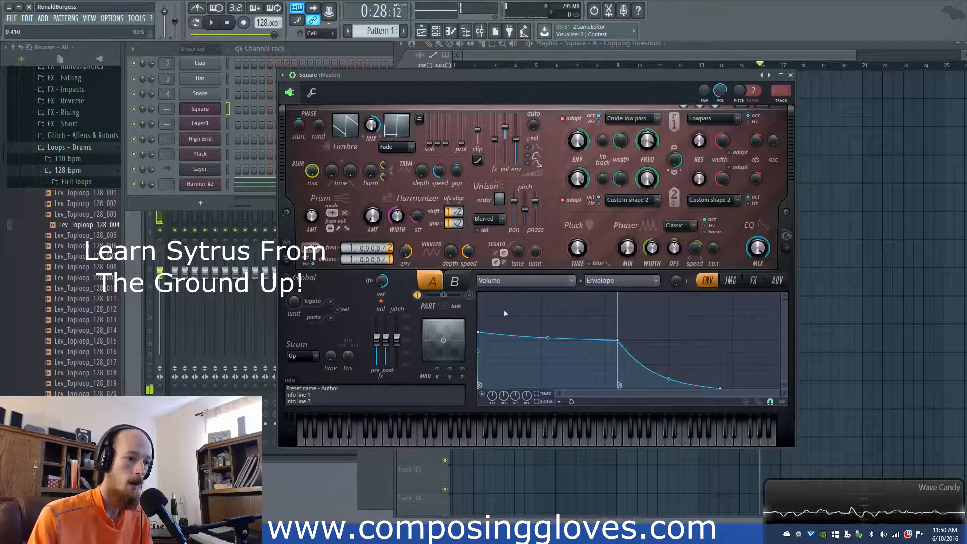
{"action": "left_click_drag", "start_coordinate": [720, 389], "coordinate": [618, 386]}
{"action": "left_click", "coordinate": [514, 424]}
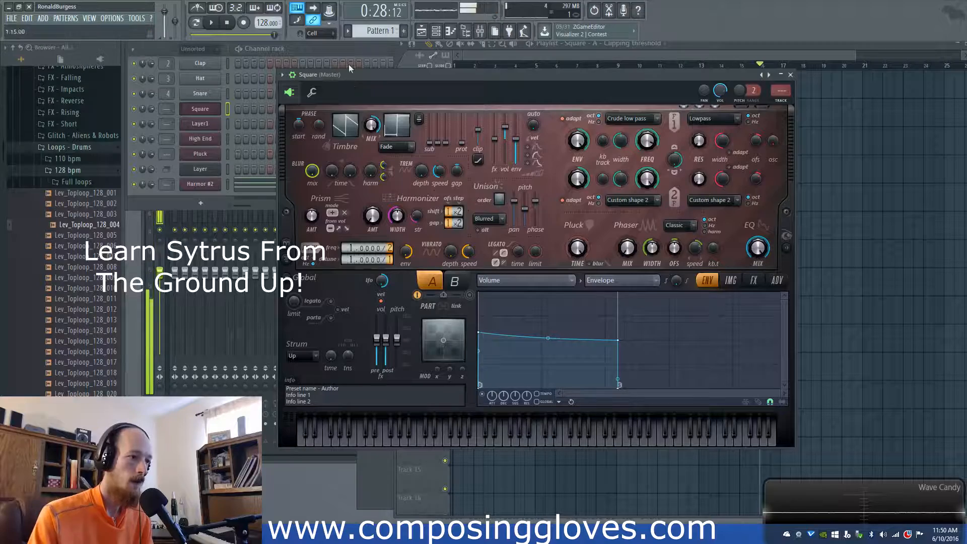
Step: Adjust Square's timbre mix and add two points to the Timbre 1 harmonic level curve, forming a dip in the low harmonics
{"action": "left_click", "coordinate": [397, 129]}
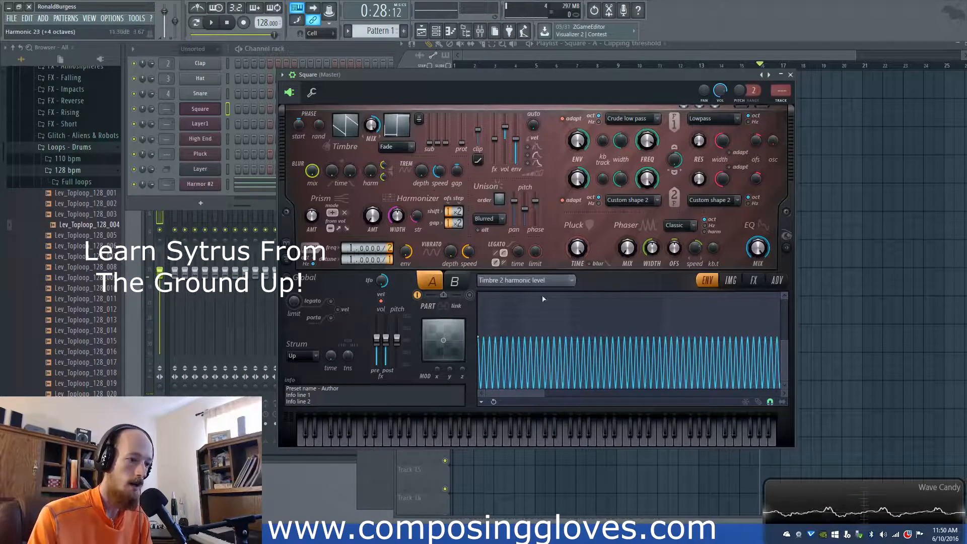
{"action": "left_click", "coordinate": [342, 127]}
{"action": "left_click_drag", "start_coordinate": [372, 124], "coordinate": [379, 131]}
{"action": "right_click", "coordinate": [565, 318]}
{"action": "right_click", "coordinate": [660, 388]}
{"action": "left_click_drag", "start_coordinate": [569, 317], "coordinate": [579, 376]}
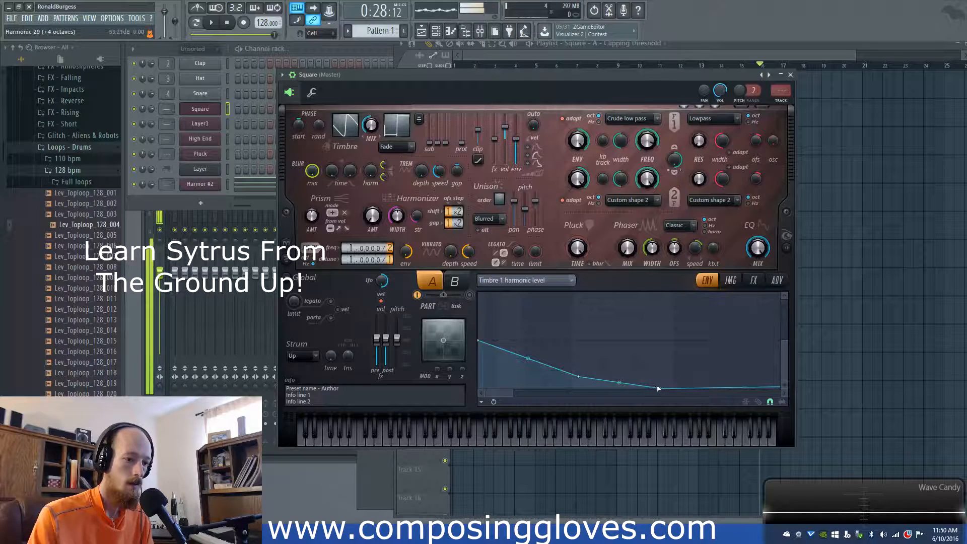
{"action": "left_click_drag", "start_coordinate": [661, 386], "coordinate": [666, 341]}
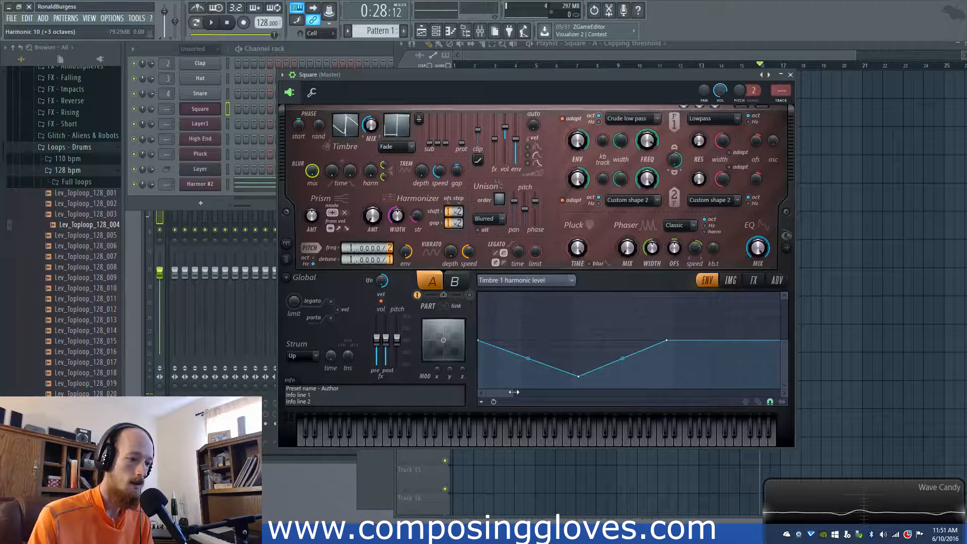
Step: Add five more points across the full Timbre 1 harmonic level curve to make an irregular shape of peaks and dips
{"action": "left_click_drag", "start_coordinate": [513, 393], "coordinate": [780, 392]}
{"action": "right_click", "coordinate": [610, 328]}
{"action": "right_click", "coordinate": [674, 340]}
{"action": "right_click", "coordinate": [724, 316]}
{"action": "right_click", "coordinate": [725, 370]}
{"action": "right_click", "coordinate": [556, 382]}
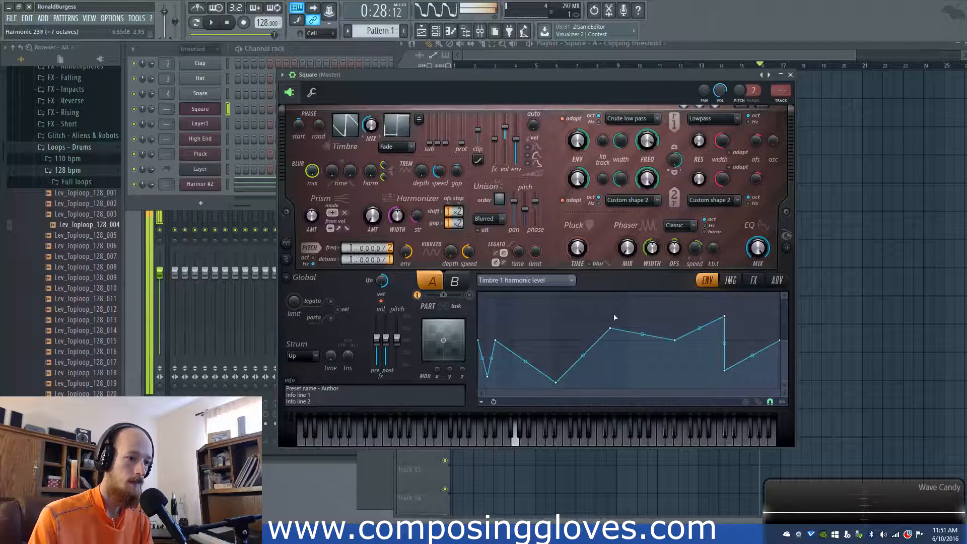
Step: Lower Square's distortion amount and raise its wet volume, and add two points to the Global EQ curve that boost the highs
{"action": "left_click", "coordinate": [753, 280]}
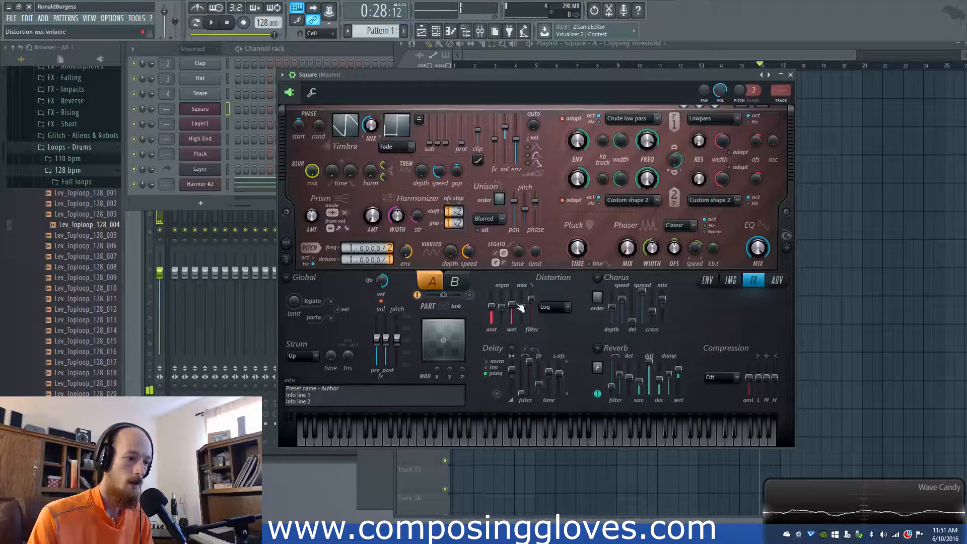
{"action": "left_click_drag", "start_coordinate": [519, 309], "coordinate": [497, 316]}
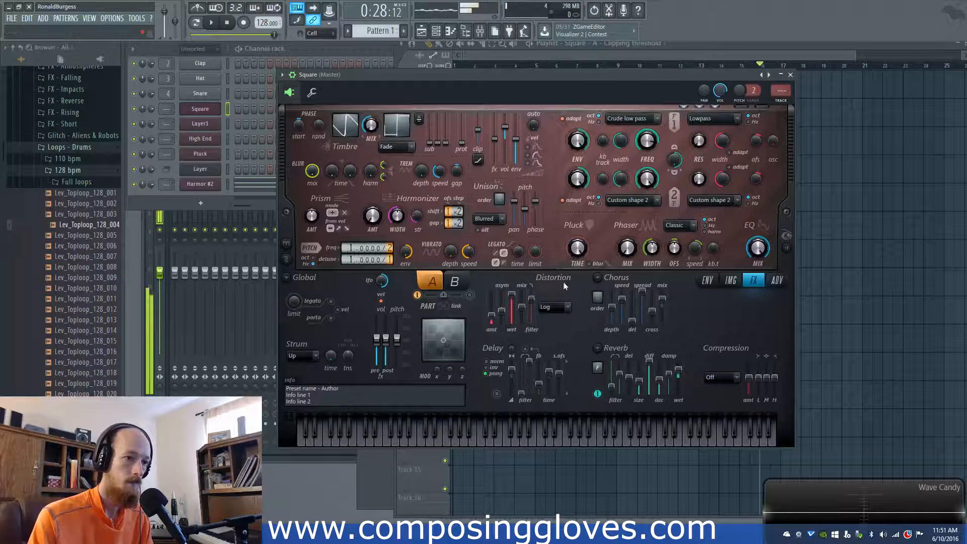
{"action": "left_click", "coordinate": [761, 254]}
{"action": "right_click", "coordinate": [623, 334]}
{"action": "right_click", "coordinate": [690, 332]}
{"action": "left_click_drag", "start_coordinate": [690, 332], "coordinate": [759, 325]}
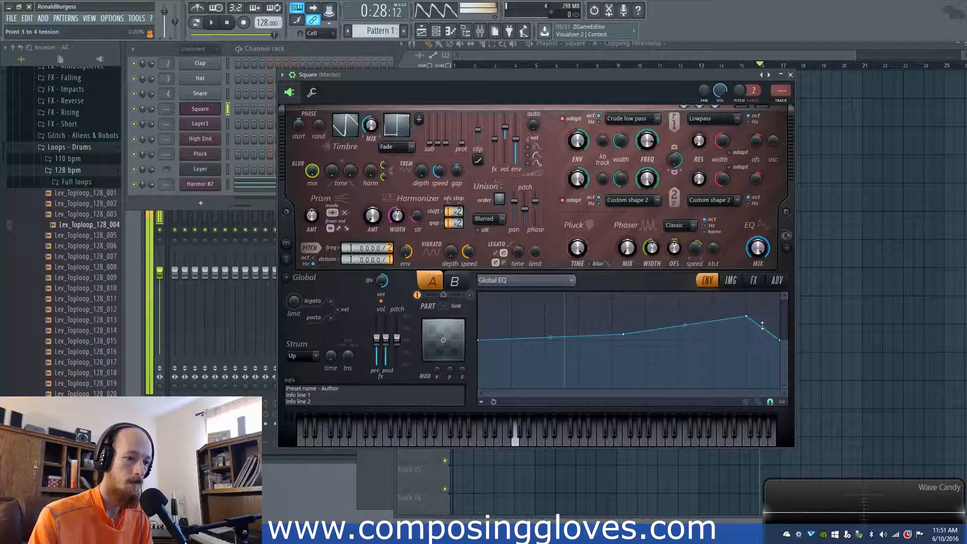
Step: Raise Square's reverb decay slightly and set its compression to Heating with a higher amount, less low band and more high band
{"action": "left_click", "coordinate": [730, 280]}
{"action": "left_click", "coordinate": [753, 279]}
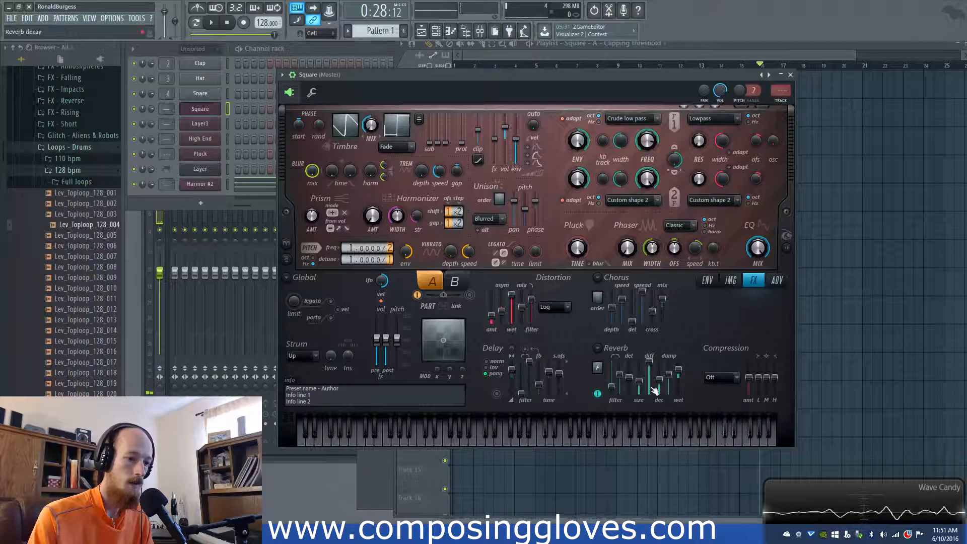
{"action": "left_click_drag", "start_coordinate": [659, 381], "coordinate": [659, 379]}
{"action": "left_click", "coordinate": [733, 379]}
{"action": "left_click", "coordinate": [728, 423]}
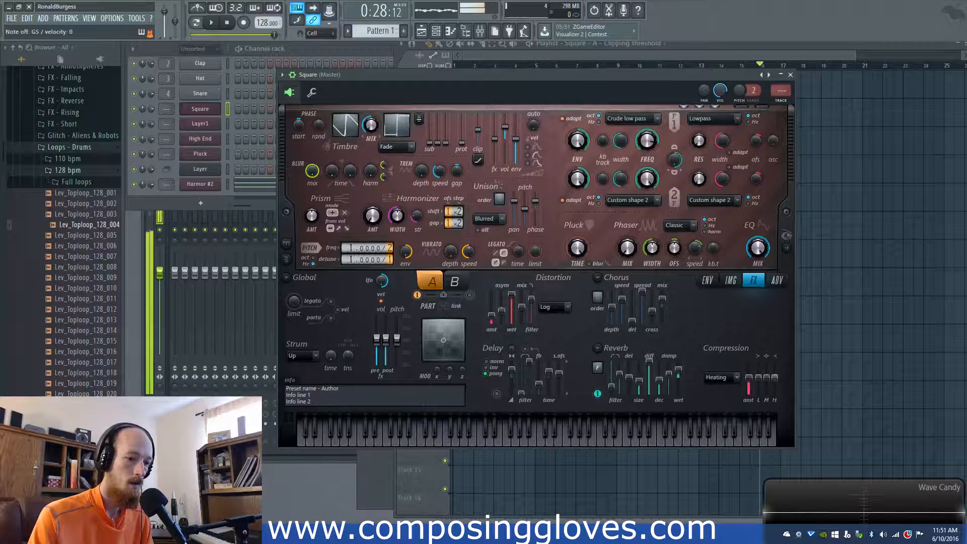
{"action": "left_click_drag", "start_coordinate": [758, 376], "coordinate": [758, 386]}
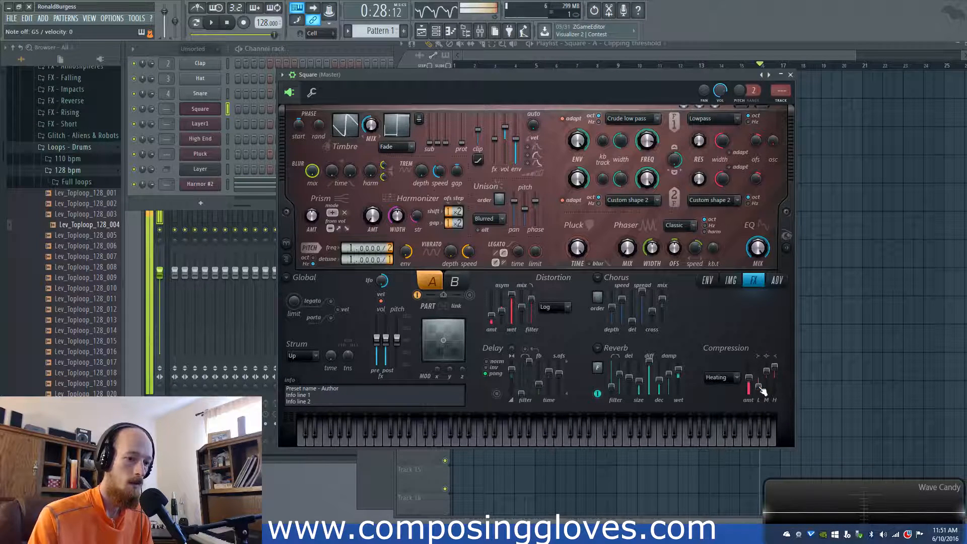
{"action": "left_click_drag", "start_coordinate": [758, 386], "coordinate": [749, 361]}
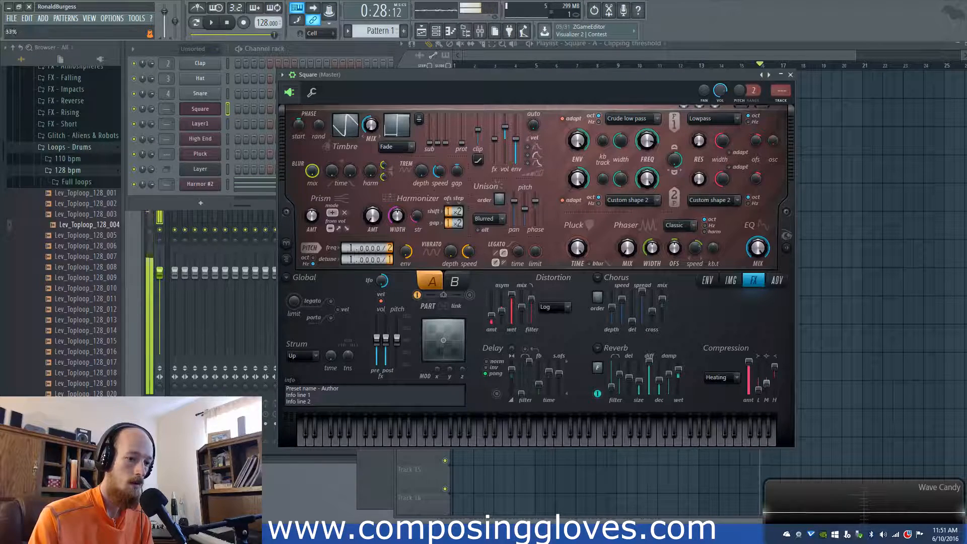
Step: Add three points to Pluck's Global EQ curve, pulling the lows, mids and highs down into a broad cut
{"action": "left_click", "coordinate": [128, 123]}
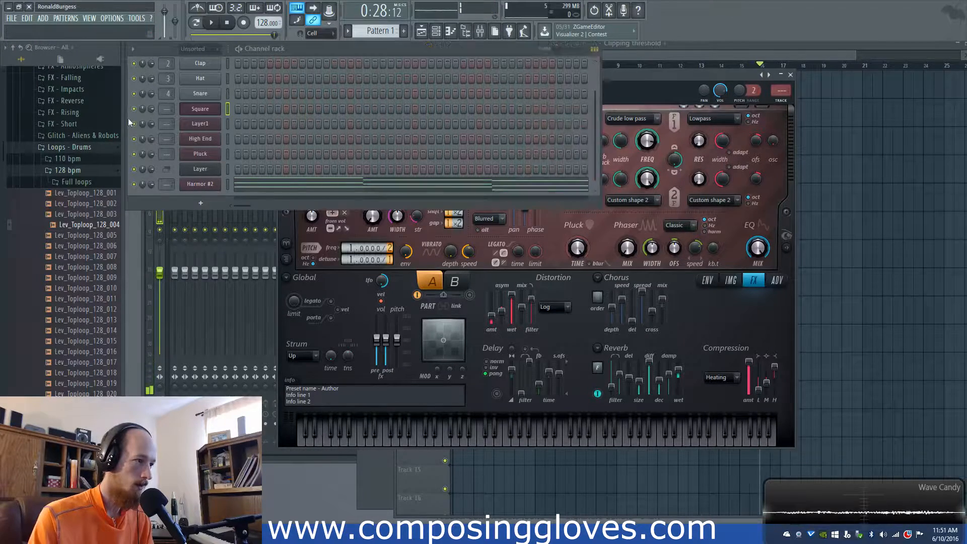
{"action": "left_click", "coordinate": [200, 169]}
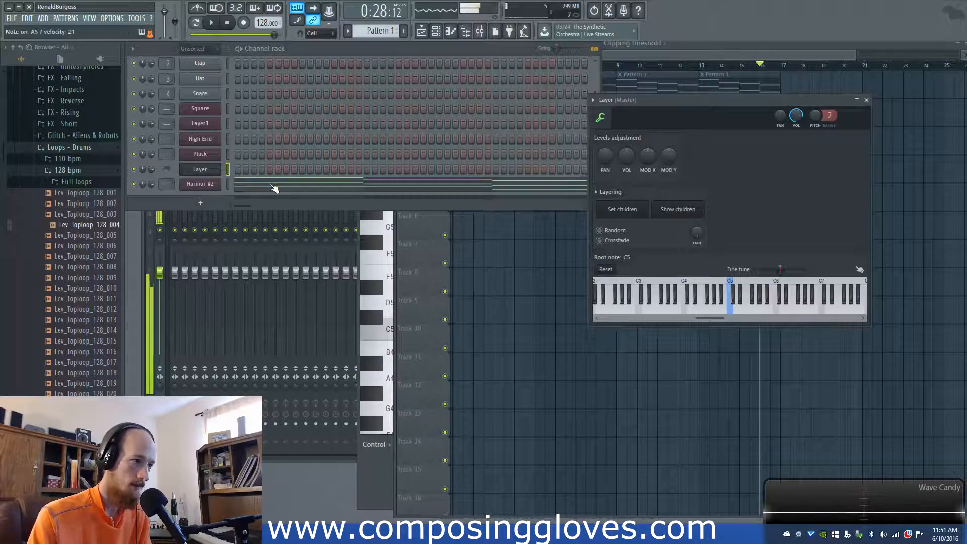
{"action": "left_click", "coordinate": [200, 154]}
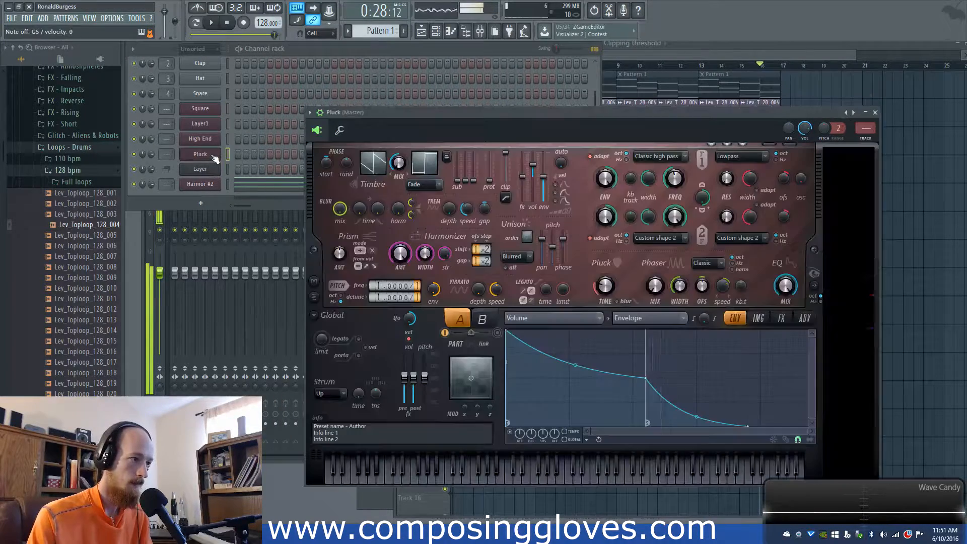
{"action": "middle_click", "coordinate": [785, 286]}
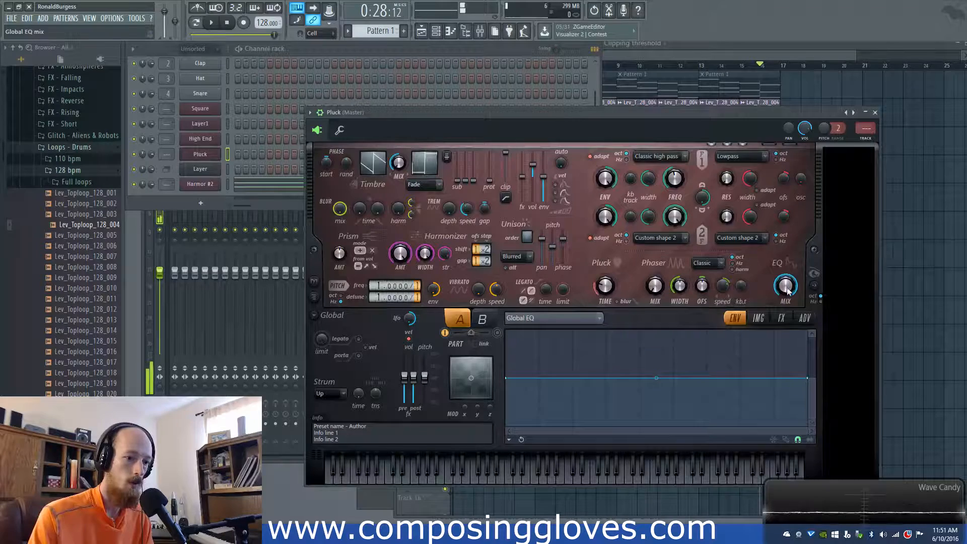
{"action": "right_click", "coordinate": [568, 413]}
{"action": "right_click", "coordinate": [659, 414]}
{"action": "right_click", "coordinate": [774, 401]}
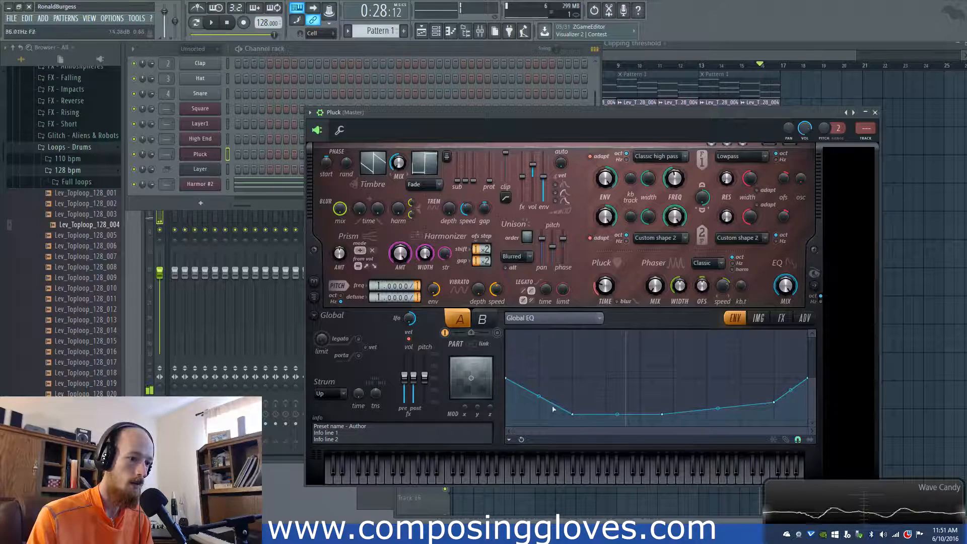
Step: Reshape Pluck's Global EQ with a full low-end cut, a low-frequency peak at the centre line, a curved mid dip and a small high bump
{"action": "left_click_drag", "start_coordinate": [513, 380], "coordinate": [507, 425]}
{"action": "left_click_drag", "start_coordinate": [573, 414], "coordinate": [575, 389]}
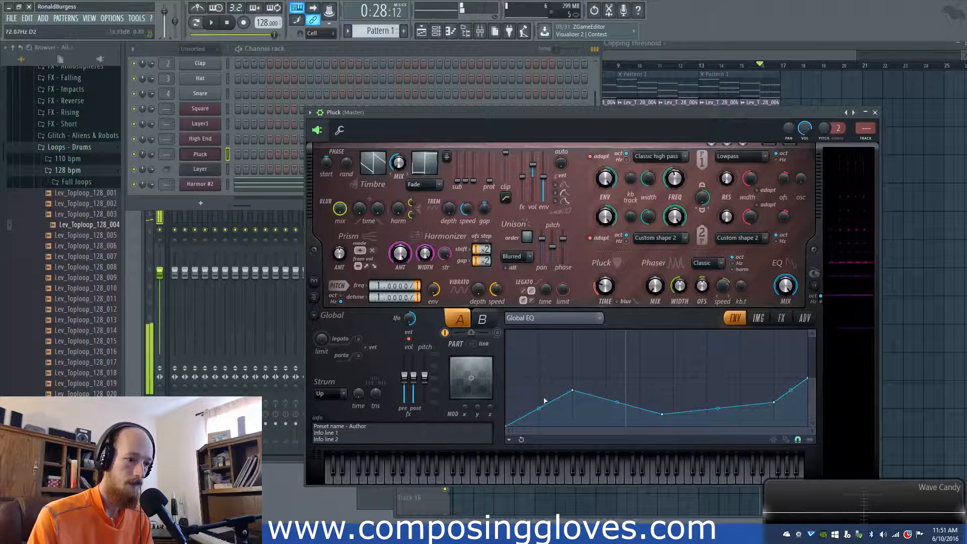
{"action": "left_click_drag", "start_coordinate": [572, 390], "coordinate": [541, 379]}
{"action": "left_click_drag", "start_coordinate": [601, 397], "coordinate": [600, 412]}
{"action": "mouse_move", "coordinate": [687, 410]}
{"action": "left_mouse_down"}
{"action": "mouse_move", "coordinate": [688, 376]}
{"action": "mouse_move", "coordinate": [740, 385]}
{"action": "mouse_move", "coordinate": [701, 400]}
{"action": "left_mouse_up"}
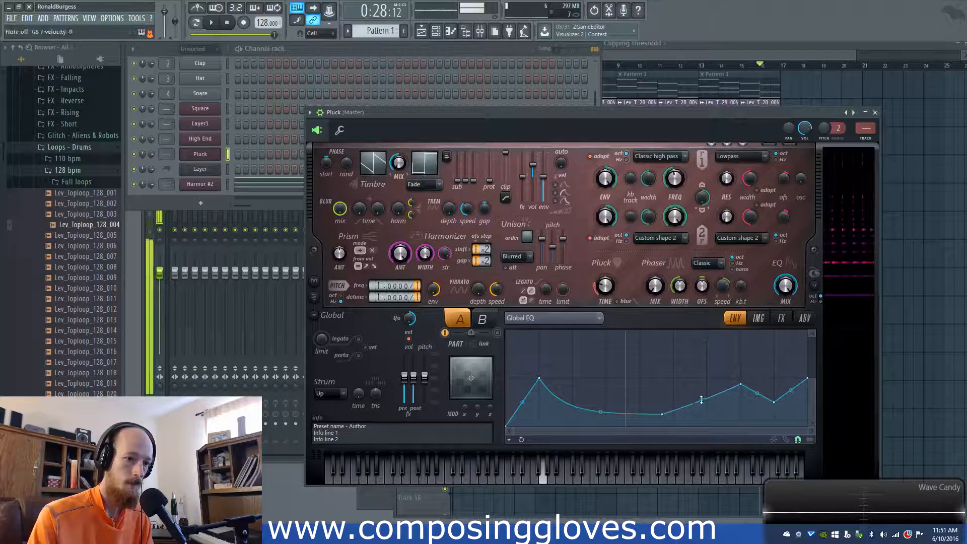
{"action": "left_click_drag", "start_coordinate": [773, 402], "coordinate": [775, 397]}
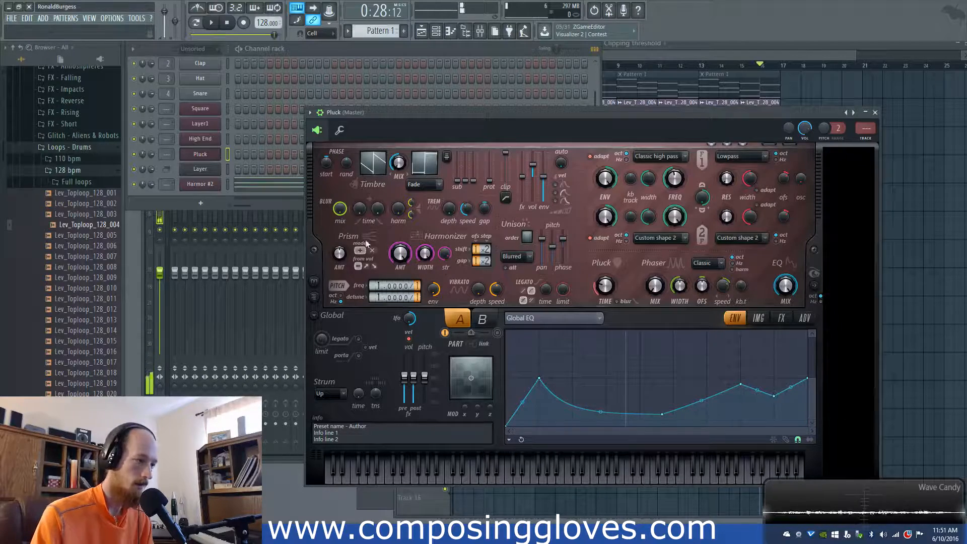
Step: Add two points to High End's Global EQ curve that boost the low frequencies and slightly cut the highs
{"action": "left_click", "coordinate": [200, 141]}
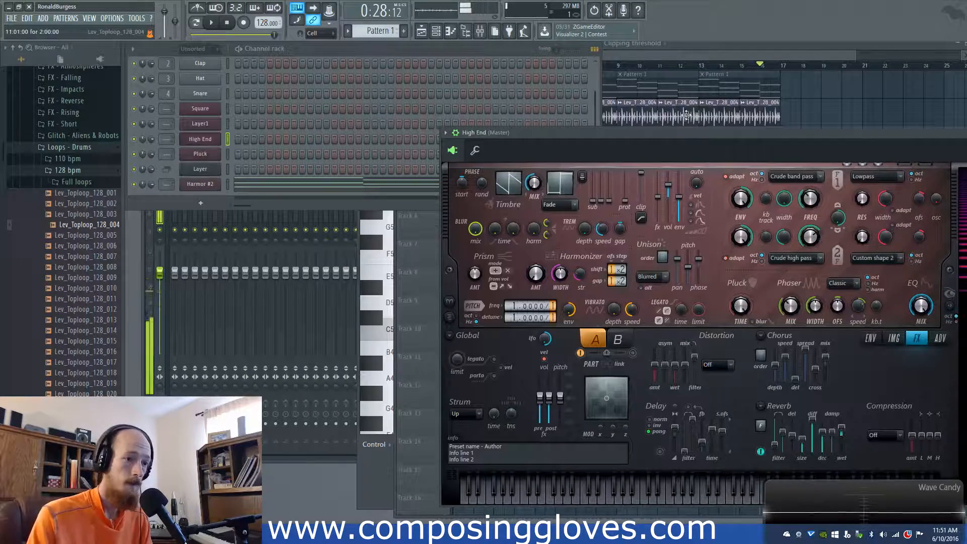
{"action": "left_click_drag", "start_coordinate": [584, 133], "coordinate": [265, 62]}
{"action": "left_click", "coordinate": [474, 279]}
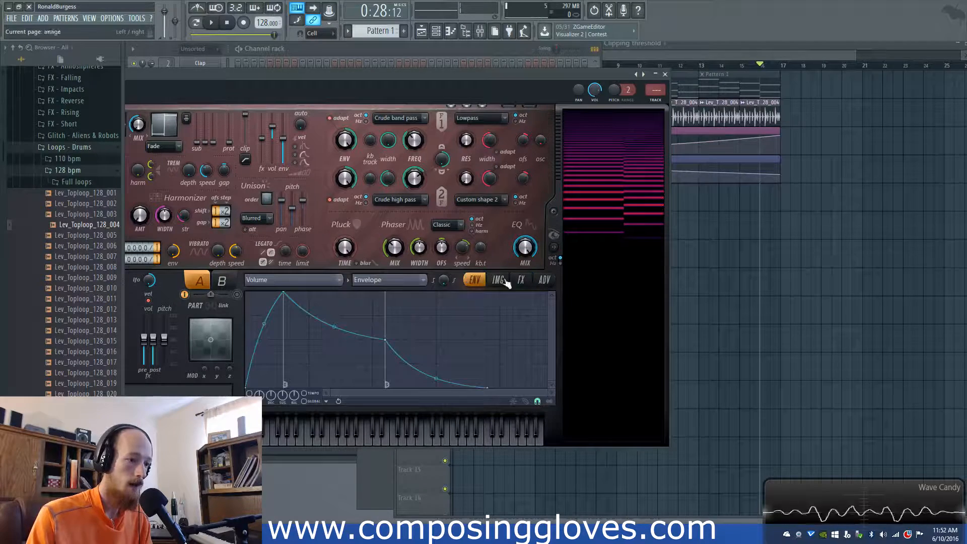
{"action": "left_click_drag", "start_coordinate": [355, 340], "coordinate": [497, 312]}
{"action": "left_click_drag", "start_coordinate": [375, 325], "coordinate": [480, 348]}
{"action": "right_click", "coordinate": [290, 316]}
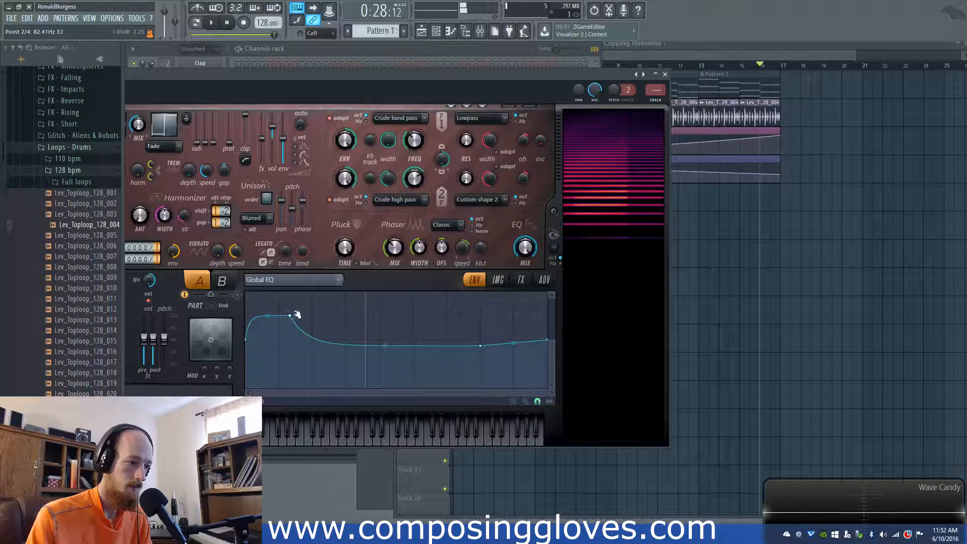
Step: Bend High End's Global EQ curve into a wide raised plateau and add a point near the low end that cuts the bass
{"action": "left_click_drag", "start_coordinate": [386, 343], "coordinate": [368, 319]}
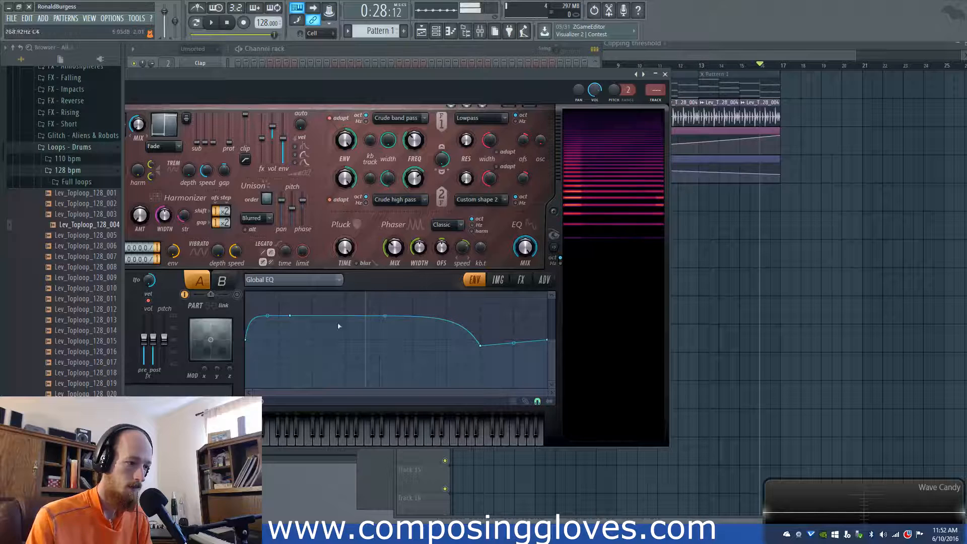
{"action": "right_click", "coordinate": [268, 341]}
{"action": "left_click_drag", "start_coordinate": [267, 341], "coordinate": [255, 375]}
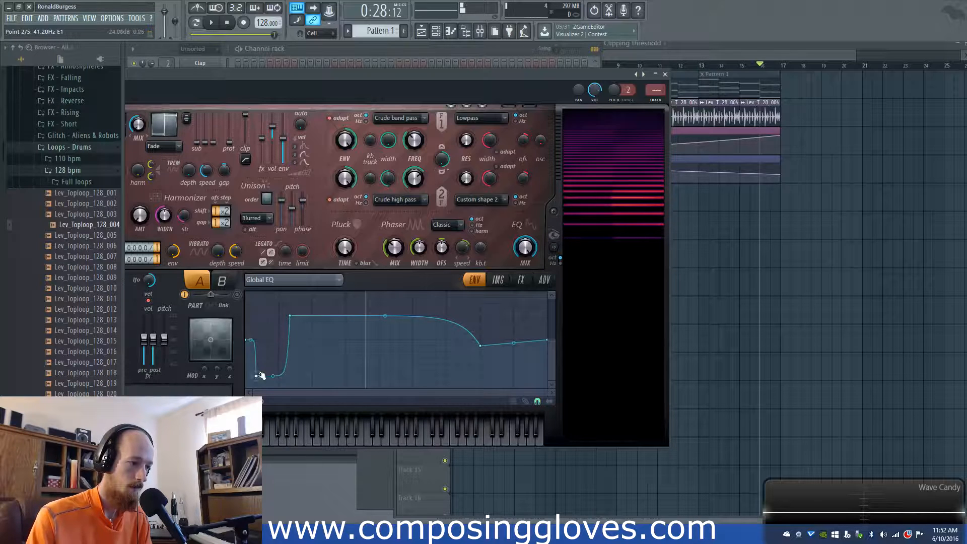
{"action": "left_click_drag", "start_coordinate": [281, 72], "coordinate": [436, 100]}
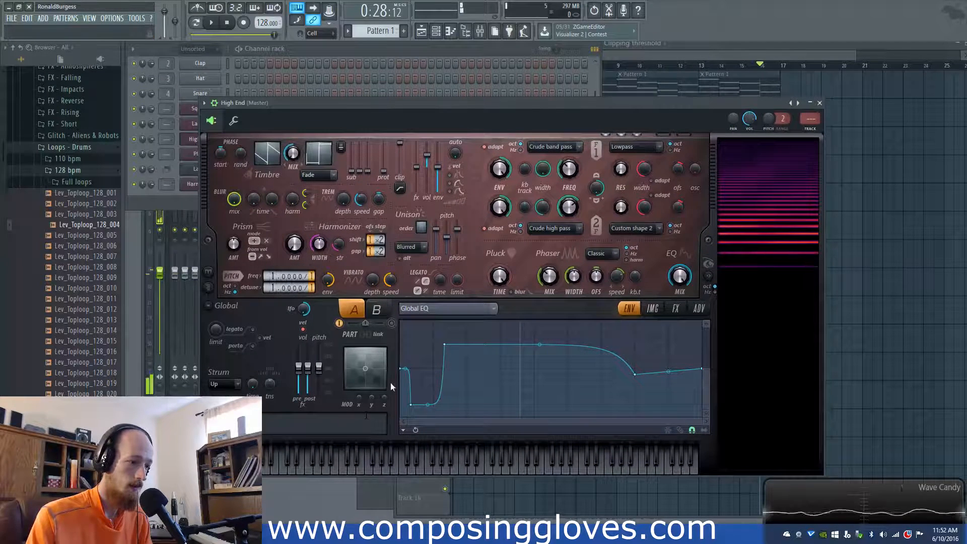
Step: Return the song position to the start and try the Layer channel's Random and Crossfade options
{"action": "left_click", "coordinate": [188, 208]}
{"action": "left_click", "coordinate": [202, 138]}
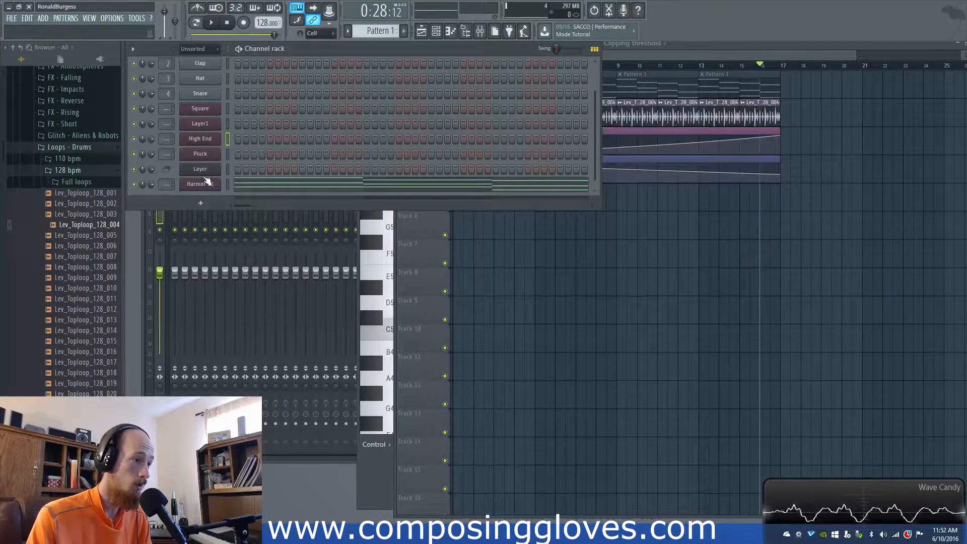
{"action": "left_click", "coordinate": [204, 170]}
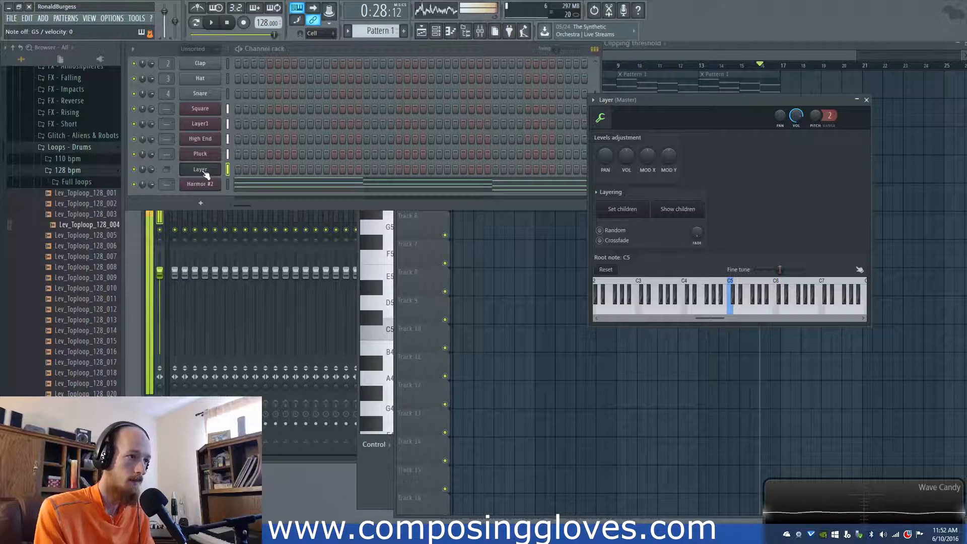
{"action": "left_click", "coordinate": [655, 52]}
{"action": "left_click_drag", "start_coordinate": [527, 65], "coordinate": [453, 67]}
{"action": "left_click", "coordinate": [212, 154]}
{"action": "left_click", "coordinate": [216, 171]}
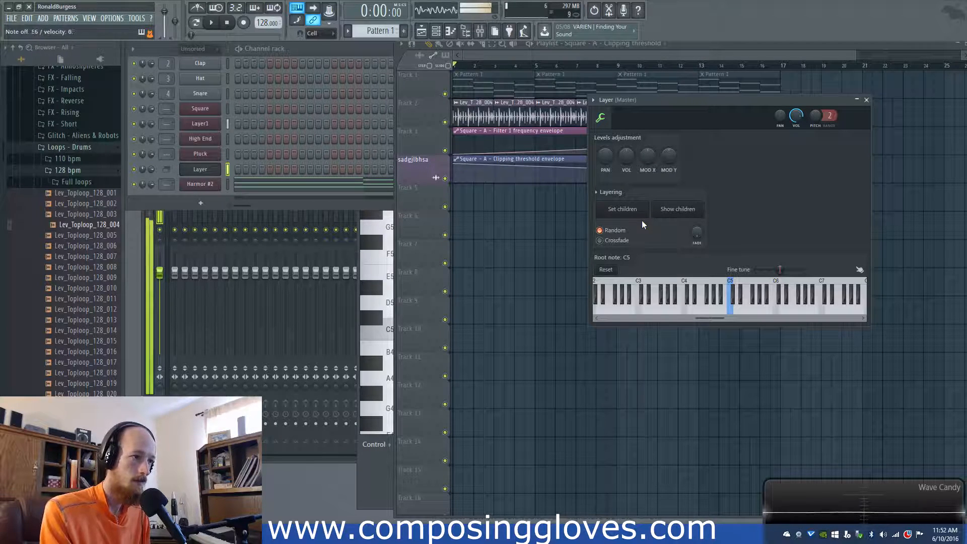
{"action": "left_click", "coordinate": [607, 237]}
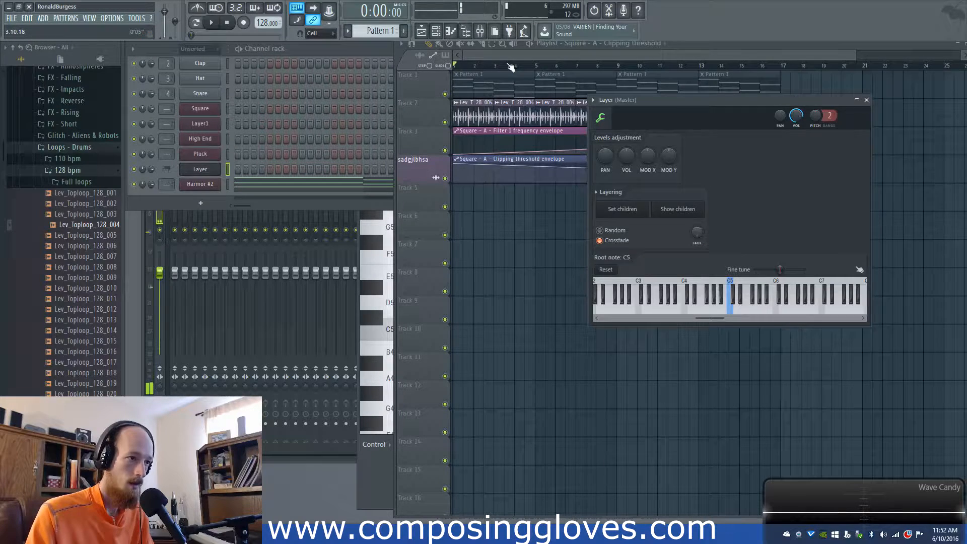
Step: Audition the Layer's crossfade fade amount during song playback, and turn Crossfade off
{"action": "left_click", "coordinate": [510, 67]}
{"action": "key", "text": "space"}
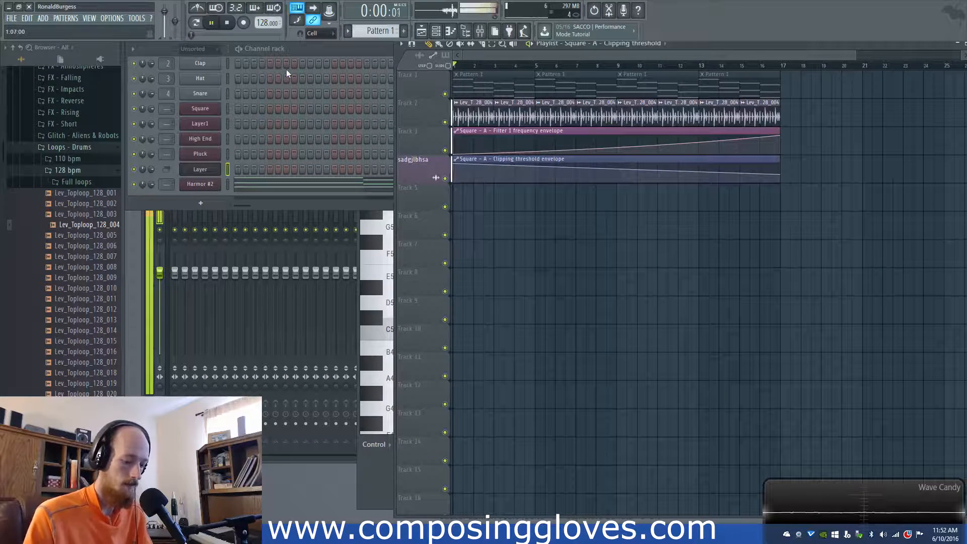
{"action": "left_click", "coordinate": [192, 170]}
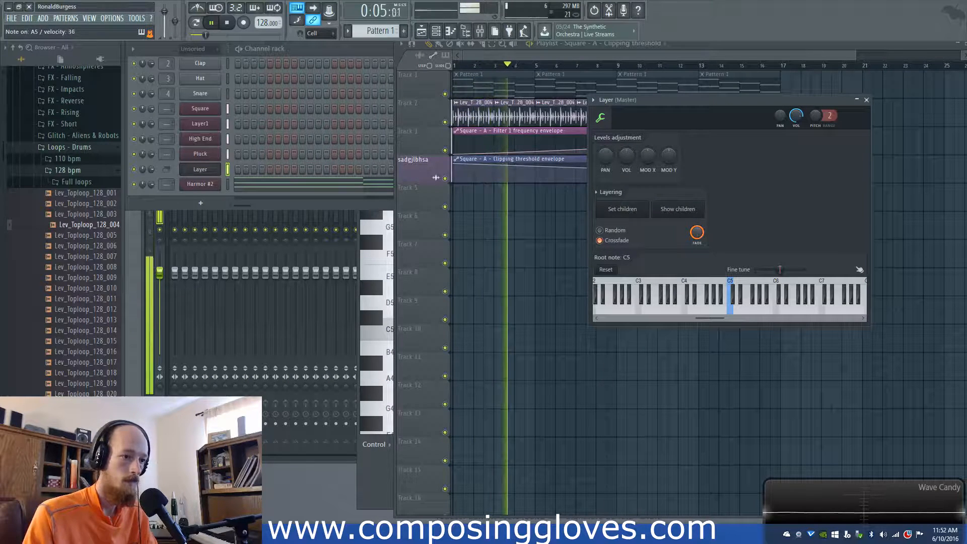
{"action": "left_click", "coordinate": [614, 241]}
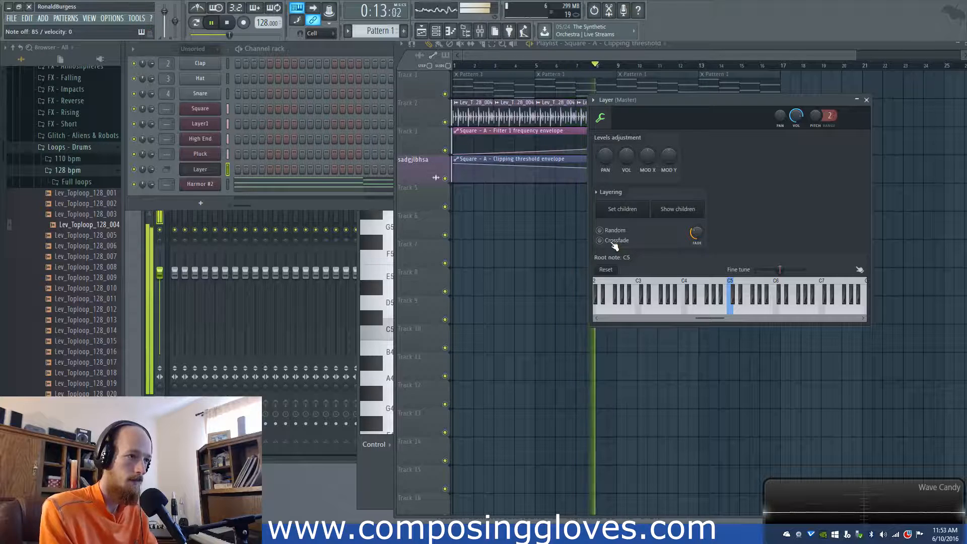
{"action": "key", "text": "space"}
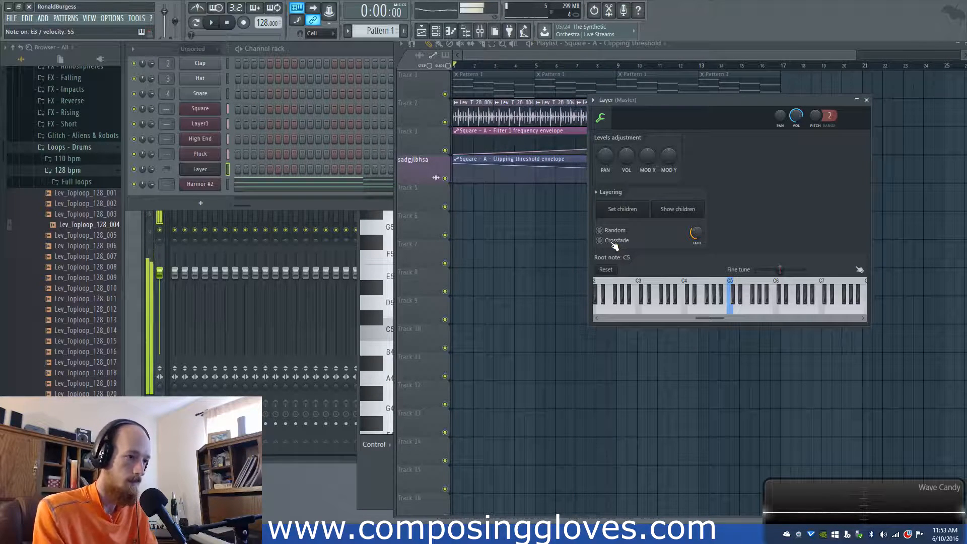
Step: Play the arrangement from the start to audition the layered lead against the chords and drum loop
{"action": "left_click", "coordinate": [421, 77]}
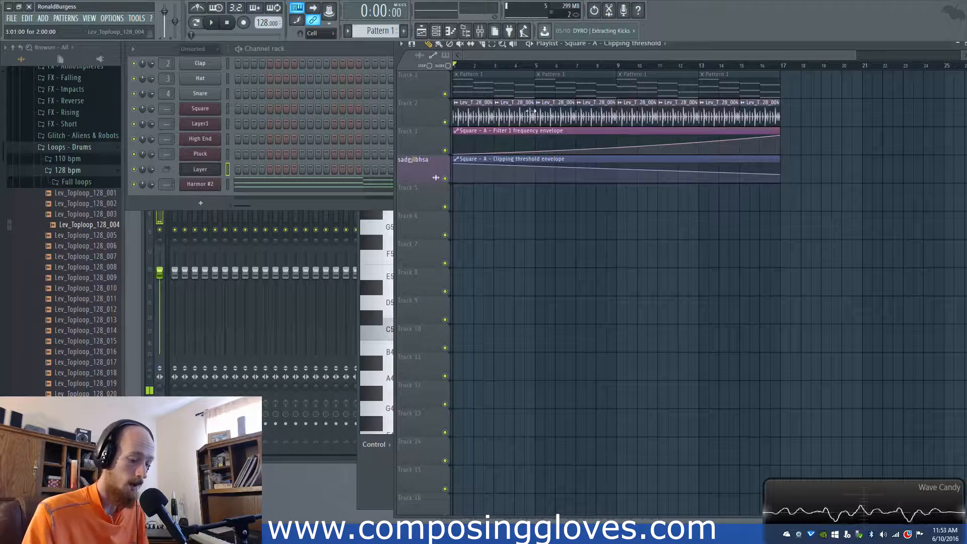
{"action": "key", "text": "space"}
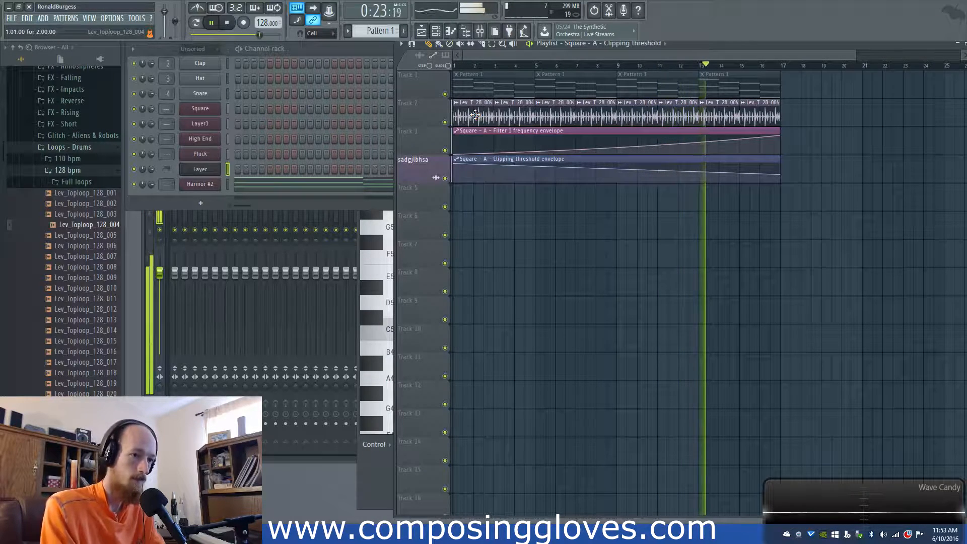
{"action": "key", "text": "space"}
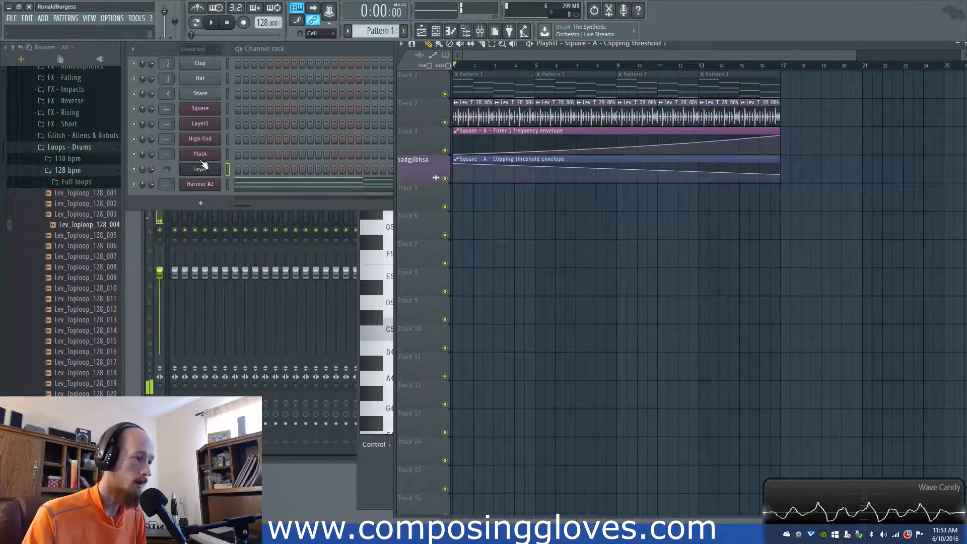
Step: Set High End's distortion type to Rubber and raise the distortion amount
{"action": "left_click", "coordinate": [204, 142]}
{"action": "left_click_drag", "start_coordinate": [486, 103], "coordinate": [489, 79]}
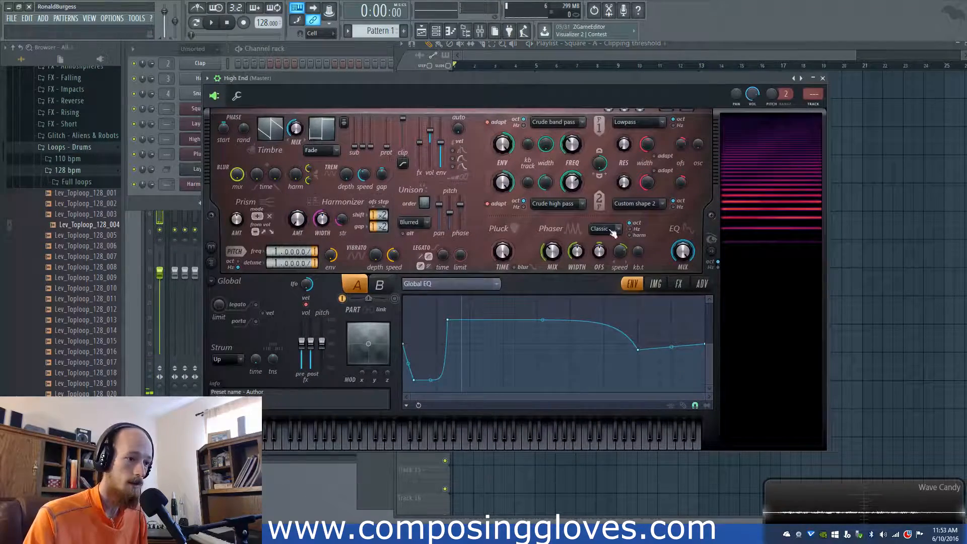
{"action": "left_click", "coordinate": [656, 286]}
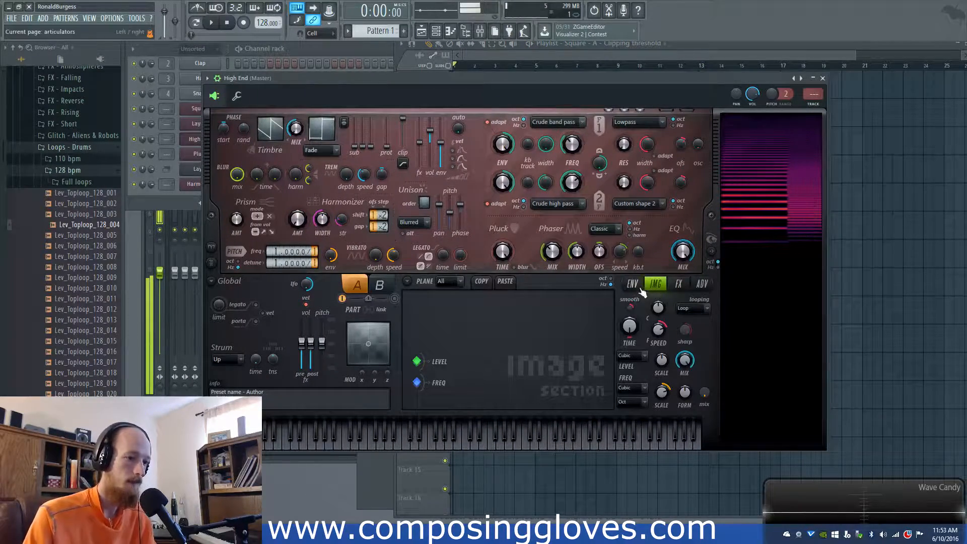
{"action": "left_click", "coordinate": [634, 284]}
{"action": "left_click", "coordinate": [679, 285]}
{"action": "left_click", "coordinate": [473, 311]}
{"action": "left_click", "coordinate": [475, 392]}
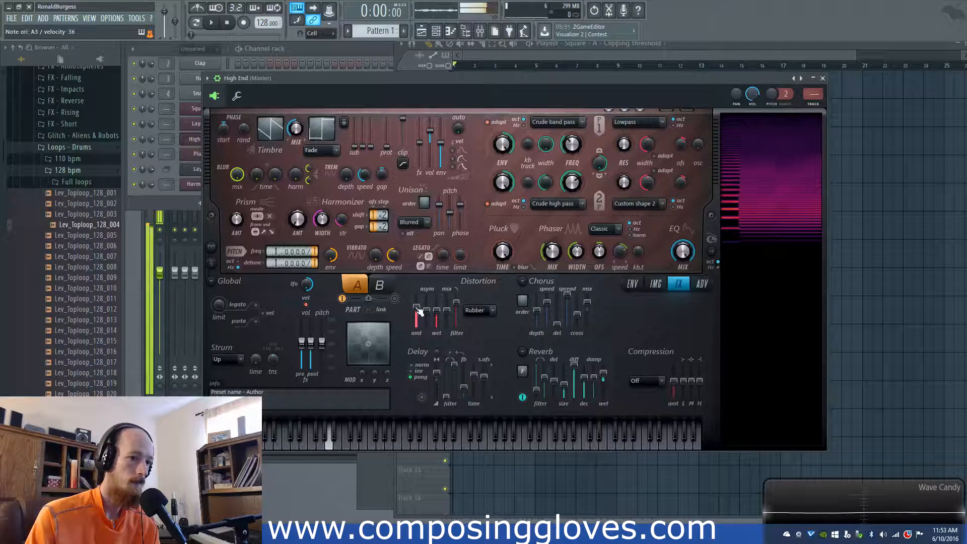
Step: Set Pluck's distortion type to Log in its effects section
{"action": "left_click", "coordinate": [184, 203]}
{"action": "left_click", "coordinate": [155, 164]}
{"action": "left_click", "coordinate": [205, 153]}
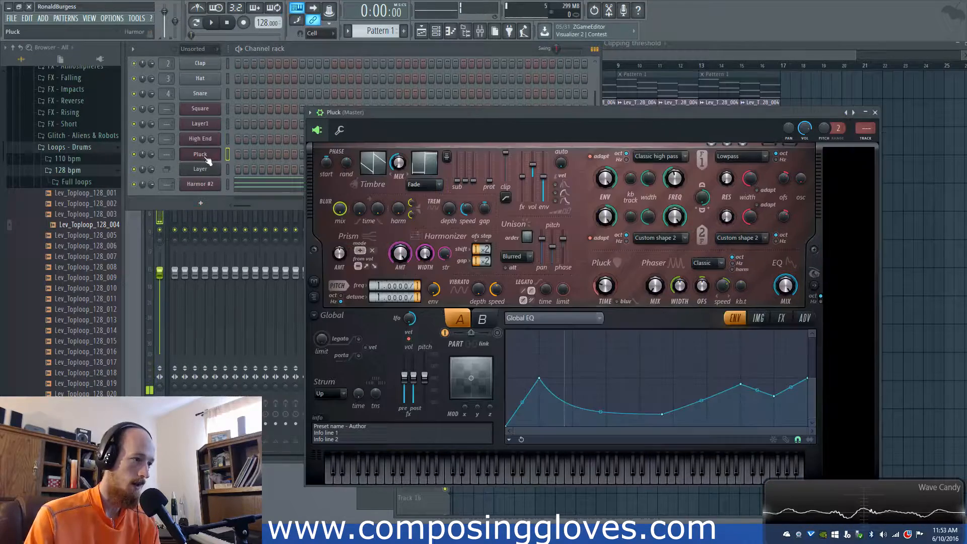
{"action": "left_click", "coordinate": [780, 318]}
{"action": "left_click", "coordinate": [580, 346]}
{"action": "left_click", "coordinate": [581, 405]}
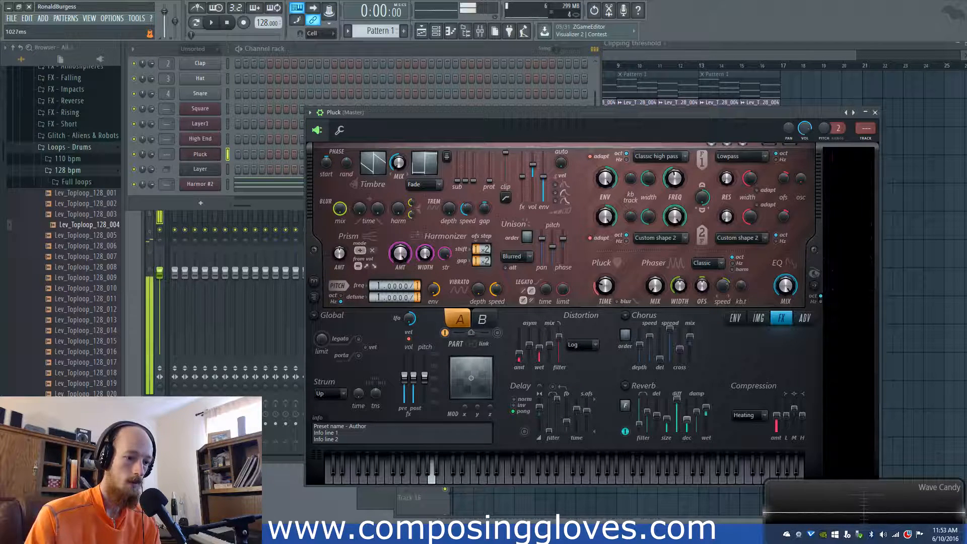
Step: Compare the combined Layer sound with High End and Pluck, and inspect the effects settings of both synths
{"action": "left_click", "coordinate": [204, 169]}
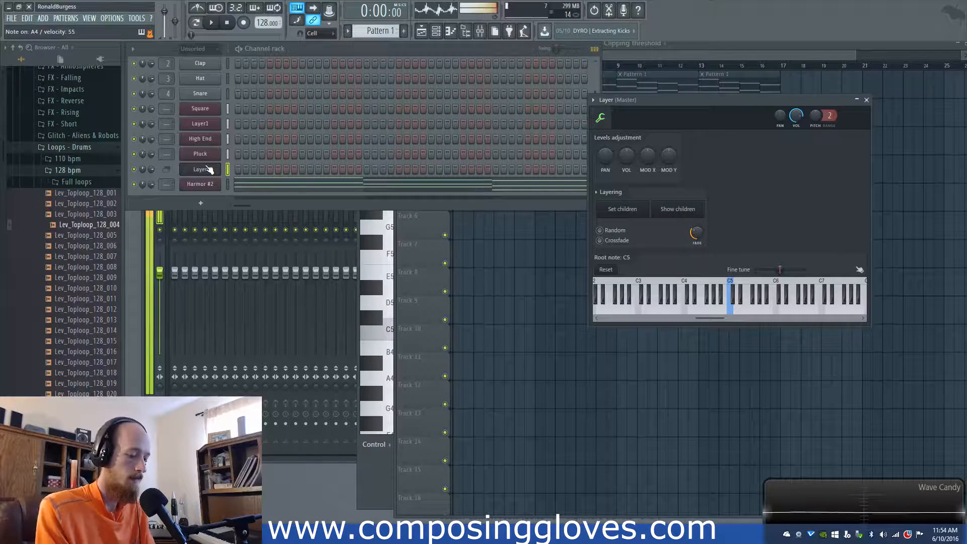
{"action": "left_click", "coordinate": [206, 140]}
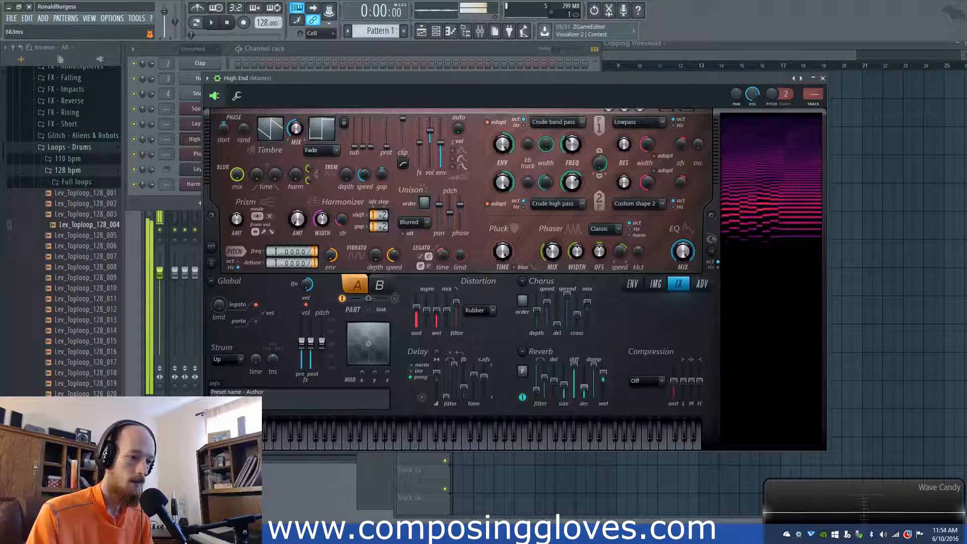
{"action": "left_click", "coordinate": [193, 172]}
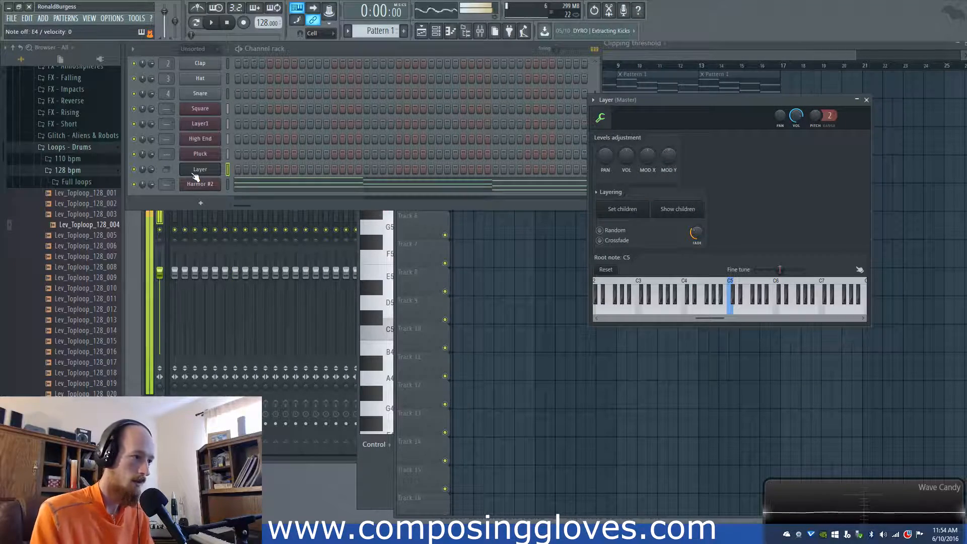
{"action": "left_click", "coordinate": [214, 155]}
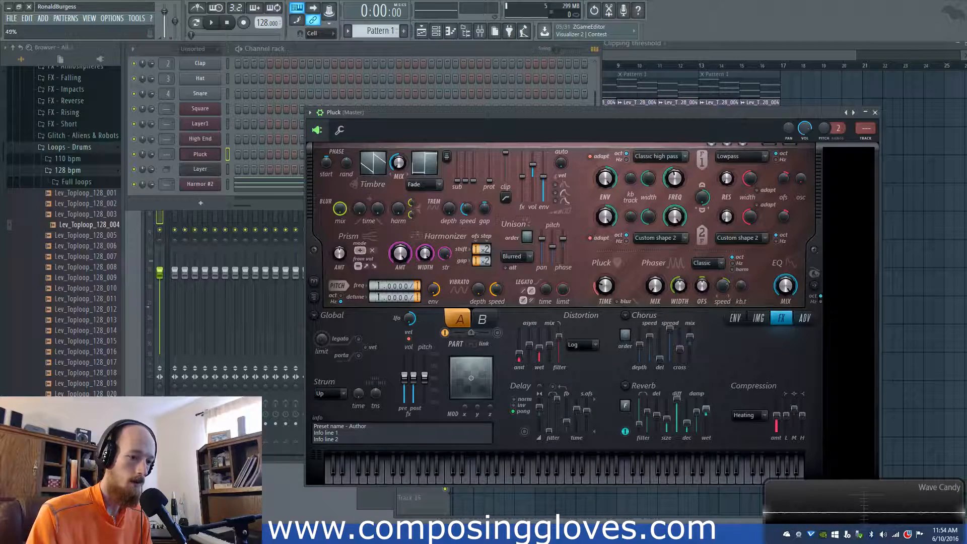
Step: Audition Layer1 while checking its volume envelope and its reverb settings
{"action": "left_click", "coordinate": [200, 124]}
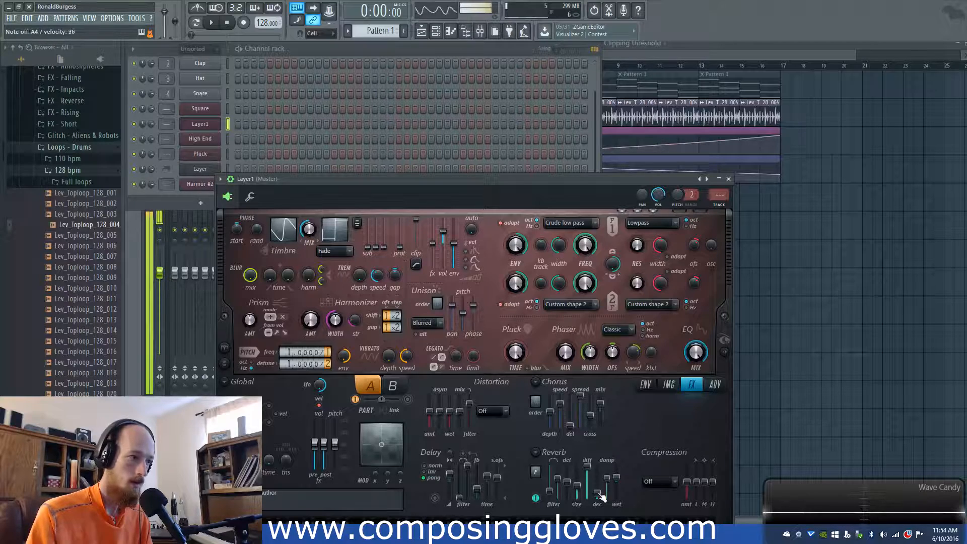
{"action": "left_click", "coordinate": [645, 385]}
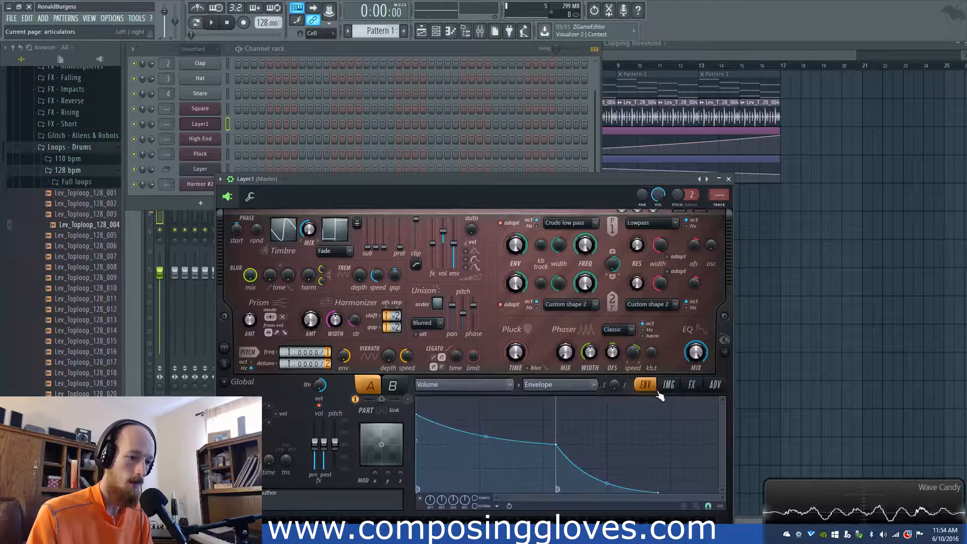
{"action": "left_click", "coordinate": [448, 387]}
{"action": "left_click", "coordinate": [394, 414]}
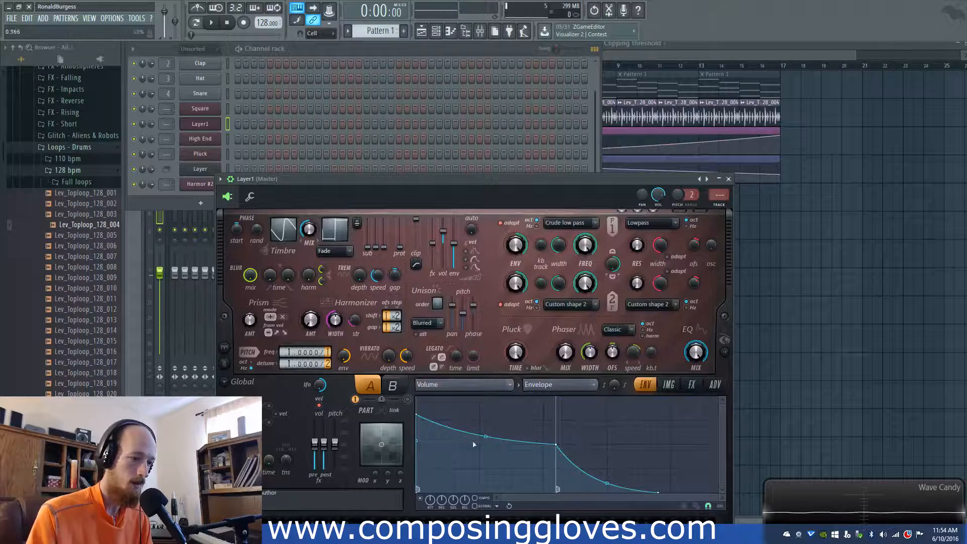
{"action": "left_click", "coordinate": [421, 498]}
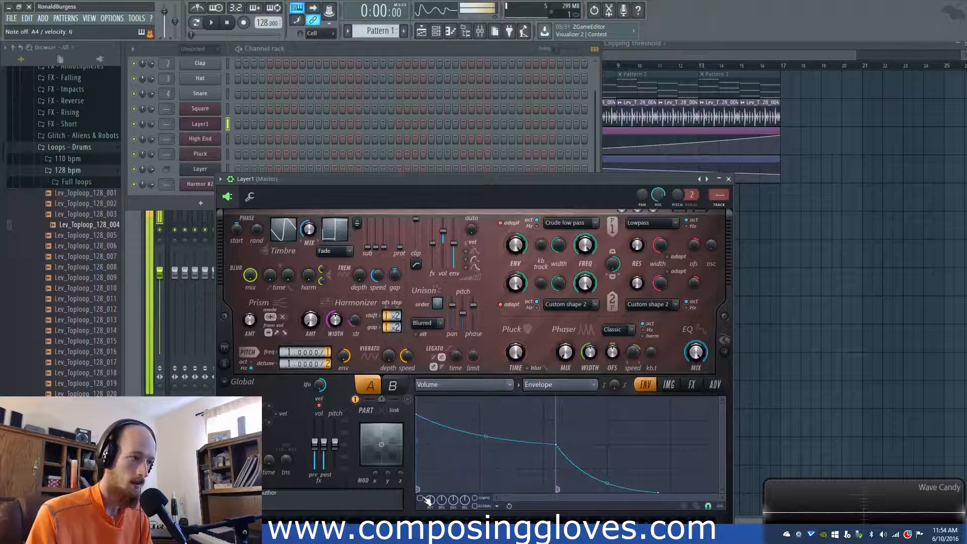
{"action": "left_click", "coordinate": [689, 384]}
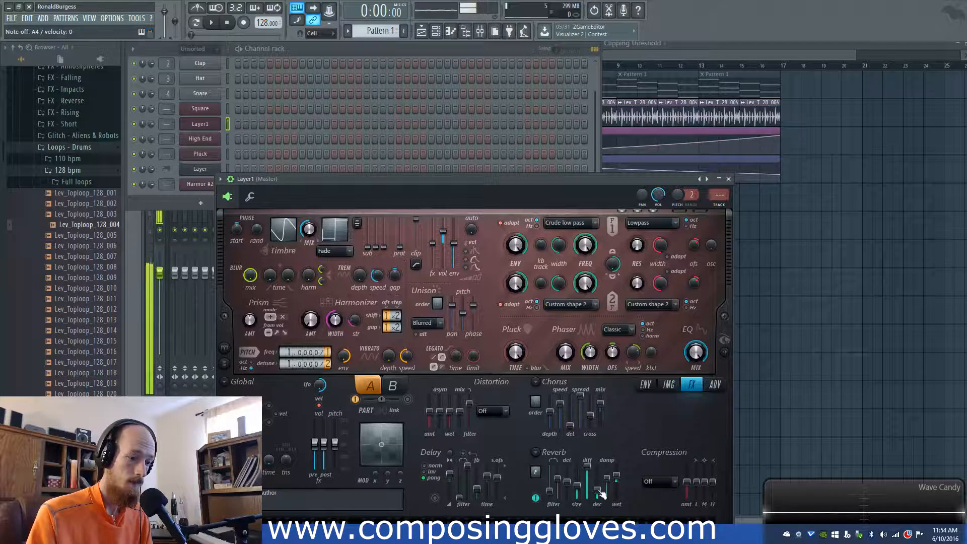
Step: Review the Layer's child synths Pluck, High End, Layer1 and Square one after another
{"action": "left_click", "coordinate": [200, 170]}
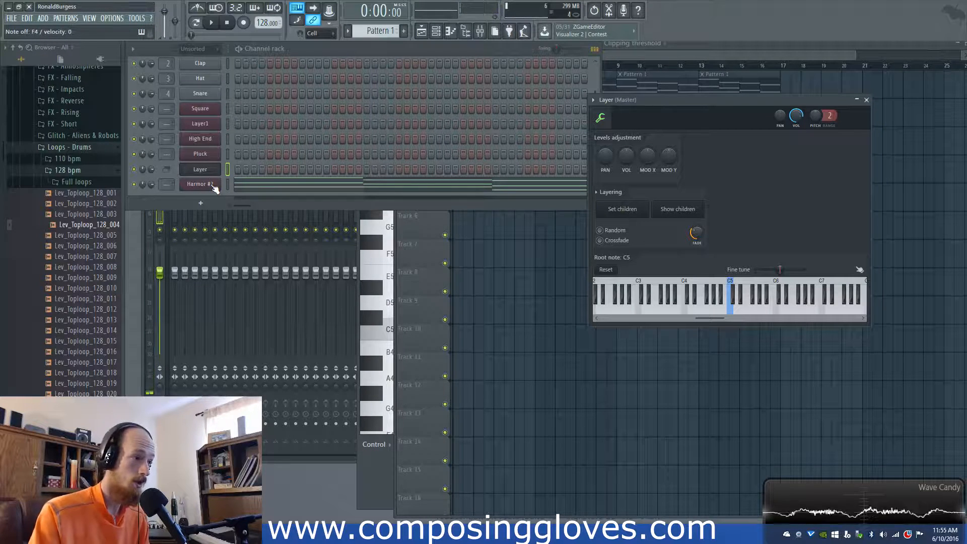
{"action": "left_click", "coordinate": [209, 157]}
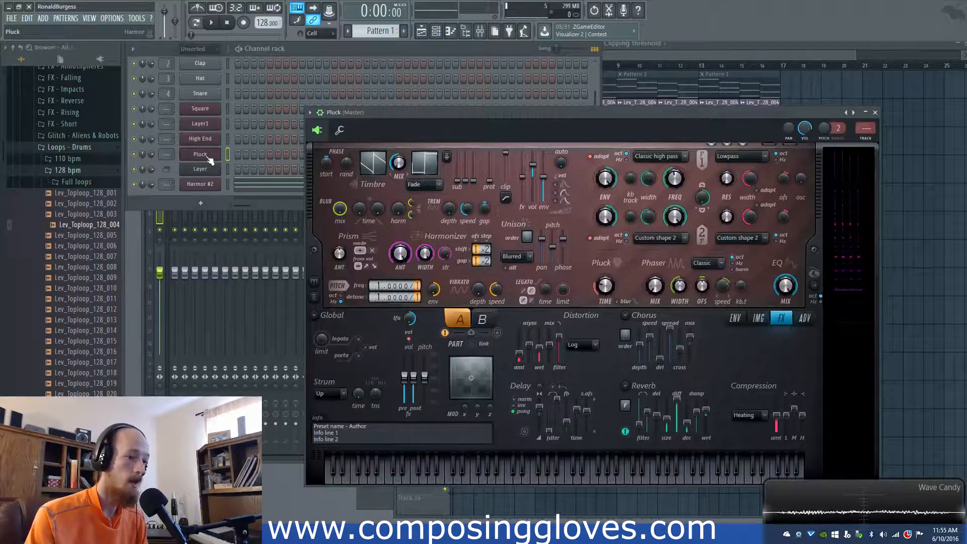
{"action": "left_click", "coordinate": [204, 143]}
{"action": "left_click", "coordinate": [201, 122]}
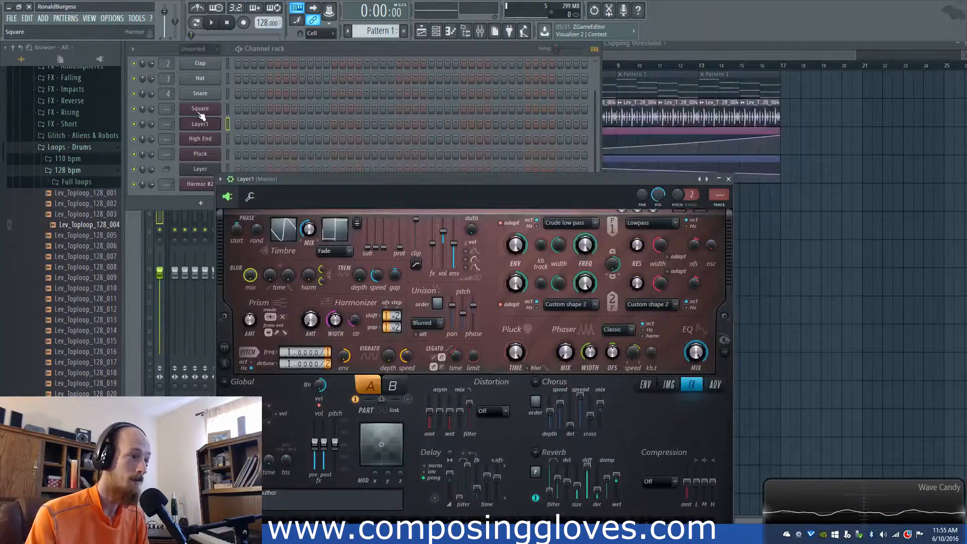
{"action": "left_click", "coordinate": [202, 110]}
Step: Play the arrangement with the Layer channel selected to audition the layered lead
{"action": "left_click", "coordinate": [206, 170]}
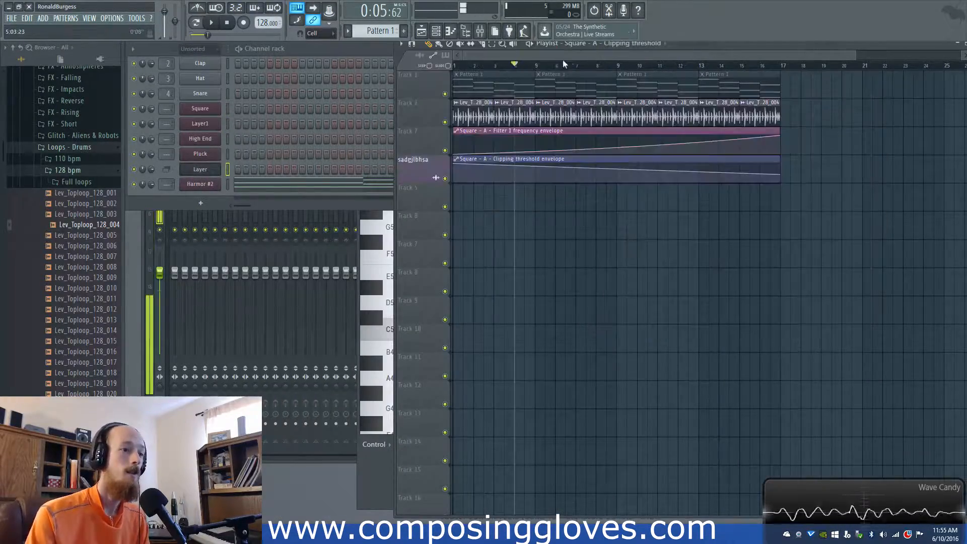
{"action": "key", "text": "space"}
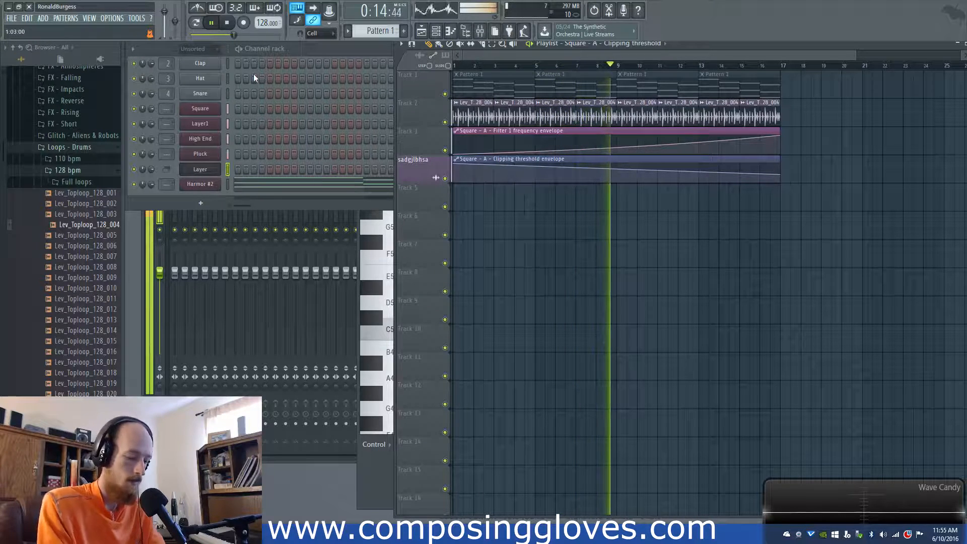
{"action": "key", "text": "space"}
Step: Place Lev_Drumloop_128_008 from the 128 bpm full loops on track 5 at bar 9, duplicate it at bar 13, and audition the arrangement
{"action": "left_click", "coordinate": [64, 177]}
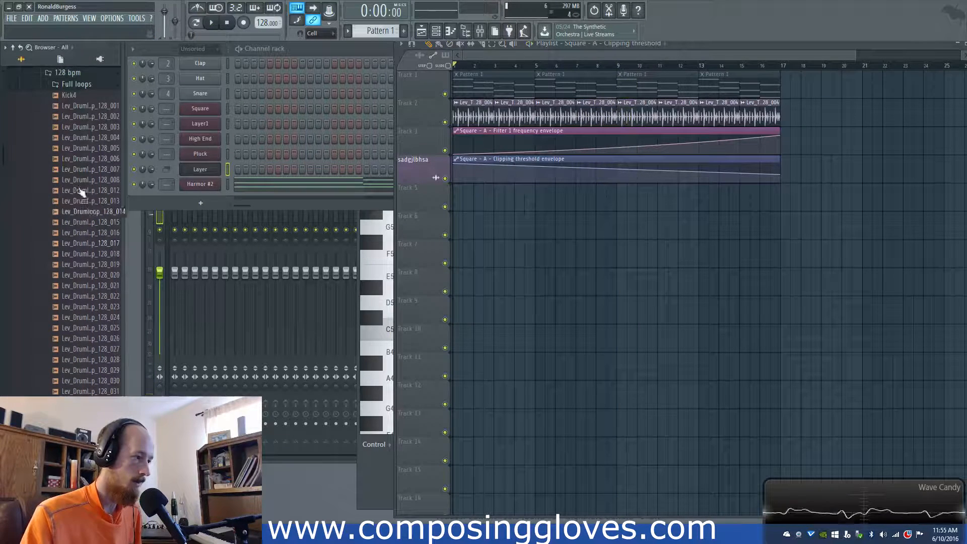
{"action": "left_click_drag", "start_coordinate": [594, 200], "coordinate": [619, 199]}
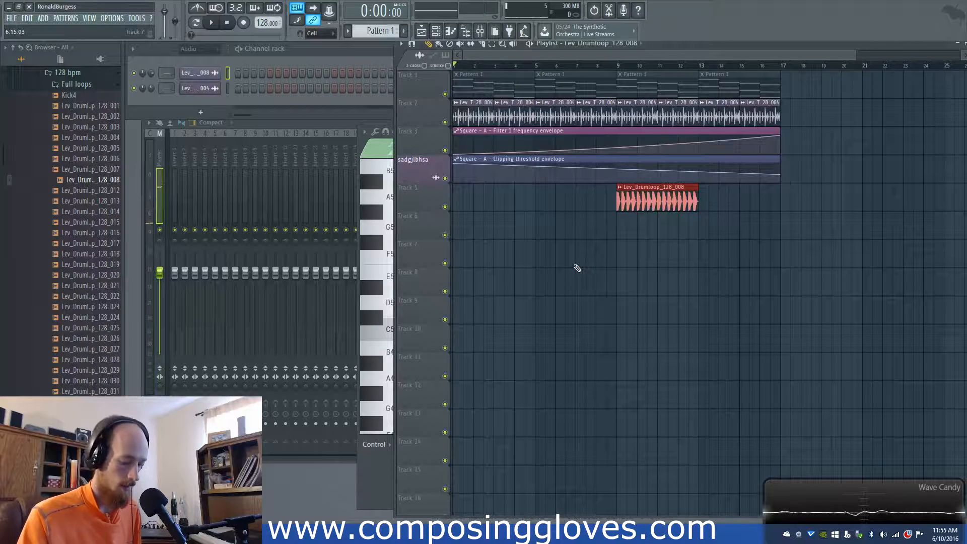
{"action": "key", "text": "ctrl+b"}
{"action": "left_click", "coordinate": [540, 66]}
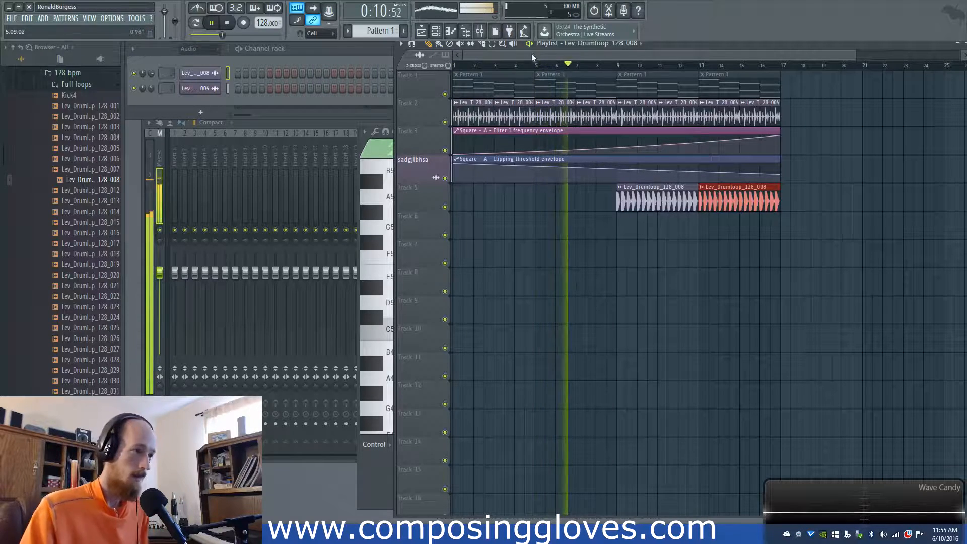
{"action": "left_click", "coordinate": [227, 22]}
Step: Show the Unsorted channel group in an enlarged channel rack and open the Layer channel
{"action": "left_click", "coordinate": [204, 55]}
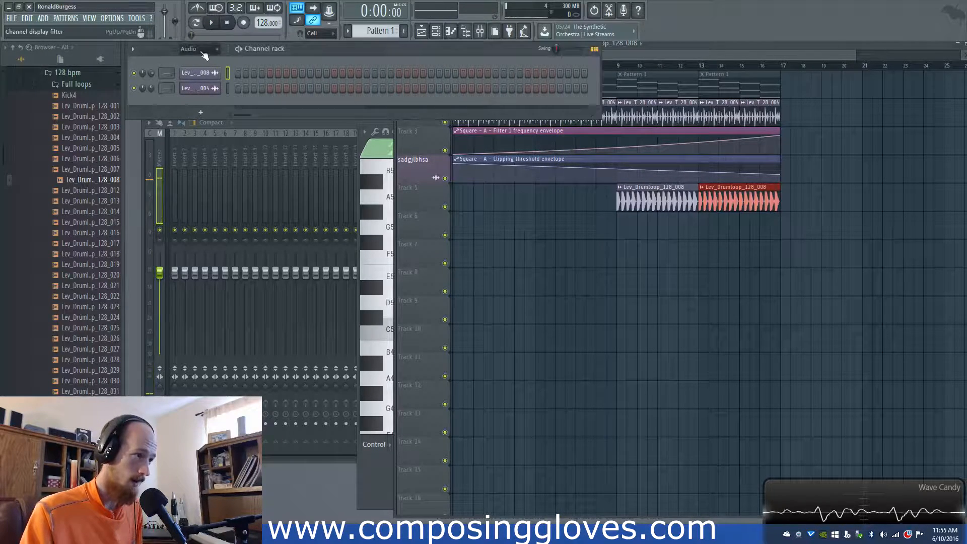
{"action": "left_click_drag", "start_coordinate": [236, 114], "coordinate": [232, 235]}
{"action": "left_click", "coordinate": [207, 198]}
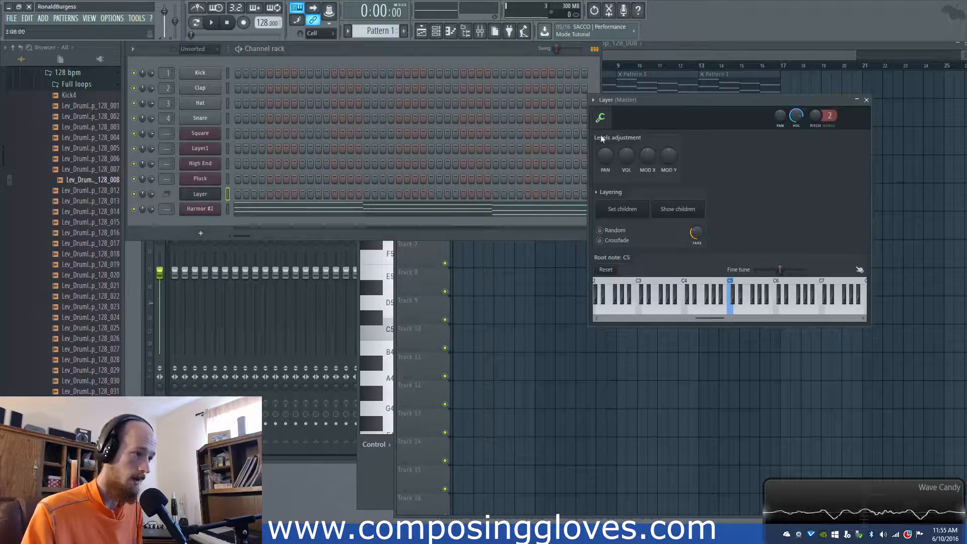
Step: Play the arrangement to hear the lead with the added drum loops, and move the song position to bar 7
{"action": "left_click", "coordinate": [663, 56]}
{"action": "key", "text": "space"}
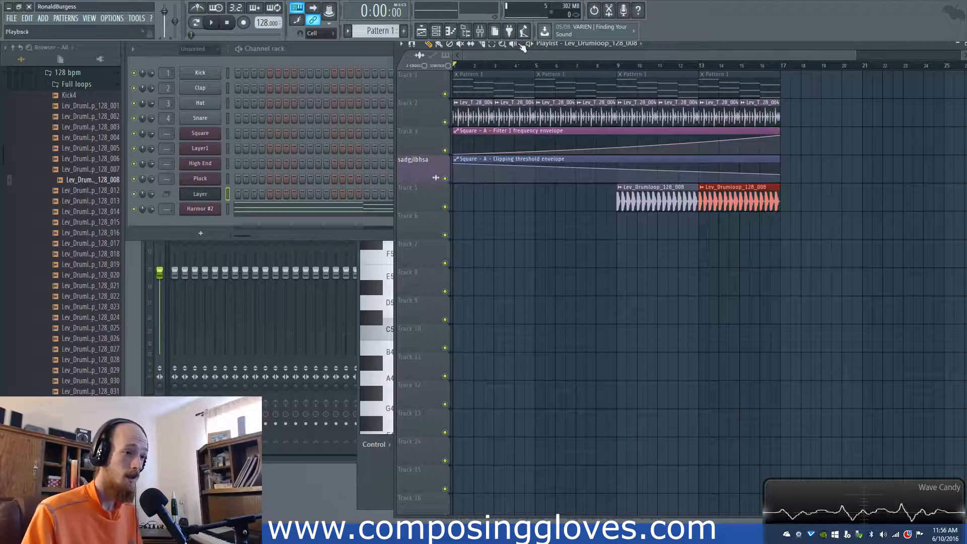
{"action": "left_click", "coordinate": [678, 65]}
{"action": "left_click", "coordinate": [576, 65]}
Step: Look over the Harmor #2, Layer, Layer1 and Square channels, leaving Square's settings open
{"action": "left_click", "coordinate": [210, 207]}
{"action": "left_click", "coordinate": [202, 196]}
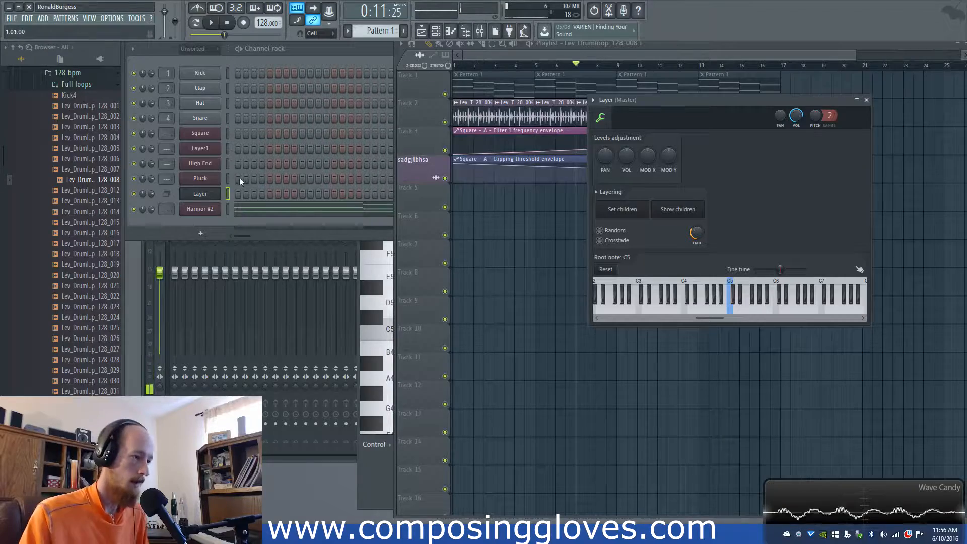
{"action": "left_click", "coordinate": [199, 147]}
{"action": "left_click", "coordinate": [197, 138]}
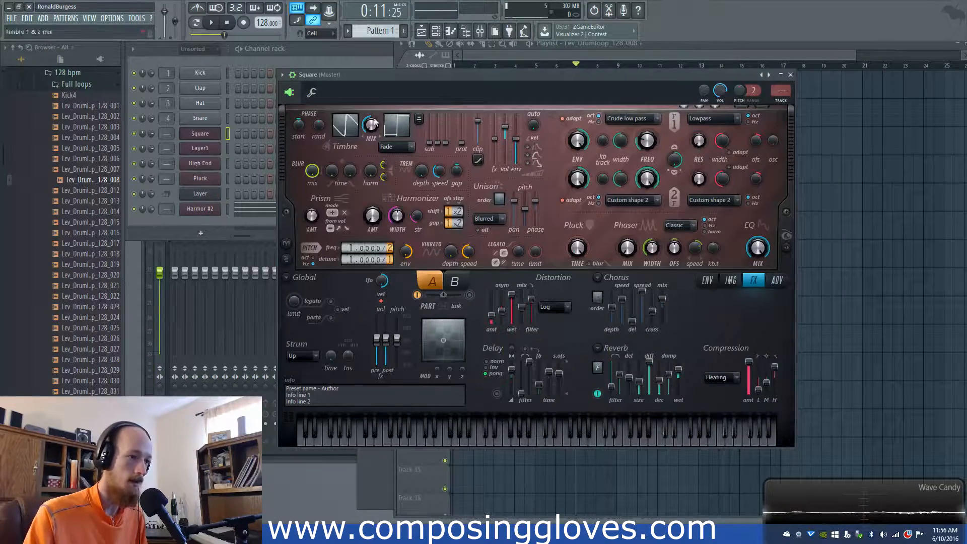
{"action": "left_click_drag", "start_coordinate": [395, 77], "coordinate": [403, 67]}
Step: Audition Pluck alone through the Layer by muting Square, Layer1 and High End, and unmute all three
{"action": "left_click", "coordinate": [135, 133]}
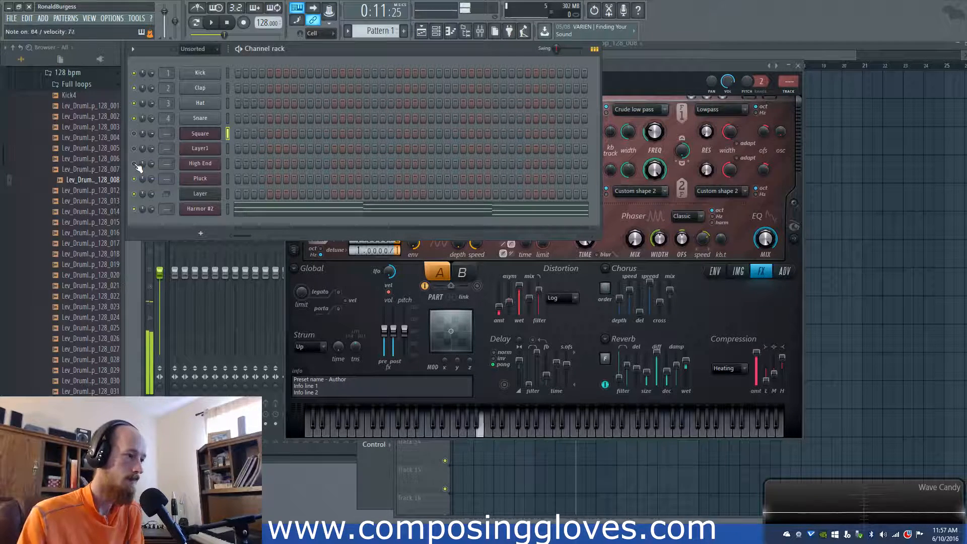
{"action": "left_click", "coordinate": [184, 194]}
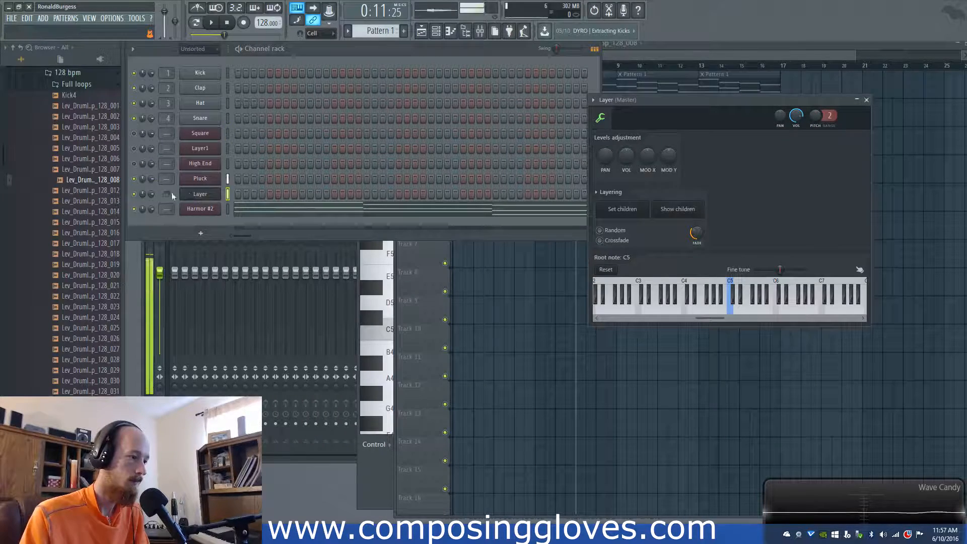
{"action": "left_click", "coordinate": [135, 165]}
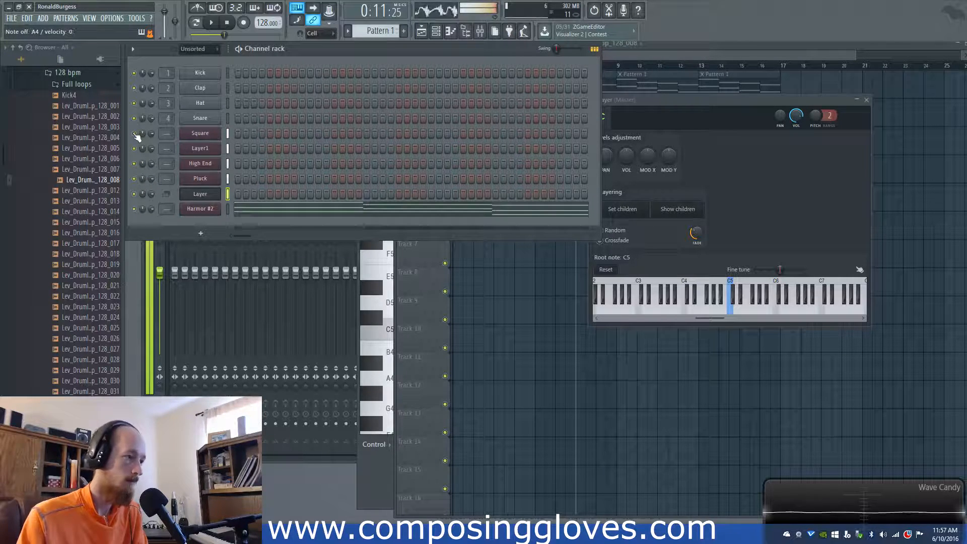
Step: Turn on the Layer's Crossfade, return the song position to the start, and link the fade amount to a MIDI controller
{"action": "left_click", "coordinate": [666, 232]}
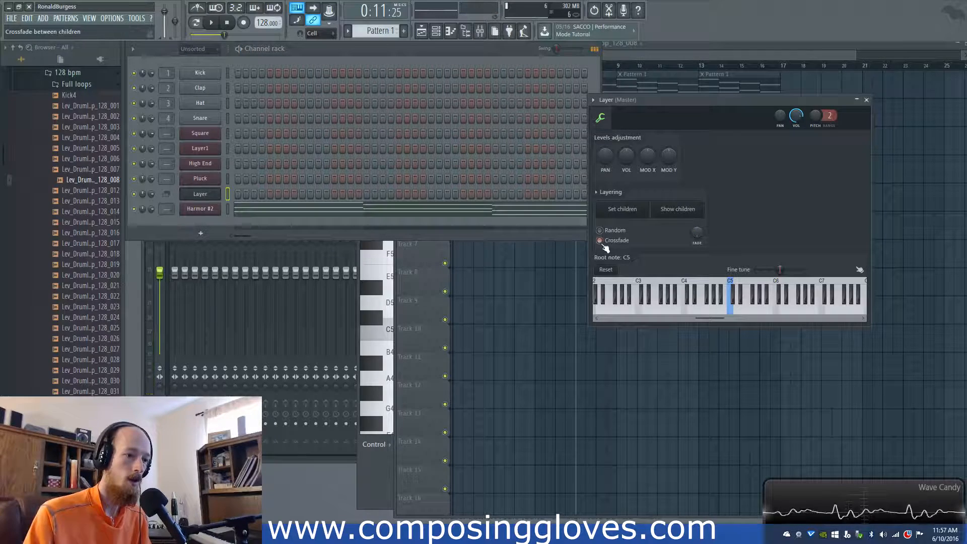
{"action": "left_click", "coordinate": [681, 59]}
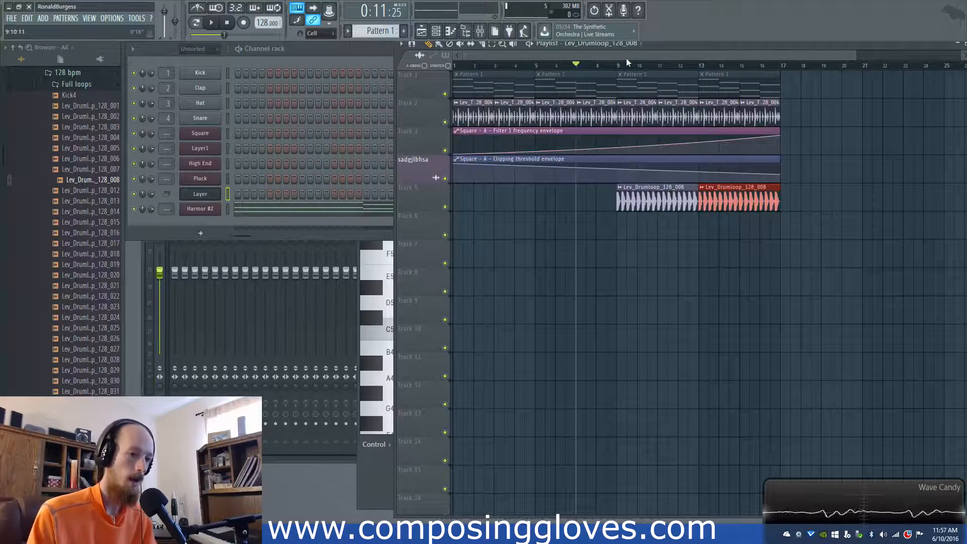
{"action": "left_click", "coordinate": [455, 65]}
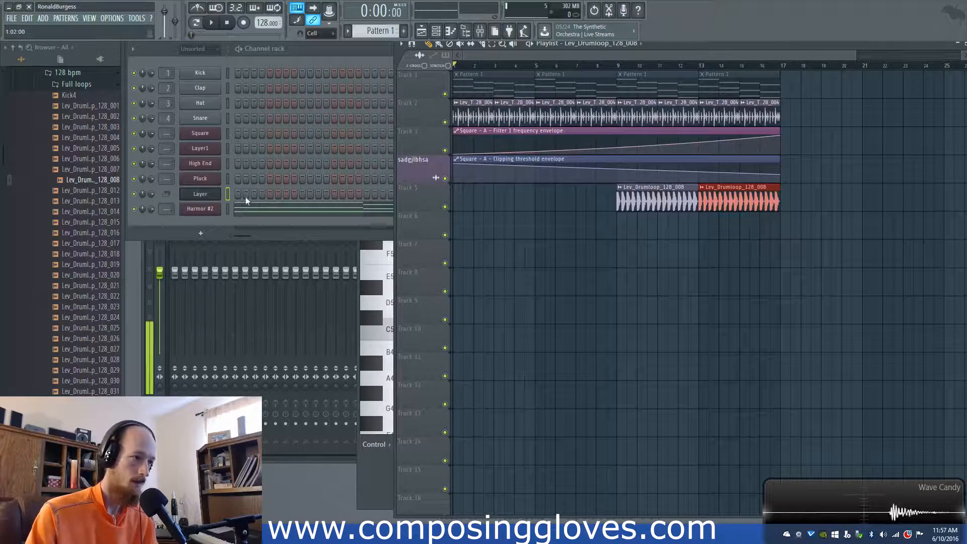
{"action": "left_click", "coordinate": [217, 194]}
{"action": "right_click", "coordinate": [698, 232]}
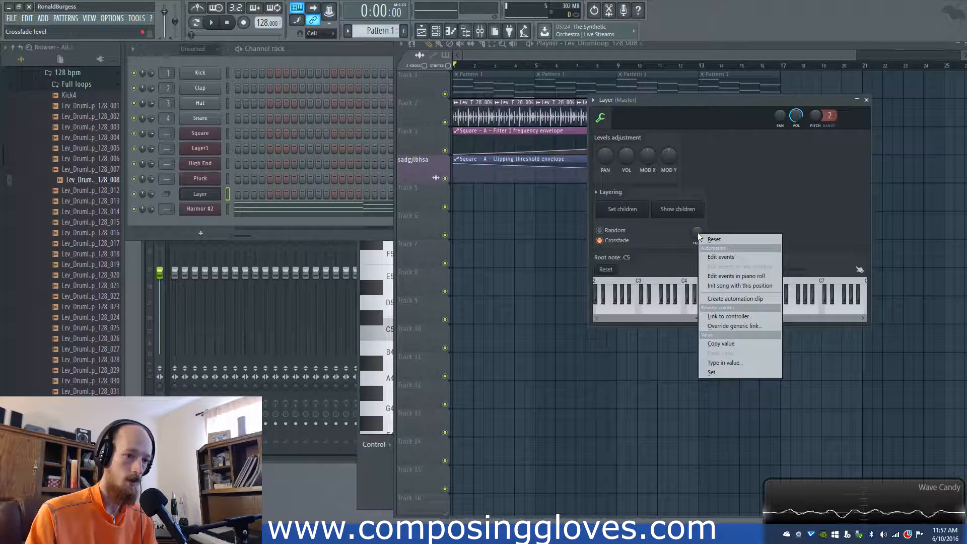
{"action": "left_click", "coordinate": [749, 317]}
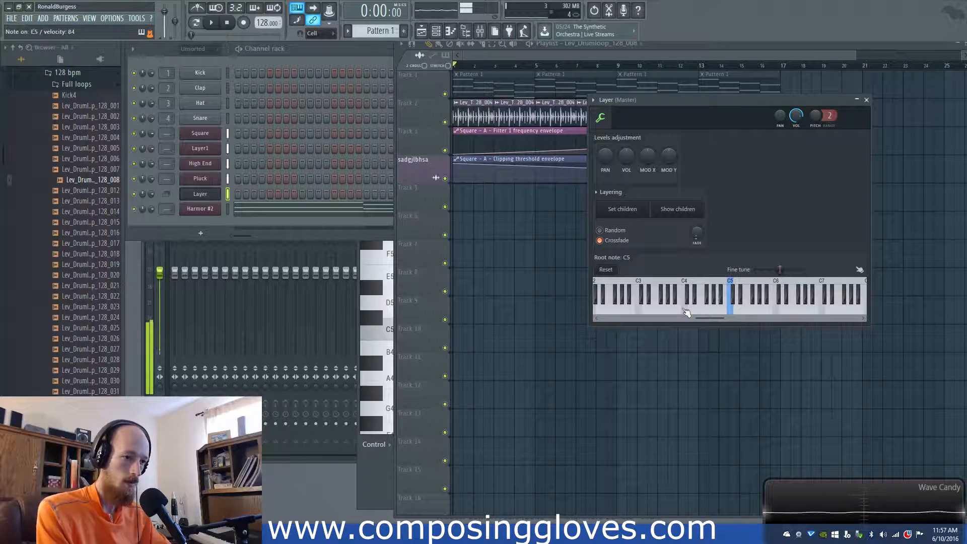
Step: Play the arrangement while sweeping the Layer's crossfade with the linked controller, and close the Layer's settings
{"action": "key", "text": "space"}
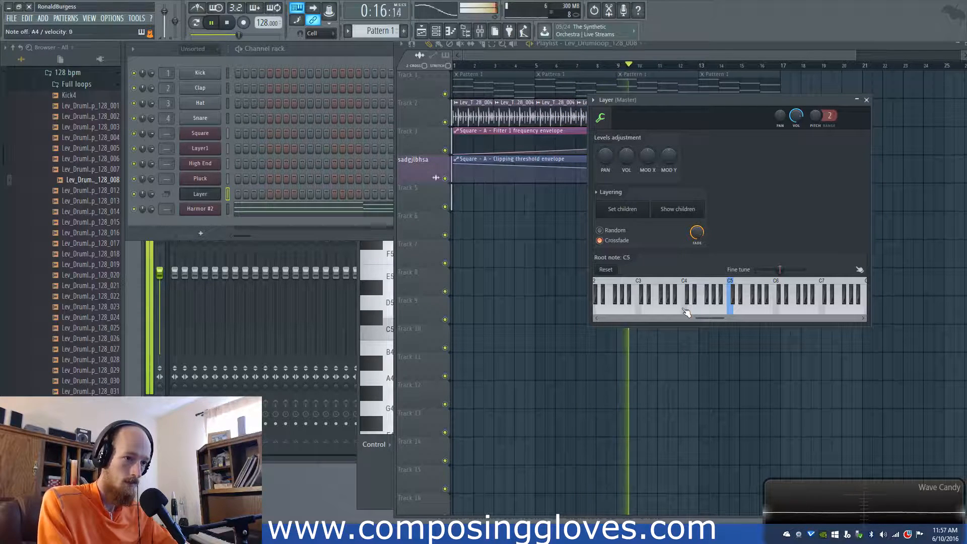
{"action": "key", "text": "space"}
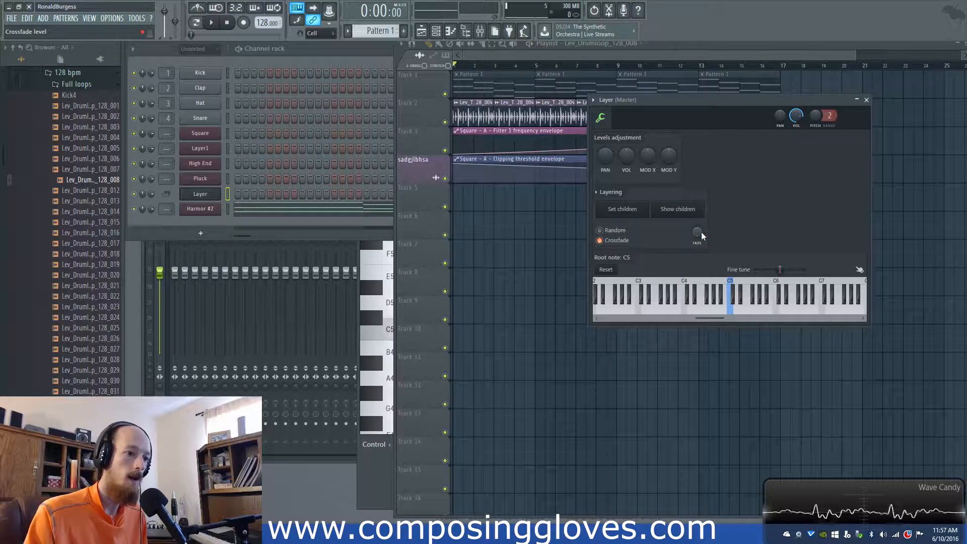
{"action": "double_click", "coordinate": [193, 196]}
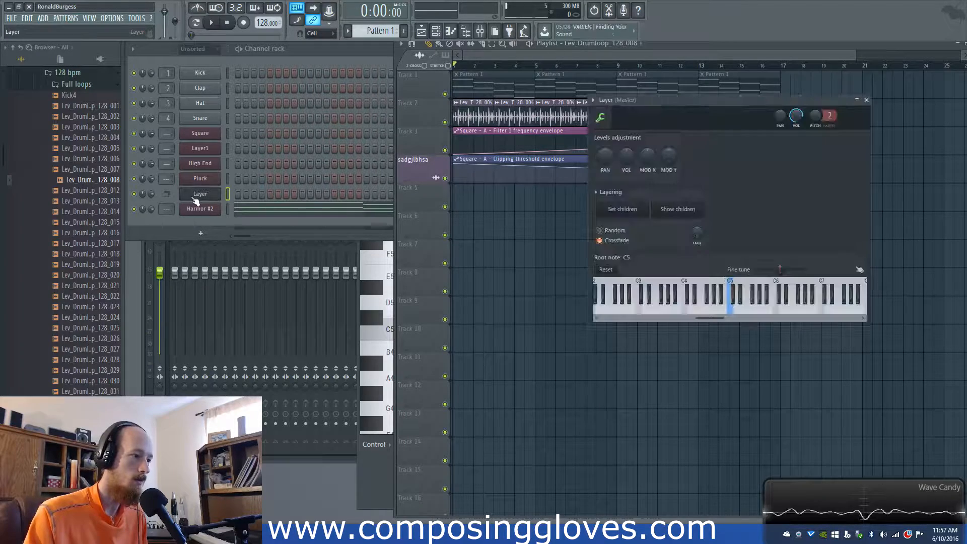
{"action": "left_click", "coordinate": [547, 51]}
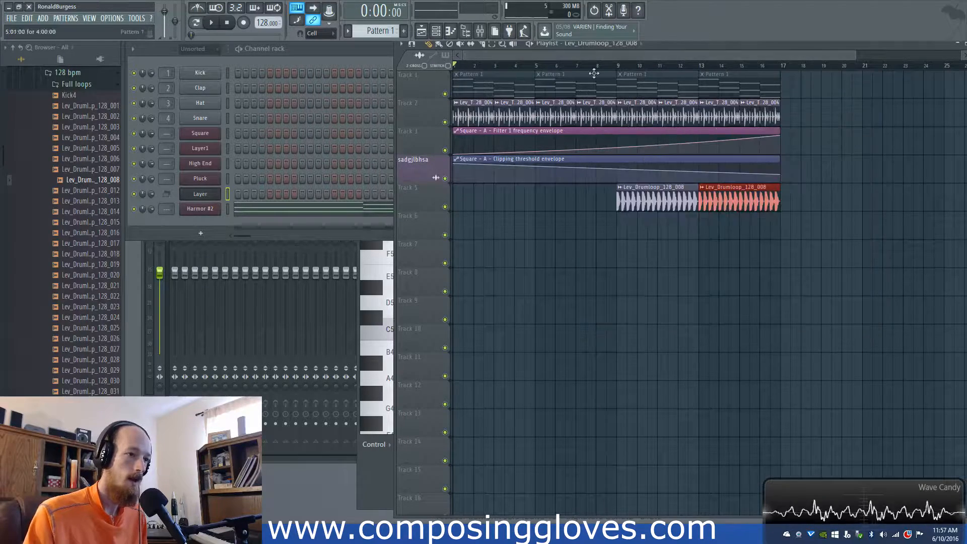
{"action": "left_click_drag", "start_coordinate": [616, 66], "coordinate": [448, 75]}
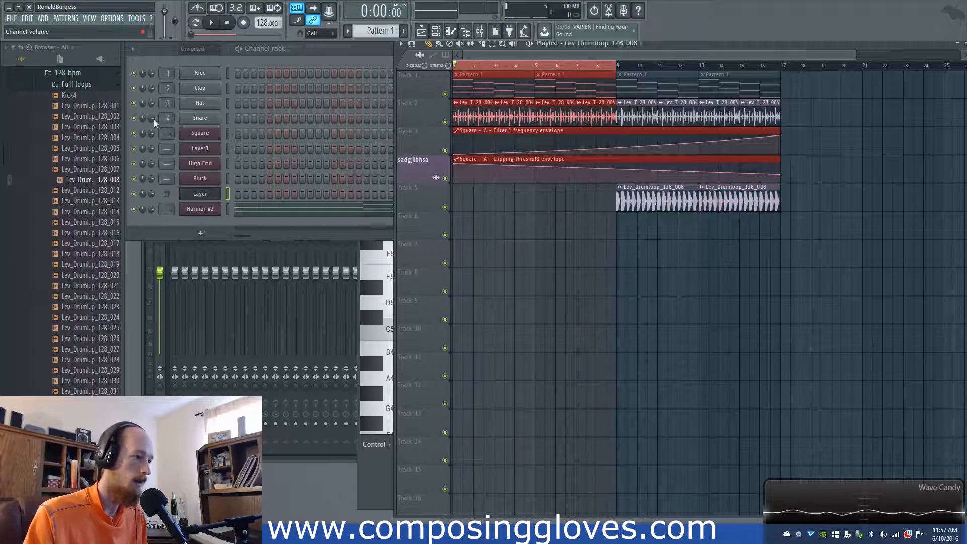
{"action": "right_click", "coordinate": [150, 134]}
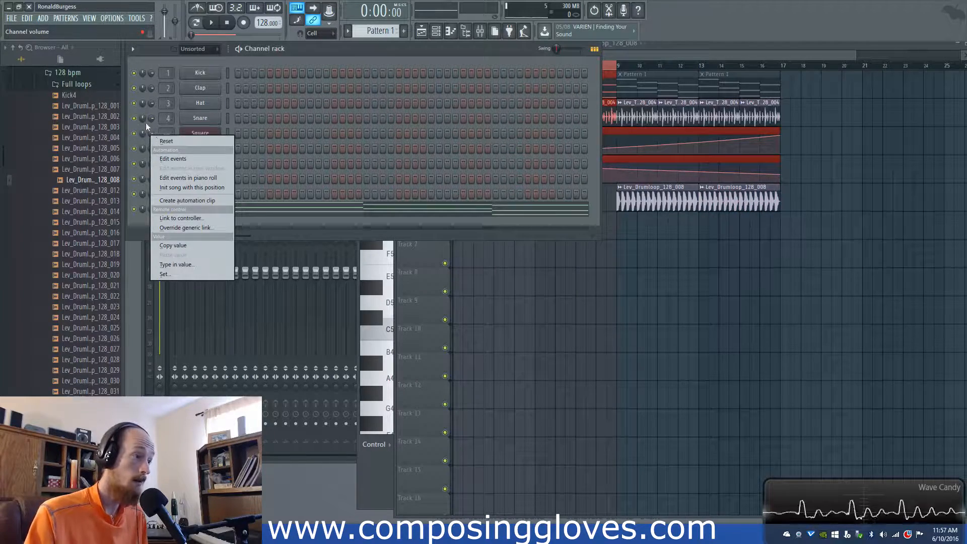
{"action": "key", "text": "Escape"}
{"action": "right_click", "coordinate": [151, 178]}
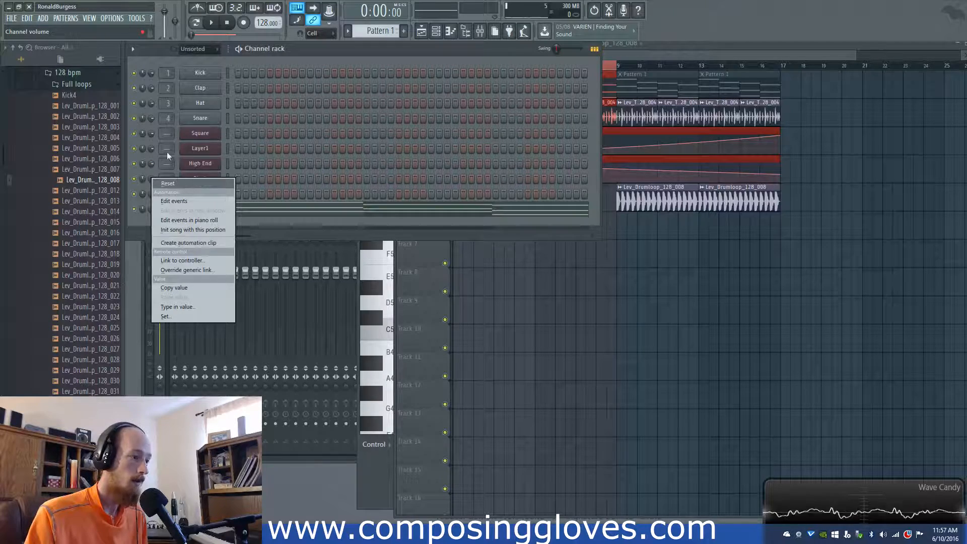
{"action": "key", "text": "Escape"}
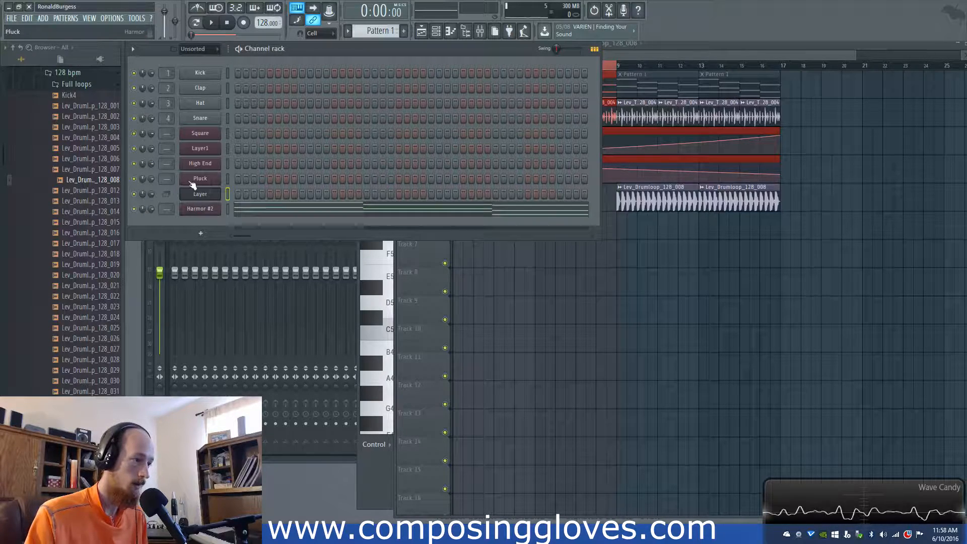
{"action": "right_click", "coordinate": [148, 164]}
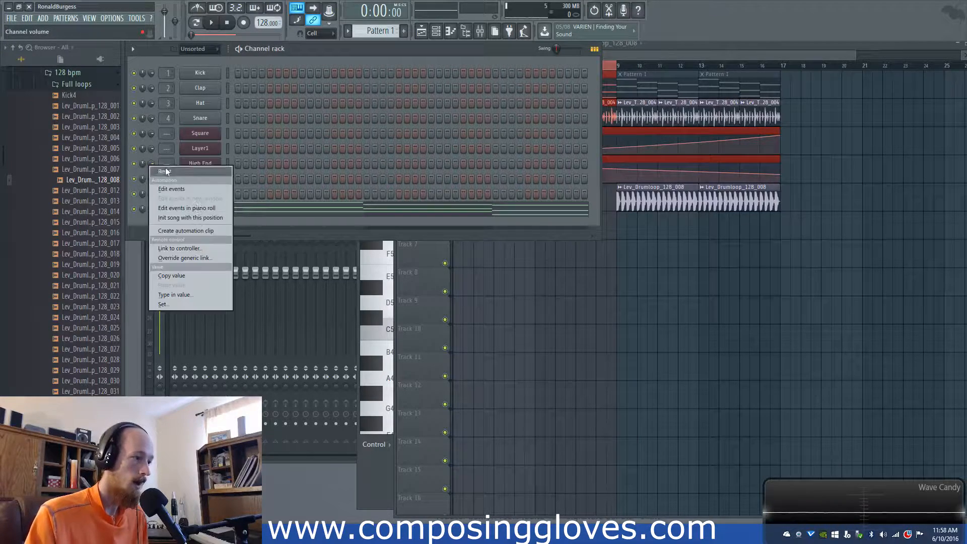
{"action": "left_click", "coordinate": [199, 231]}
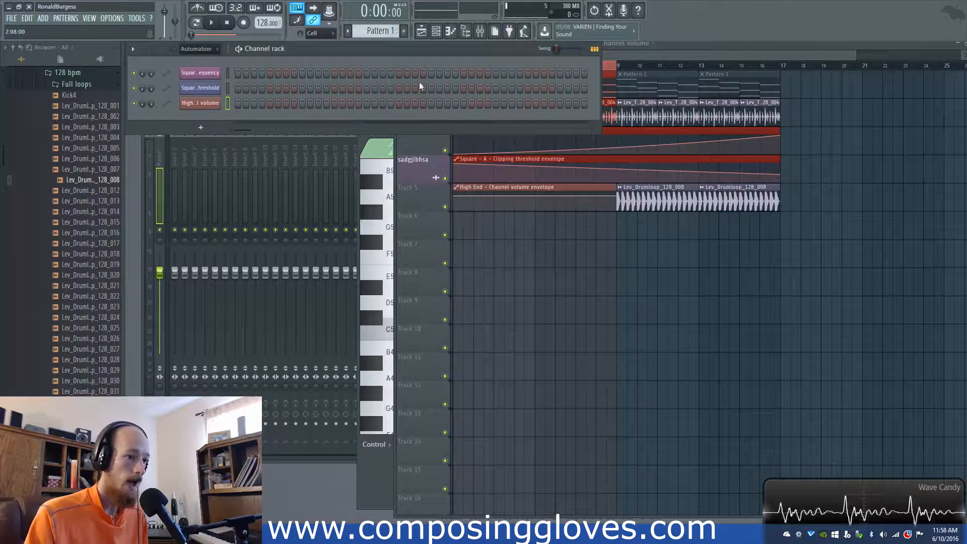
Step: Show the Unsorted channels in the rack and remove the High End channel volume clip from the playlist
{"action": "left_click", "coordinate": [209, 49]}
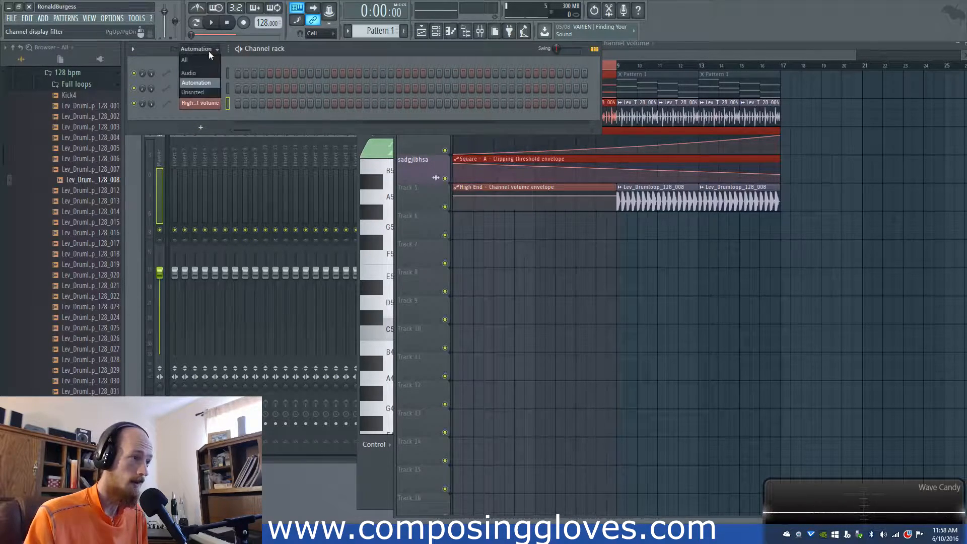
{"action": "left_click", "coordinate": [201, 92]}
{"action": "left_click_drag", "start_coordinate": [218, 134], "coordinate": [222, 239]}
{"action": "left_click_drag", "start_coordinate": [601, 200], "coordinate": [394, 200]}
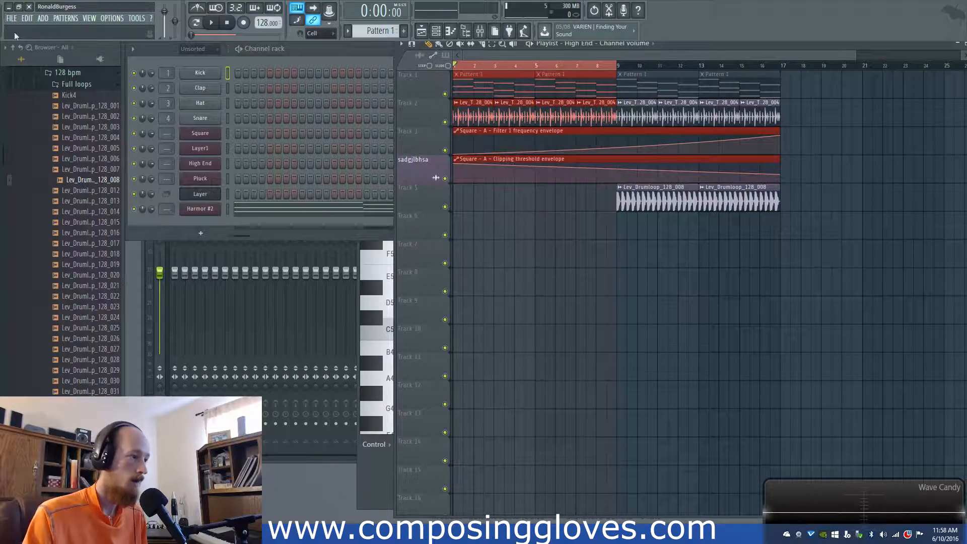
Step: Examine the initialized controls under the current project's patterns and return to the browser's sample listing
{"action": "left_click", "coordinate": [60, 60]}
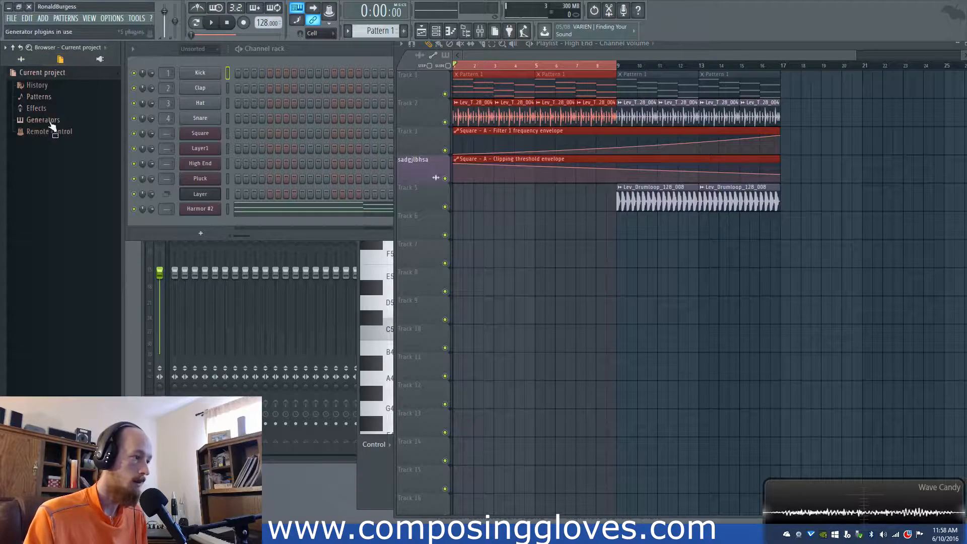
{"action": "left_click", "coordinate": [90, 90]}
{"action": "left_click", "coordinate": [89, 90]}
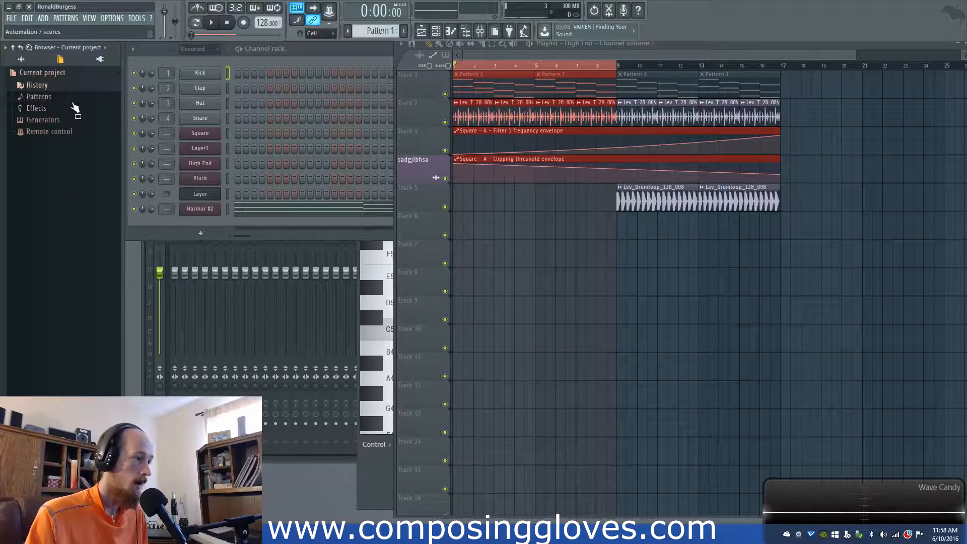
{"action": "left_click", "coordinate": [74, 97]}
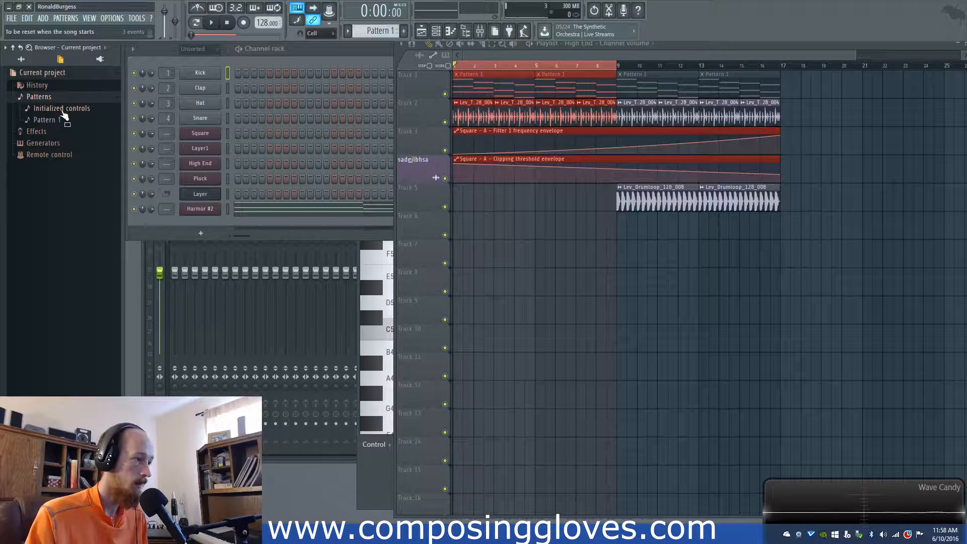
{"action": "left_click", "coordinate": [62, 110]}
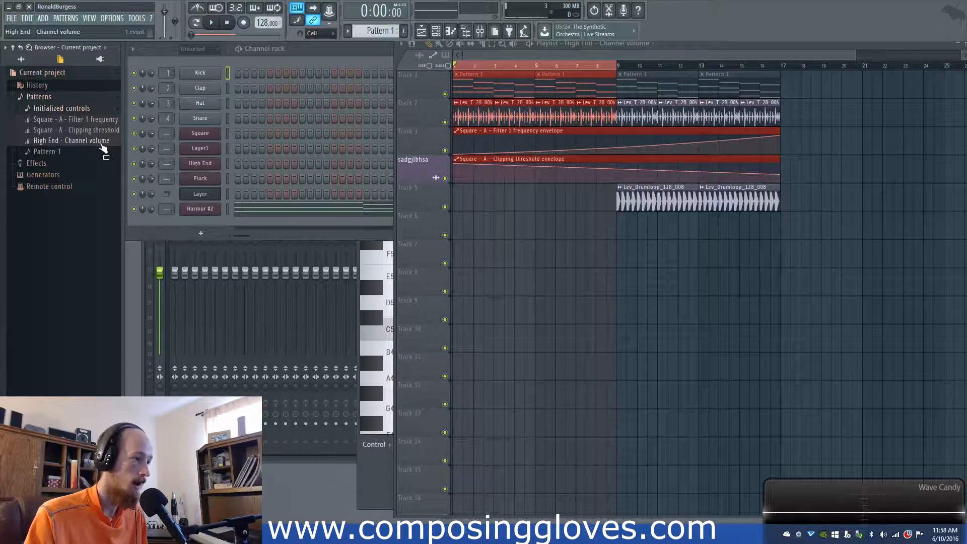
{"action": "left_click", "coordinate": [32, 60]}
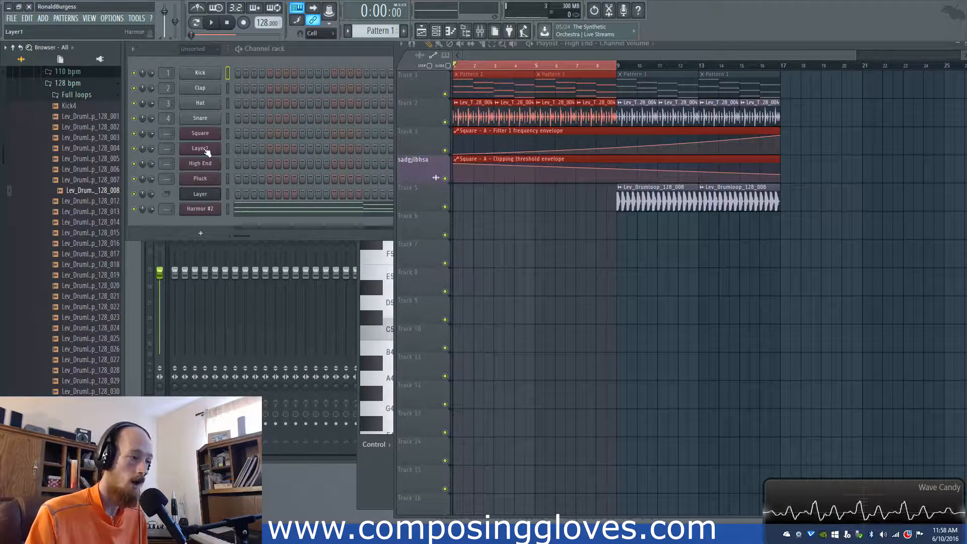
Step: Create an automation clip for High End's volume multiplier and lower its start point so the volume rises up to bar 9
{"action": "left_click", "coordinate": [211, 181]}
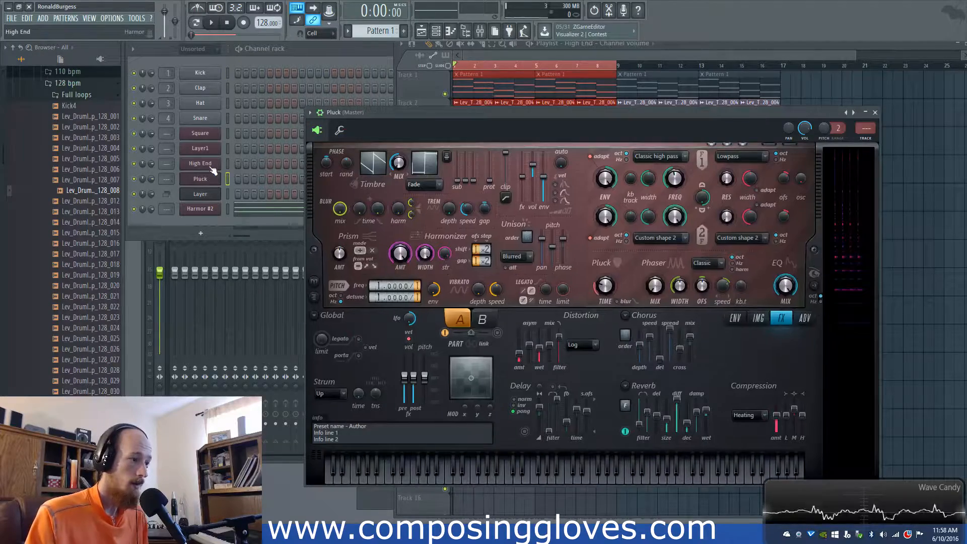
{"action": "left_click", "coordinate": [211, 166]}
{"action": "left_click", "coordinate": [237, 96]}
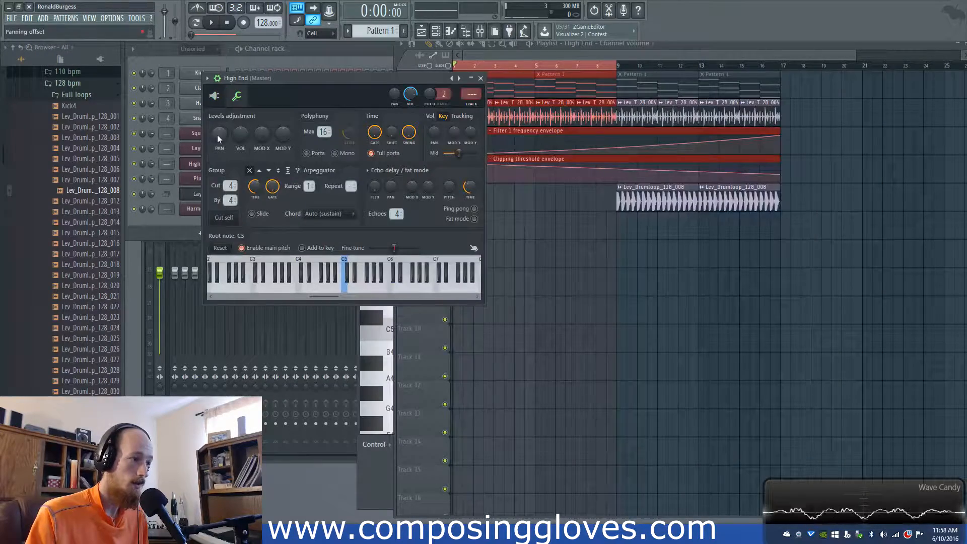
{"action": "right_click", "coordinate": [237, 136]}
{"action": "left_click", "coordinate": [302, 202]}
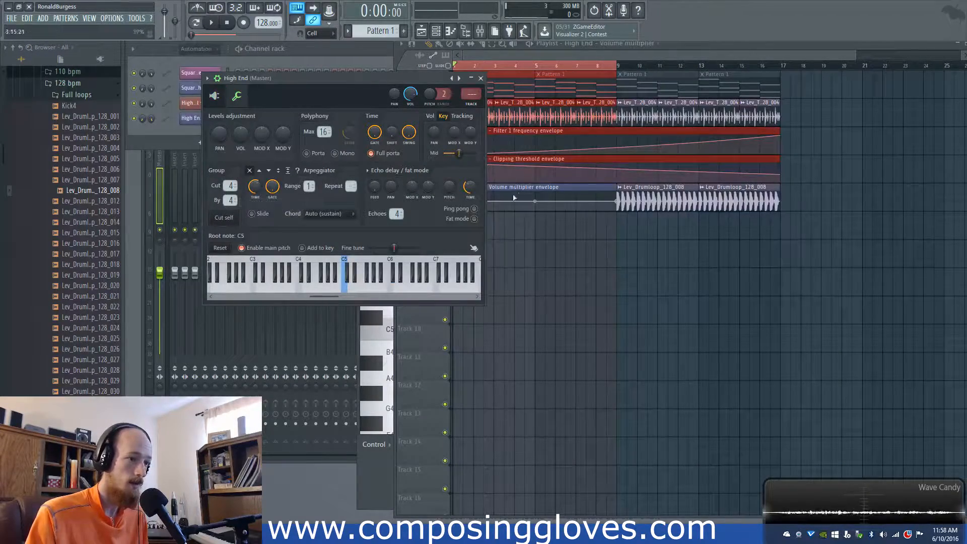
{"action": "left_click_drag", "start_coordinate": [457, 202], "coordinate": [455, 249]}
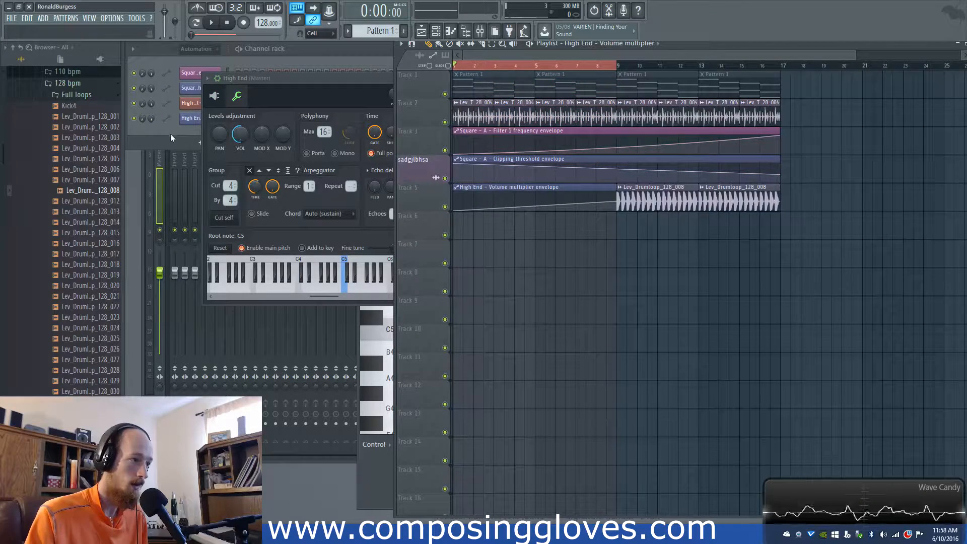
Step: Show all channels in the rack, create a volume multiplier automation clip for Layer1, and lower its start point
{"action": "left_click", "coordinate": [195, 48]}
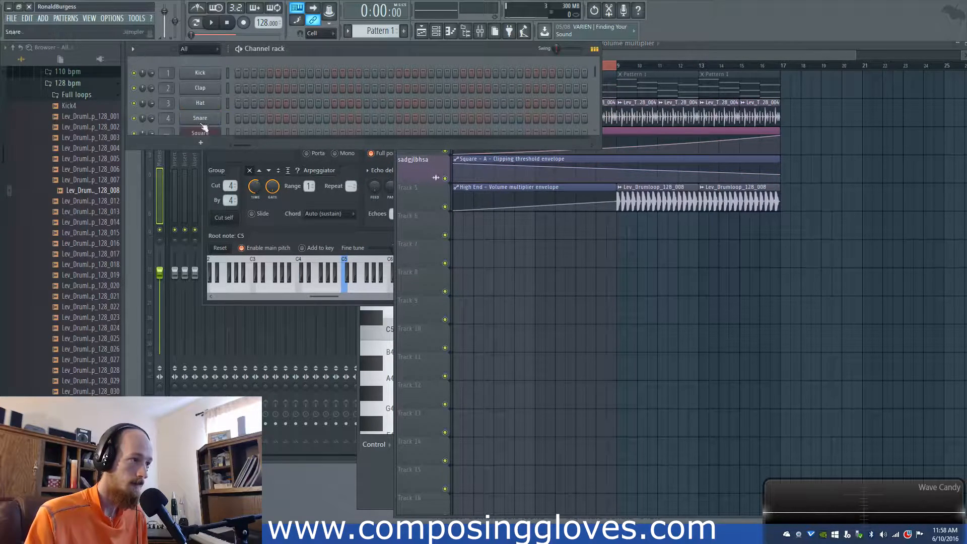
{"action": "left_click_drag", "start_coordinate": [199, 149], "coordinate": [197, 271]}
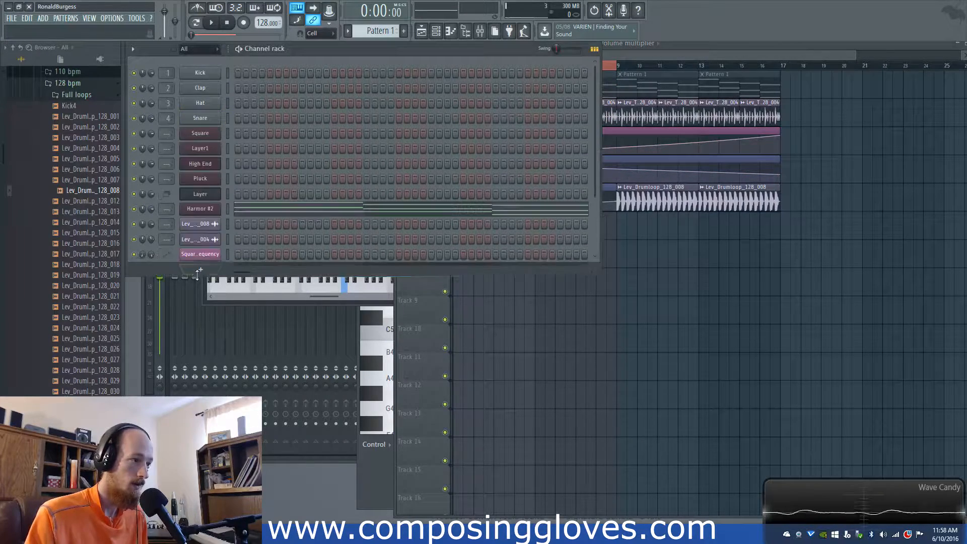
{"action": "left_click", "coordinate": [200, 149]}
{"action": "left_click", "coordinate": [250, 198]}
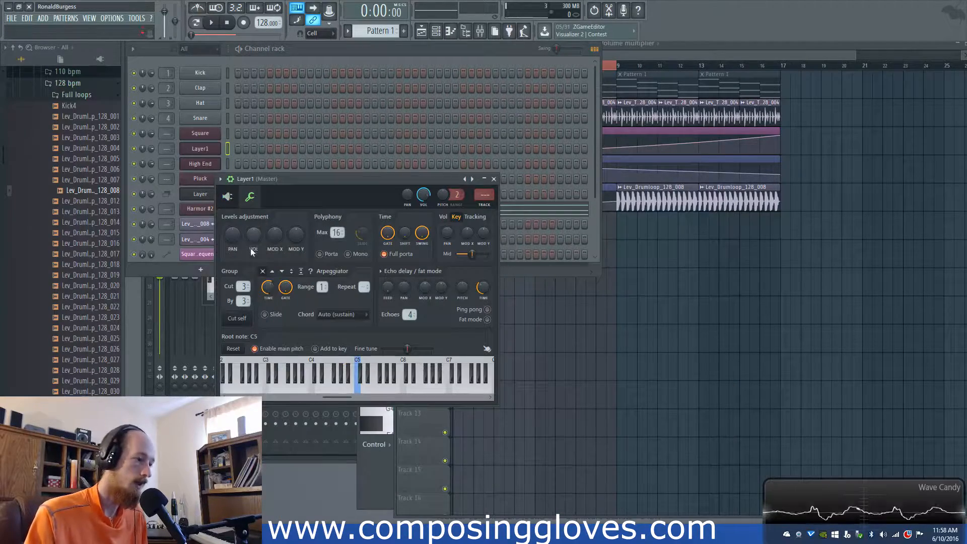
{"action": "right_click", "coordinate": [250, 247]}
{"action": "left_click", "coordinate": [312, 294]}
{"action": "left_click", "coordinate": [611, 66]}
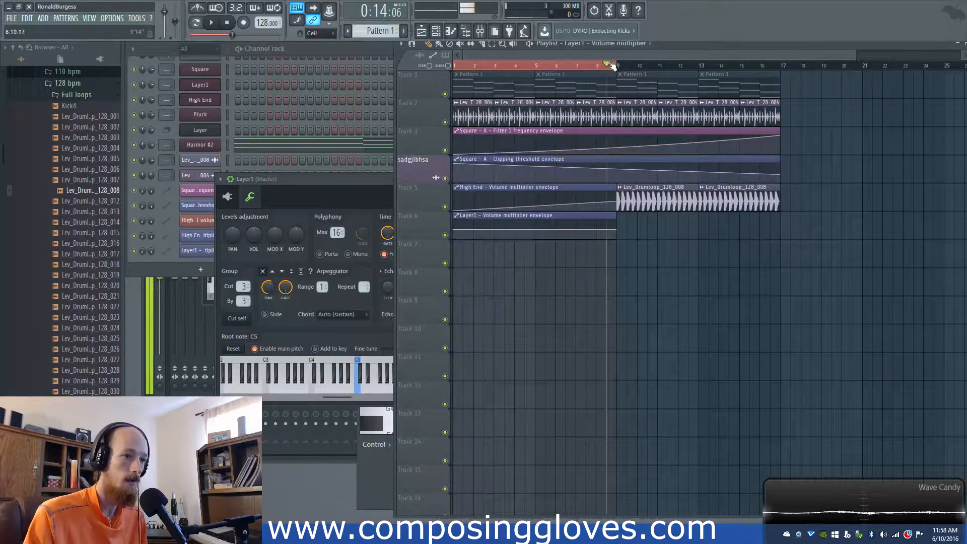
{"action": "left_click_drag", "start_coordinate": [454, 229], "coordinate": [456, 278]}
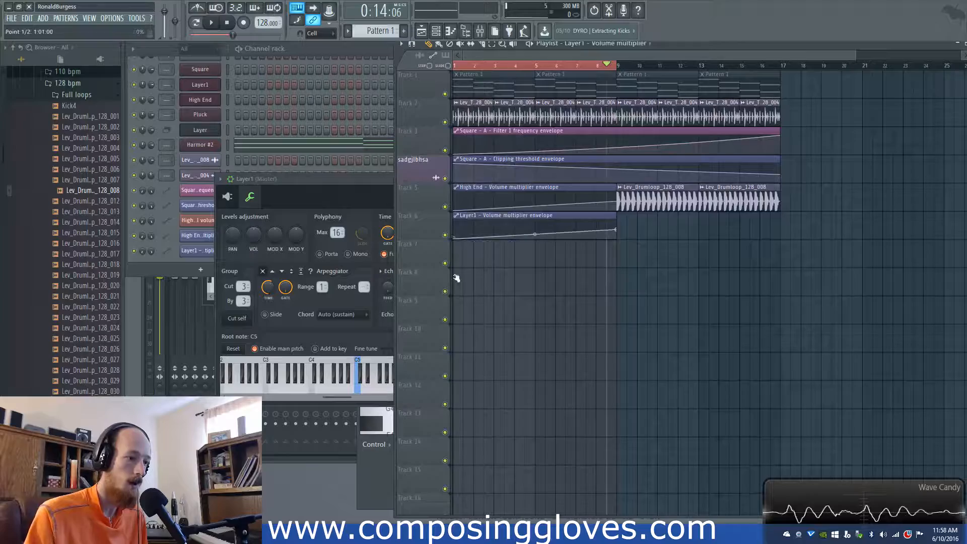
Step: Create a volume multiplier automation clip for Square, extend it to bar 13, and shape it to dip at bar 9 and rise again
{"action": "left_click", "coordinate": [199, 57]}
{"action": "scroll", "coordinate": [204, 103], "scroll_direction": "up", "scroll_amount": 1}
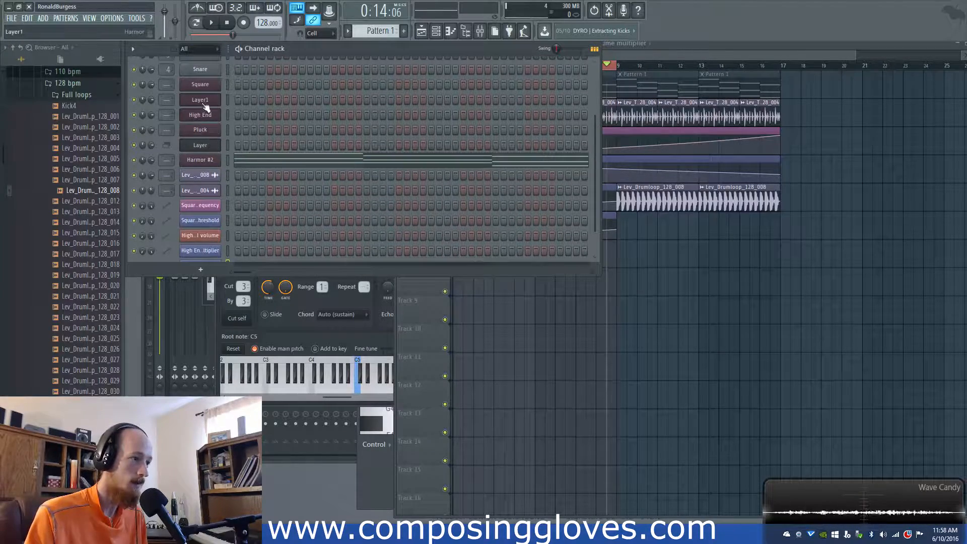
{"action": "left_click", "coordinate": [204, 101]}
{"action": "left_click", "coordinate": [207, 88]}
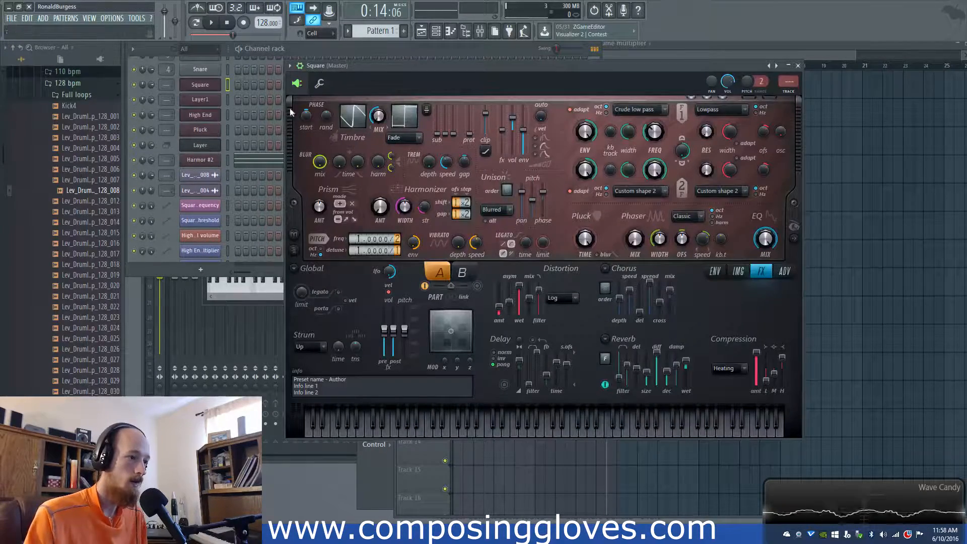
{"action": "left_click", "coordinate": [318, 85]}
{"action": "right_click", "coordinate": [326, 126]}
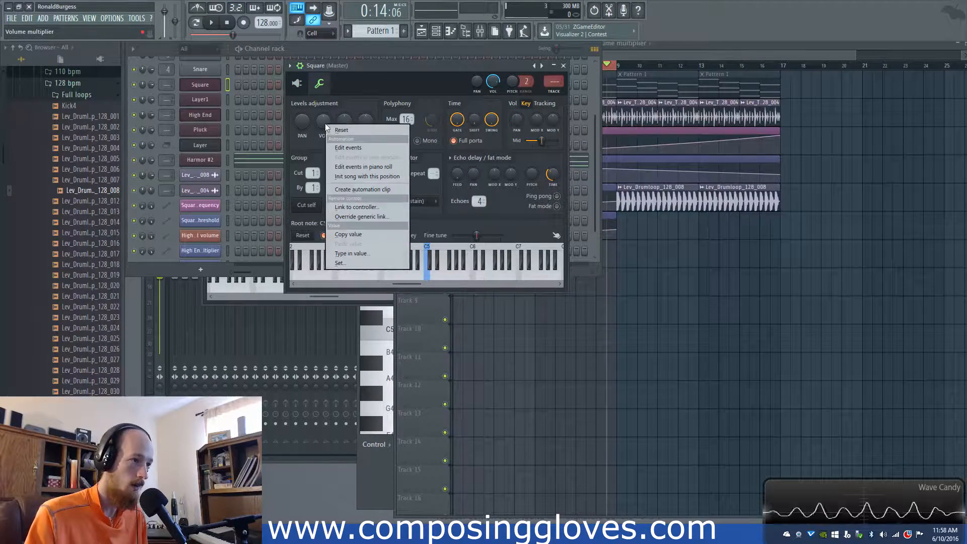
{"action": "left_click", "coordinate": [376, 193]}
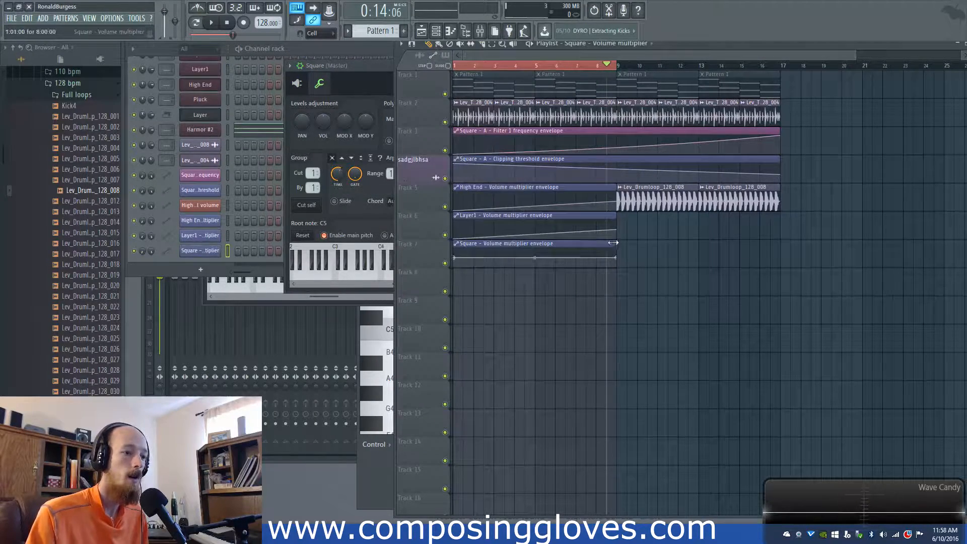
{"action": "left_click_drag", "start_coordinate": [619, 259], "coordinate": [698, 246]}
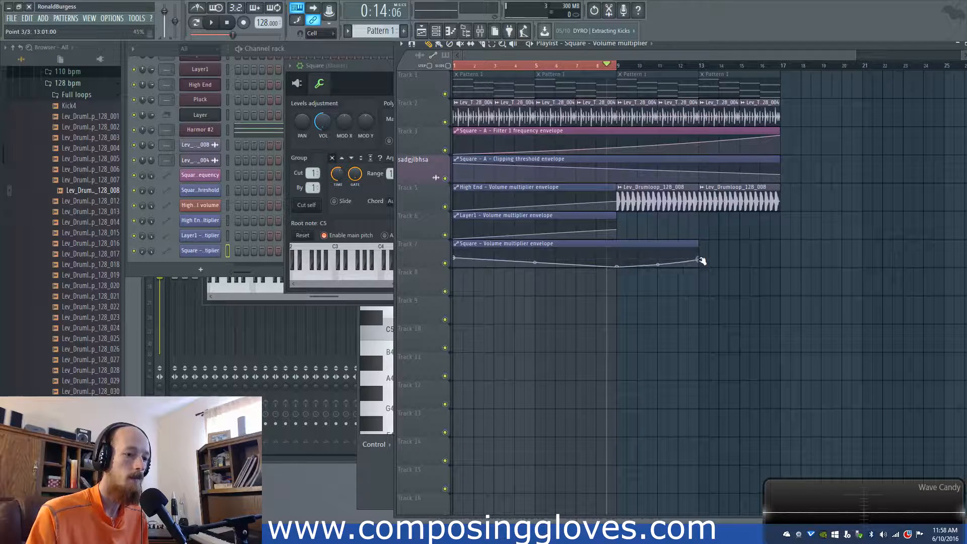
Step: Clear the playlist time selection, return the song position to the start, and briefly play the arrangement
{"action": "left_click", "coordinate": [523, 70]}
{"action": "left_click", "coordinate": [492, 69]}
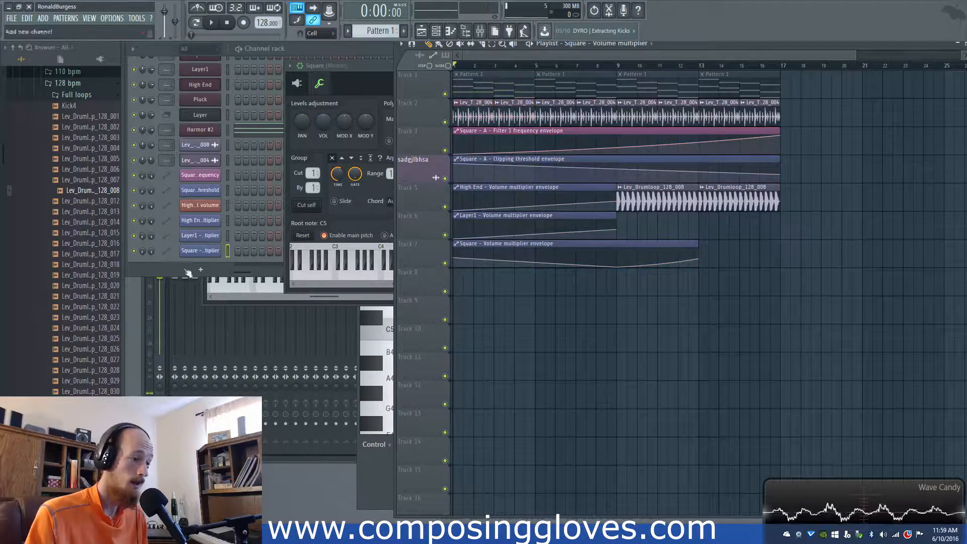
{"action": "left_click", "coordinate": [170, 272]}
{"action": "key", "text": "F5"}
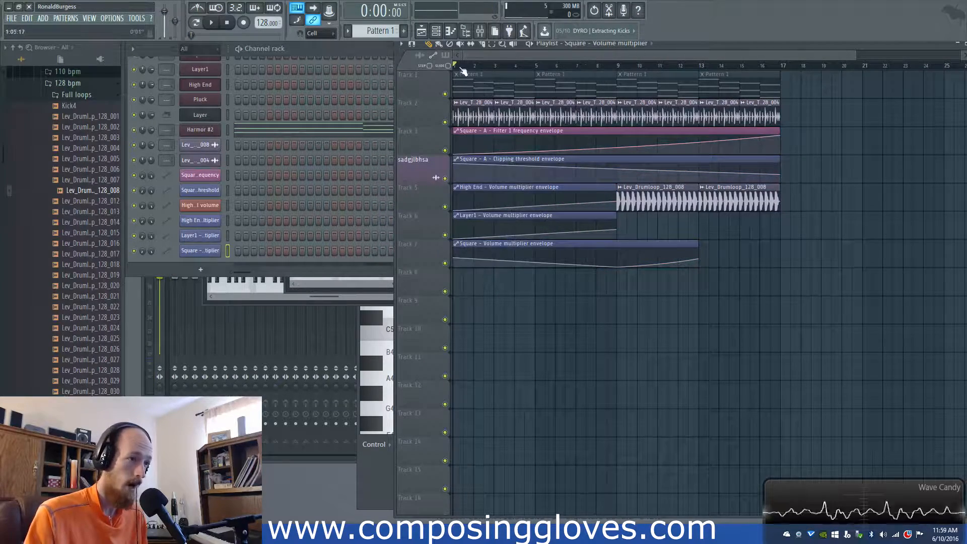
{"action": "key", "text": "space"}
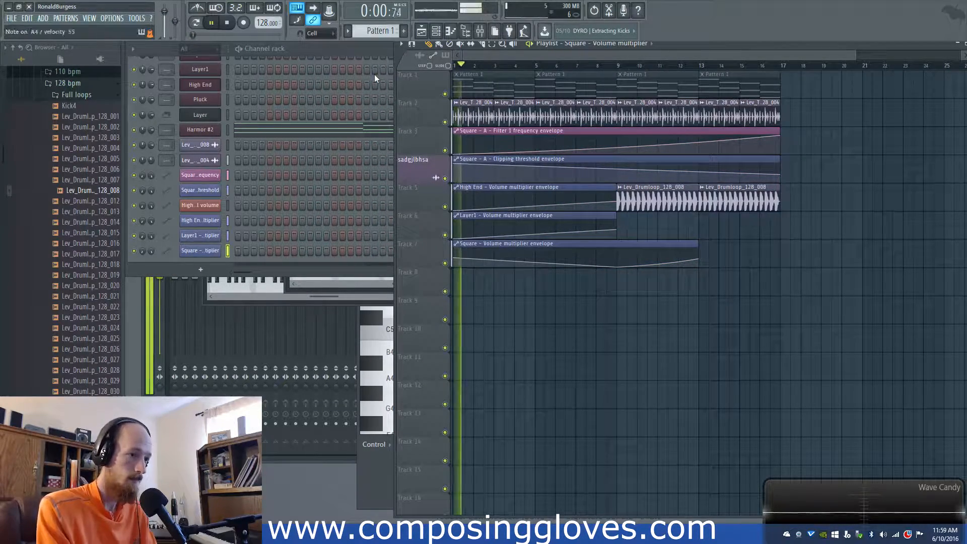
{"action": "key", "text": "space"}
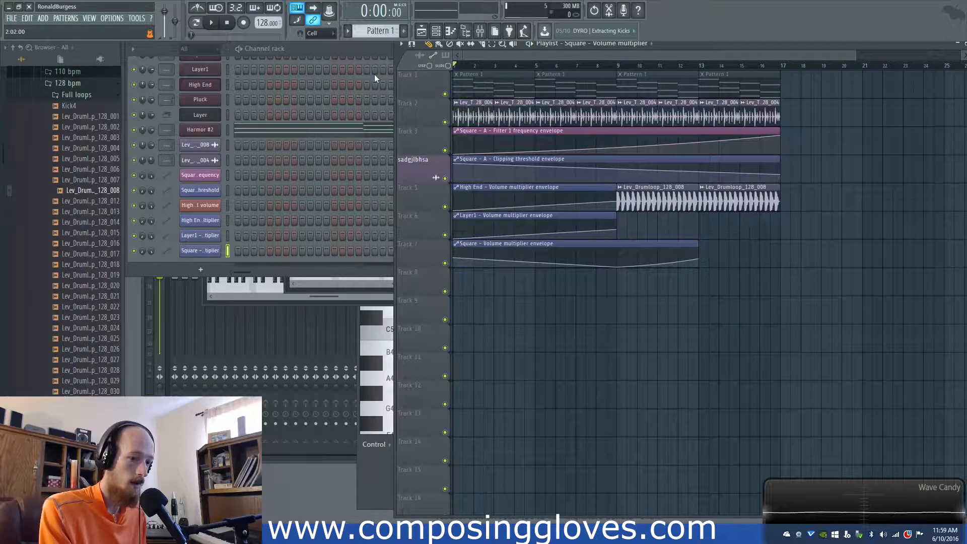
Step: Select the Layer channel, turn off its Crossfade, and play the arrangement from the start while performing the layered lead
{"action": "left_click", "coordinate": [228, 116]}
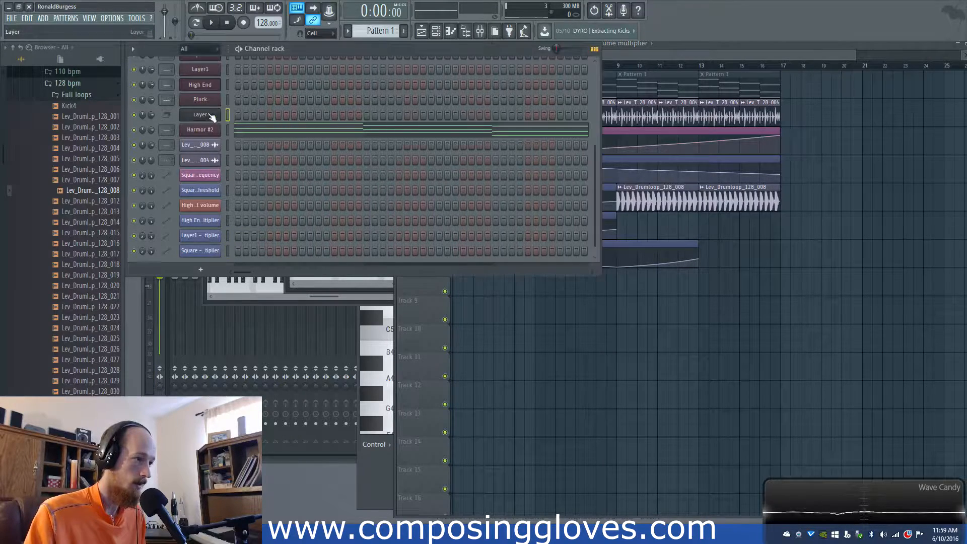
{"action": "left_click", "coordinate": [222, 115]}
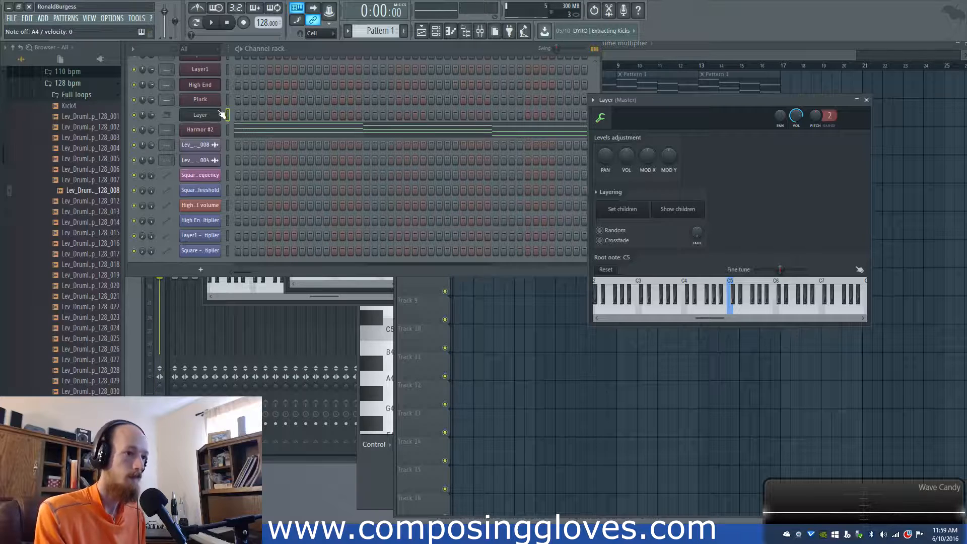
{"action": "key", "text": "space"}
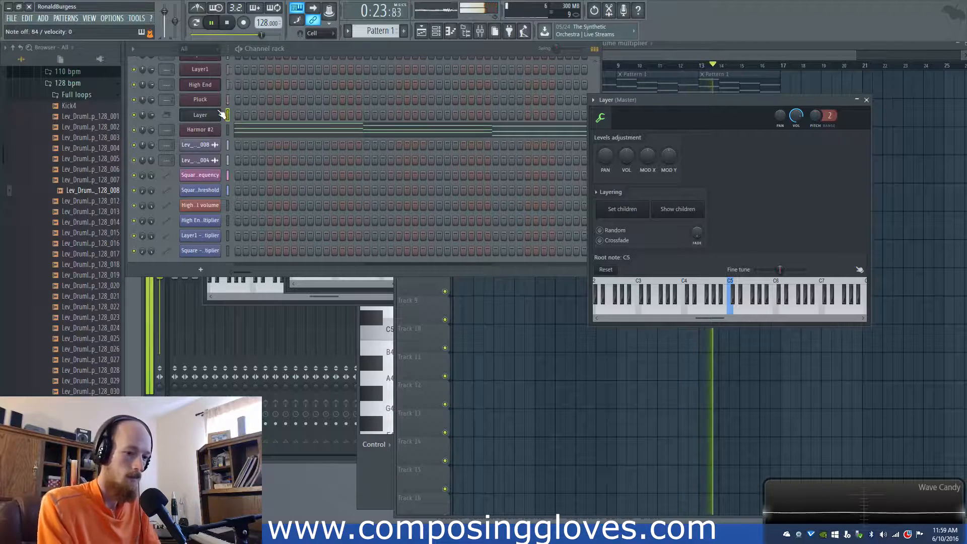
Step: Restart the arrangement from the beginning and play it through to about bar 15 while performing the layered lead
{"action": "key", "text": "space"}
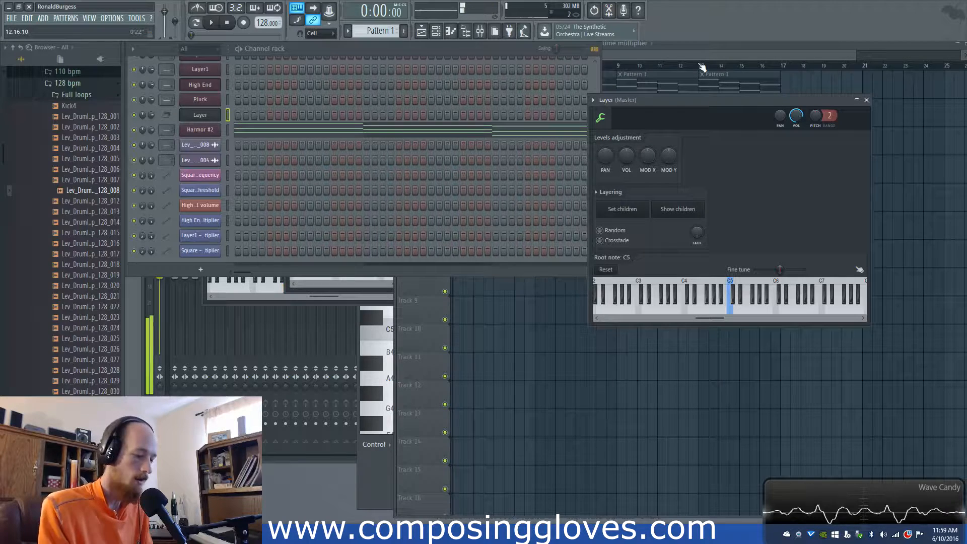
{"action": "key", "text": "space"}
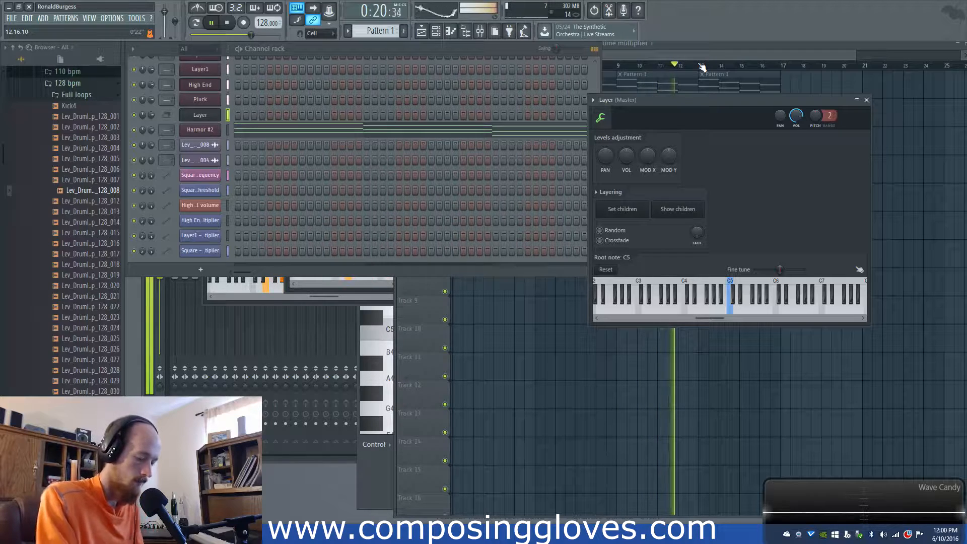
{"action": "key", "text": "space"}
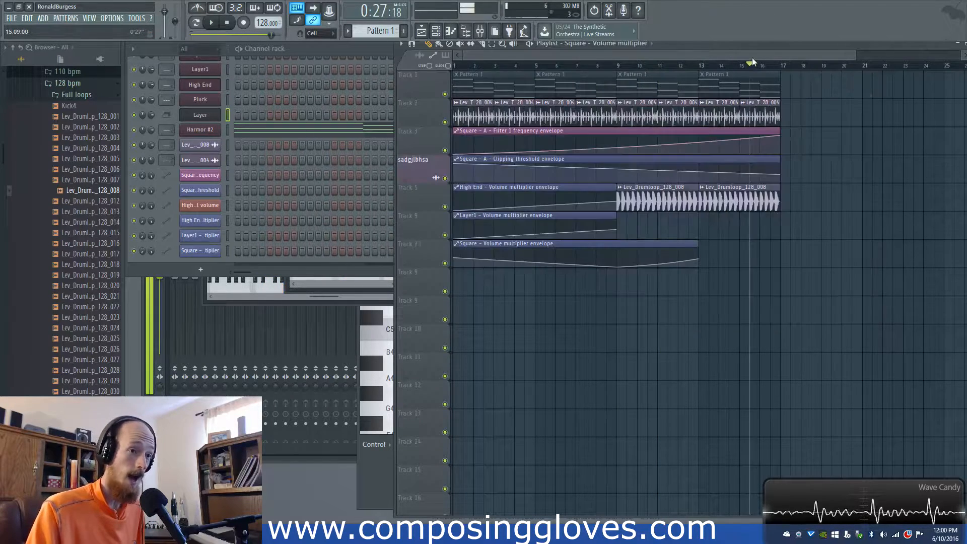
Step: Remove the Pattern 1 clip at bar 13 from Track 1 so the chords end there
{"action": "left_click_drag", "start_coordinate": [699, 87], "coordinate": [650, 93]}
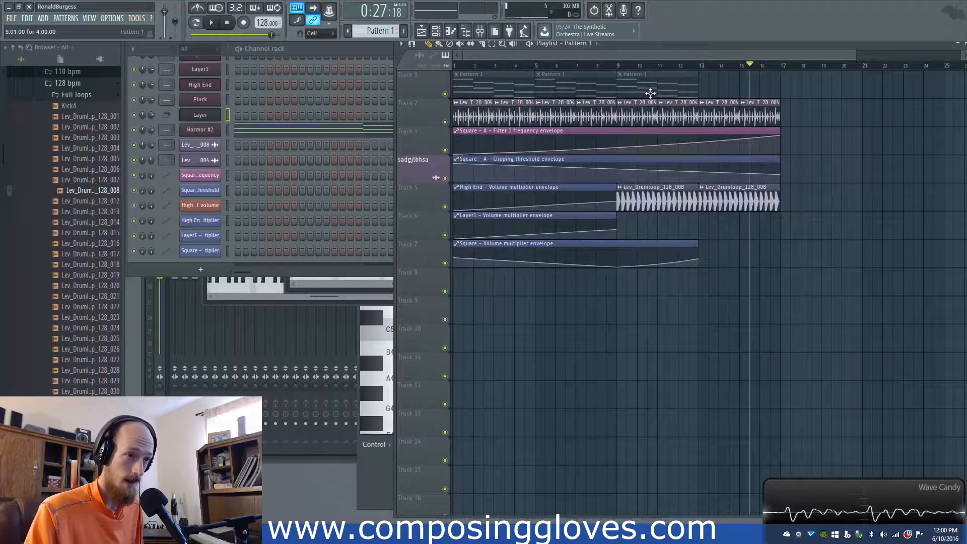
{"action": "mouse_move", "coordinate": [566, 87]}
{"action": "left_mouse_down"}
{"action": "mouse_move", "coordinate": [686, 87]}
{"action": "mouse_move", "coordinate": [561, 89]}
{"action": "left_mouse_up"}
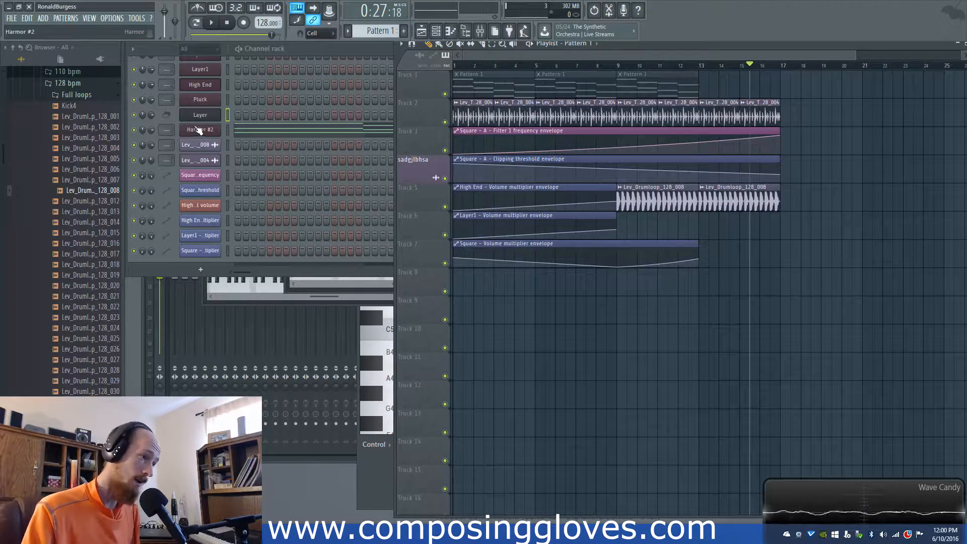
Step: Open the High End channel's Harmor synthesizer controls
{"action": "scroll", "coordinate": [259, 128], "scroll_direction": "up", "scroll_amount": 5}
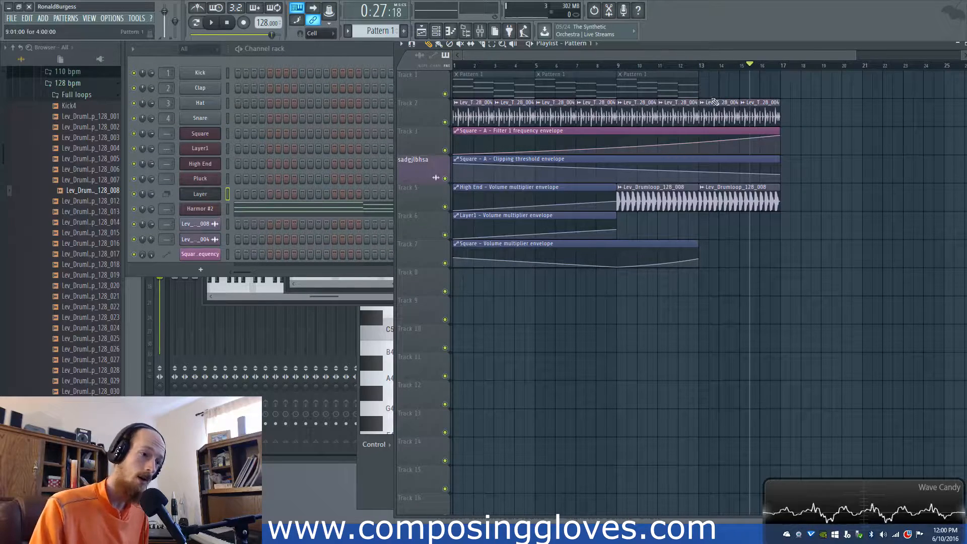
{"action": "scroll", "coordinate": [711, 131], "scroll_direction": "down", "scroll_amount": 2}
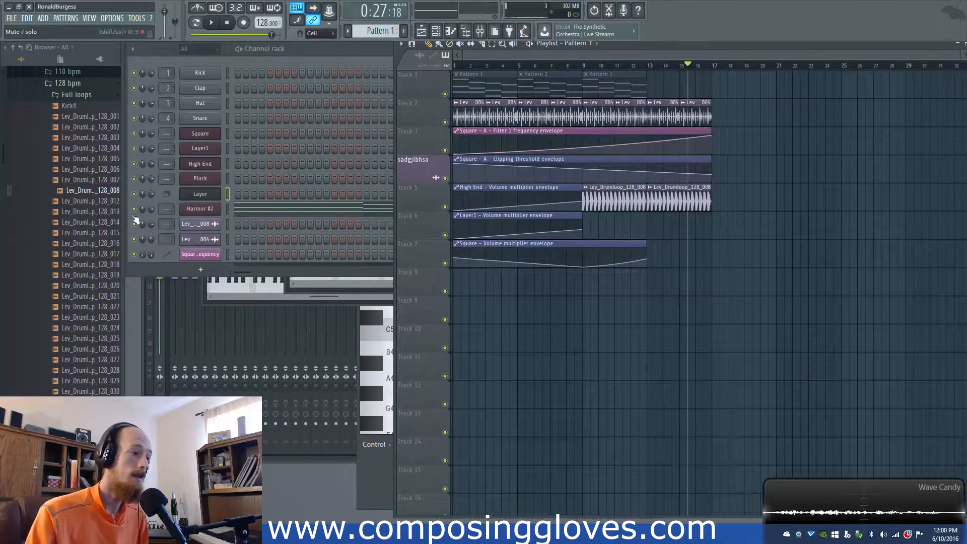
{"action": "left_click", "coordinate": [197, 163]}
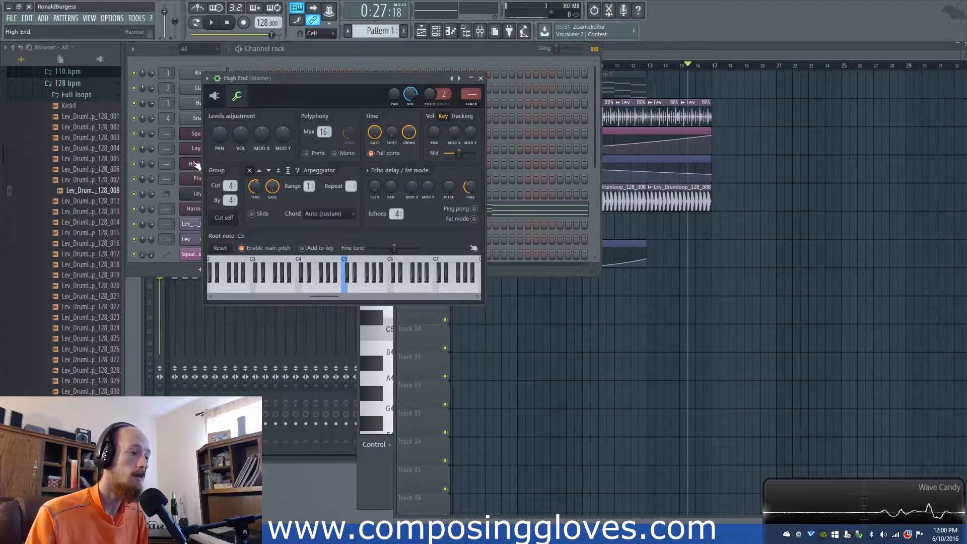
{"action": "left_click", "coordinate": [214, 96]}
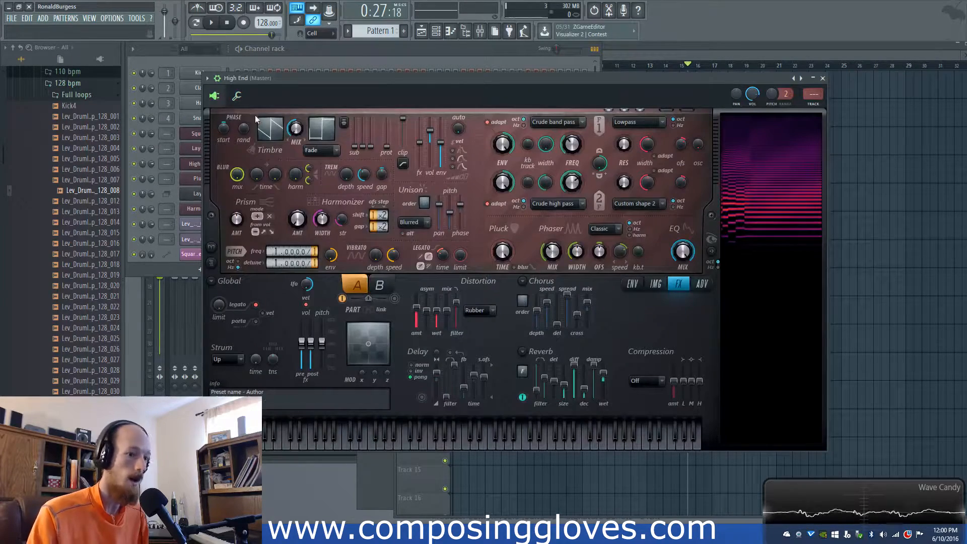